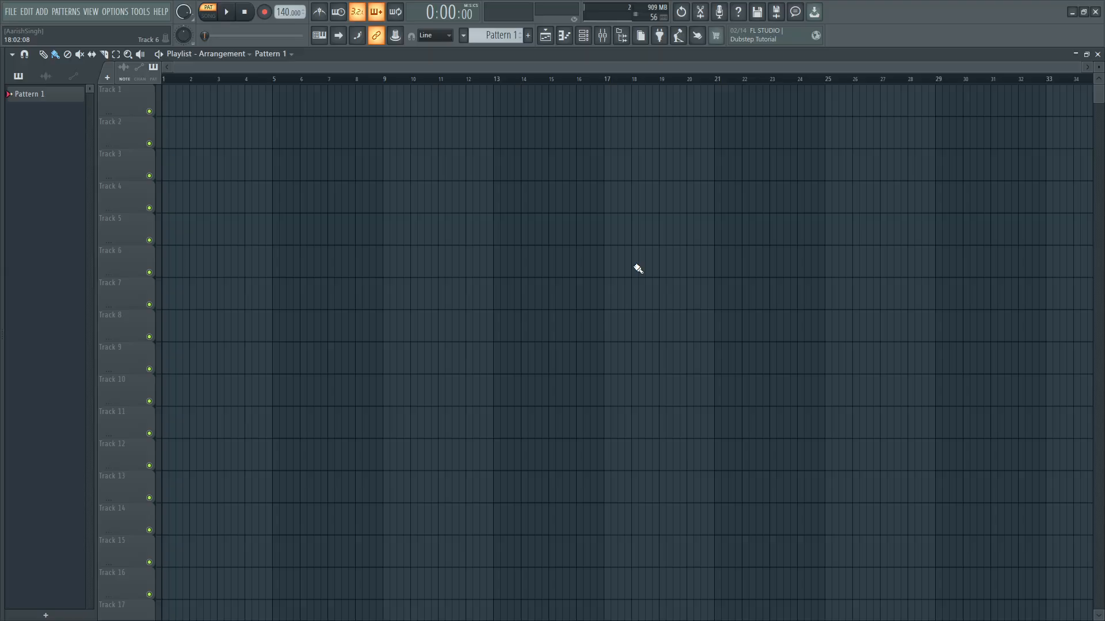
# Add an FL Keys instrument track to the playlist and open its pattern in the piano roll.
pyautogui.click(107, 78)
pyautogui.click(144, 498)
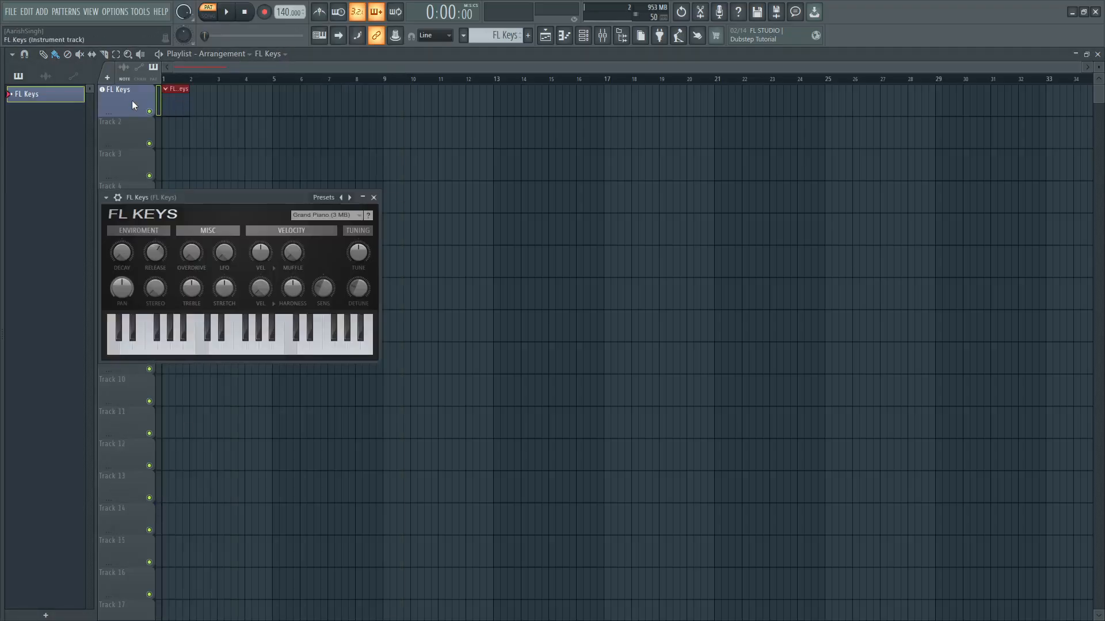
pyautogui.press('F7')
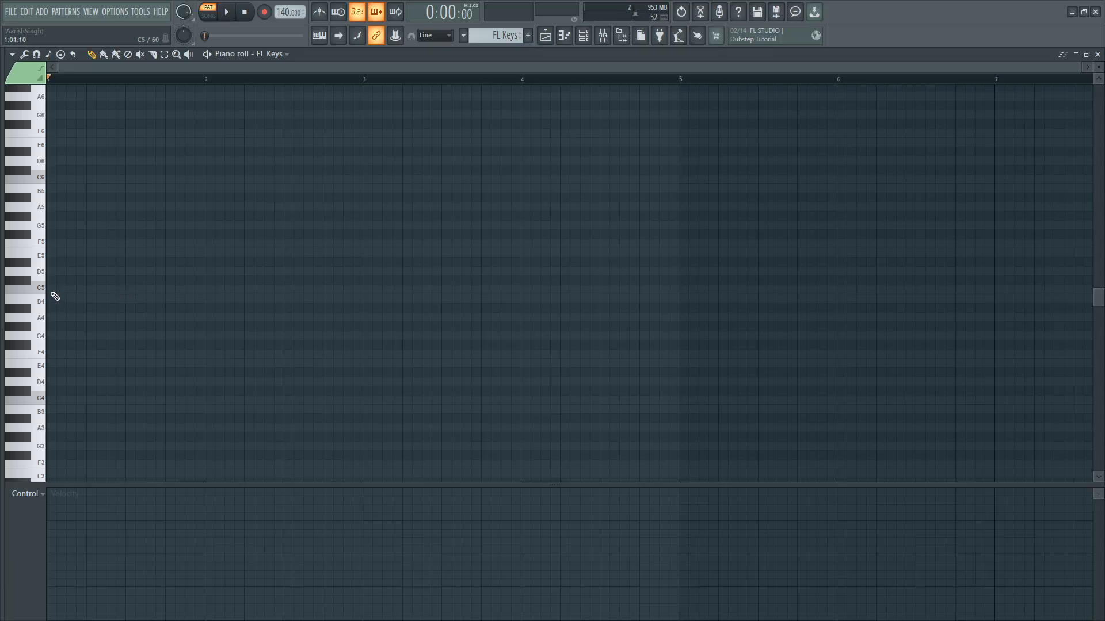
# Draw a C5 note at the start of bar 1 and make it one bar long.
pyautogui.click(55, 296)
pyautogui.moveTo(65, 290); pyautogui.dragTo(201, 305)
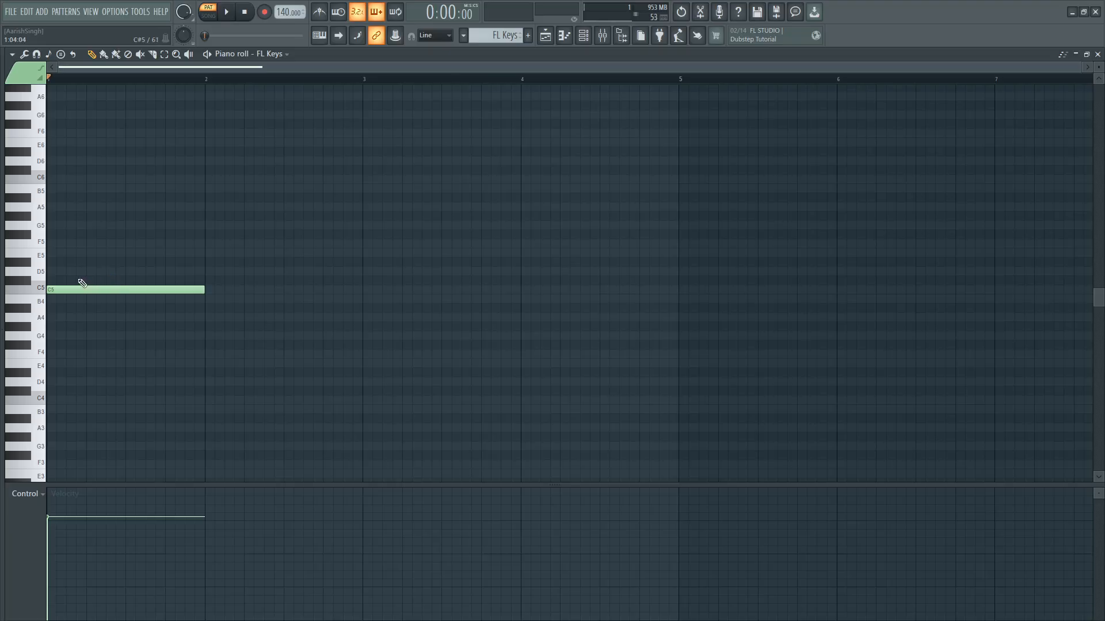
pyautogui.hotkey('ctrl', 'a')
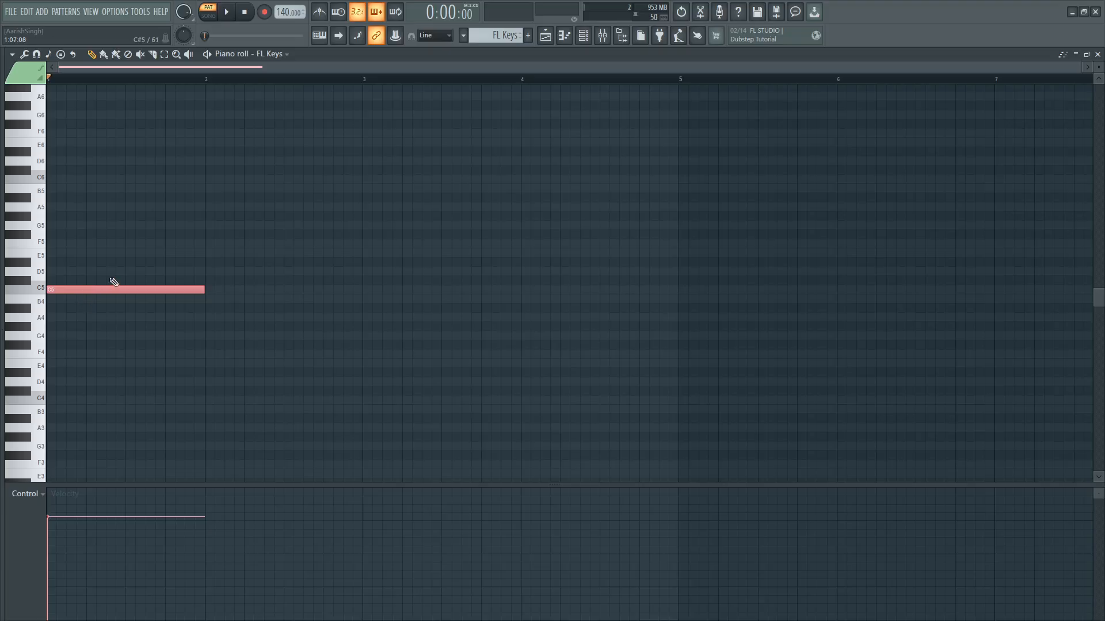
pyautogui.hotkey('ctrl', 'd')
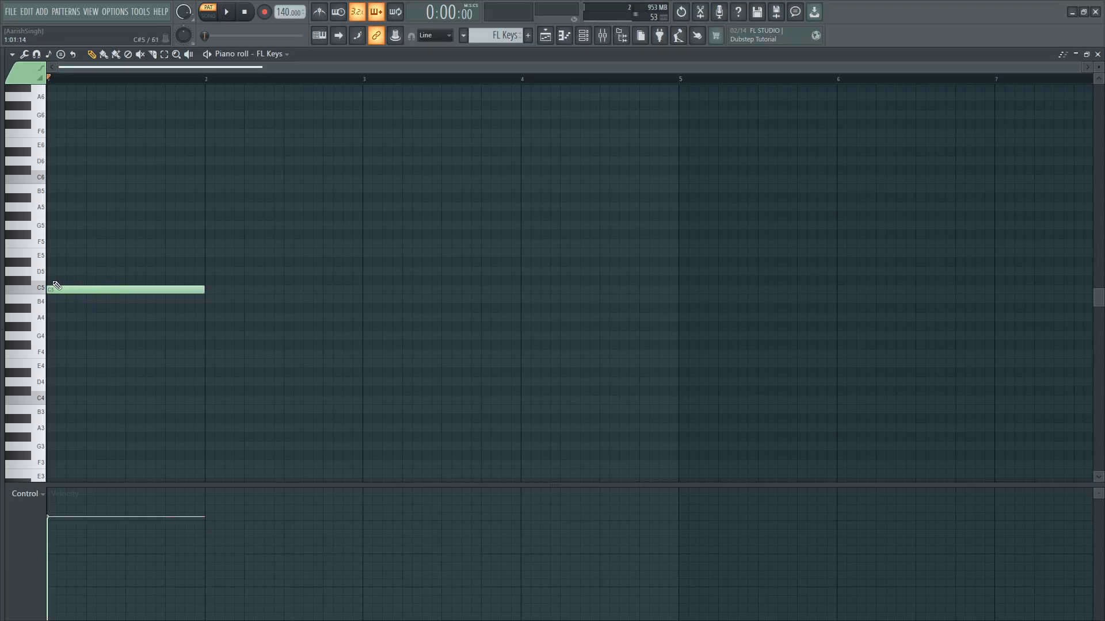
# Stack one-bar E5 and A5 notes above the C5 note and play back the chord.
pyautogui.click(49, 253)
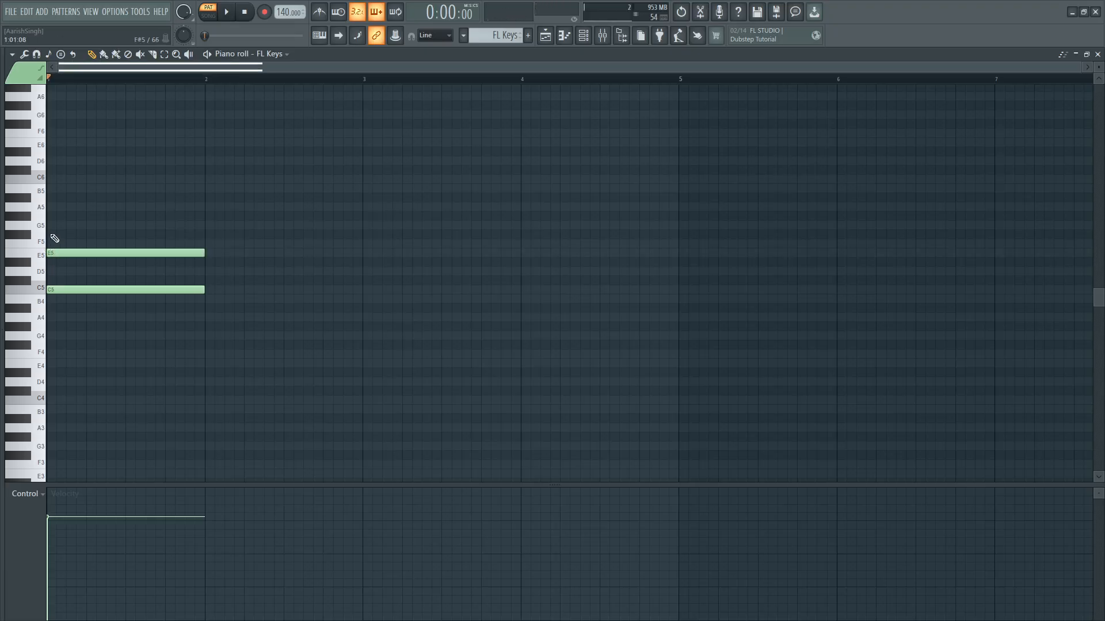
pyautogui.click(51, 207)
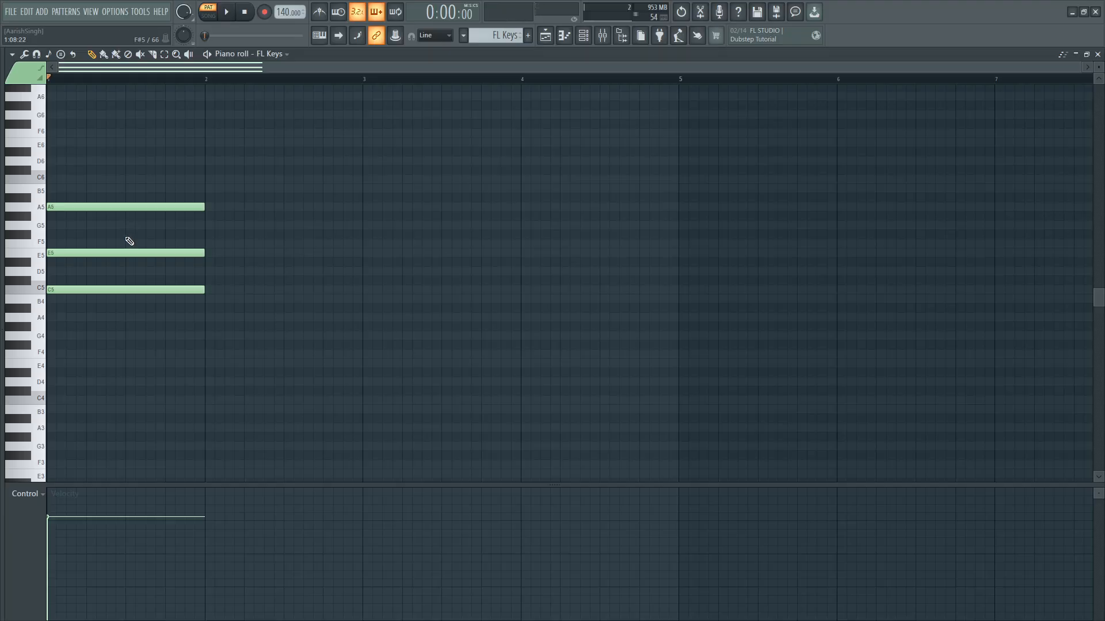
pyautogui.press('space')
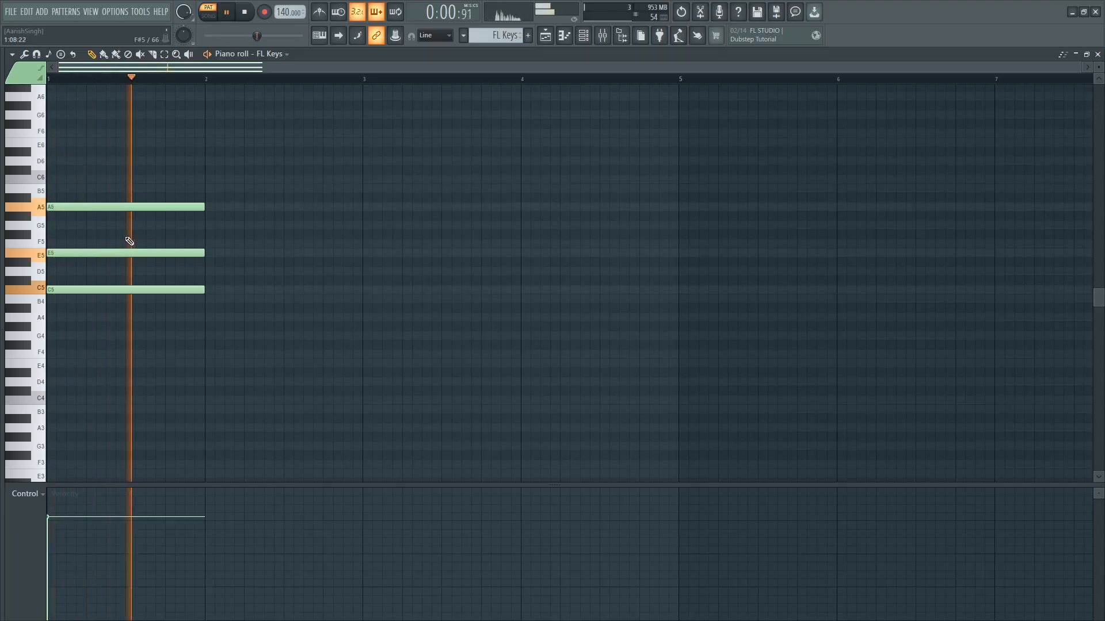
pyautogui.press('space')
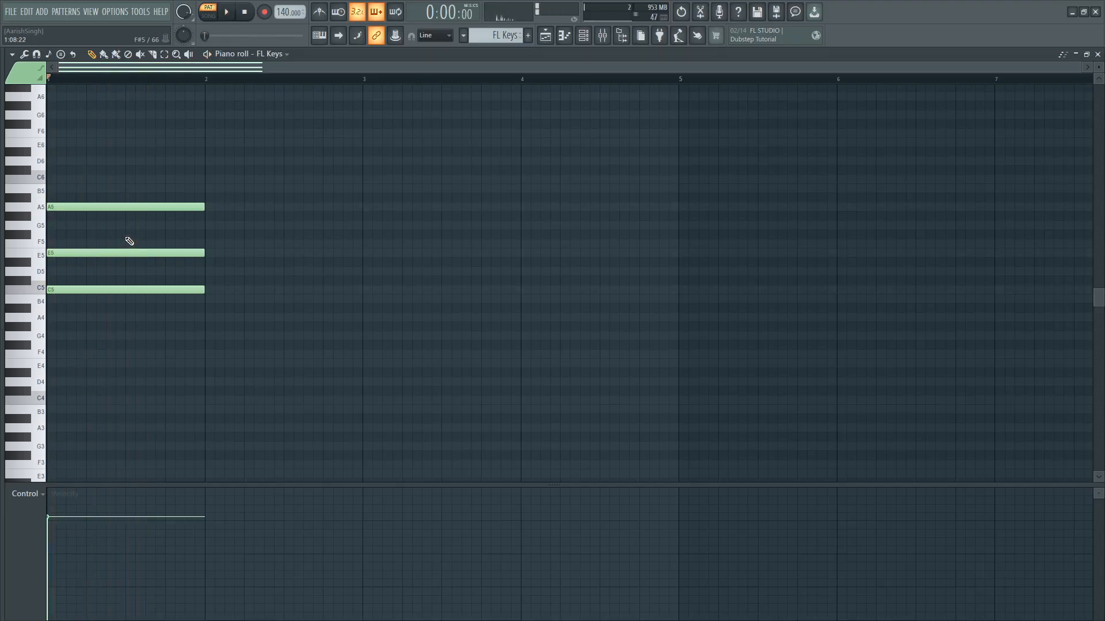
# Replace the A5 note with G5 to form a C major triad and play it back.
pyautogui.rightClick(104, 203)
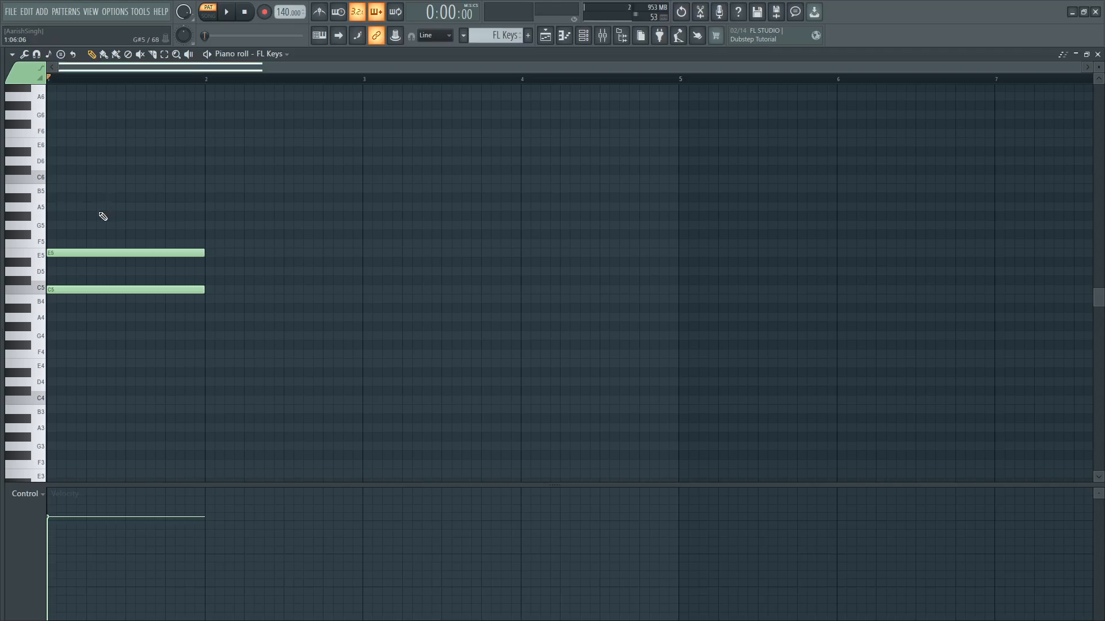
pyautogui.click(66, 226)
pyautogui.press('space')
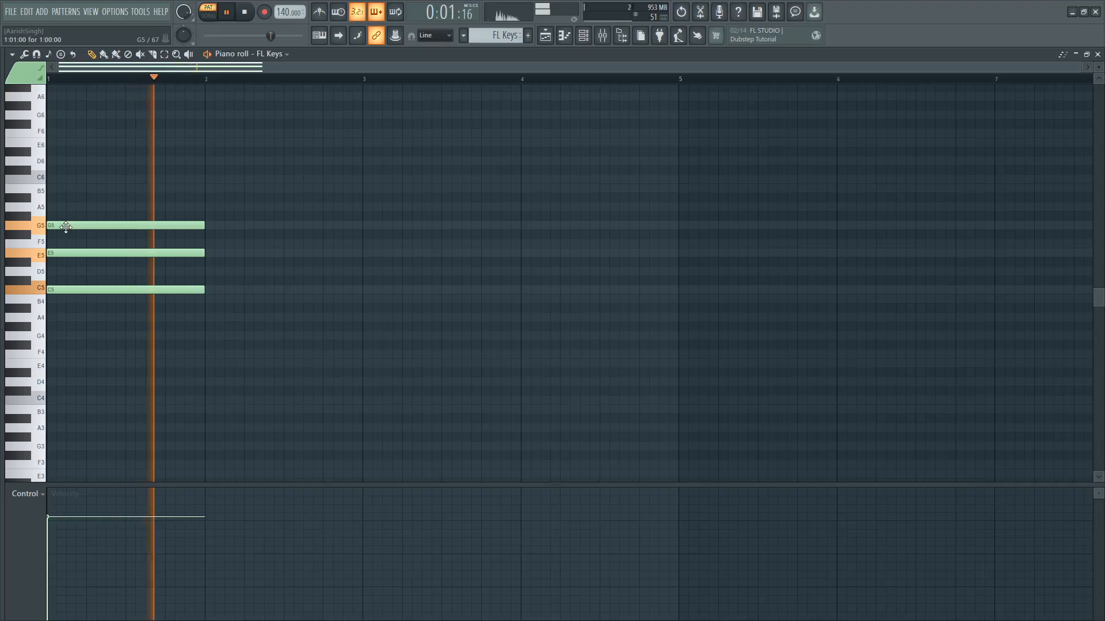
pyautogui.press('space')
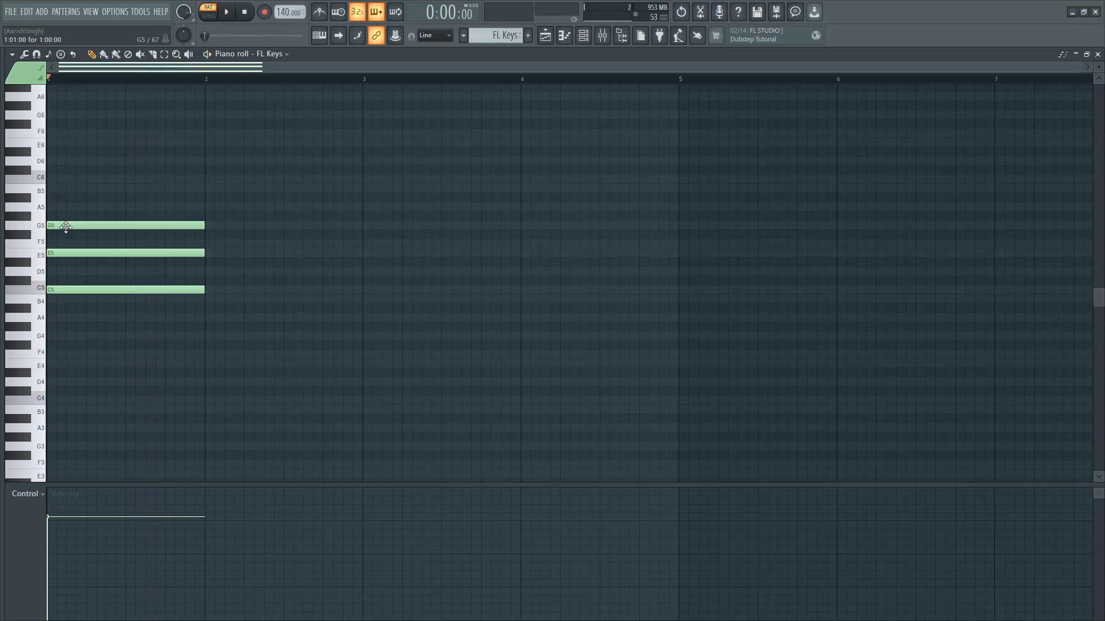
# Turn the chord into a C minor triad of C5, D#5 and G5, and play it back.
pyautogui.rightClick(66, 226)
pyautogui.rightClick(70, 253)
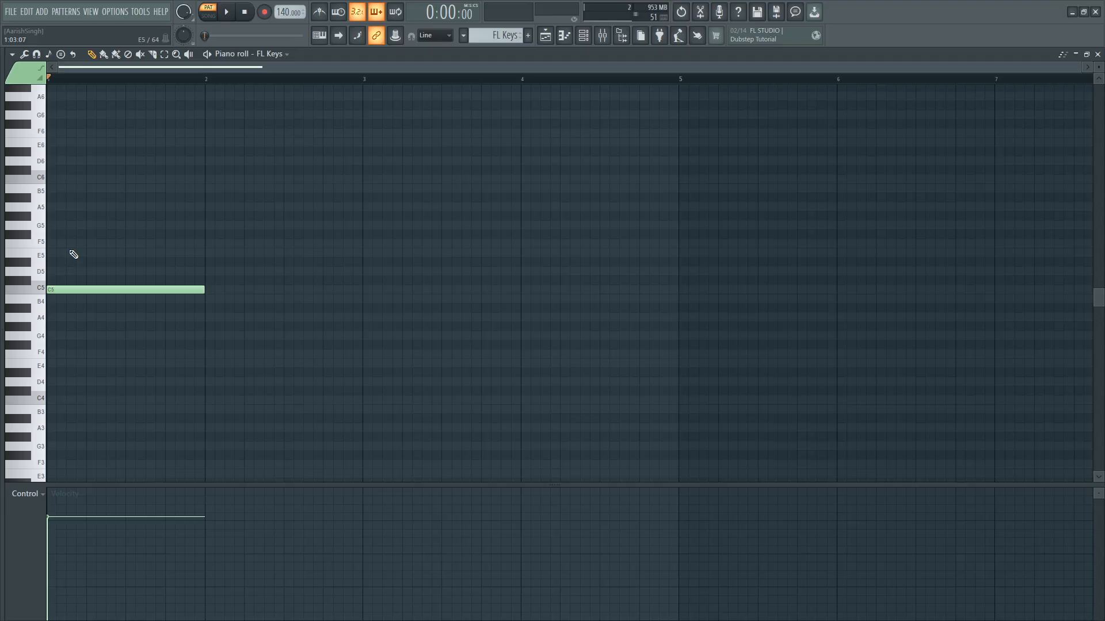
pyautogui.moveTo(99, 259); pyautogui.dragTo(100, 303)
pyautogui.click(72, 289)
pyautogui.click(53, 261)
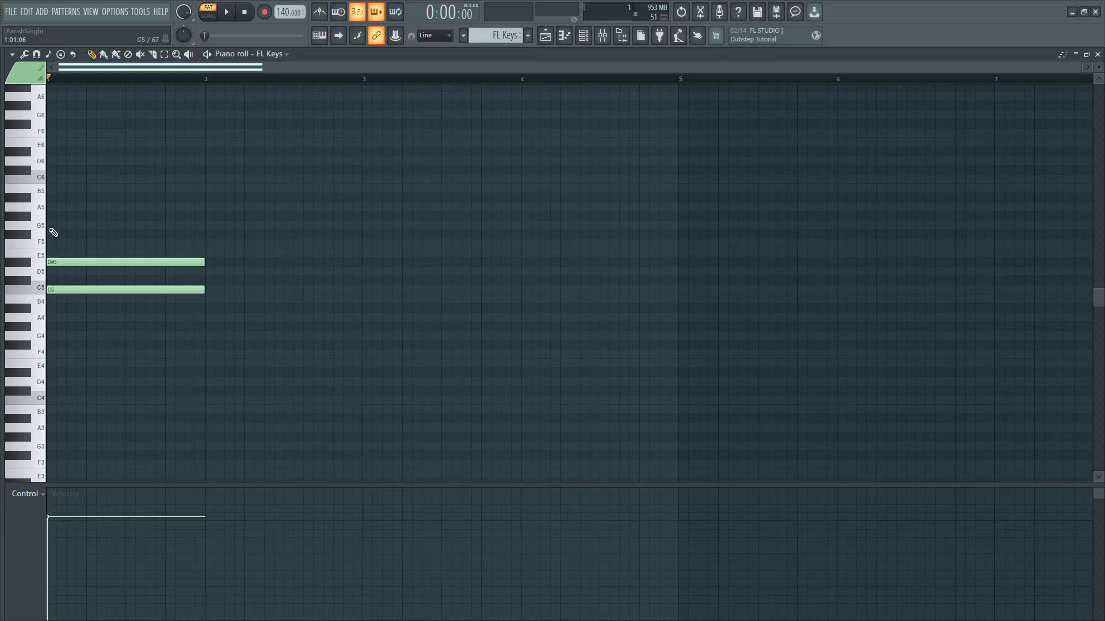
pyautogui.click(53, 226)
pyautogui.press('space')
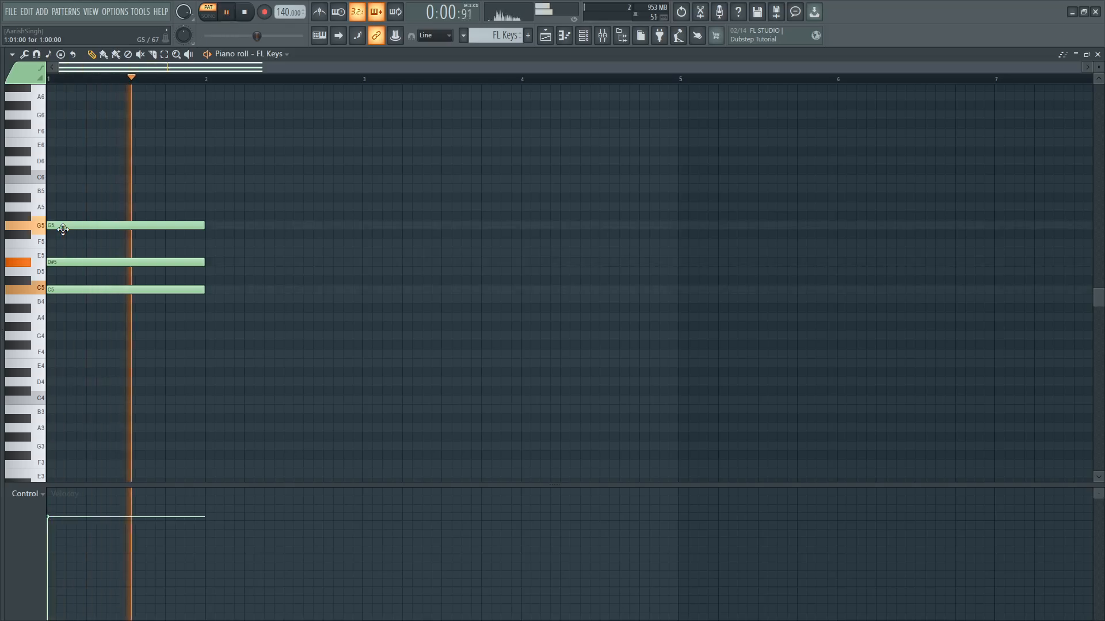
pyautogui.press('space')
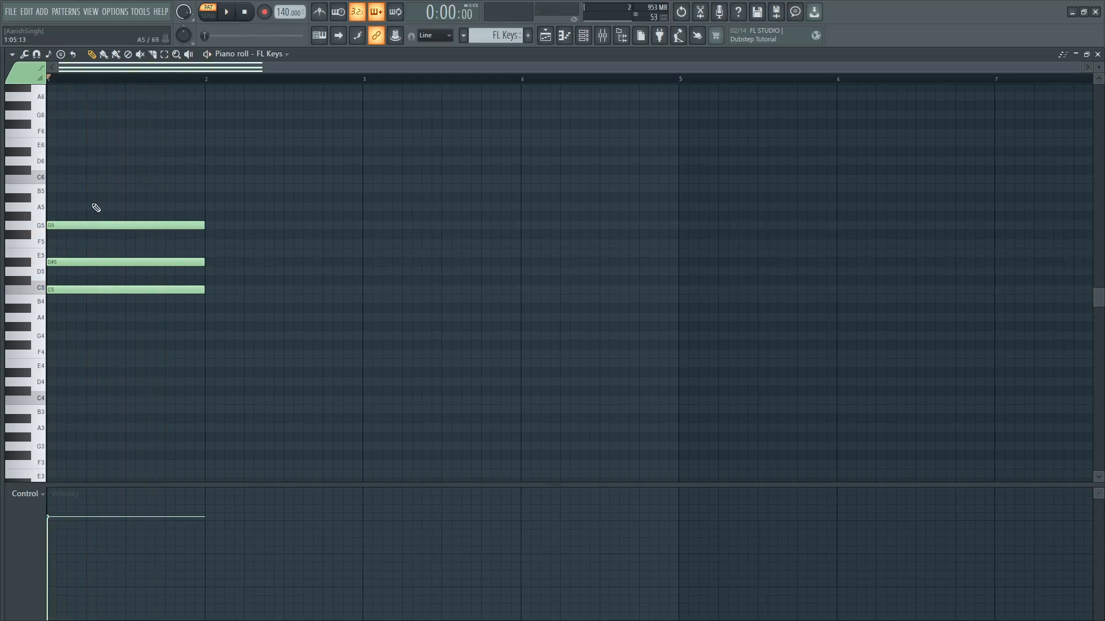
# Delete all the chord notes from bar 1.
pyautogui.rightClick(98, 226)
pyautogui.rightClick(99, 263)
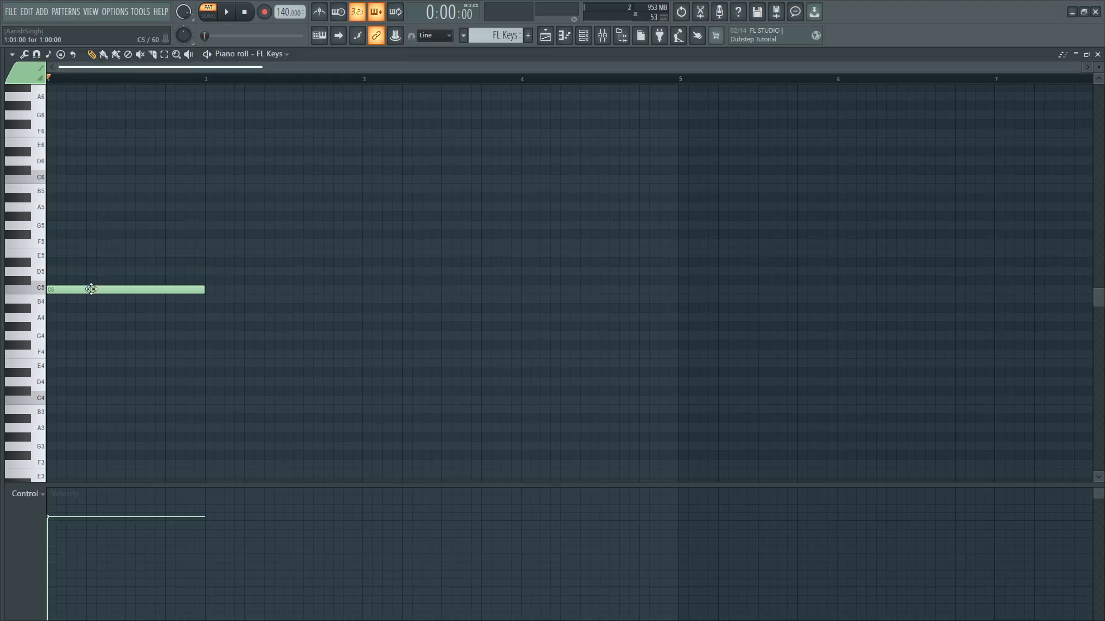
pyautogui.rightClick(91, 290)
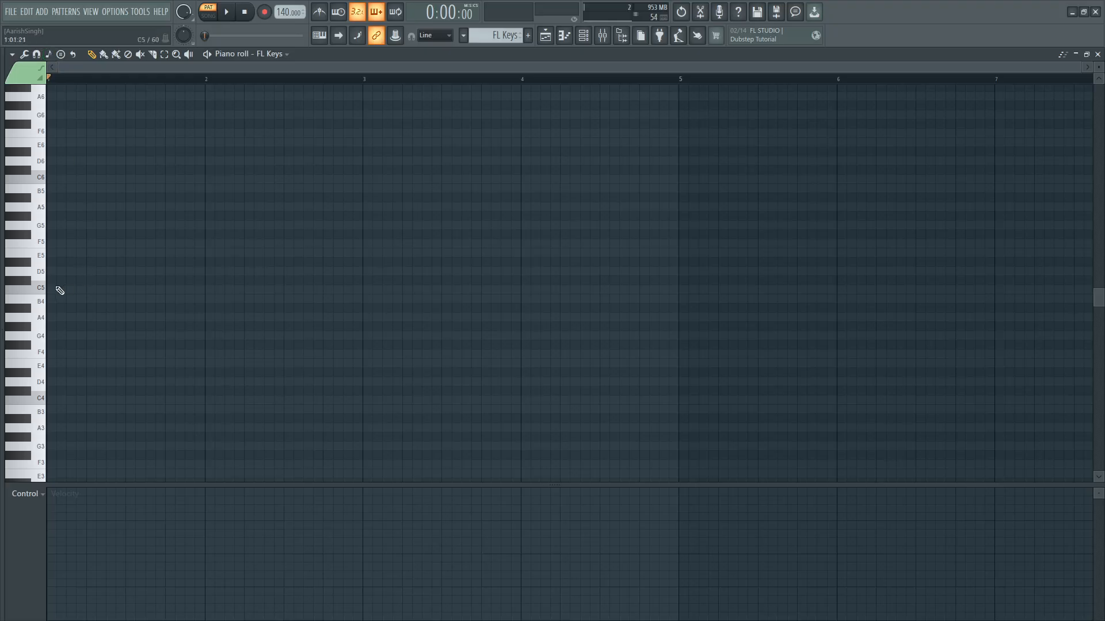
# Stack one-bar notes of the A natural minor scale in bar 1, covering every white key from A4 to A5.
pyautogui.click(53, 319)
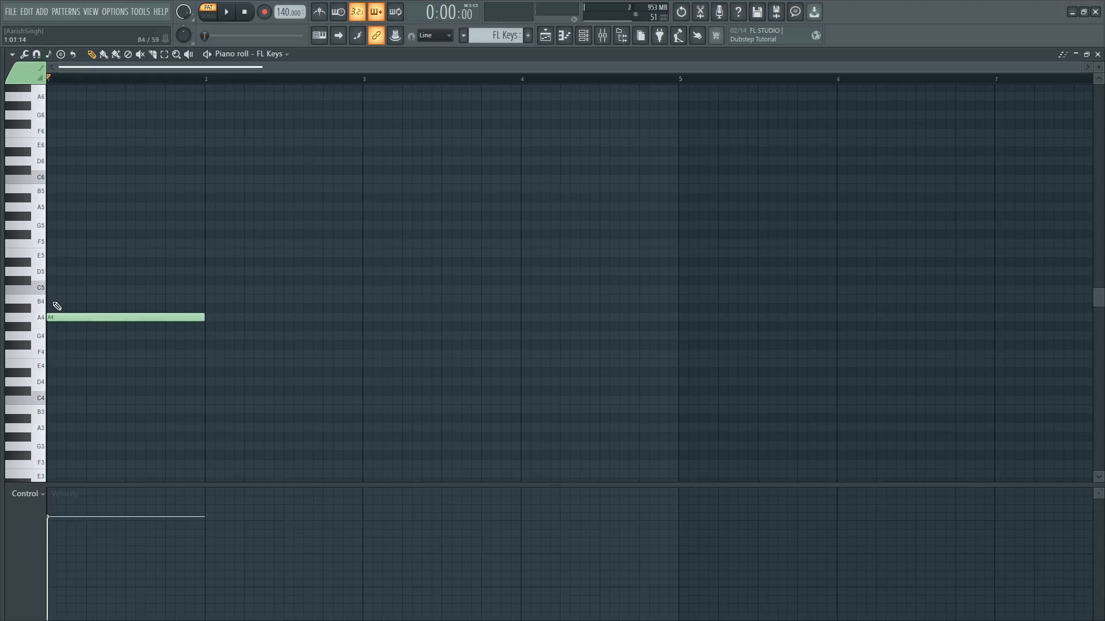
pyautogui.click(54, 299)
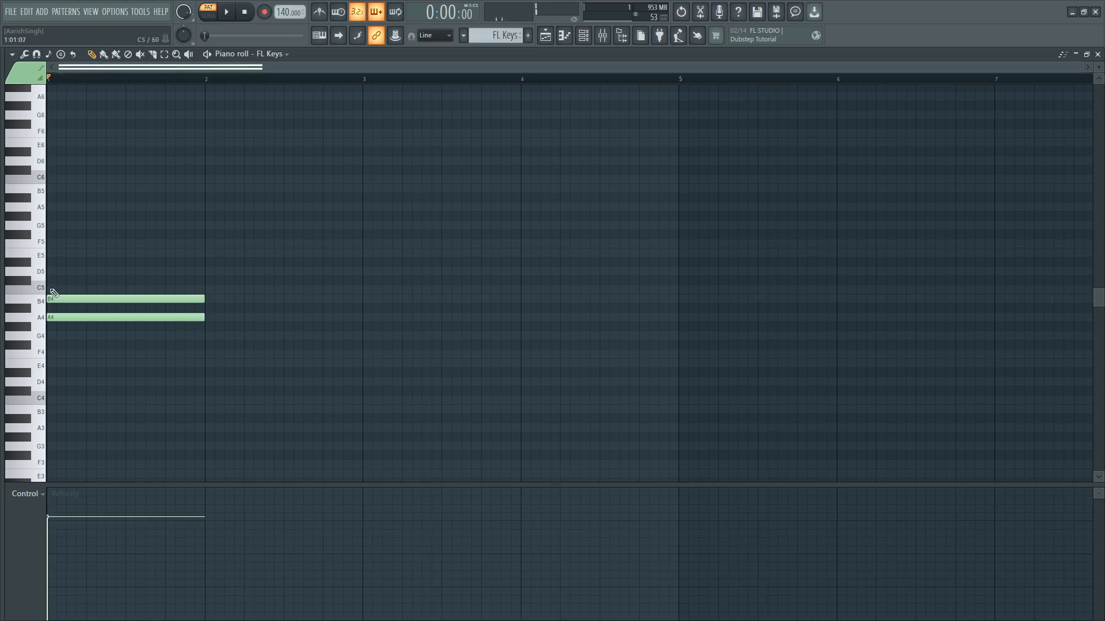
pyautogui.click(52, 289)
pyautogui.click(53, 271)
pyautogui.click(55, 253)
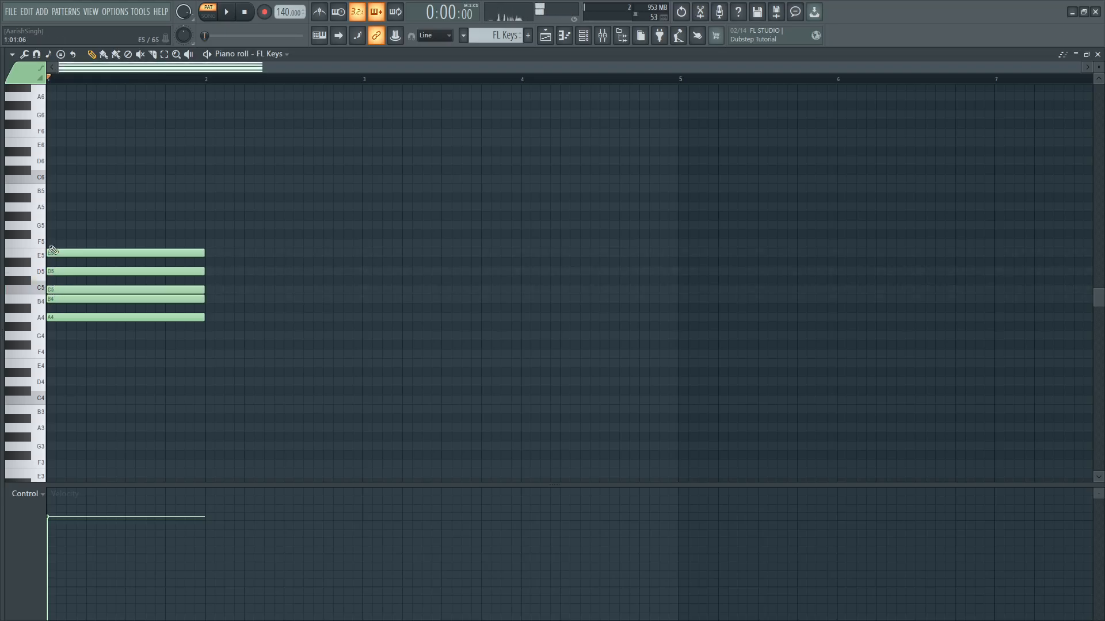
pyautogui.click(55, 244)
pyautogui.click(55, 226)
pyautogui.click(55, 208)
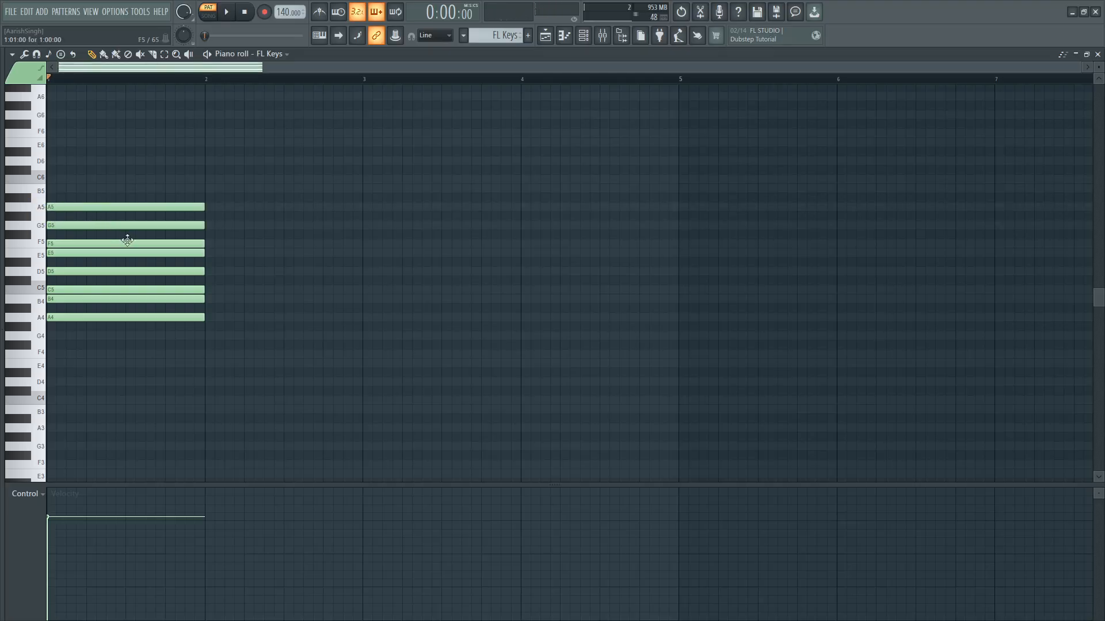
pyautogui.moveTo(133, 166); pyautogui.dragTo(114, 339)
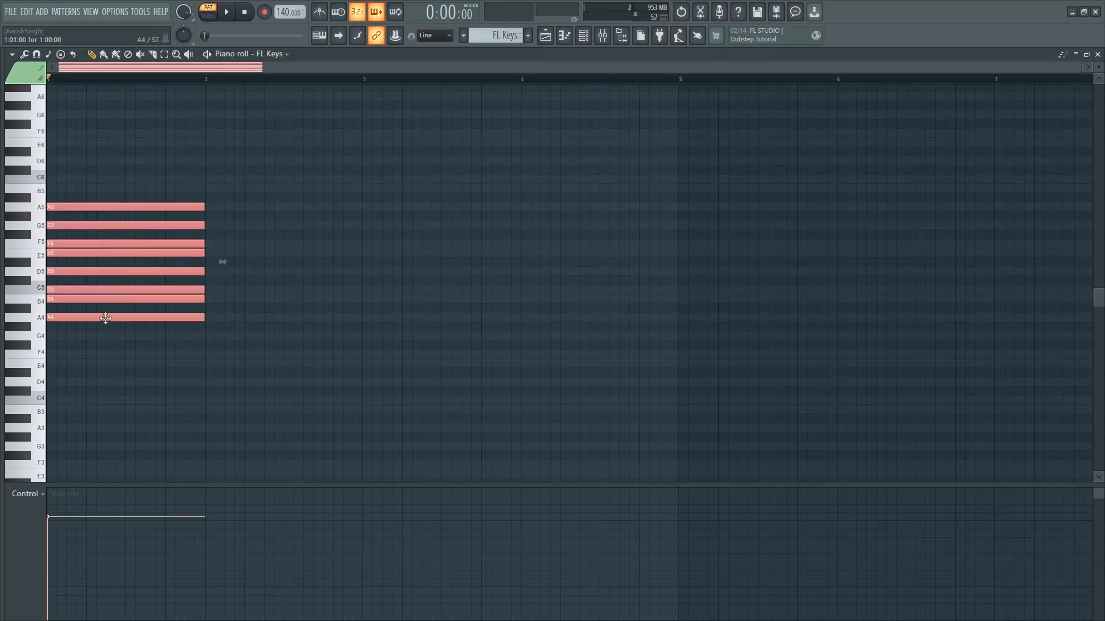
pyautogui.keyDown('ctrl'); pyautogui.click(92, 188); pyautogui.keyUp('ctrl')
# Extend the scale stack by a second octave with B5, C6, D6, E6, F6, G6 and A6.
pyautogui.click(56, 189)
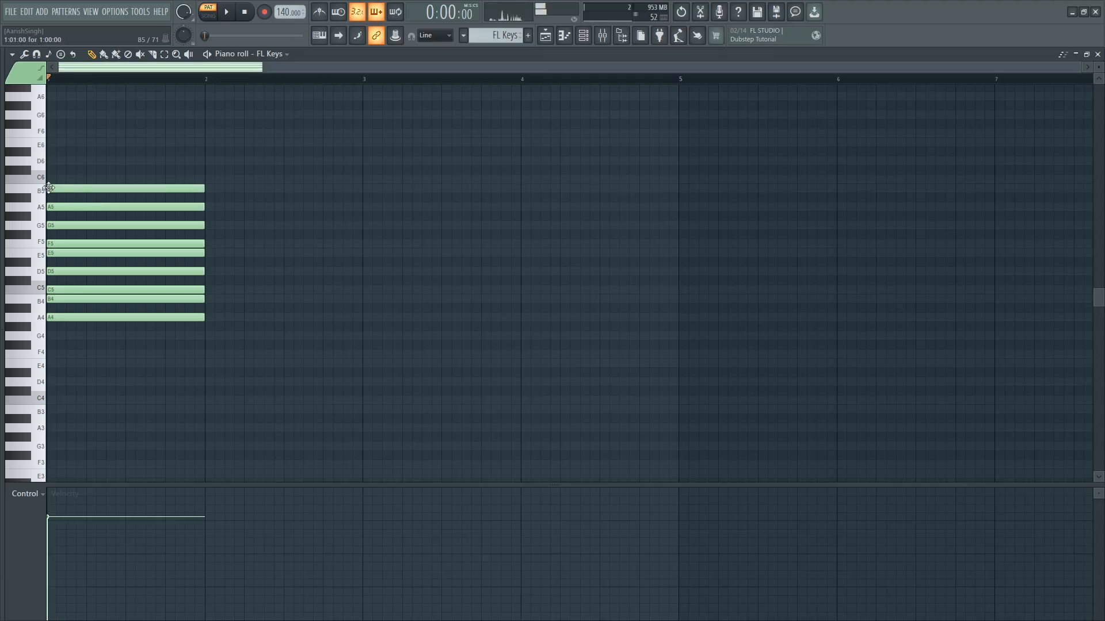
pyautogui.click(53, 180)
pyautogui.click(52, 161)
pyautogui.click(52, 143)
pyautogui.click(53, 133)
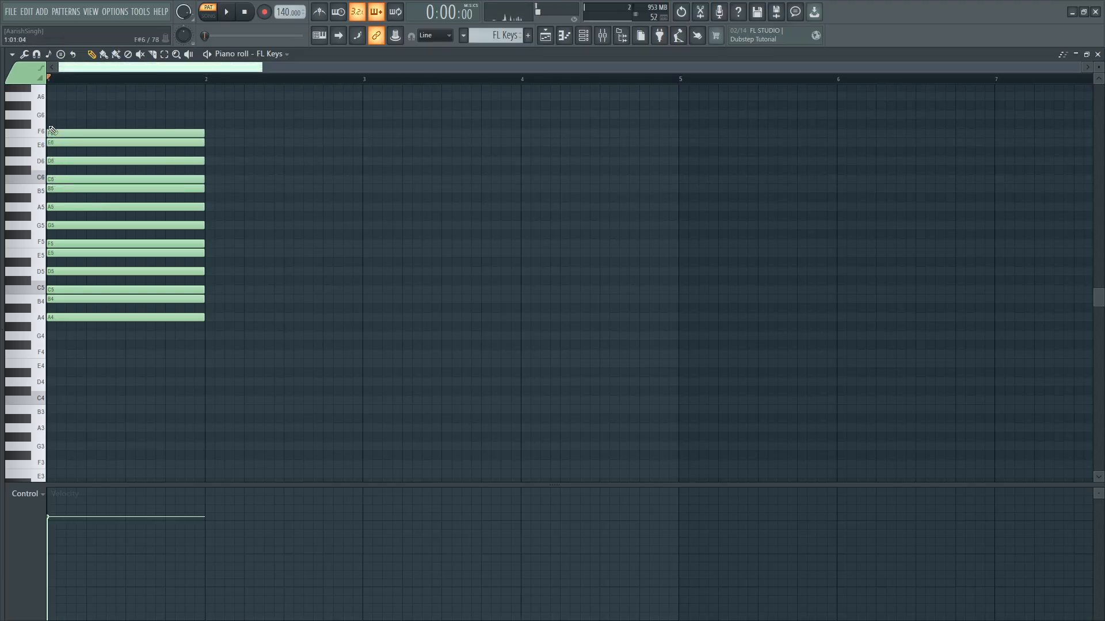
pyautogui.click(54, 115)
pyautogui.click(55, 99)
# Move the whole stack of scale notes from bar 1 to bar 5 as a reference, and deselect it.
pyautogui.moveTo(55, 86); pyautogui.dragTo(700, 311)
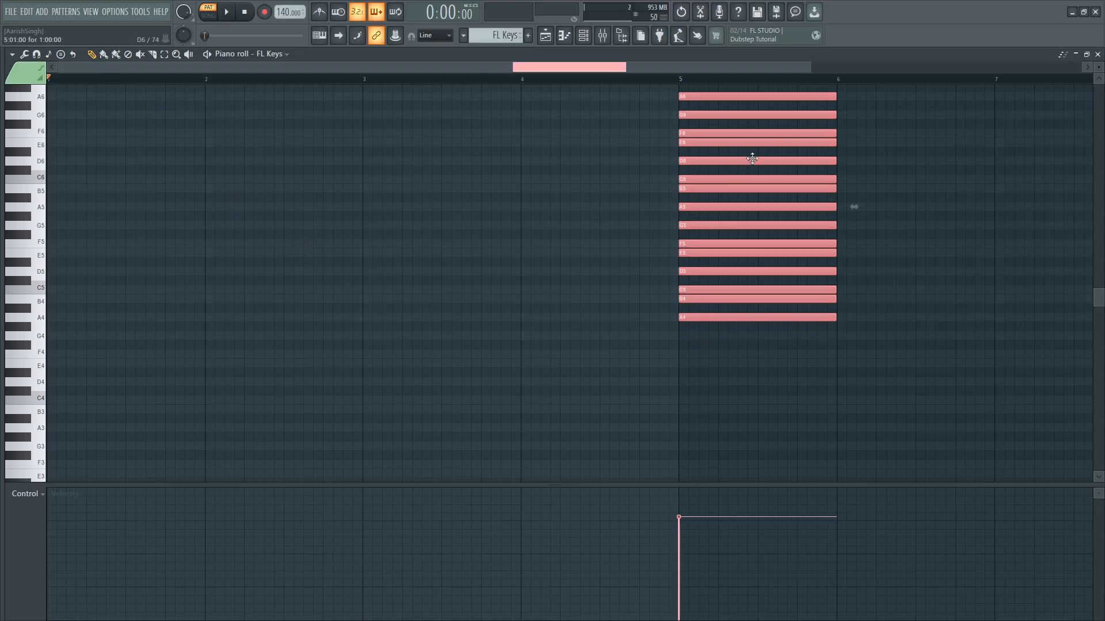
pyautogui.scroll(1, 899, 287)
pyautogui.keyDown('ctrl'); pyautogui.click(859, 119); pyautogui.keyUp('ctrl')
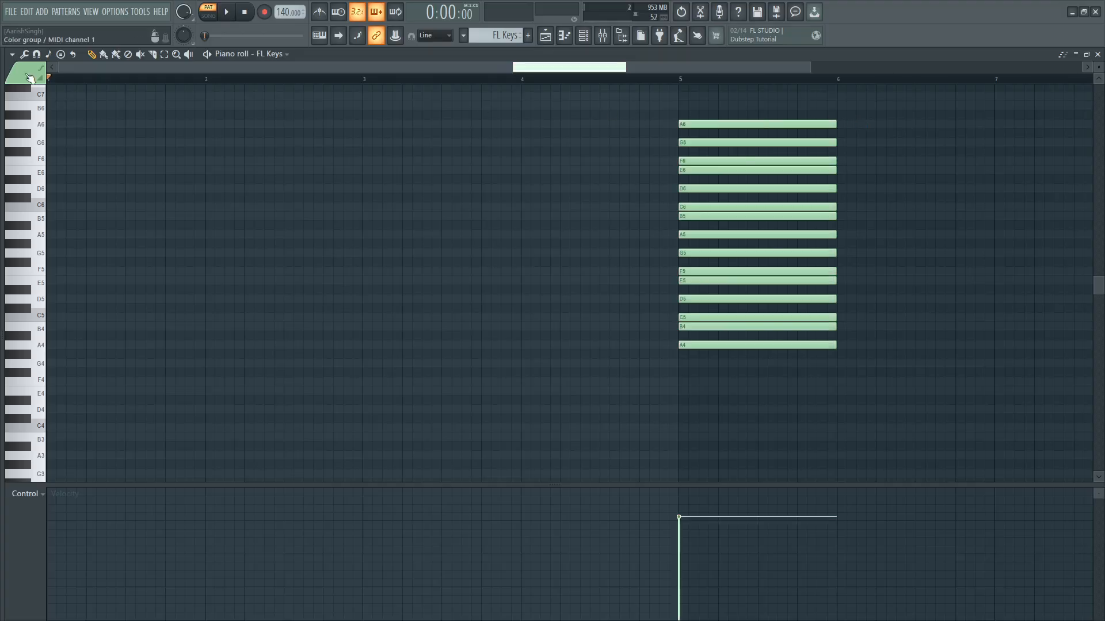
# Set the piano roll scale highlighting to Minor Natural (Aeolian) with A as the root note.
pyautogui.click(48, 54)
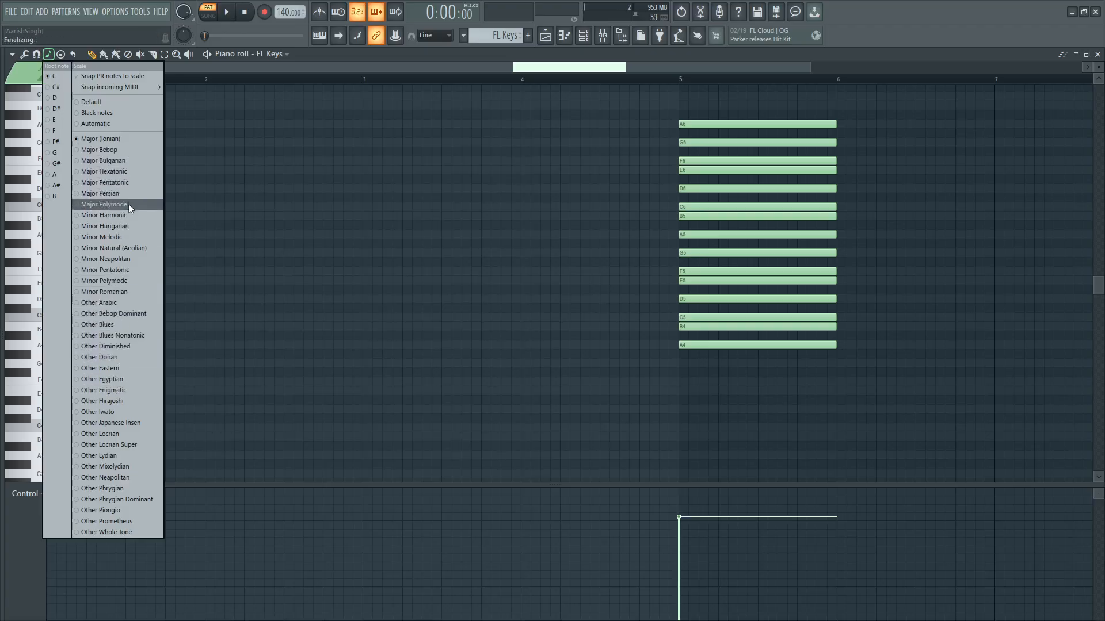
pyautogui.rightClick(127, 249)
pyautogui.click(60, 176)
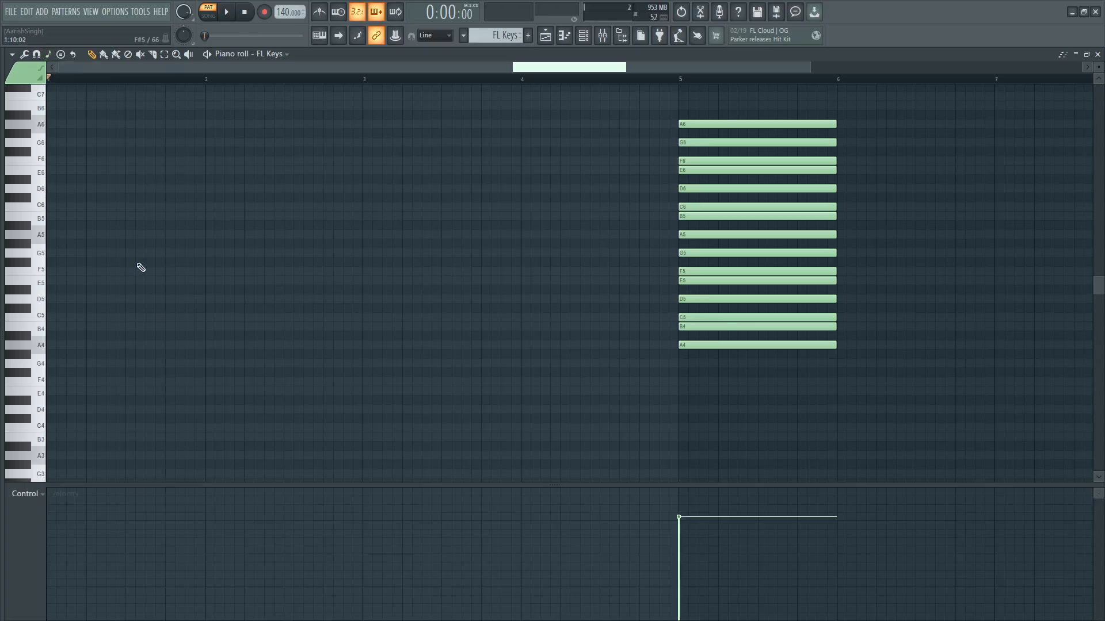
# Audition the A4, C5, E5 and F5 notes in the reference scale stack at bar 5.
pyautogui.moveTo(1101, 65); pyautogui.dragTo(1103, 68)
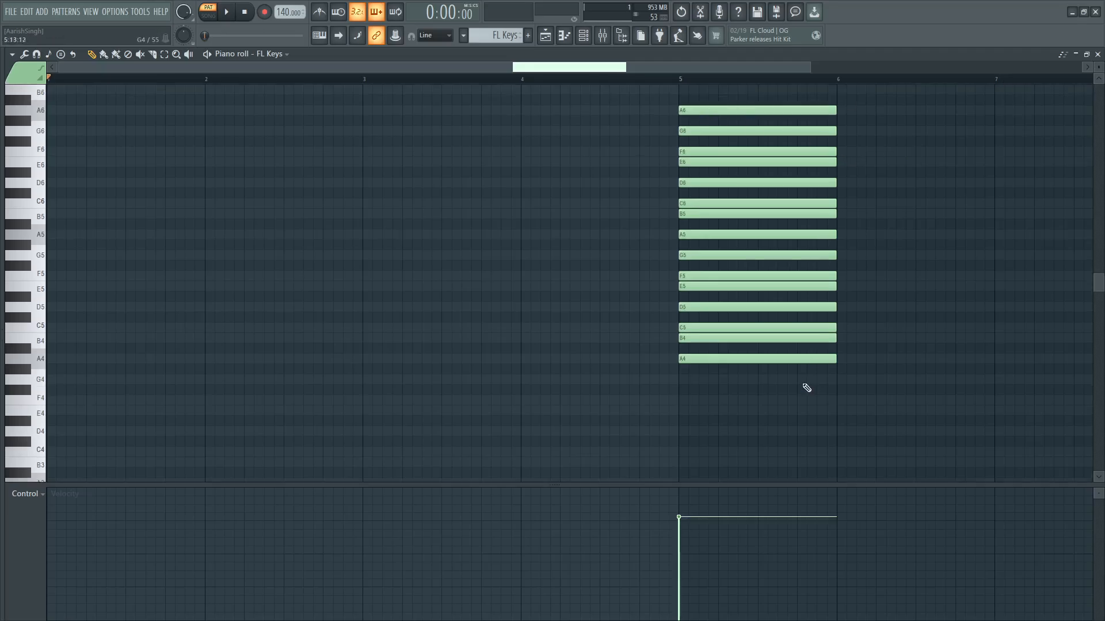
pyautogui.click(712, 361)
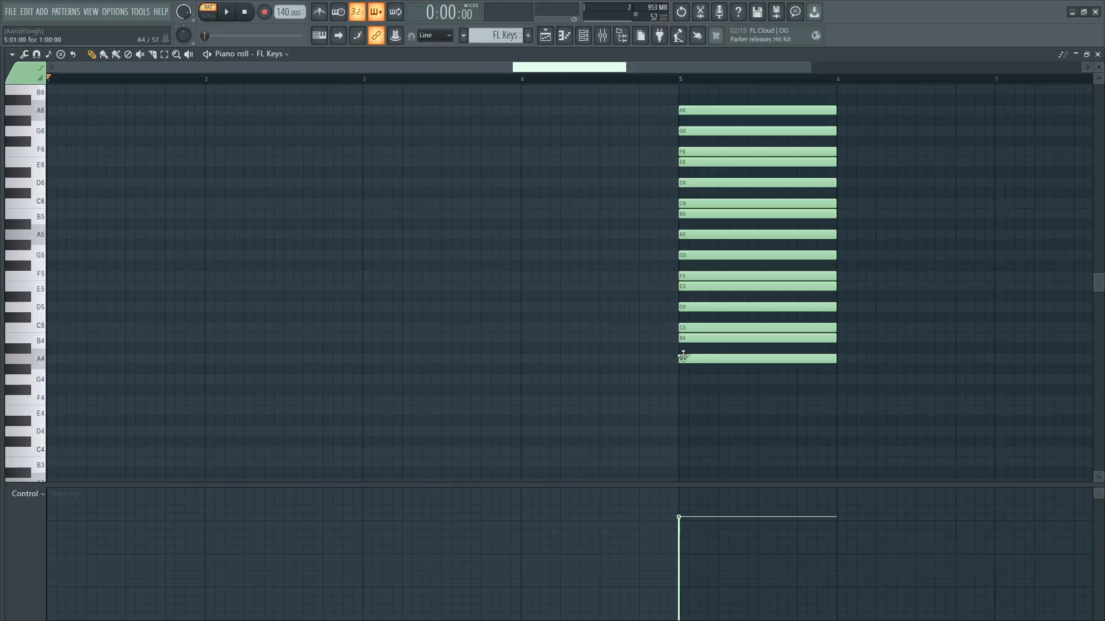
pyautogui.click(695, 327)
pyautogui.click(693, 286)
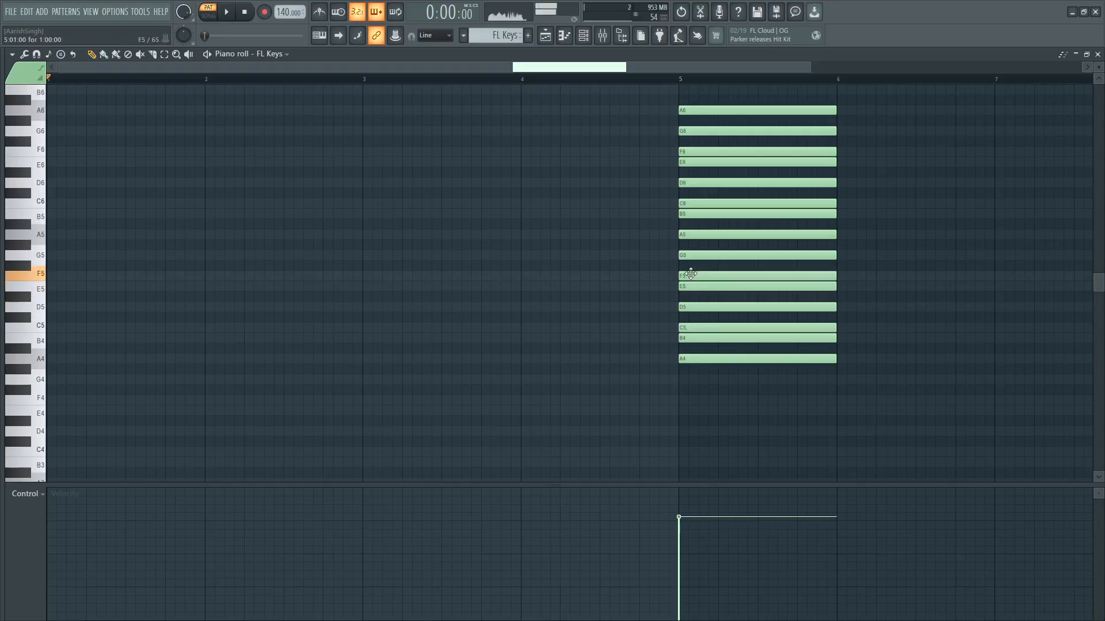
pyautogui.click(693, 276)
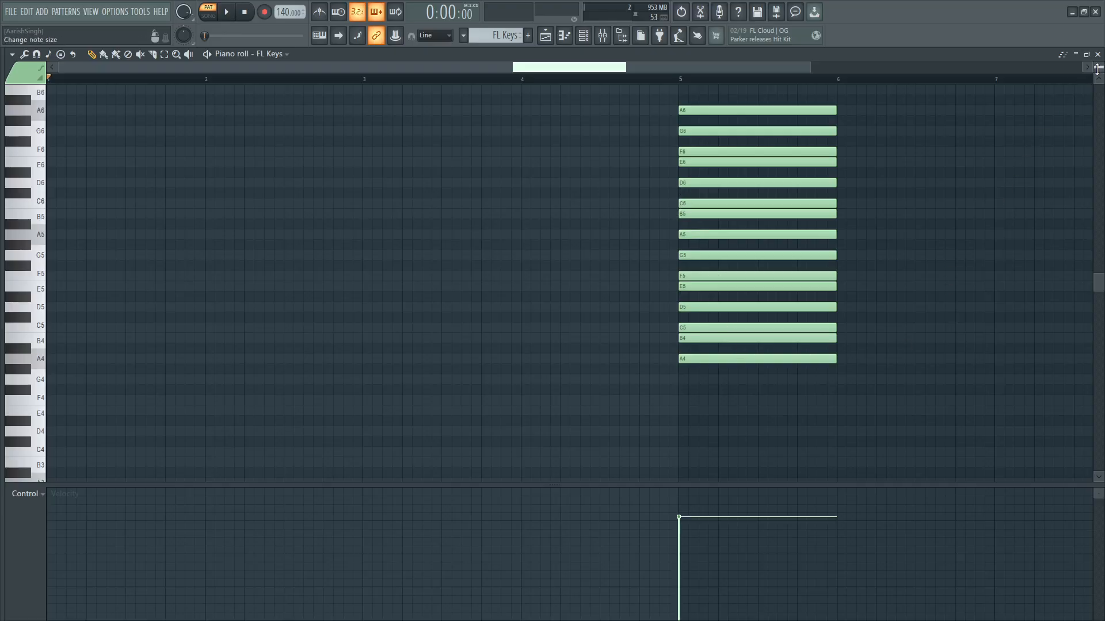
# Place a one-bar A4 root note at bar 1, and mark A4, C5 and E5 in the reference scale stack.
pyautogui.click(712, 358)
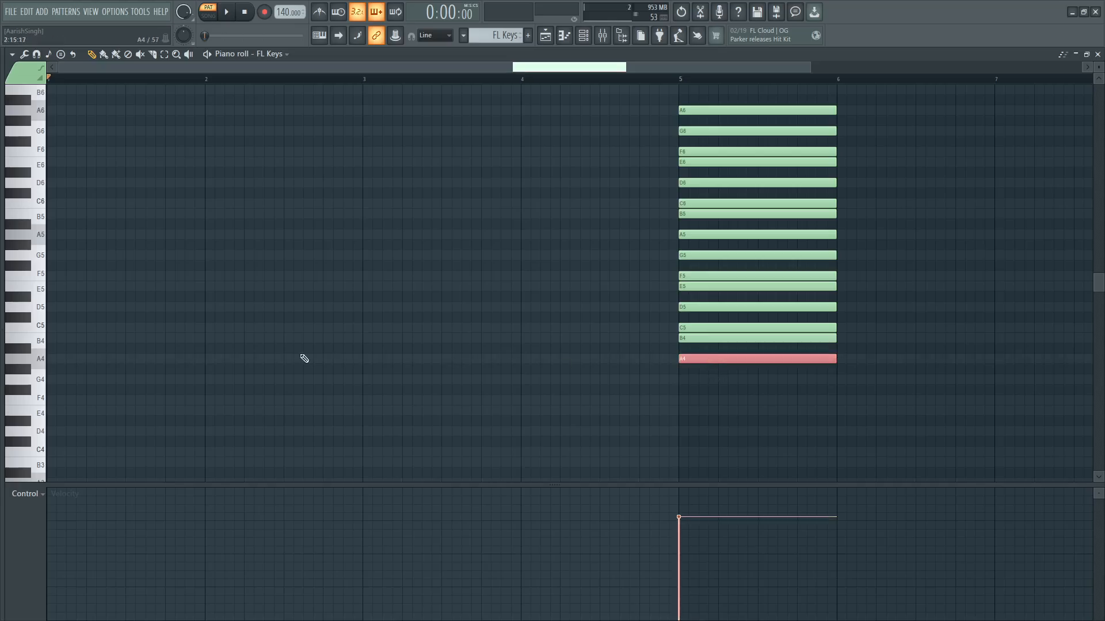
pyautogui.click(55, 359)
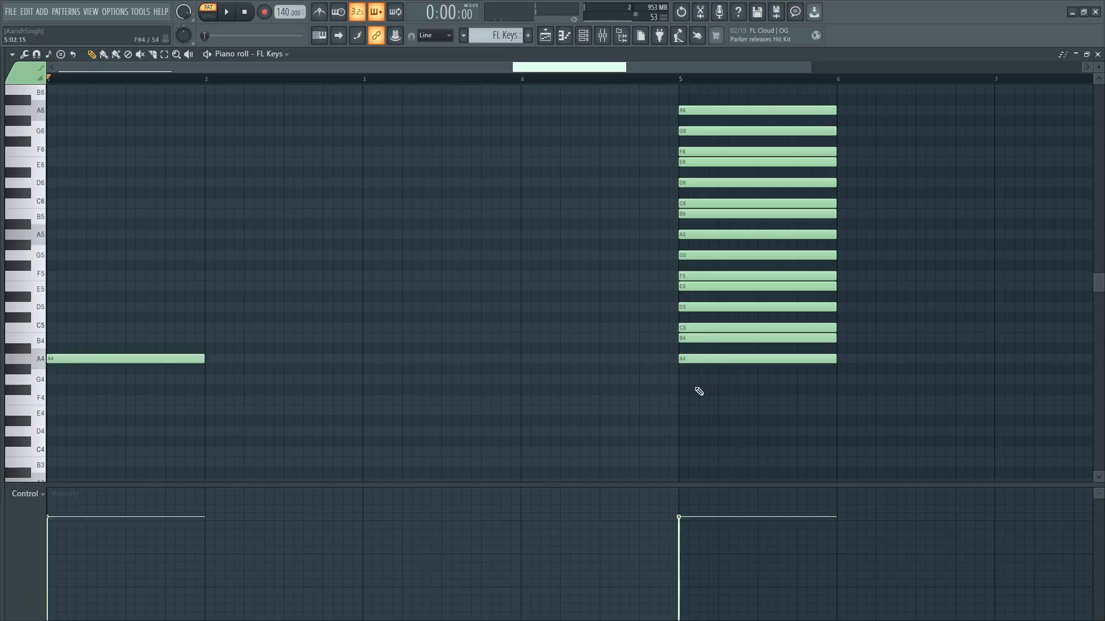
pyautogui.click(712, 360)
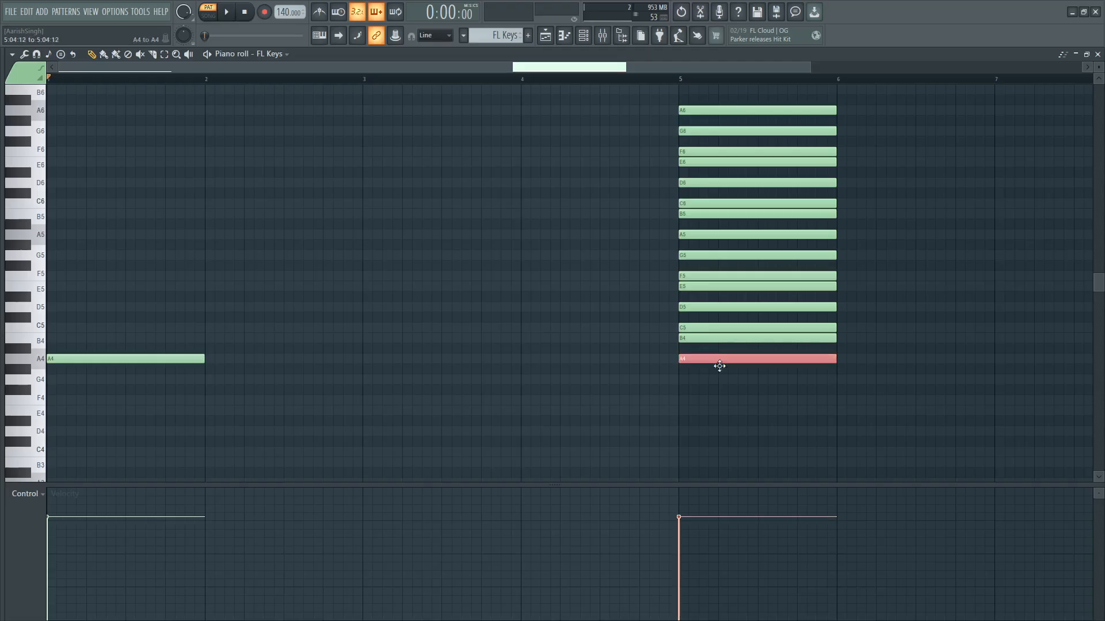
pyautogui.click(692, 329)
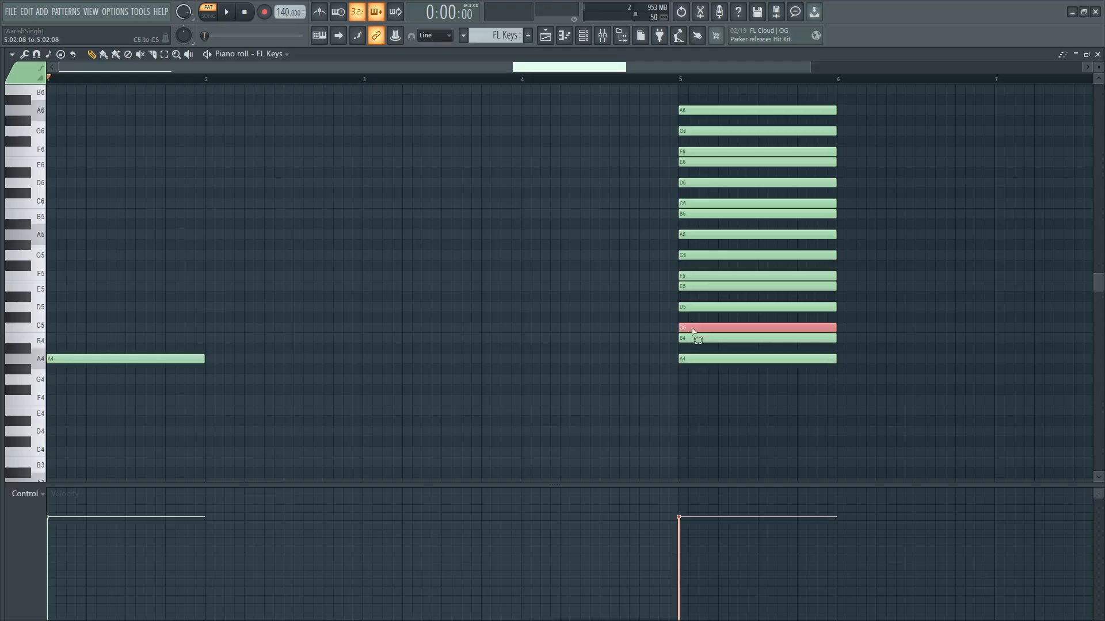
pyautogui.click(695, 359)
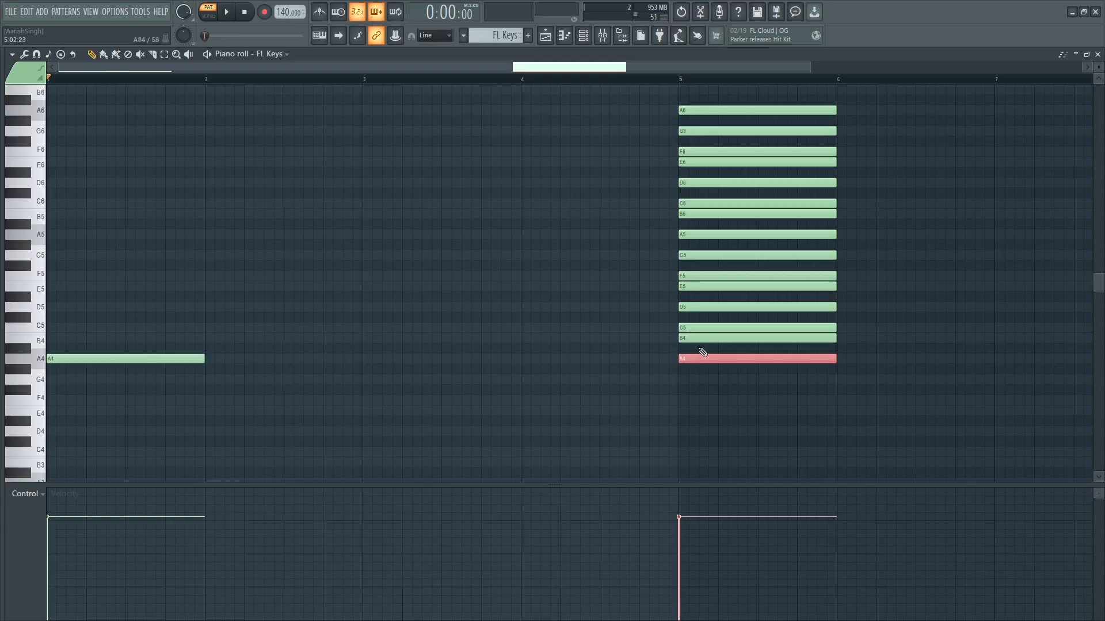
pyautogui.keyDown('shift'); pyautogui.click(695, 328); pyautogui.keyUp('shift')
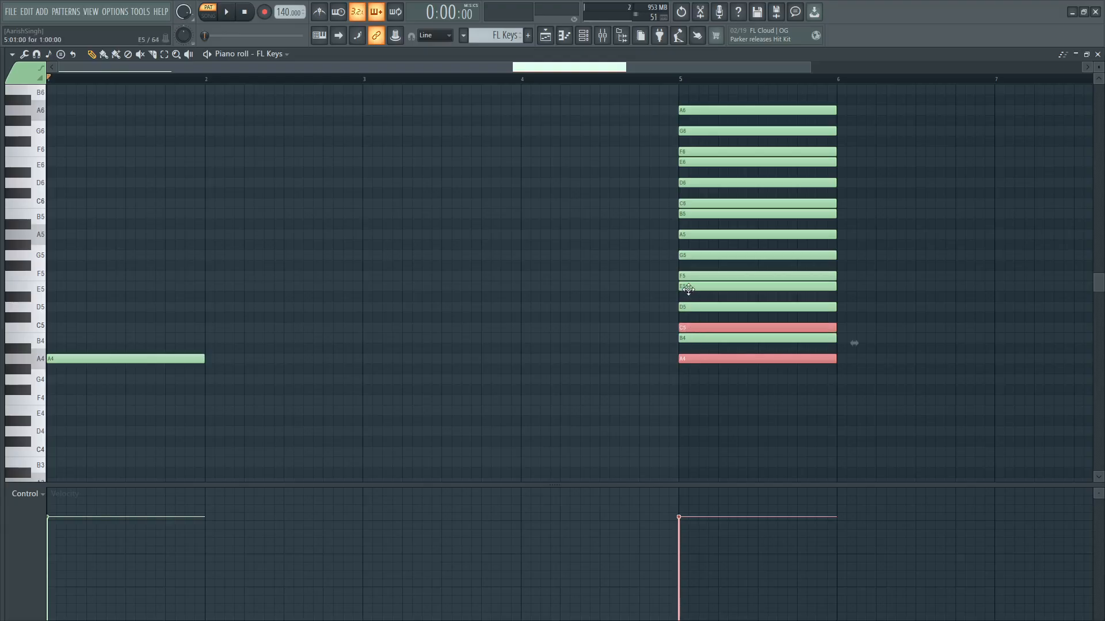
pyautogui.keyDown('shift'); pyautogui.click(686, 287); pyautogui.keyUp('shift')
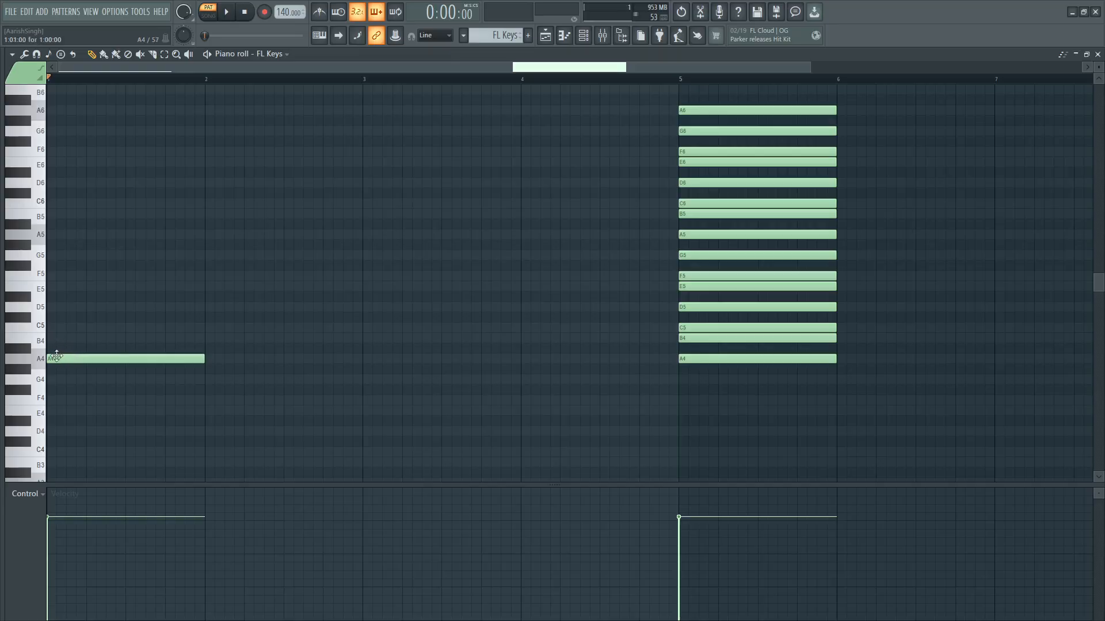
# Complete the A minor chord at bar 1 with C5 and E5, and play it back.
pyautogui.click(54, 332)
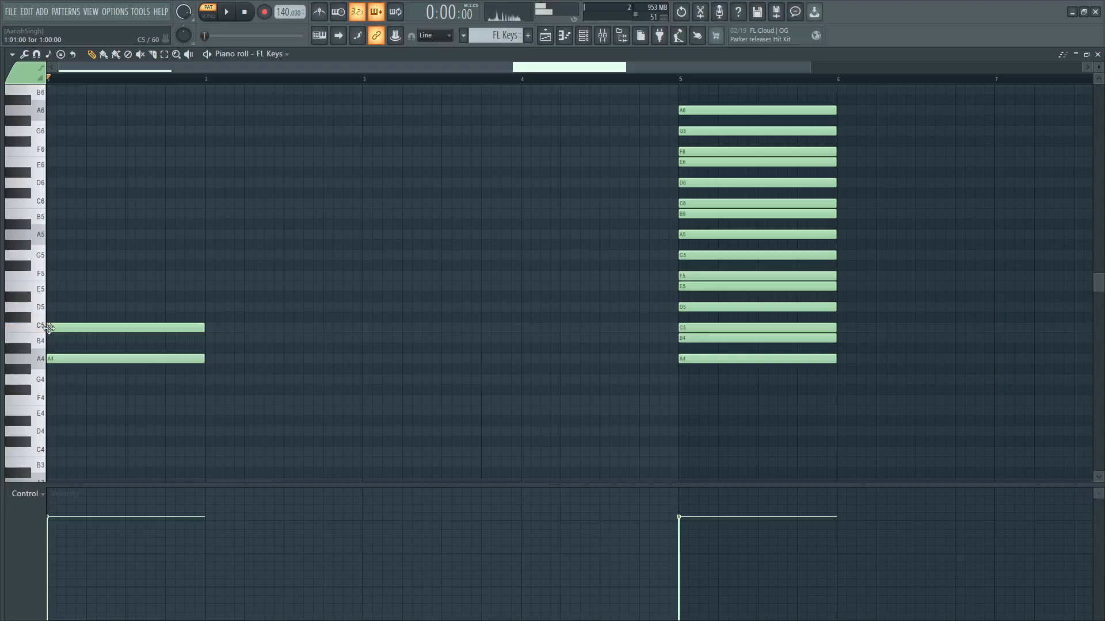
pyautogui.click(52, 290)
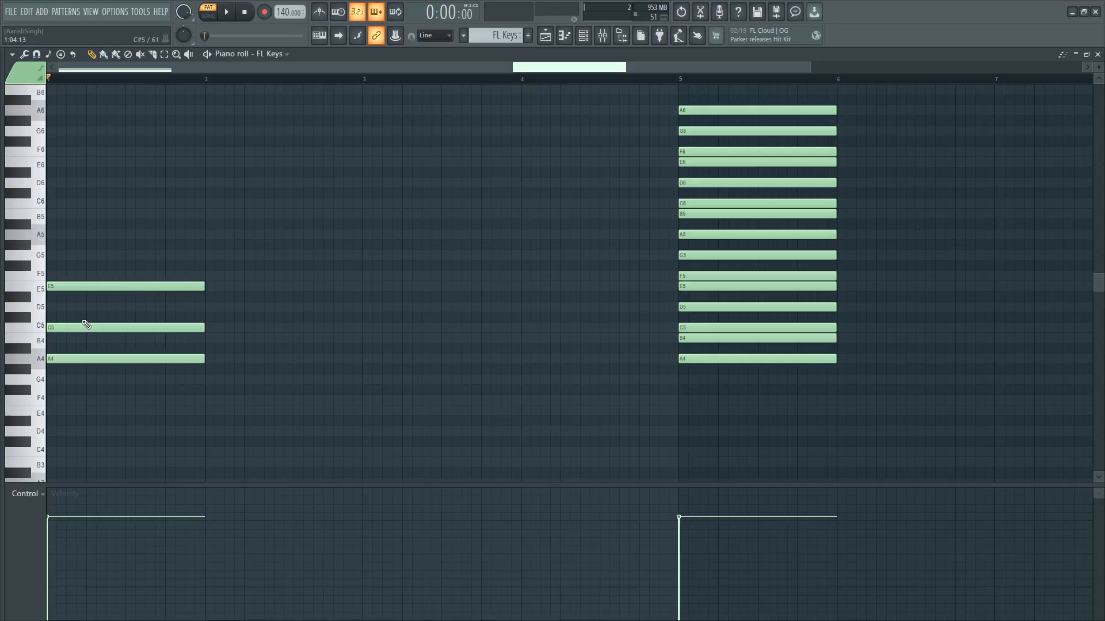
pyautogui.press('space')
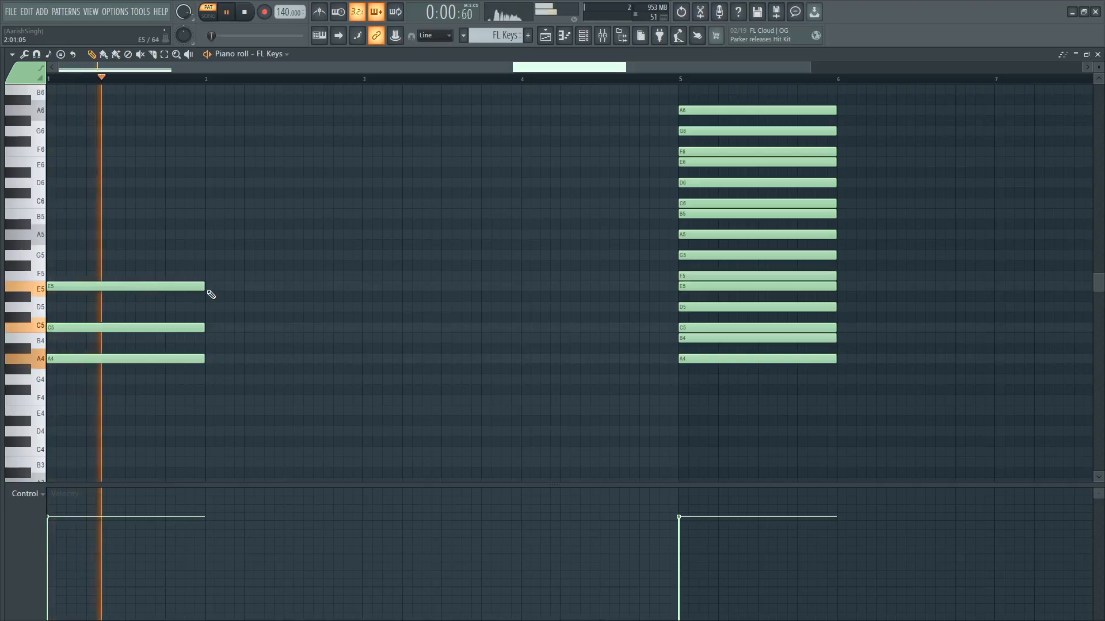
pyautogui.press('space')
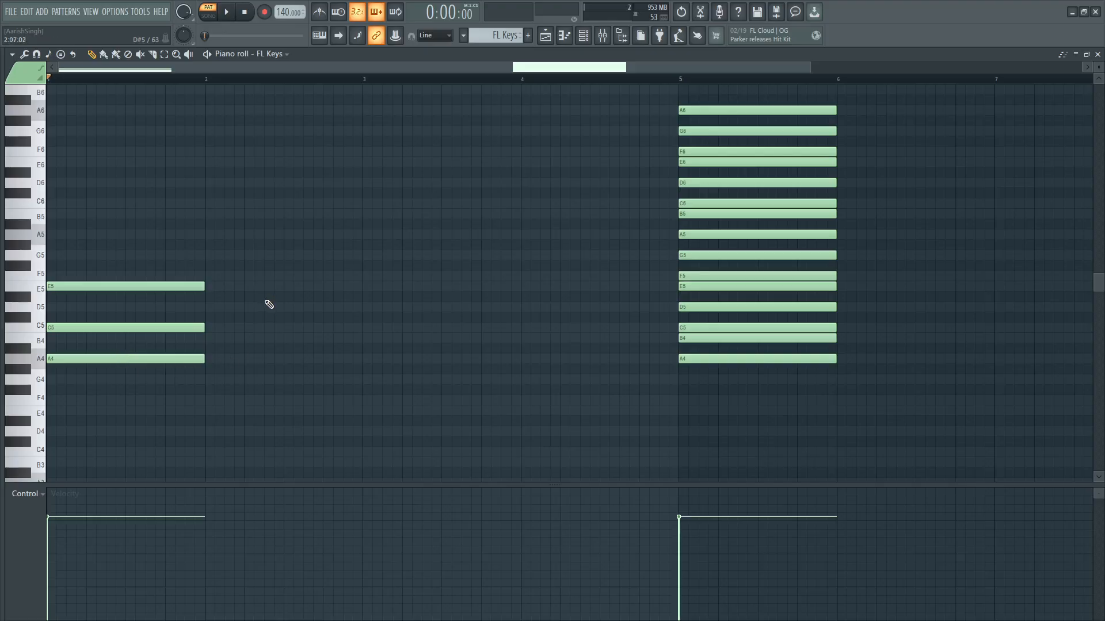
# Count up the reference stack from A4 to D5, and build a D minor chord of D5, F5 and A5 at bar 2.
pyautogui.keyDown('ctrl'); pyautogui.click(703, 360); pyautogui.keyUp('ctrl')
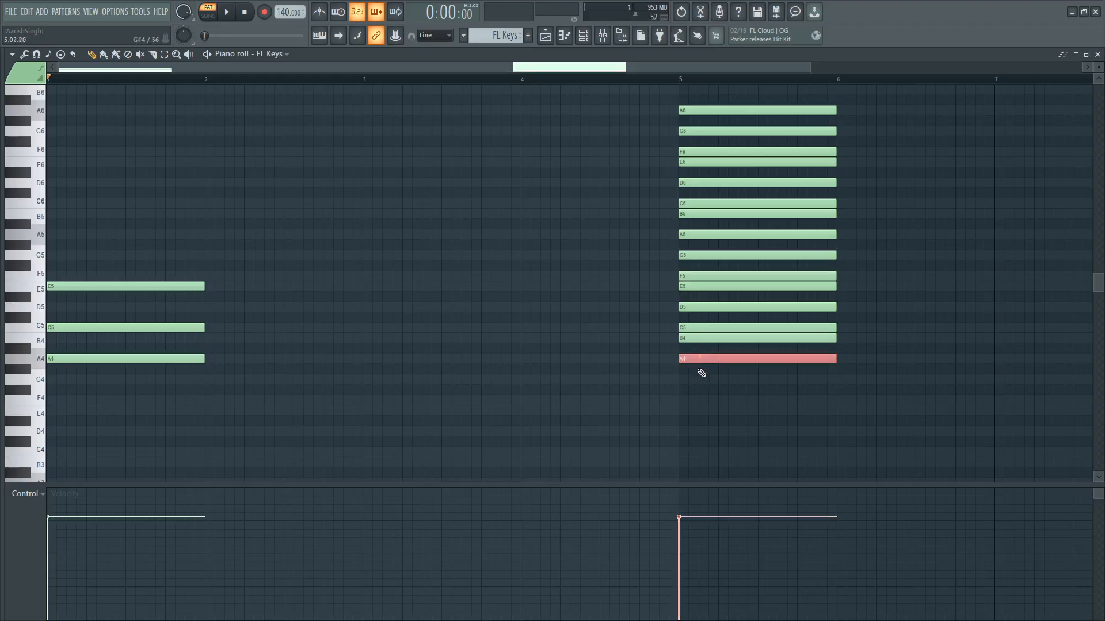
pyautogui.keyDown('ctrl'); pyautogui.click(644, 350); pyautogui.keyUp('ctrl')
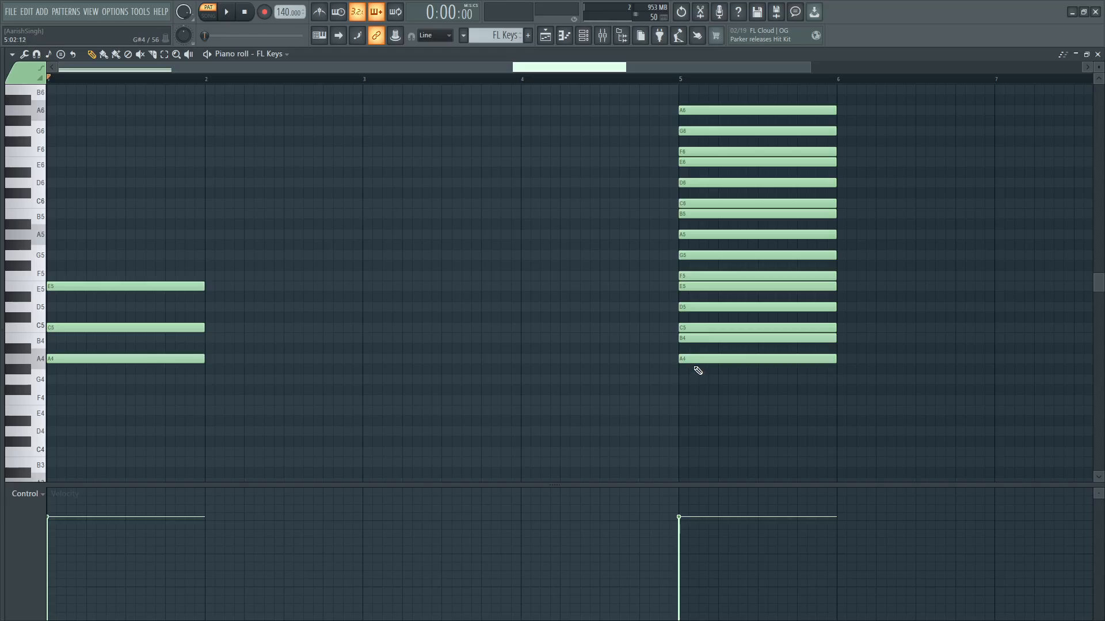
pyautogui.keyDown('ctrl'); pyautogui.click(697, 362); pyautogui.keyUp('ctrl')
pyautogui.keyDown('ctrl'); pyautogui.click(662, 340); pyautogui.keyUp('ctrl')
pyautogui.keyDown('ctrl'); pyautogui.click(693, 340); pyautogui.keyUp('ctrl')
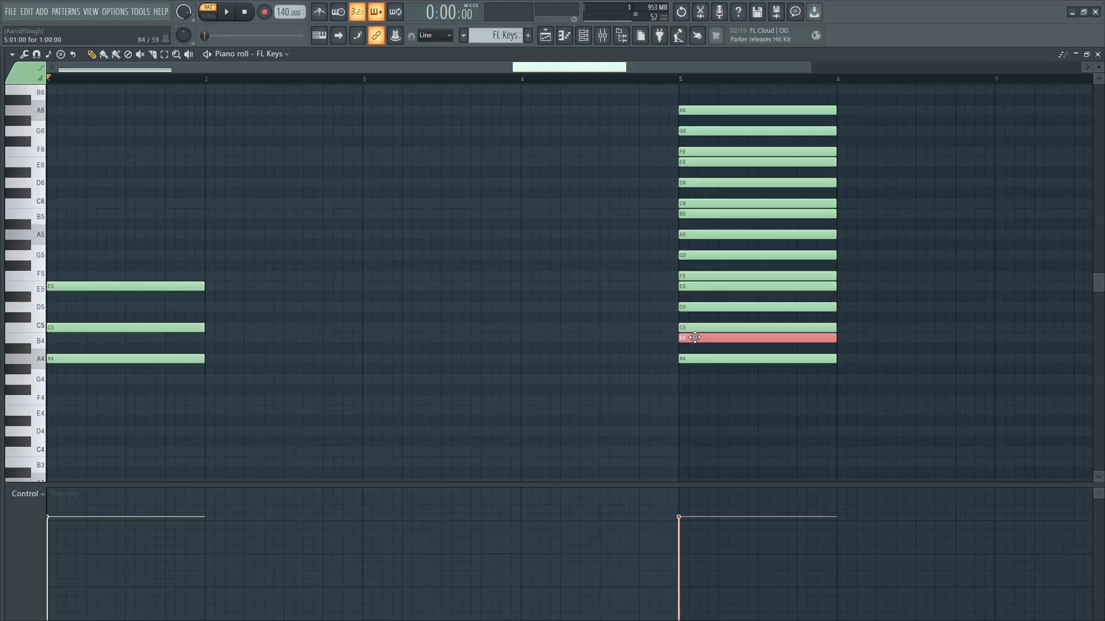
pyautogui.click(692, 329)
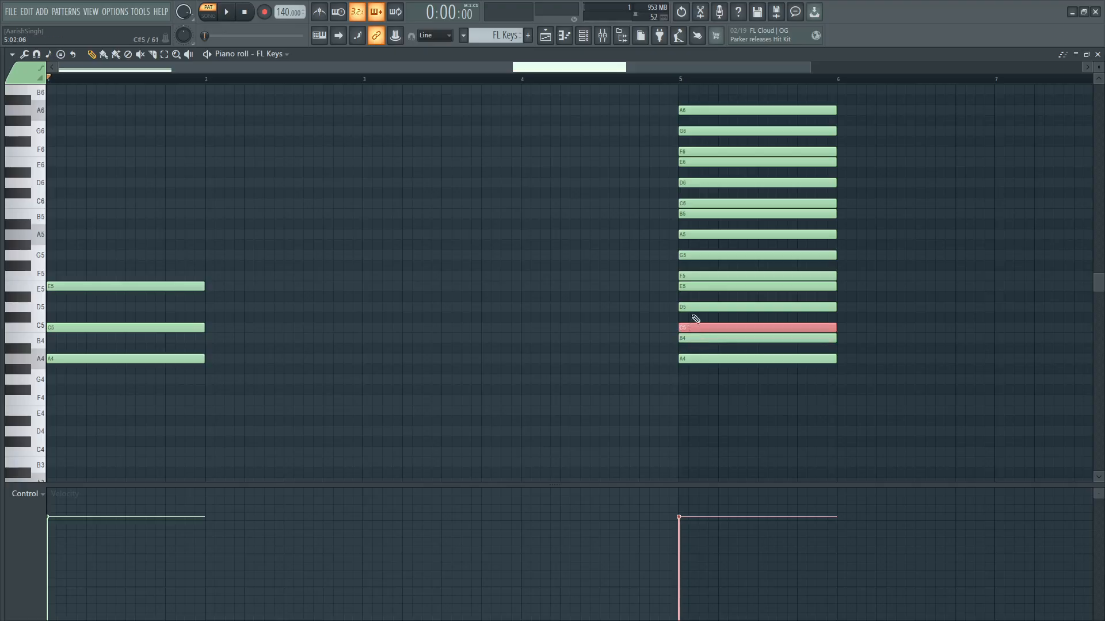
pyautogui.click(691, 307)
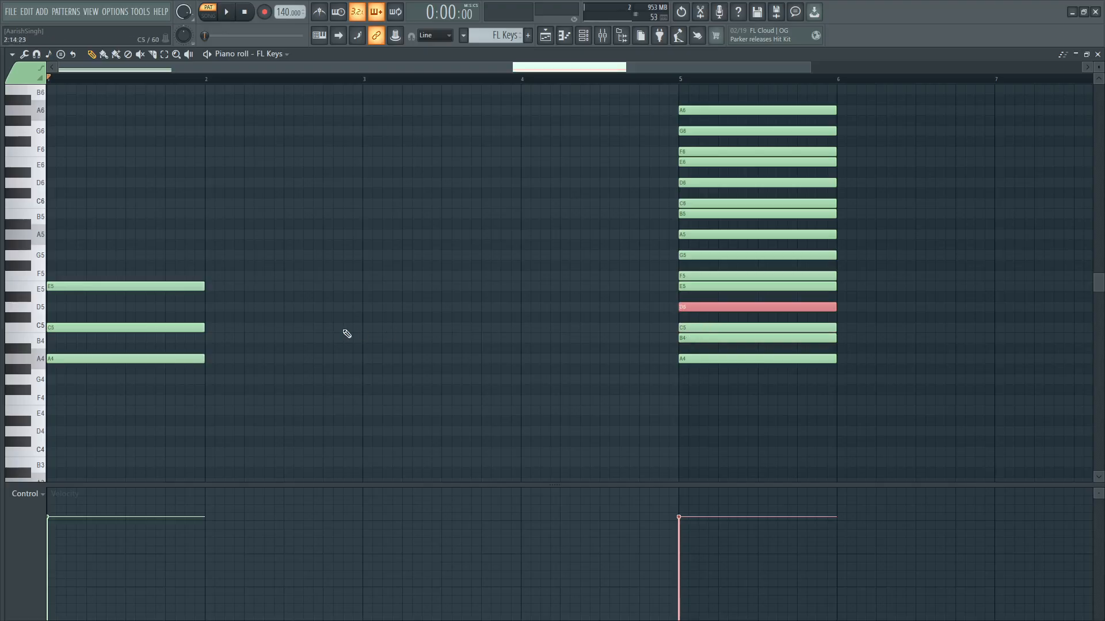
pyautogui.click(209, 310)
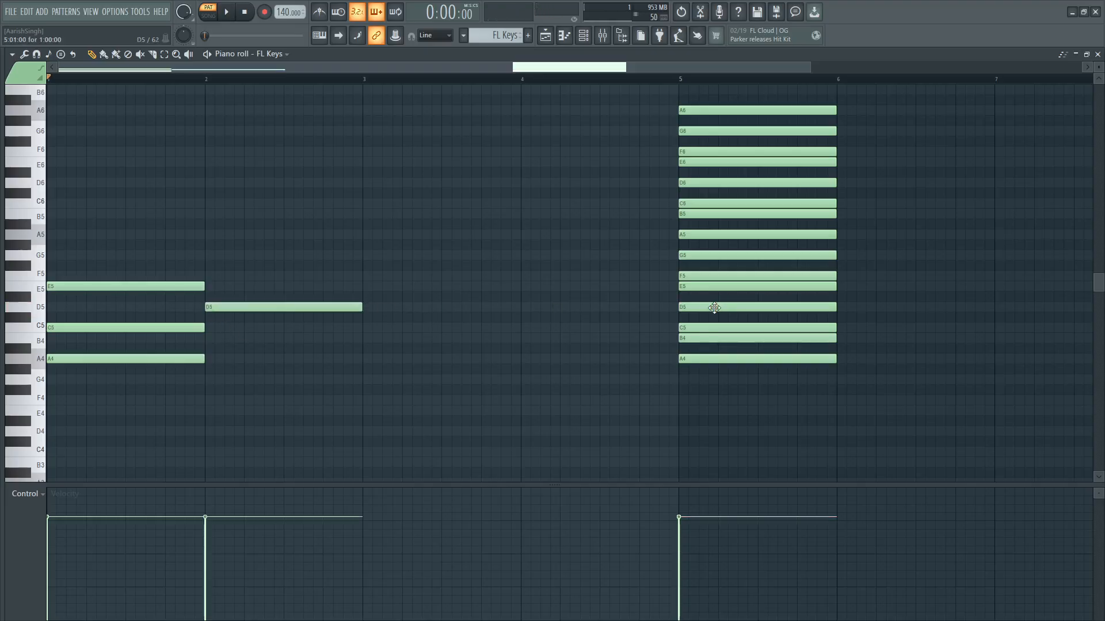
pyautogui.click(210, 276)
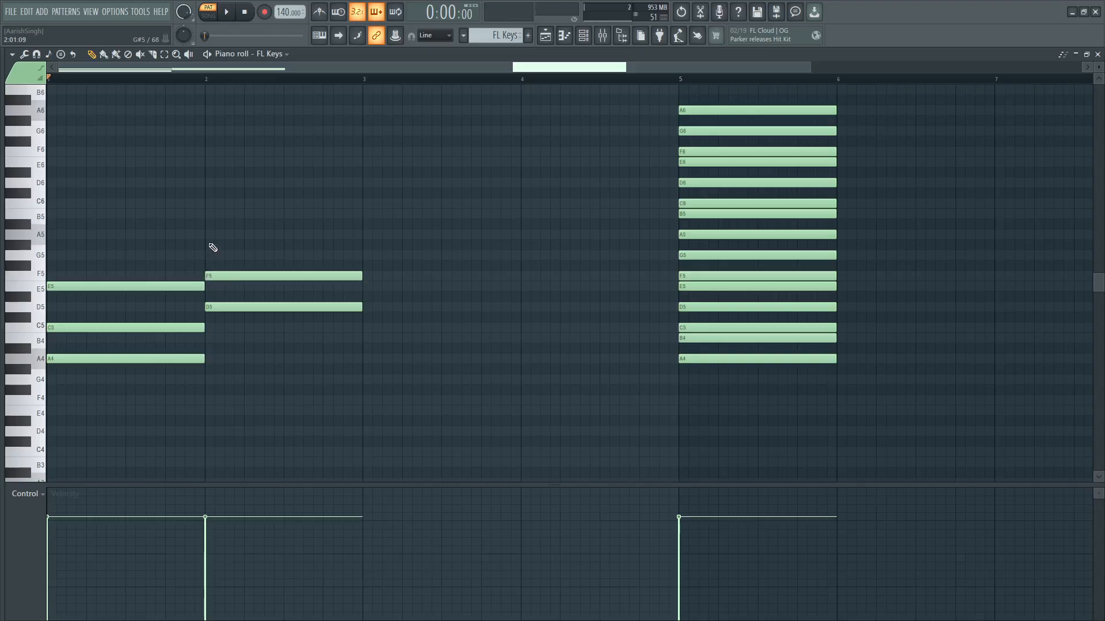
pyautogui.click(209, 236)
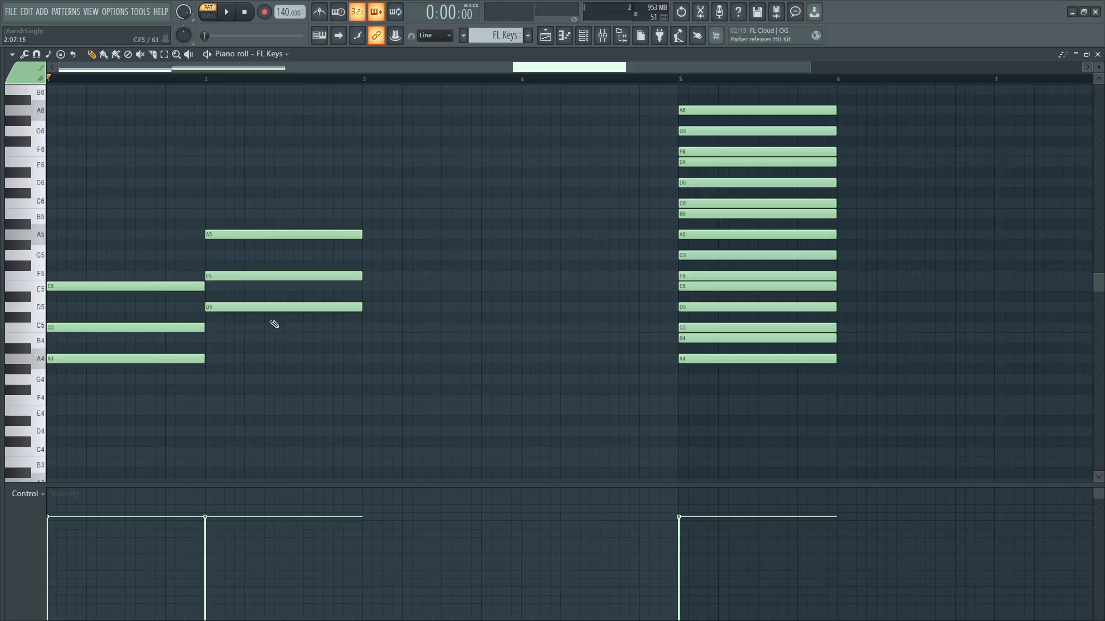
pyautogui.click(271, 305)
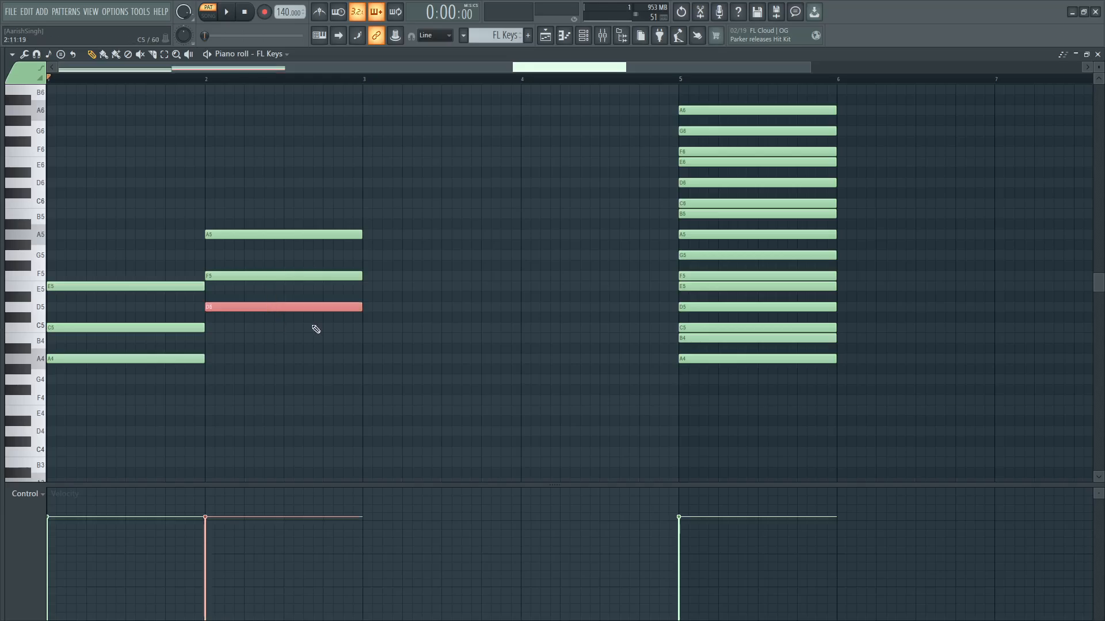
pyautogui.keyDown('ctrl'); pyautogui.click(445, 309); pyautogui.keyUp('ctrl')
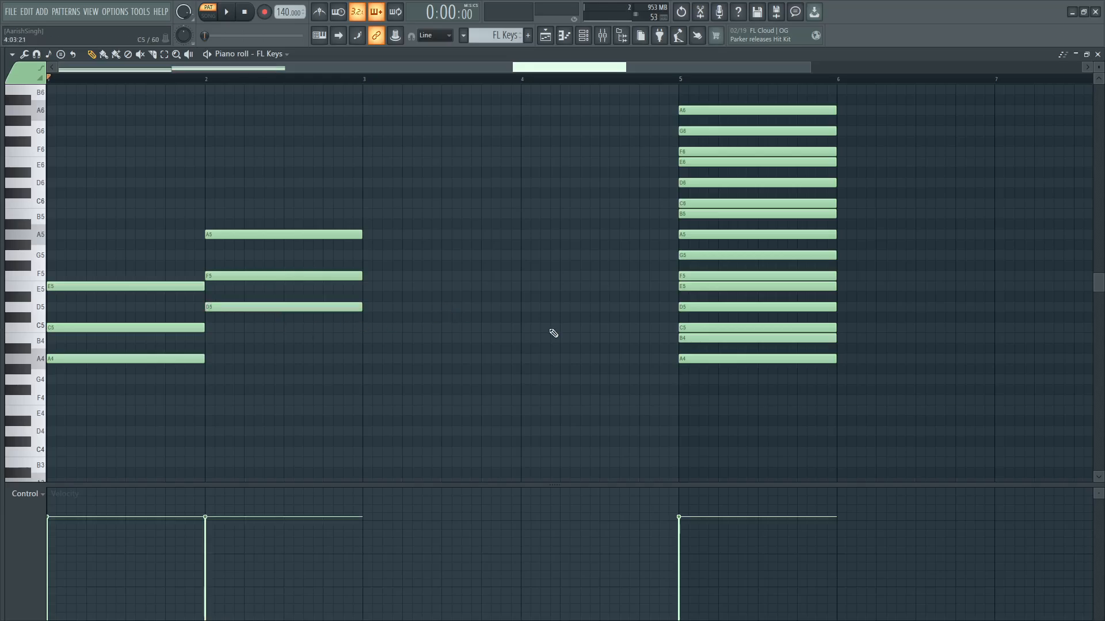
# Count up the reference stack from D5 to G5, and build a G major chord of G5, B5 and D6 at bar 3.
pyautogui.click(702, 309)
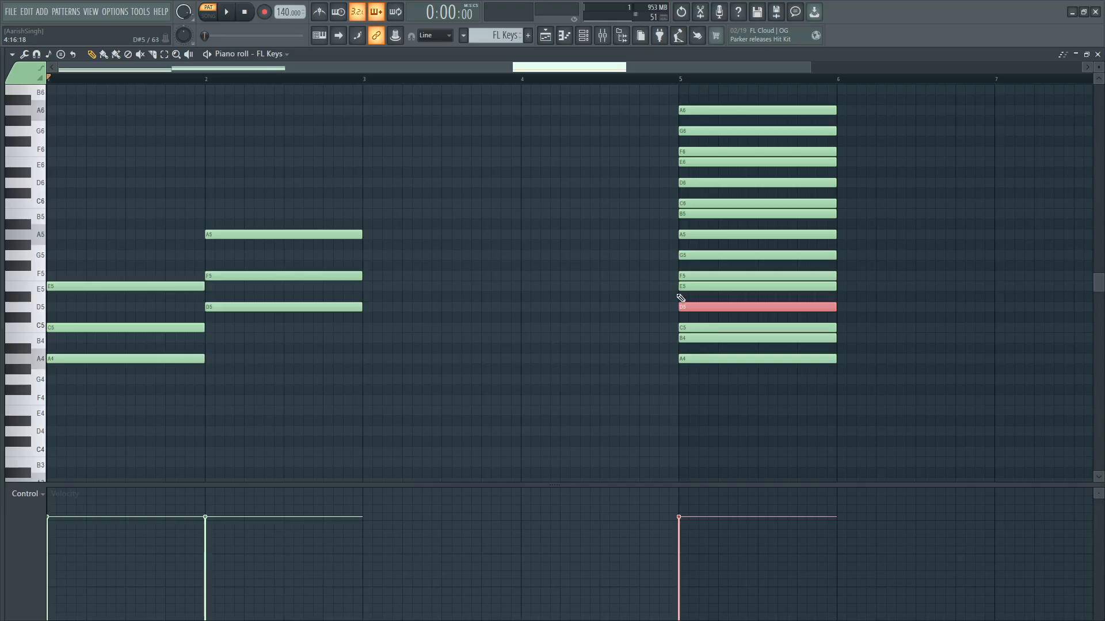
pyautogui.click(682, 303)
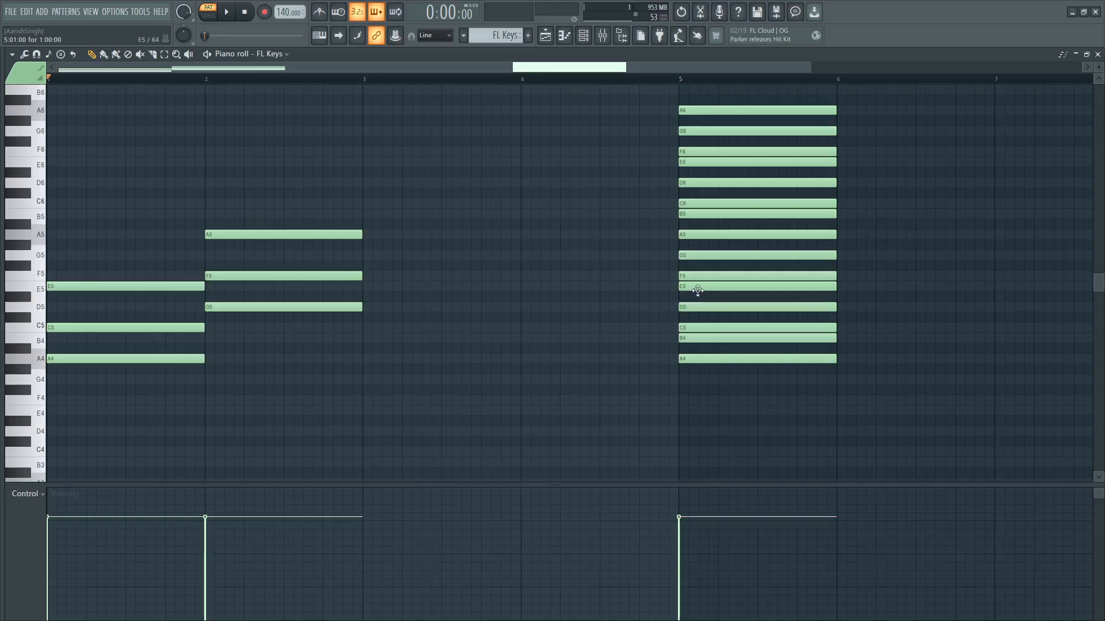
pyautogui.moveTo(697, 287); pyautogui.dragTo(691, 256)
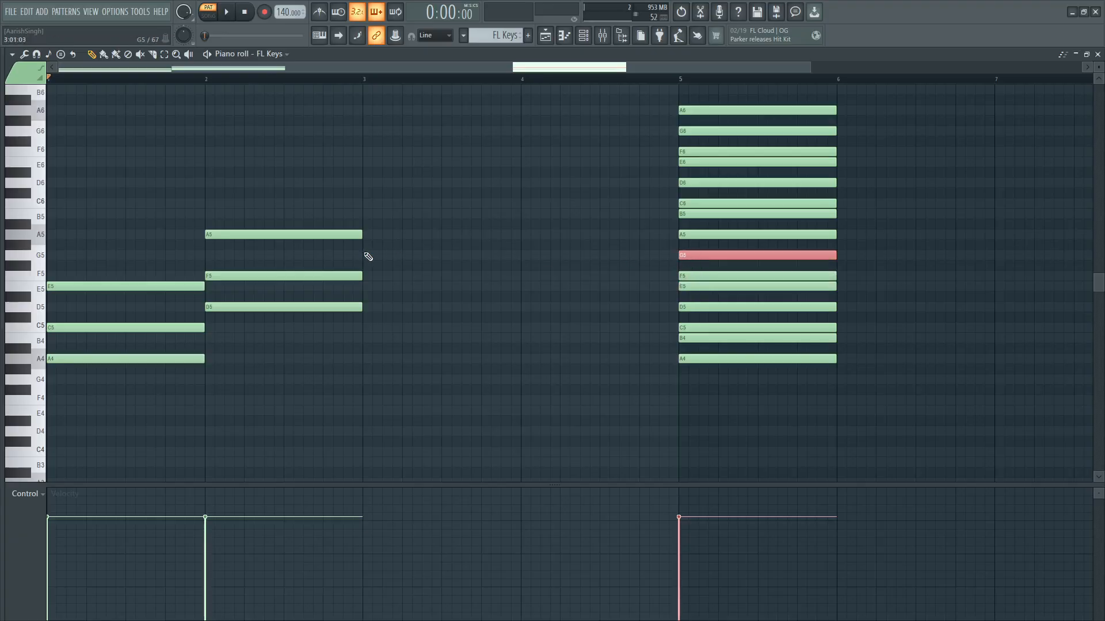
pyautogui.click(368, 258)
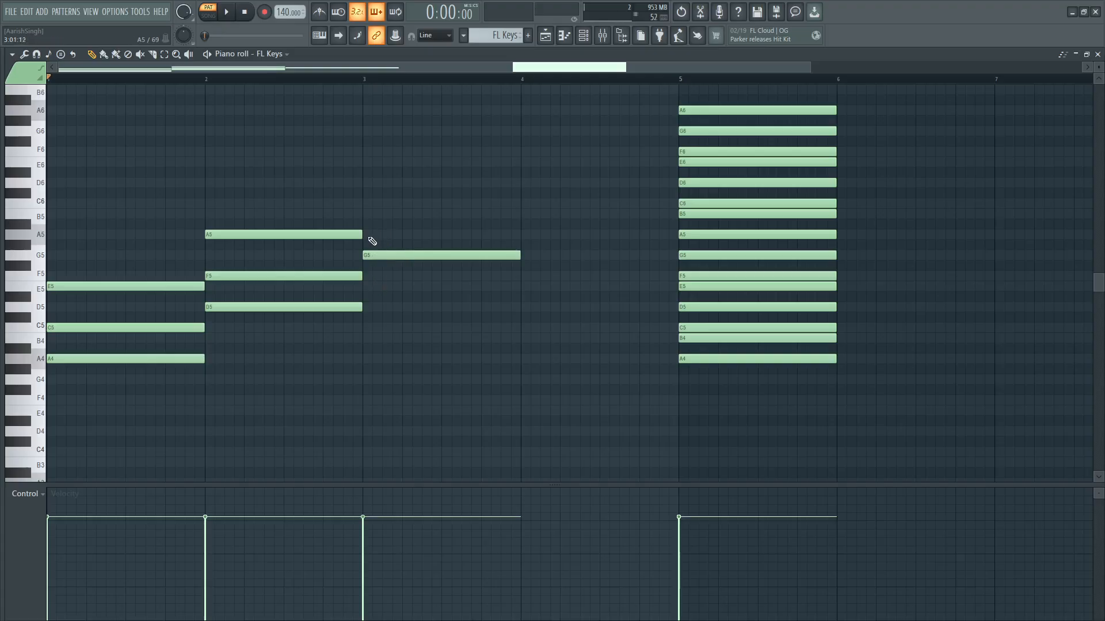
pyautogui.click(366, 215)
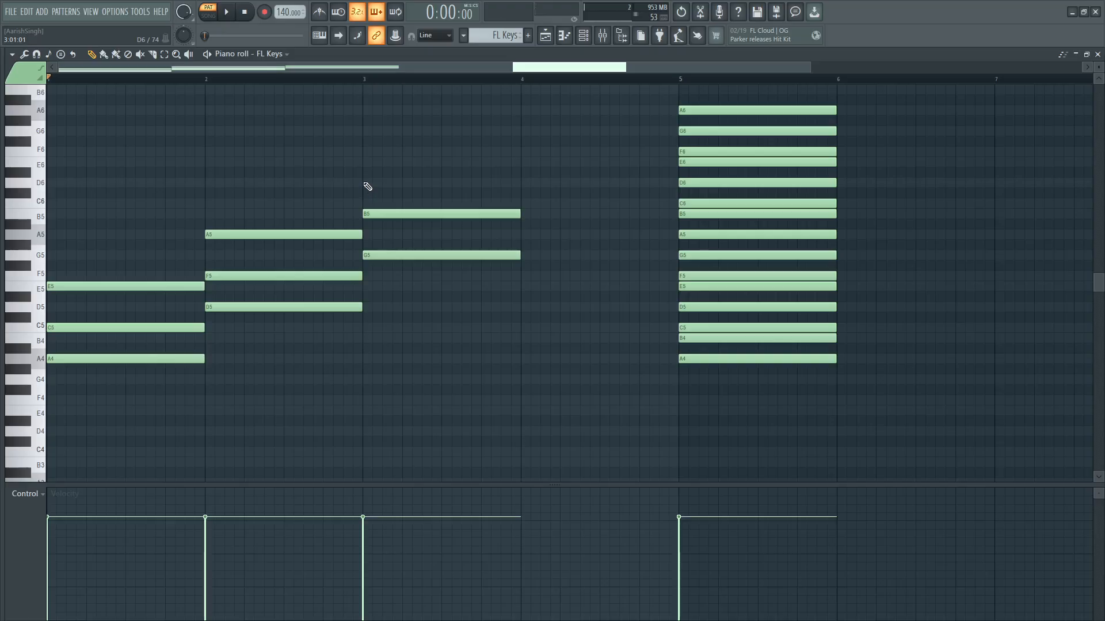
pyautogui.click(363, 185)
pyautogui.moveTo(488, 232); pyautogui.dragTo(456, 288)
# Count up the reference stack from G5 to C6, and build a C major chord of C6, E6 and G6 at bar 4.
pyautogui.keyDown('ctrl'); pyautogui.click(702, 247); pyautogui.keyUp('ctrl')
pyautogui.keyDown('ctrl'); pyautogui.click(693, 254); pyautogui.keyUp('ctrl')
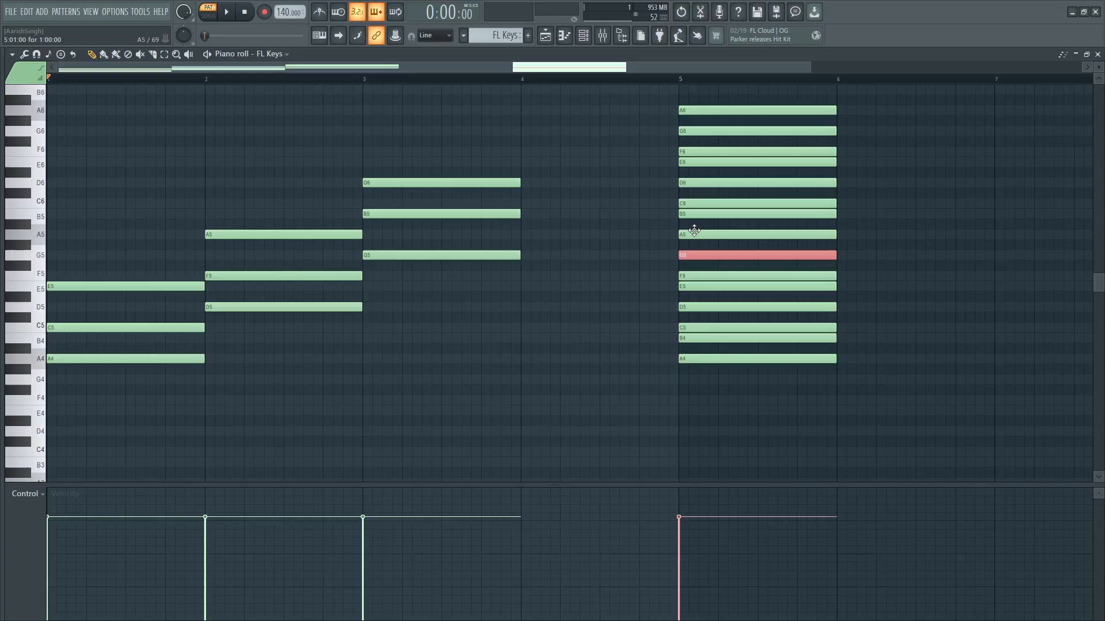
pyautogui.click(695, 247)
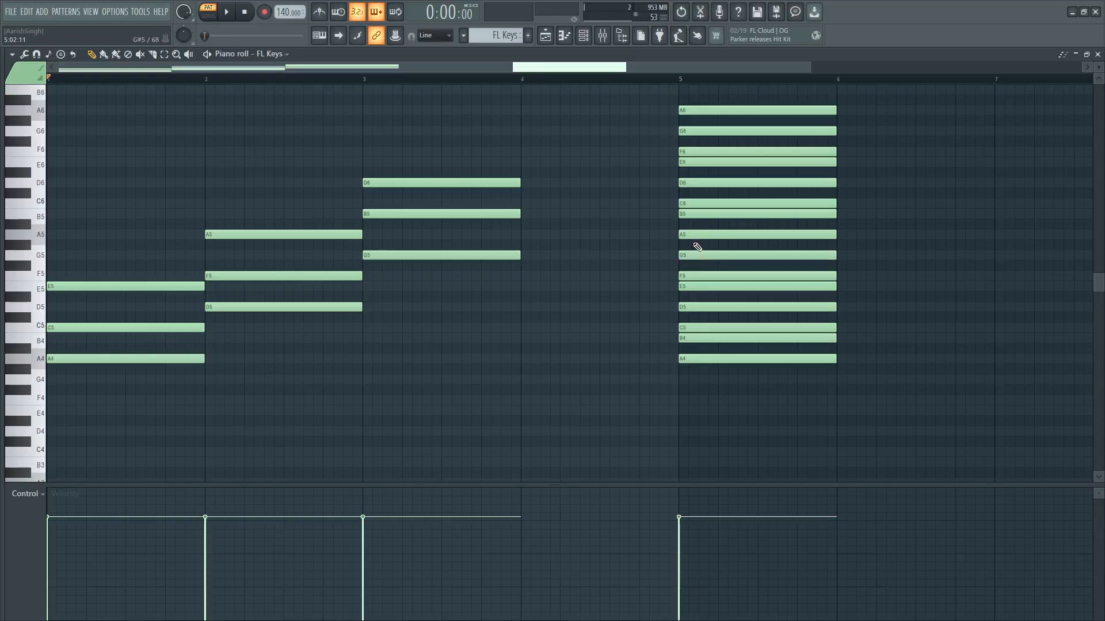
pyautogui.keyDown('ctrl'); pyautogui.click(695, 233); pyautogui.keyUp('ctrl')
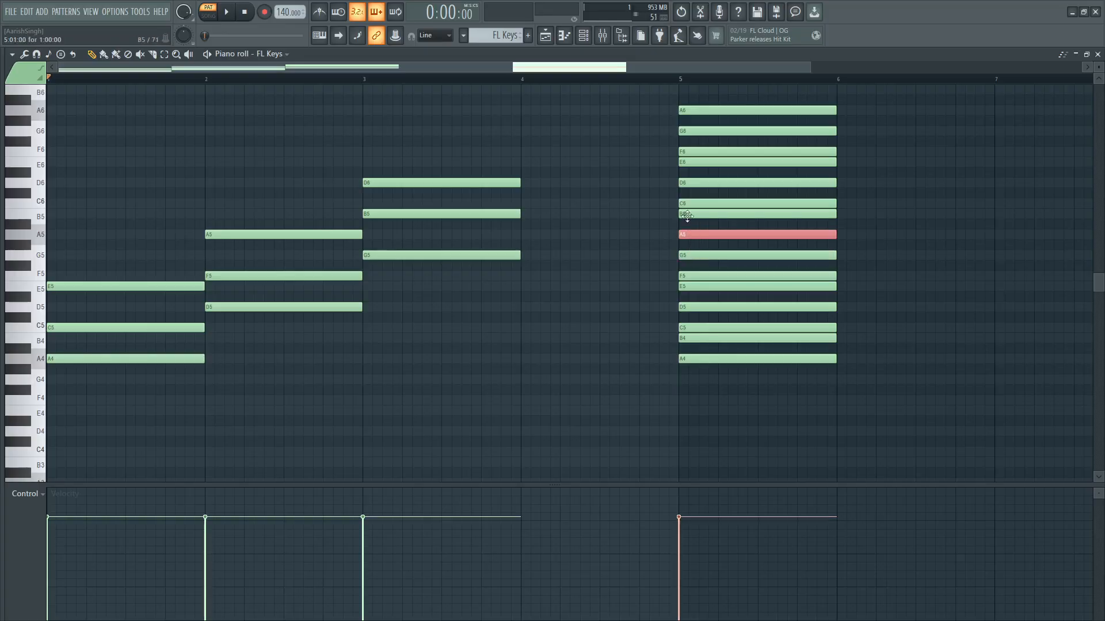
pyautogui.keyDown('ctrl'); pyautogui.click(688, 214); pyautogui.keyUp('ctrl')
pyautogui.keyDown('ctrl'); pyautogui.click(687, 204); pyautogui.keyUp('ctrl')
pyautogui.click(526, 204)
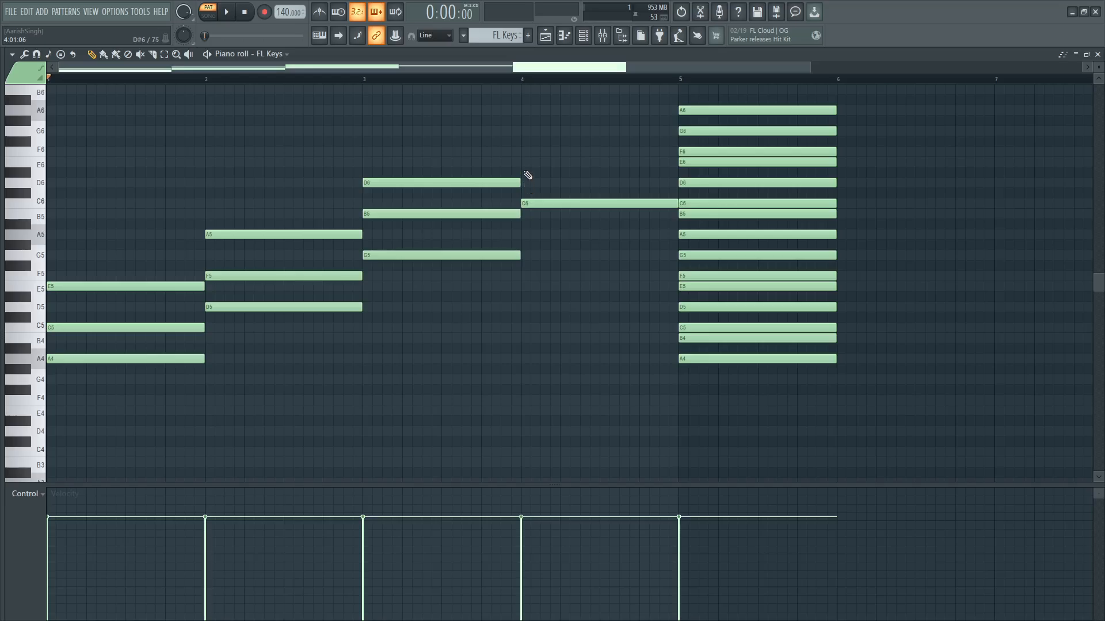
pyautogui.click(525, 163)
pyautogui.click(525, 131)
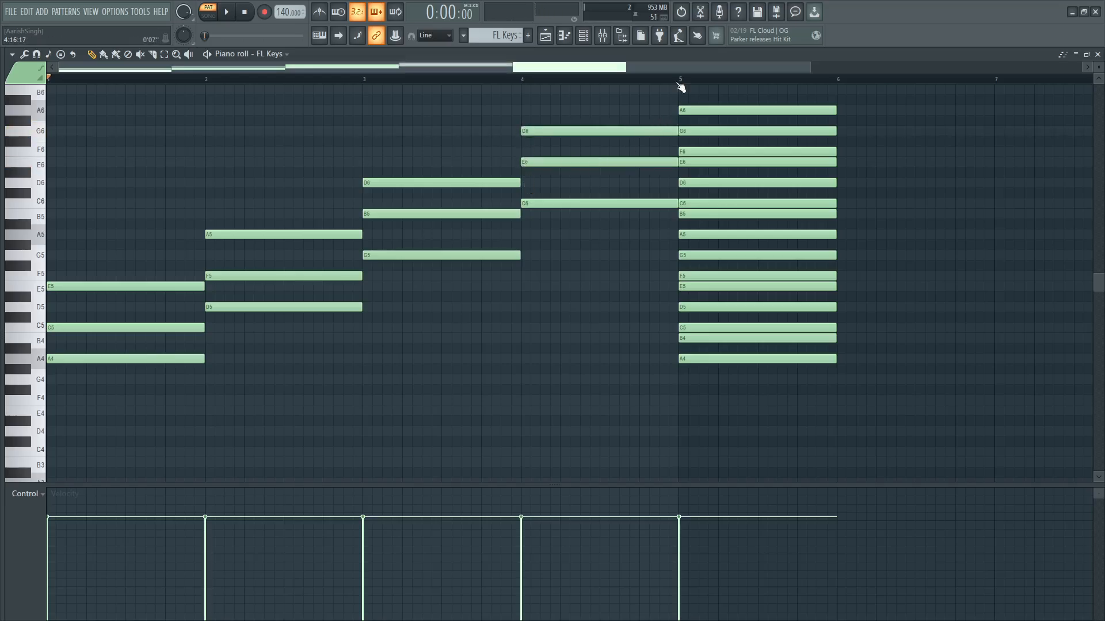
# Select the time range from bar 1 to bar 5 and play back the four-chord progression.
pyautogui.moveTo(679, 81); pyautogui.dragTo(49, 81)
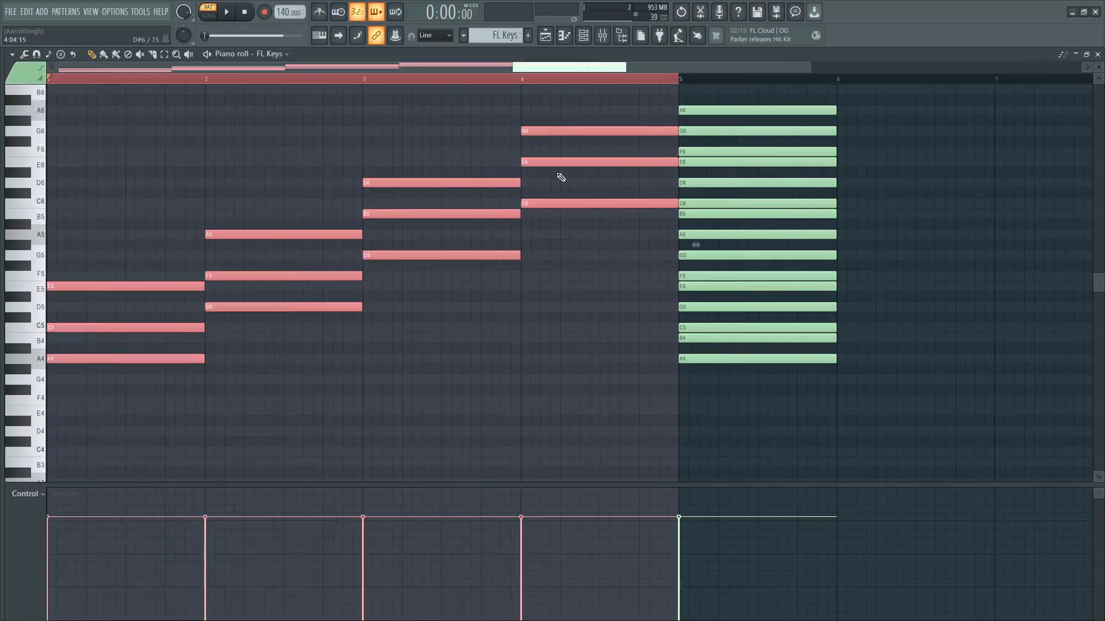
pyautogui.scroll(1, 541, 184)
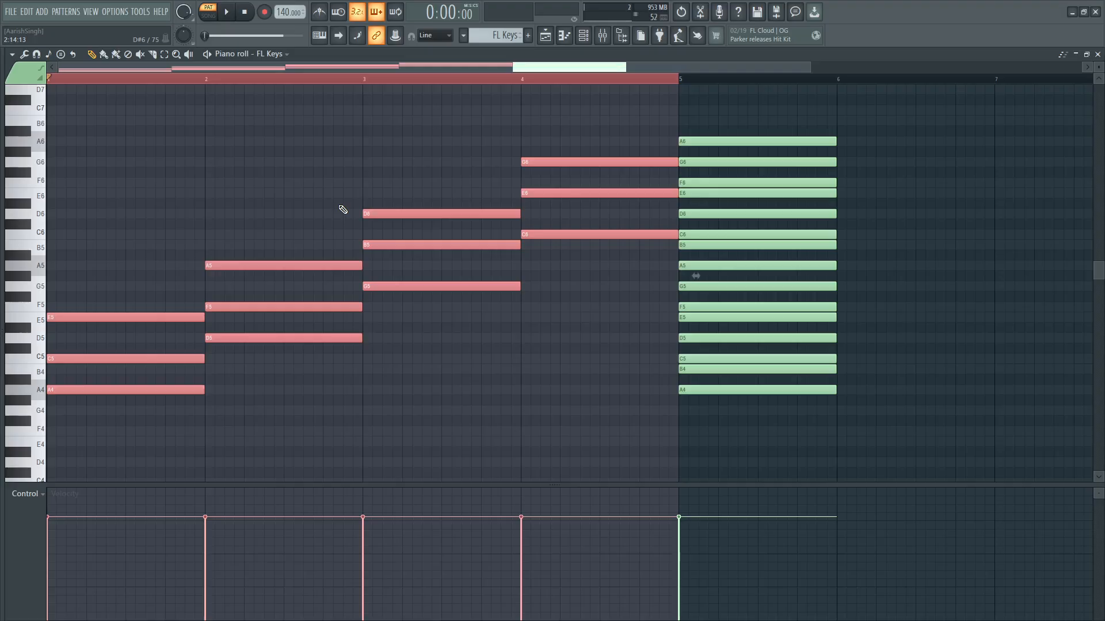
pyautogui.press('space')
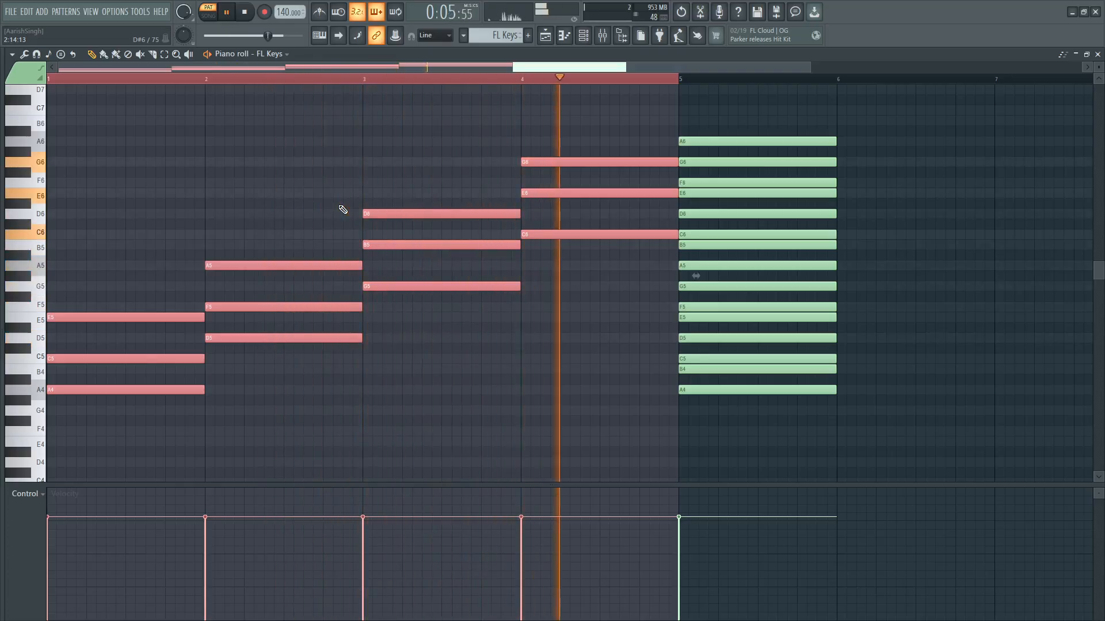
pyautogui.press('space')
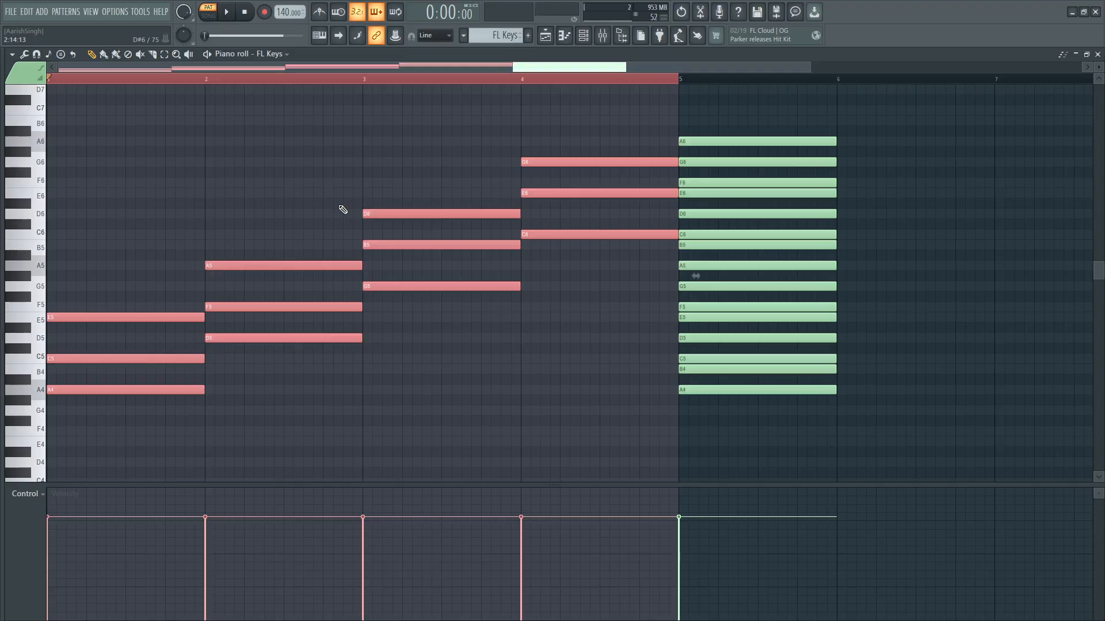
# Move the C major chord at bar 4 down one octave to C5, E5 and G5.
pyautogui.hotkey('ctrl', 'd')
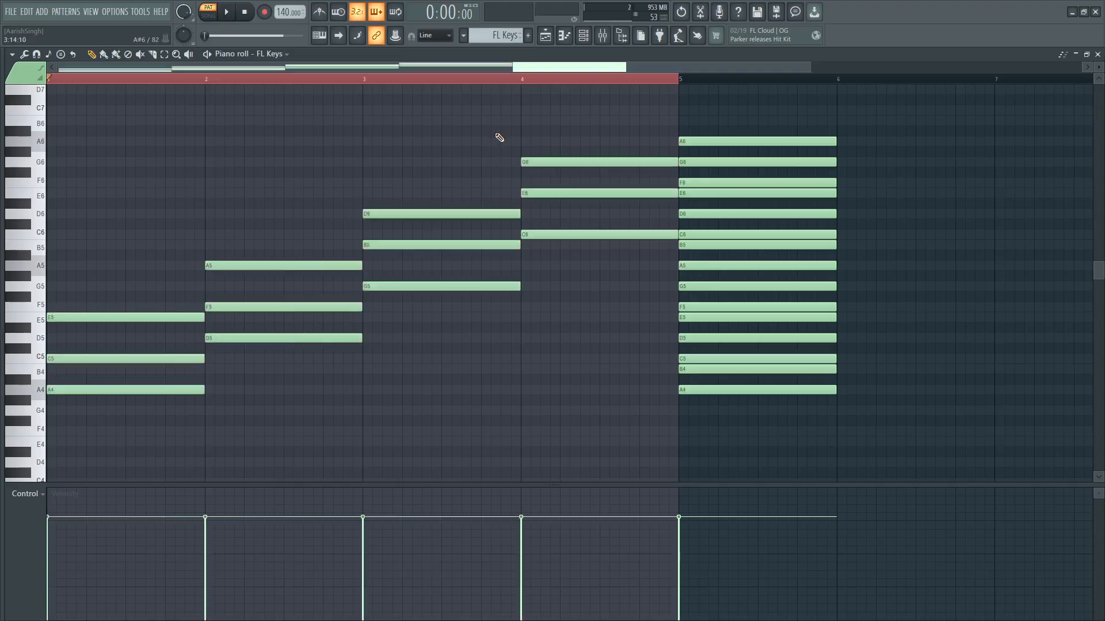
pyautogui.moveTo(571, 137); pyautogui.dragTo(572, 257)
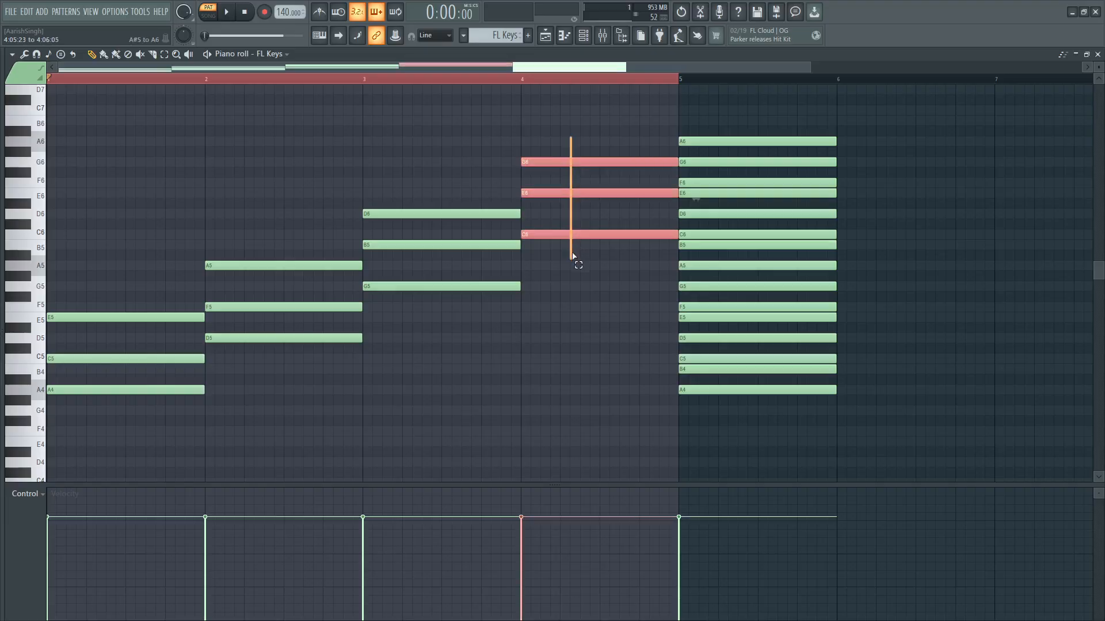
pyautogui.moveTo(140, 313); pyautogui.dragTo(141, 399)
pyautogui.moveTo(594, 118); pyautogui.dragTo(589, 253)
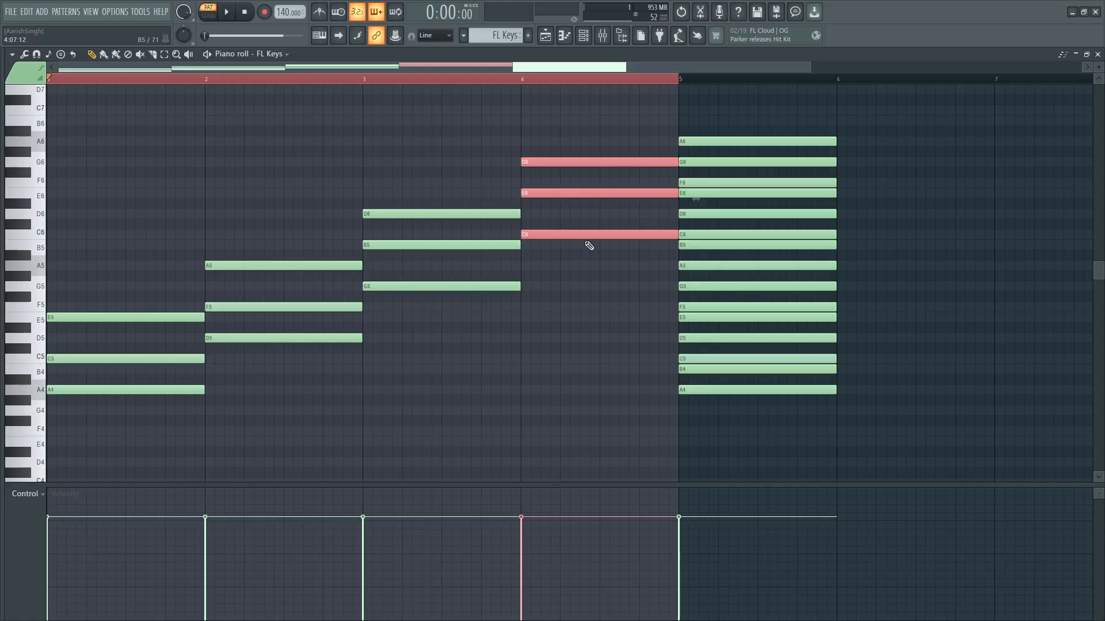
pyautogui.hotkey('ctrl', 'Down')
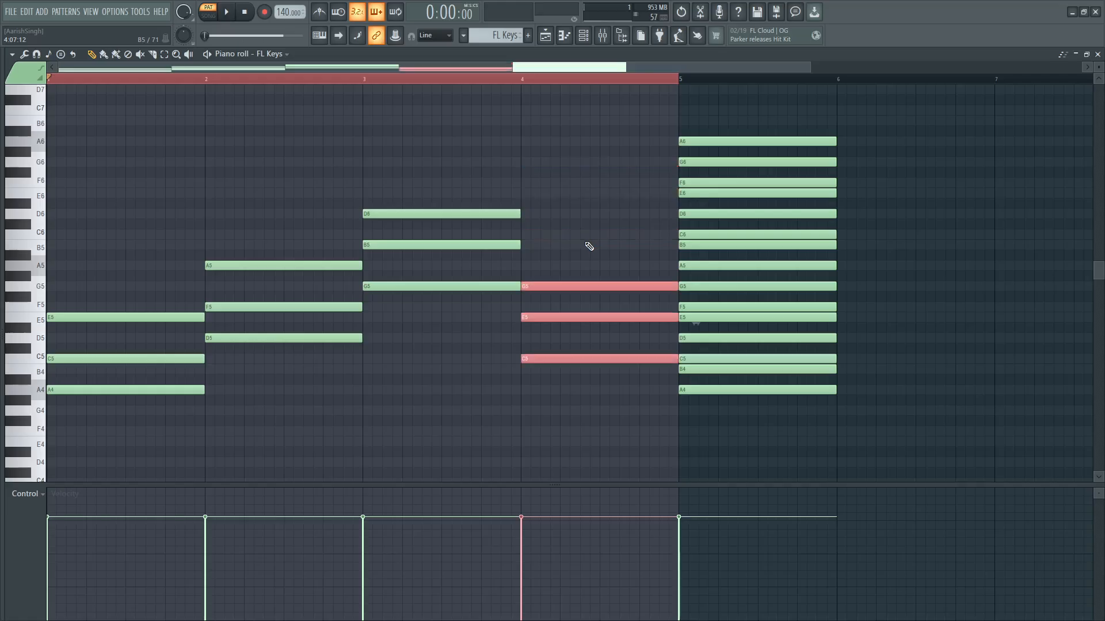
# Select the A5 note at bar 2 and play back the four-bar progression.
pyautogui.moveTo(314, 240); pyautogui.dragTo(313, 279)
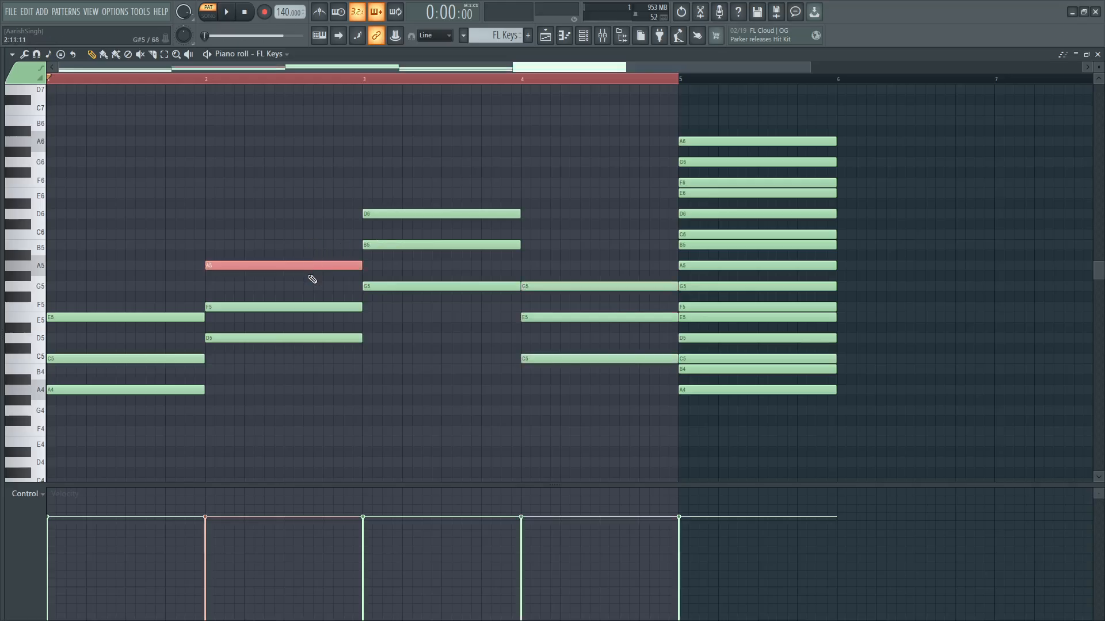
pyautogui.press('space')
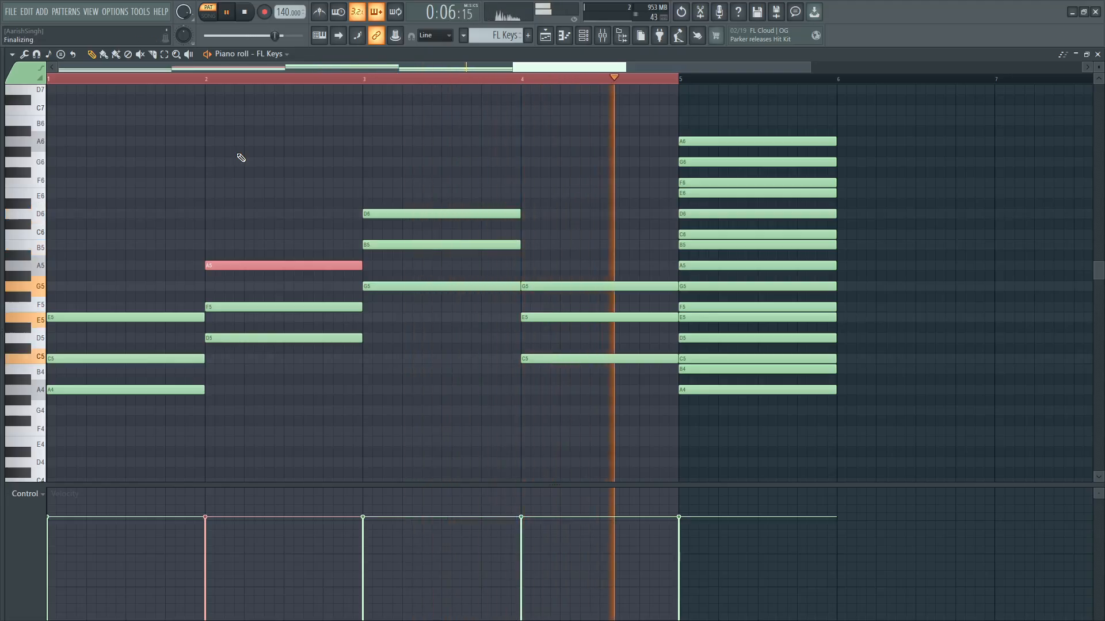
pyautogui.press('space')
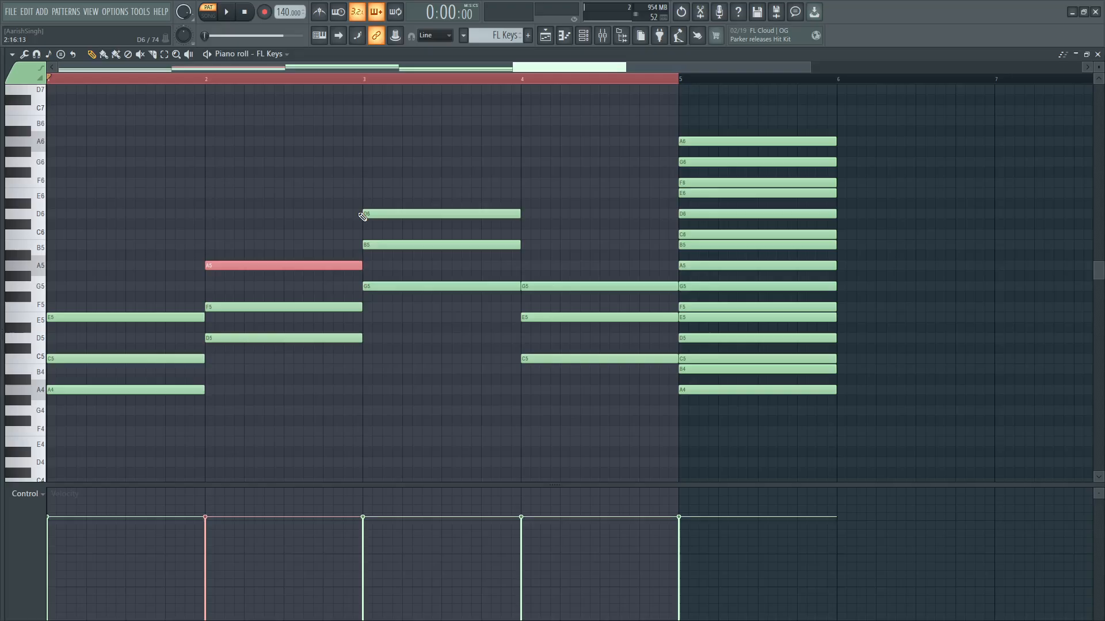
# Lower the A5 at bar 2 and the B5 and D6 at bar 3 by one octave, and play back the progression.
pyautogui.click(400, 213)
pyautogui.click(307, 265)
pyautogui.hotkey('ctrl', 'Down')
pyautogui.moveTo(432, 190); pyautogui.dragTo(439, 257)
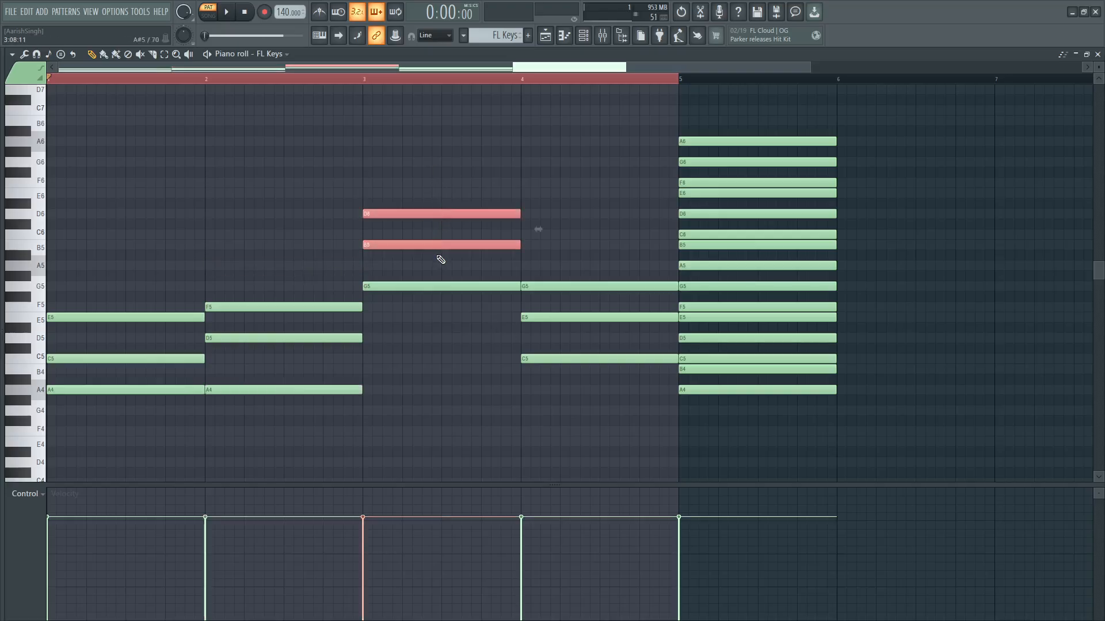
pyautogui.hotkey('ctrl', 'Down')
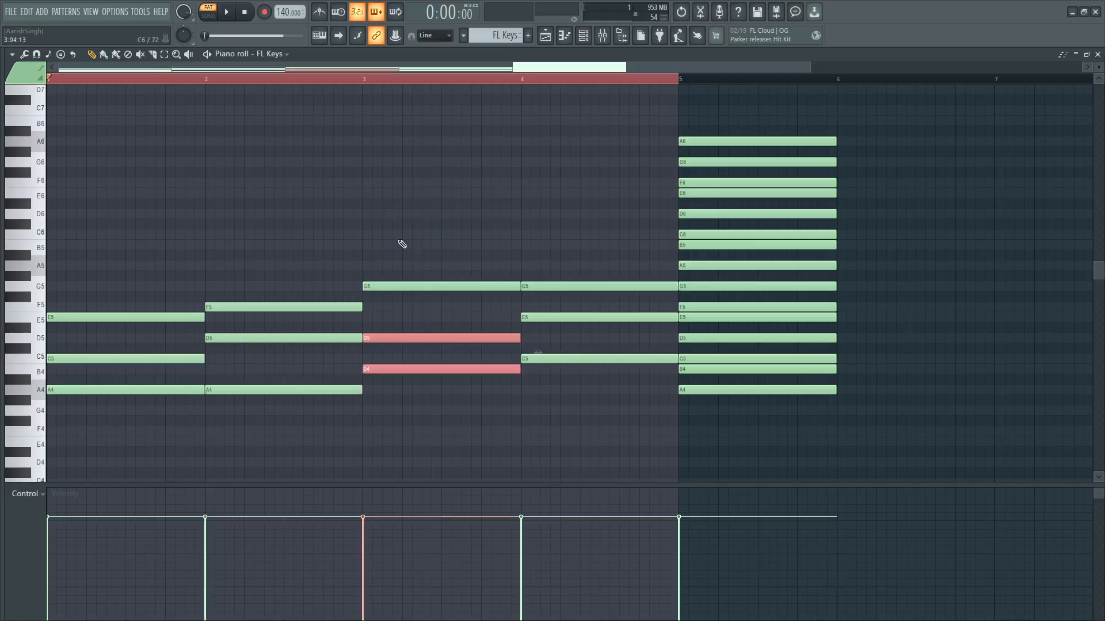
pyautogui.press('space')
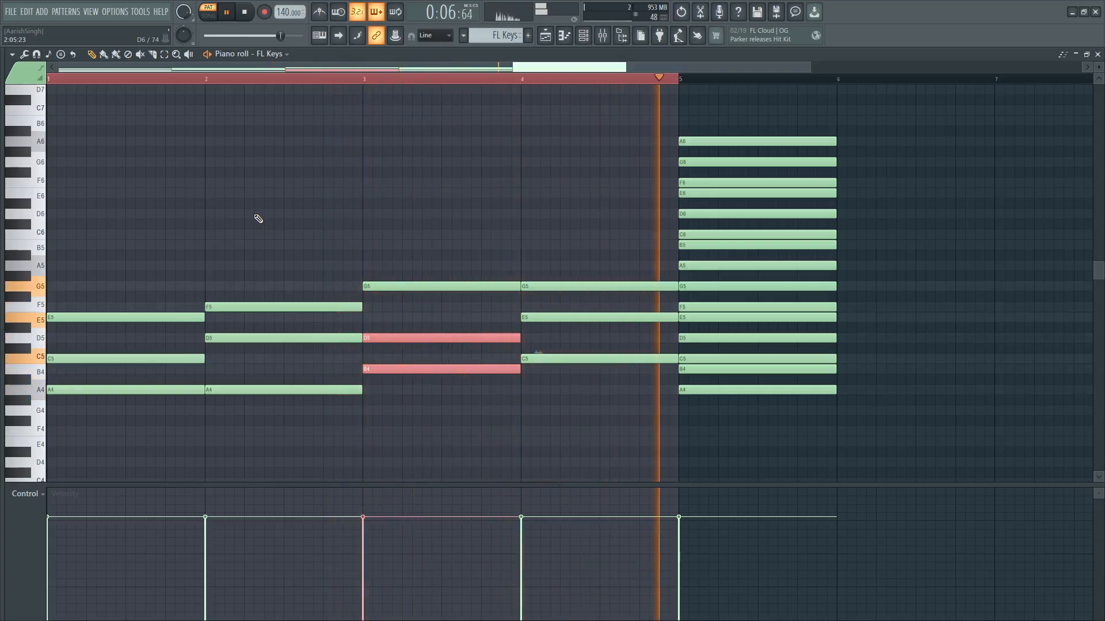
pyautogui.press('space')
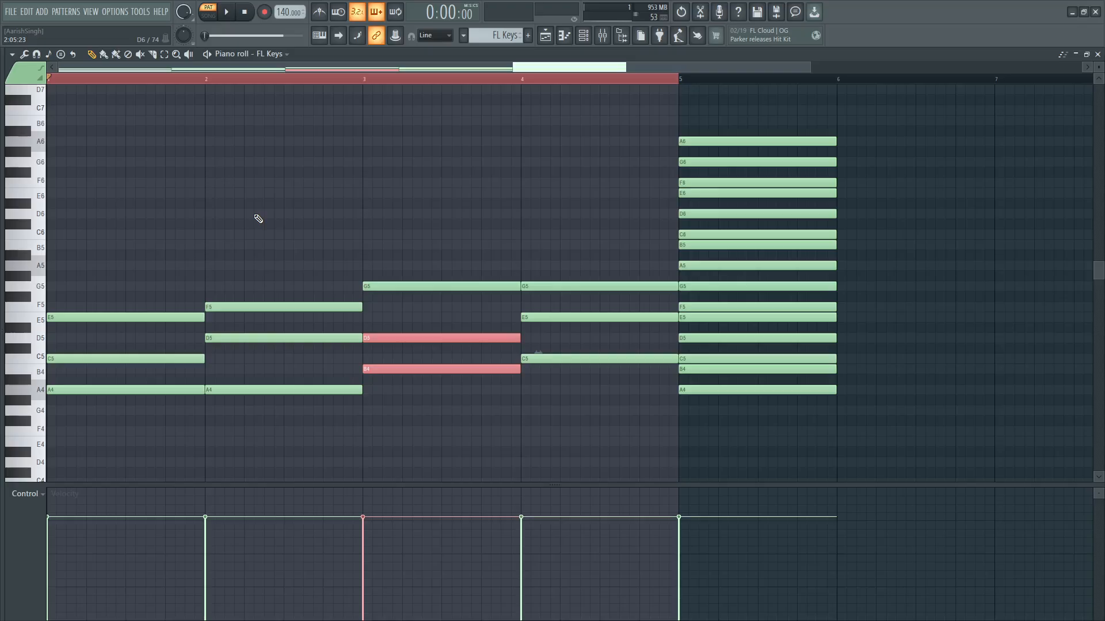
# Undo the octave moves and selections made on the chords at bars 2, 3 and 4.
pyautogui.hotkey('ctrl', 'z')
pyautogui.hotkey('ctrl', 'z')
pyautogui.hotkey('ctrl', 'z')
pyautogui.hotkey('ctrl', 'z')
pyautogui.hotkey('ctrl', 'z')
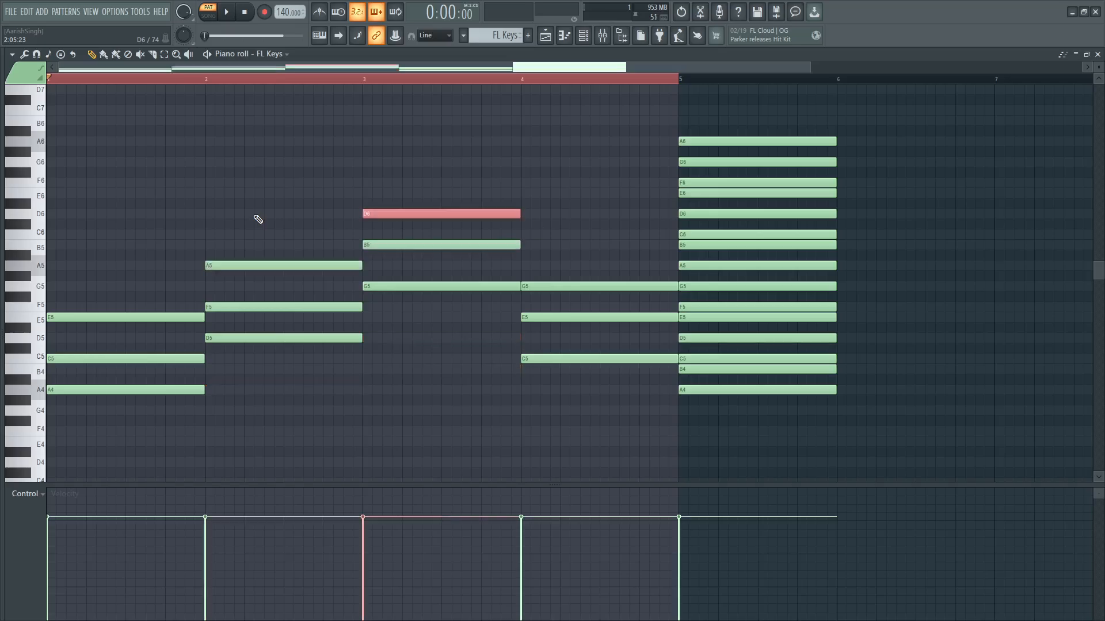
pyautogui.hotkey('ctrl', 'z')
pyautogui.hotkey('ctrl', 'z')
pyautogui.hotkey('ctrl', 'z')
pyautogui.hotkey('ctrl', 'z')
pyautogui.hotkey('ctrl', 'z')
pyautogui.hotkey('ctrl', 'z')
pyautogui.hotkey('ctrl', 'z')
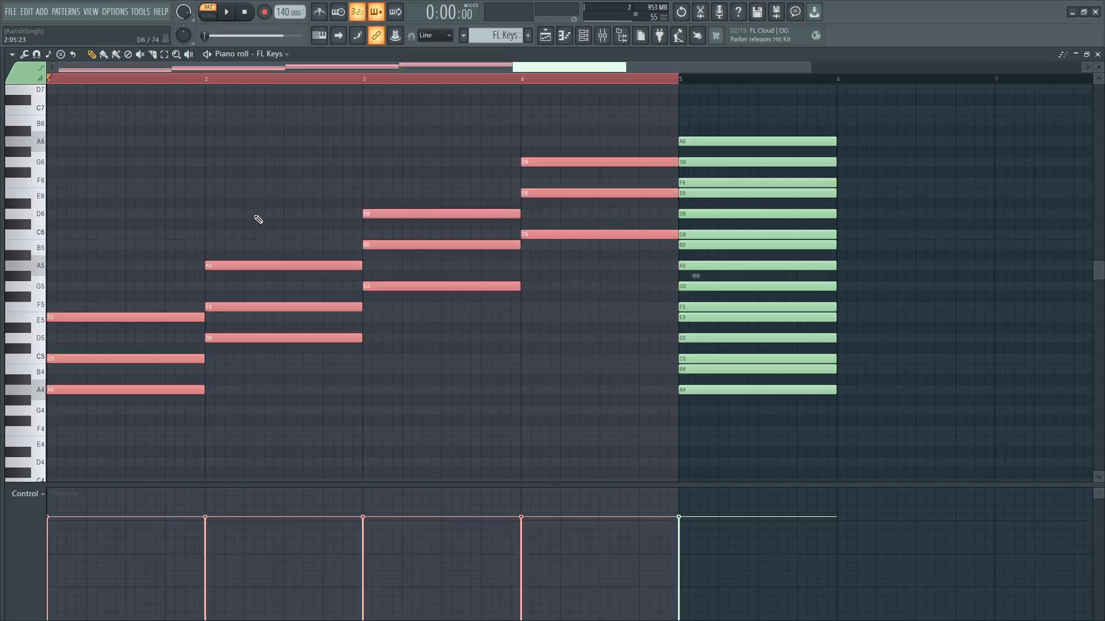
# Undo the creation of all four chords until bars 1 to 4 are empty, keeping the reference stack at bar 5.
pyautogui.hotkey('ctrl', 'z')
pyautogui.hotkey('ctrl', 'z')
pyautogui.hotkey('ctrl', 'z')
pyautogui.hotkey('ctrl', 'z')
pyautogui.hotkey('ctrl', 'z')
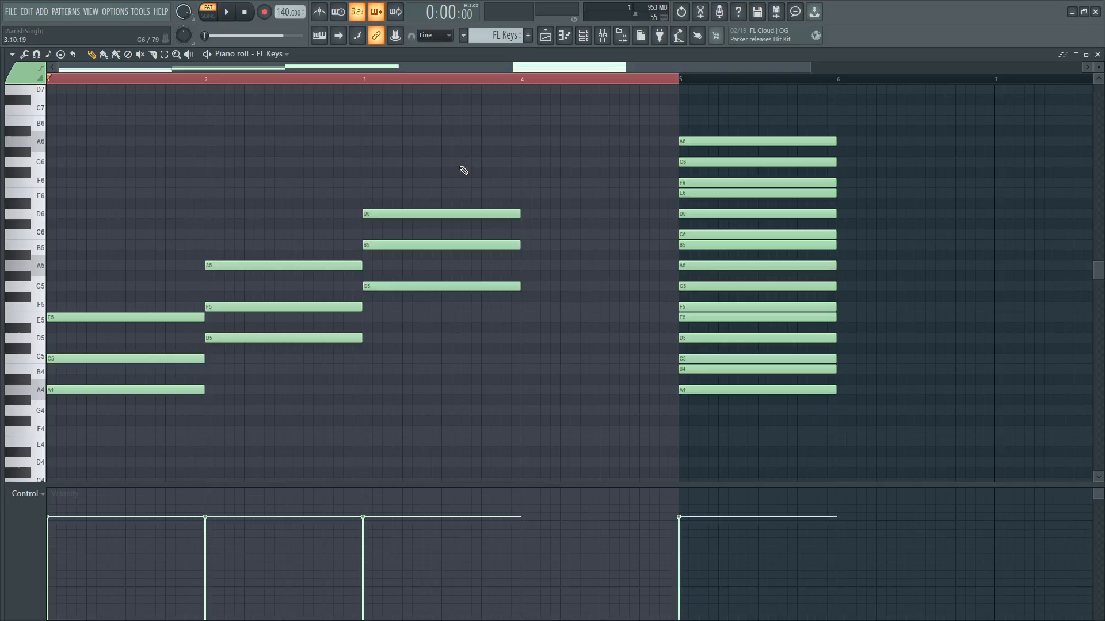
pyautogui.hotkey('ctrl', 'z')
pyautogui.hotkey('ctrl', 'z')
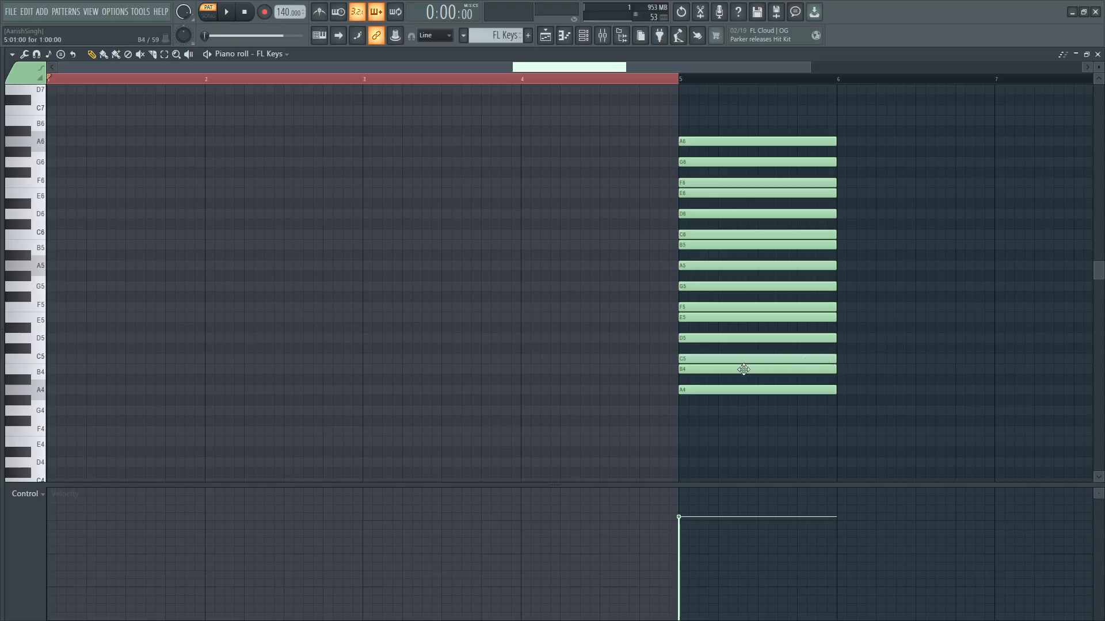
# Count up the reference stack from A4 to E5 and on to A5, placing root notes E5 at bar 1 and A5 at bar 2.
pyautogui.click(695, 341)
pyautogui.click(695, 319)
pyautogui.click(59, 318)
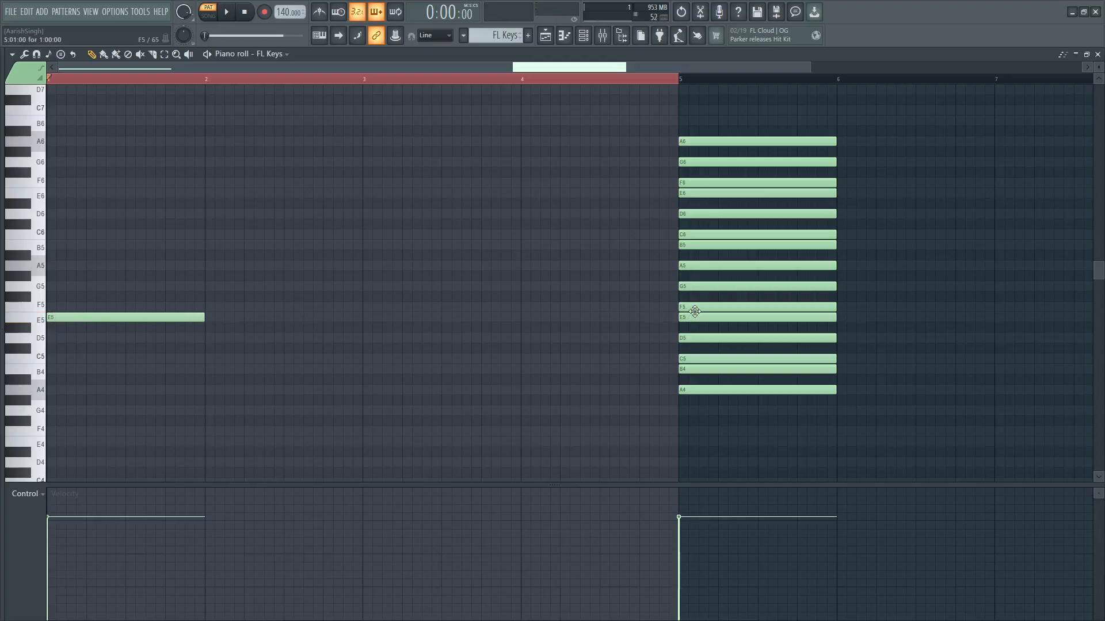
pyautogui.moveTo(695, 306); pyautogui.dragTo(695, 266)
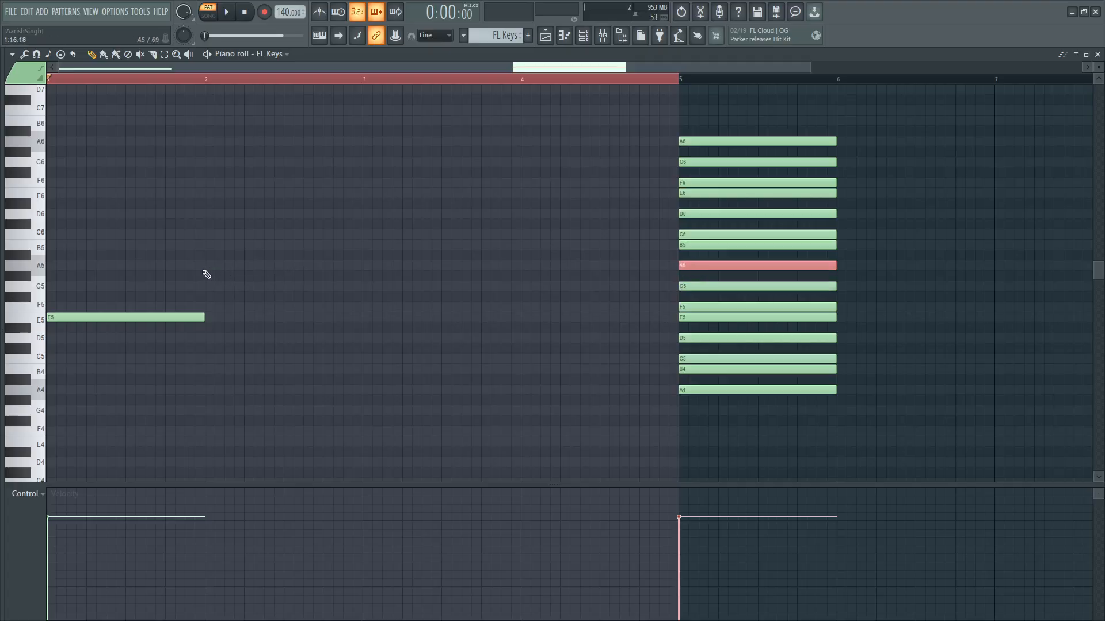
pyautogui.click(207, 267)
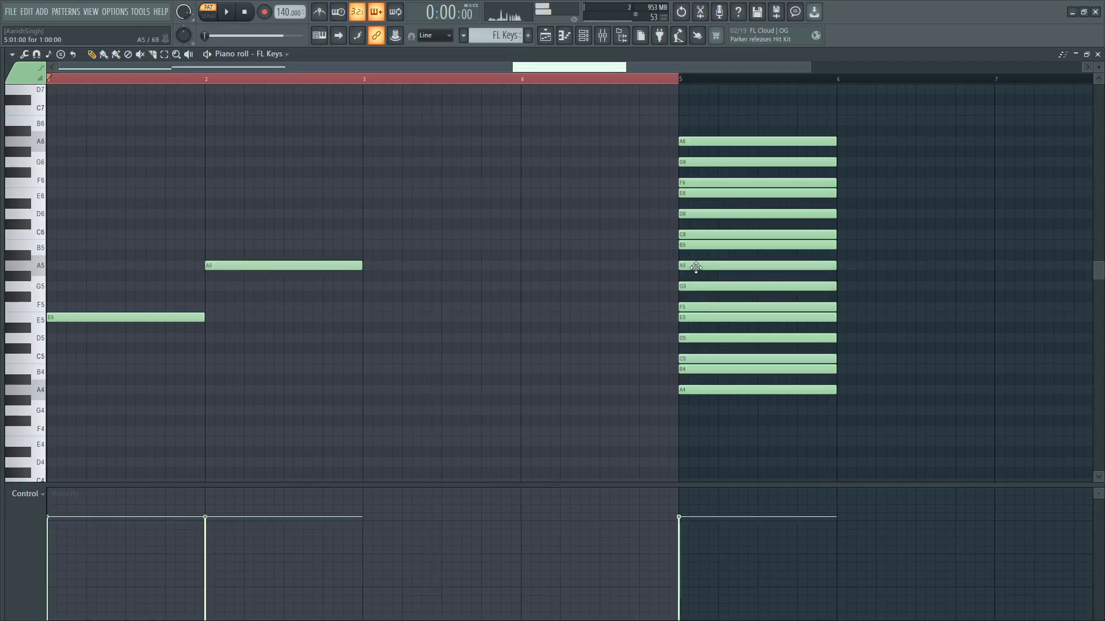
# Count up the reference stack from A5 to D6 and on to G6, placing root notes D6 at bar 3 and G6 at bar 4.
pyautogui.moveTo(688, 248); pyautogui.dragTo(688, 214)
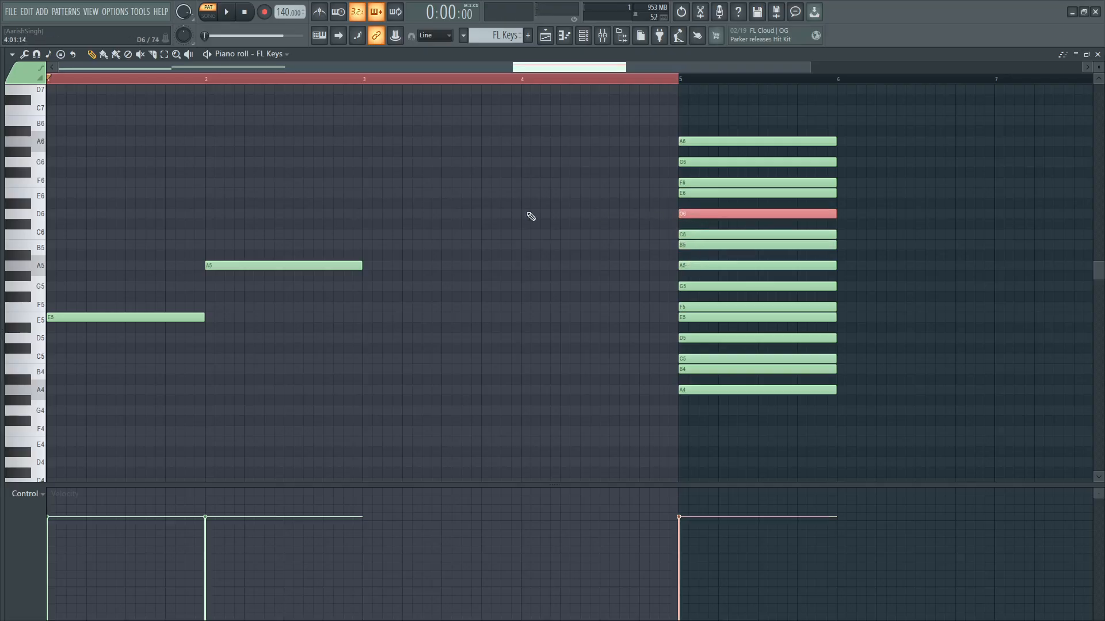
pyautogui.click(366, 214)
pyautogui.click(697, 215)
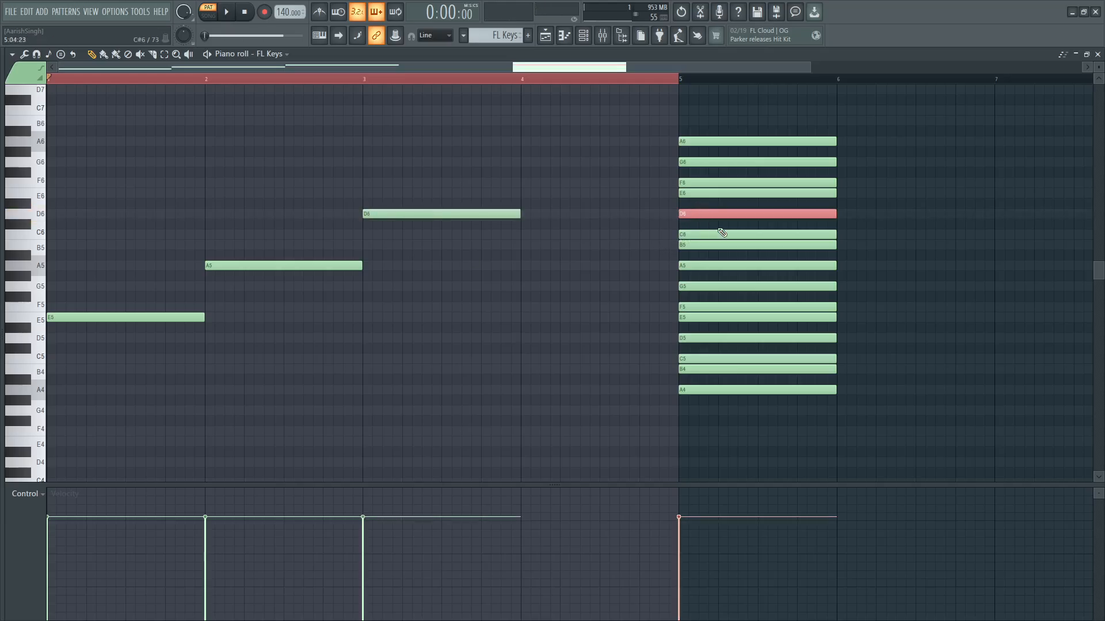
pyautogui.click(705, 193)
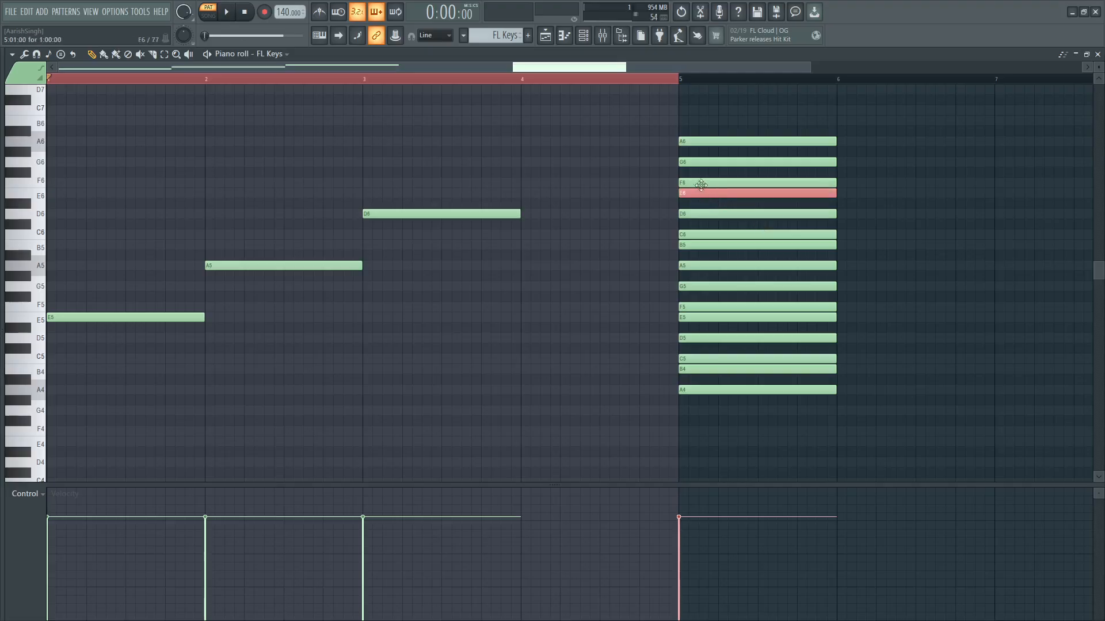
pyautogui.click(696, 183)
pyautogui.click(687, 162)
pyautogui.click(522, 164)
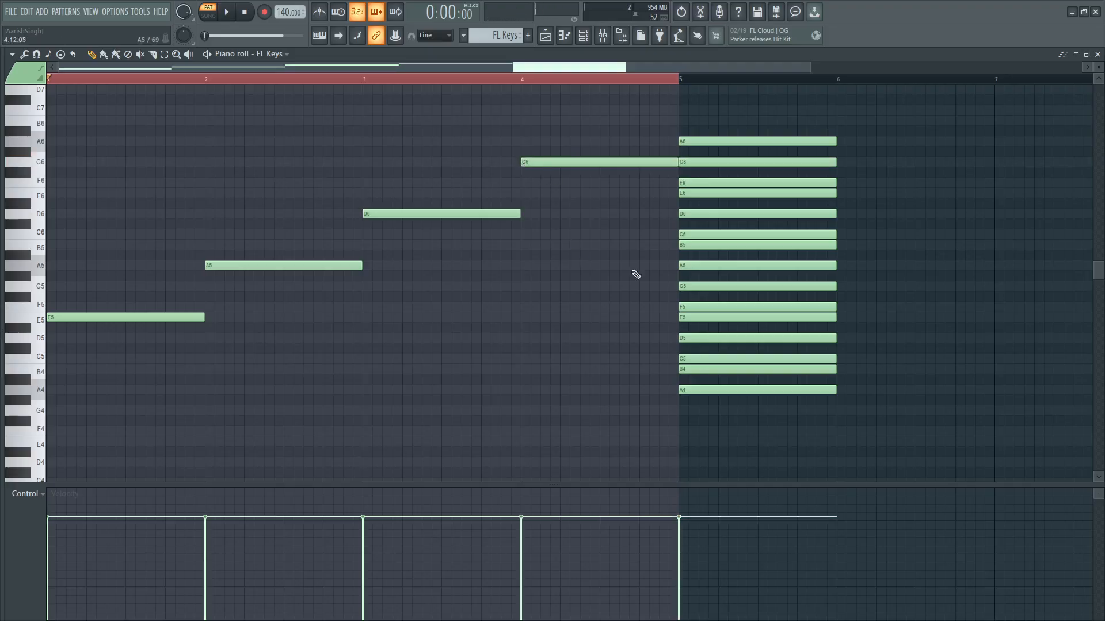
# Add G5 and B5 above the E5 root at bar 1, and C6 and E6 above the A5 root at bar 2.
pyautogui.scroll(2, 592, 258)
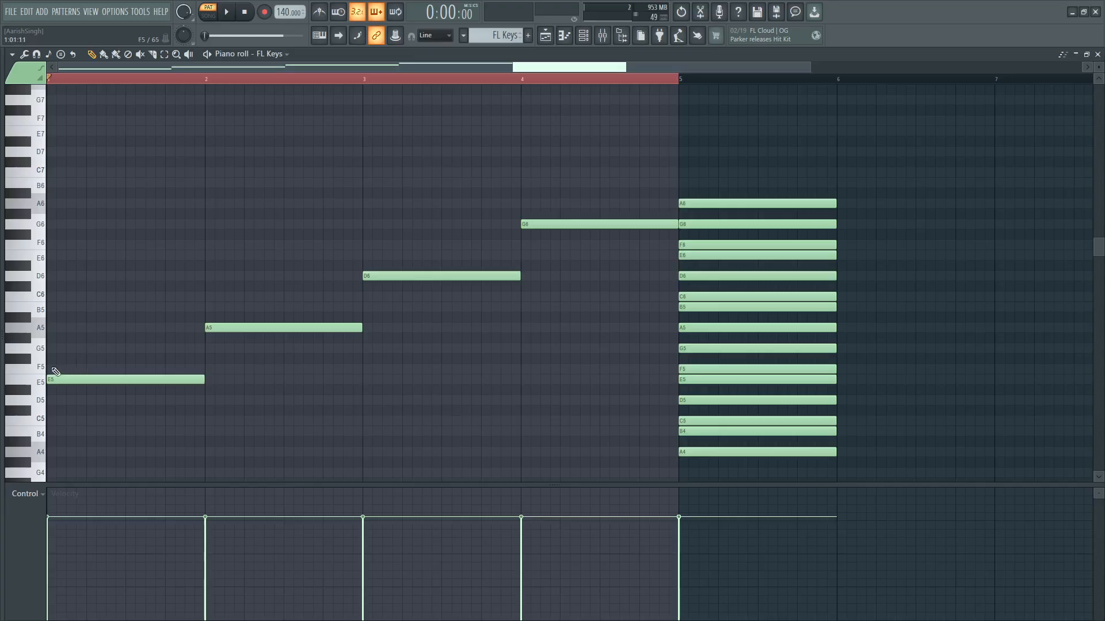
pyautogui.click(55, 348)
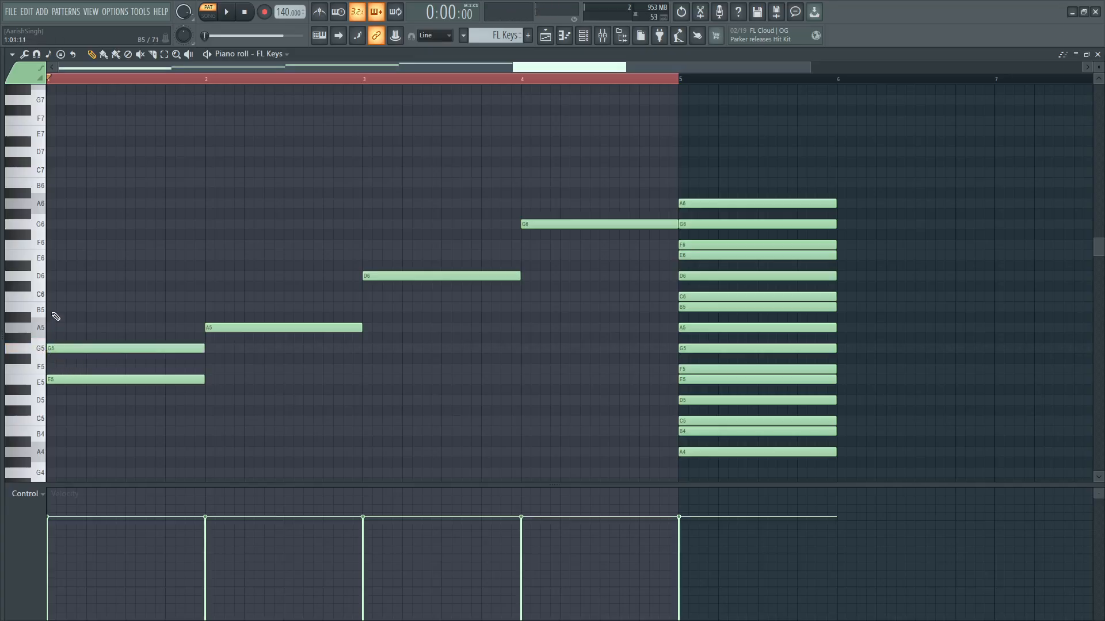
pyautogui.click(54, 307)
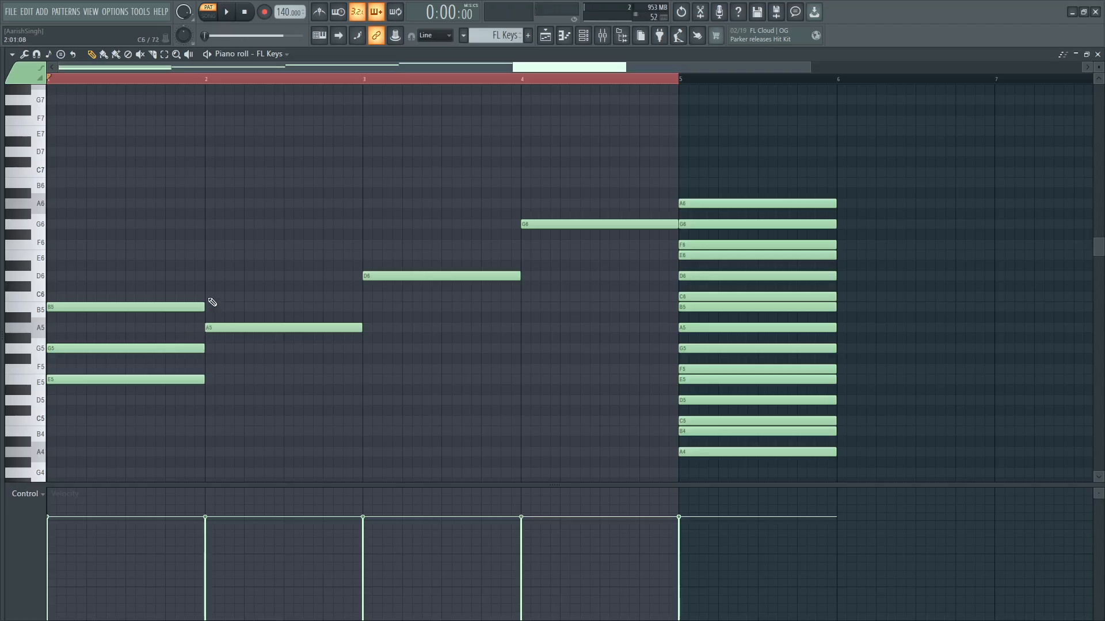
pyautogui.click(210, 296)
pyautogui.click(207, 255)
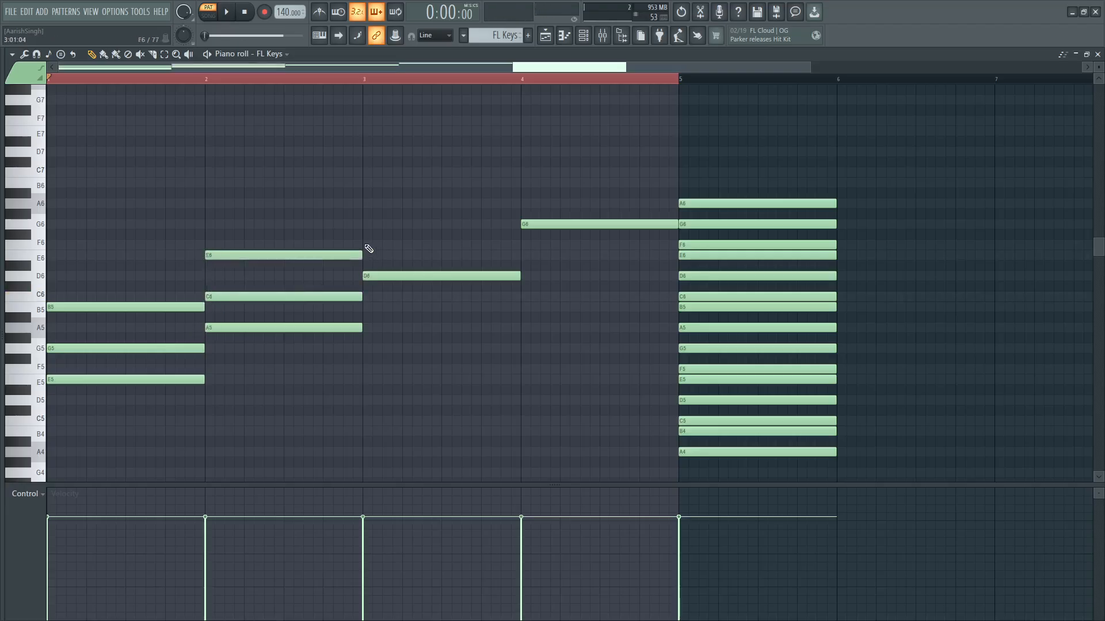
# Add F6 and A6 above the D6 root at bar 3, and B6 and D7 above the G6 root at bar 4.
pyautogui.click(366, 245)
pyautogui.click(367, 203)
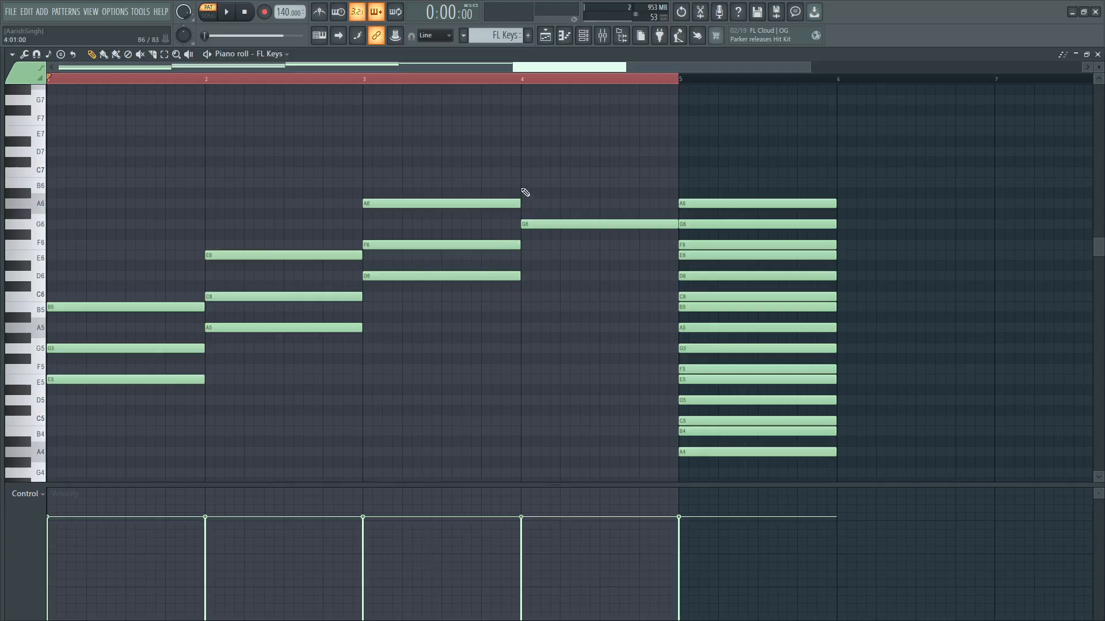
pyautogui.click(525, 182)
pyautogui.click(525, 153)
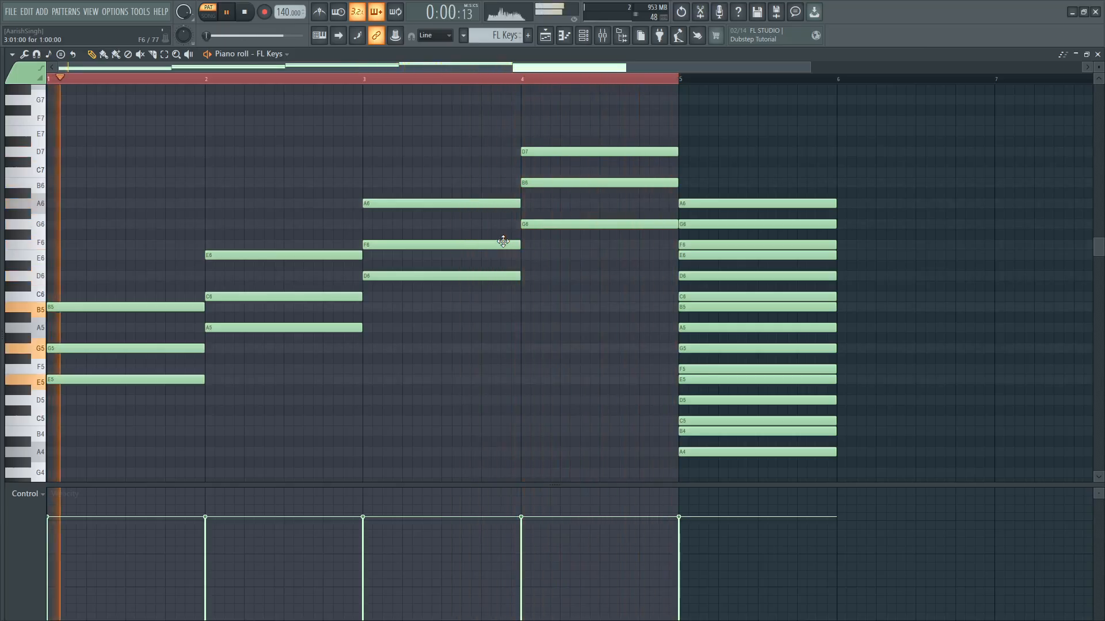
# Stop playback and move the G major chord at bar 4 down one octave to G5, B5 and D6.
pyautogui.press('space')
pyautogui.moveTo(615, 138); pyautogui.dragTo(609, 242)
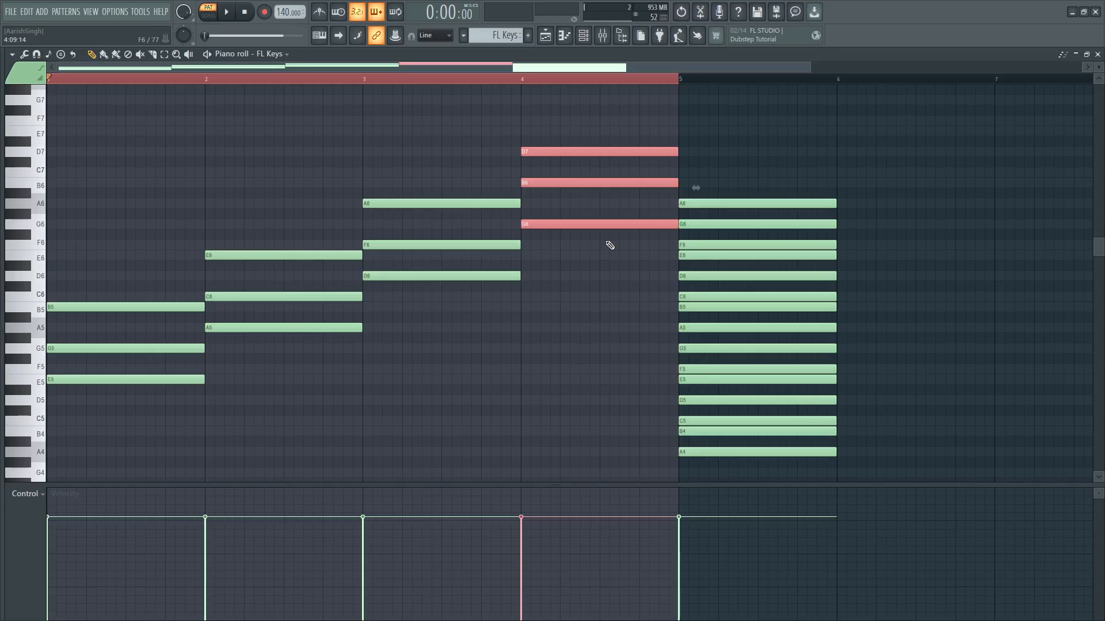
pyautogui.hotkey('ctrl', 'Down')
# Lower the D minor chord at bar 3 and the E6 at bar 2 by one octave, and play back the progression.
pyautogui.moveTo(428, 168); pyautogui.dragTo(412, 288)
pyautogui.hotkey('ctrl', 'Down')
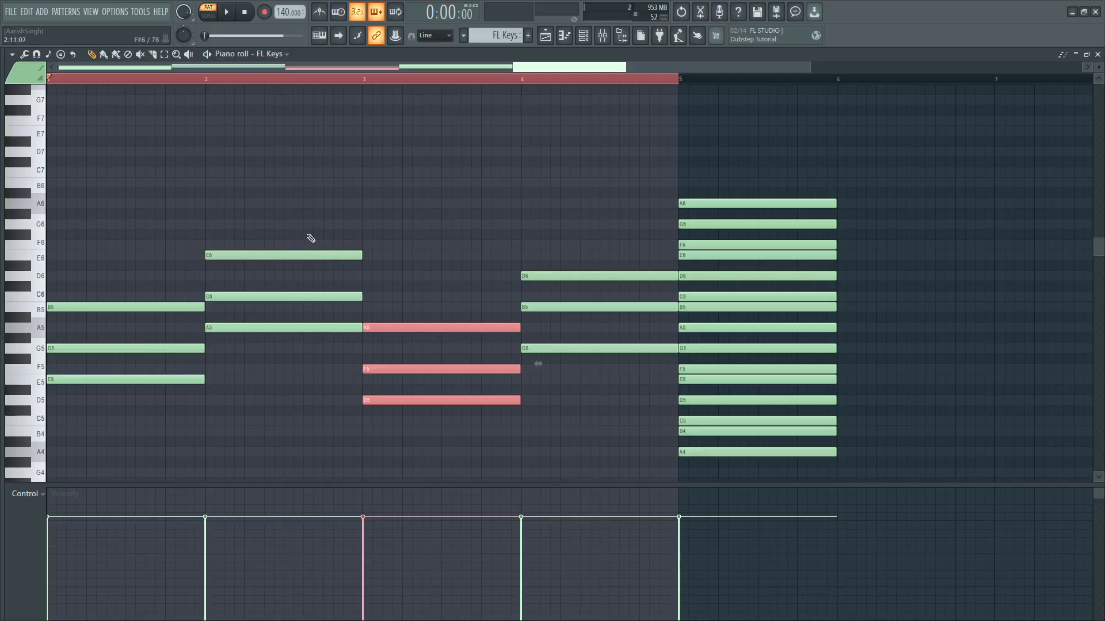
pyautogui.moveTo(291, 232); pyautogui.dragTo(285, 279)
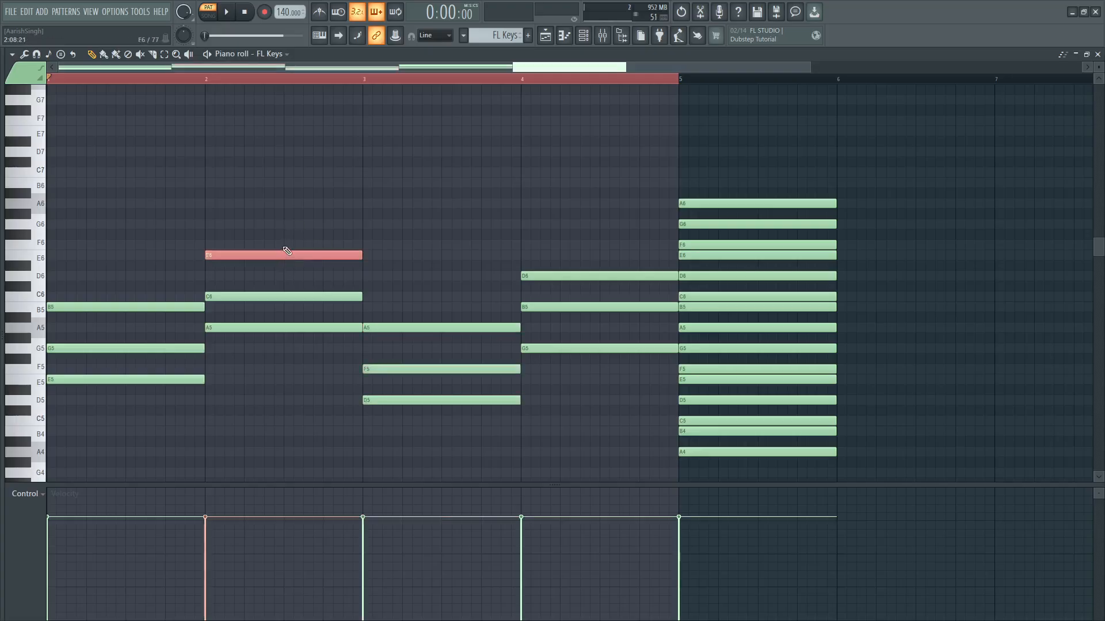
pyautogui.hotkey('ctrl', 'Down')
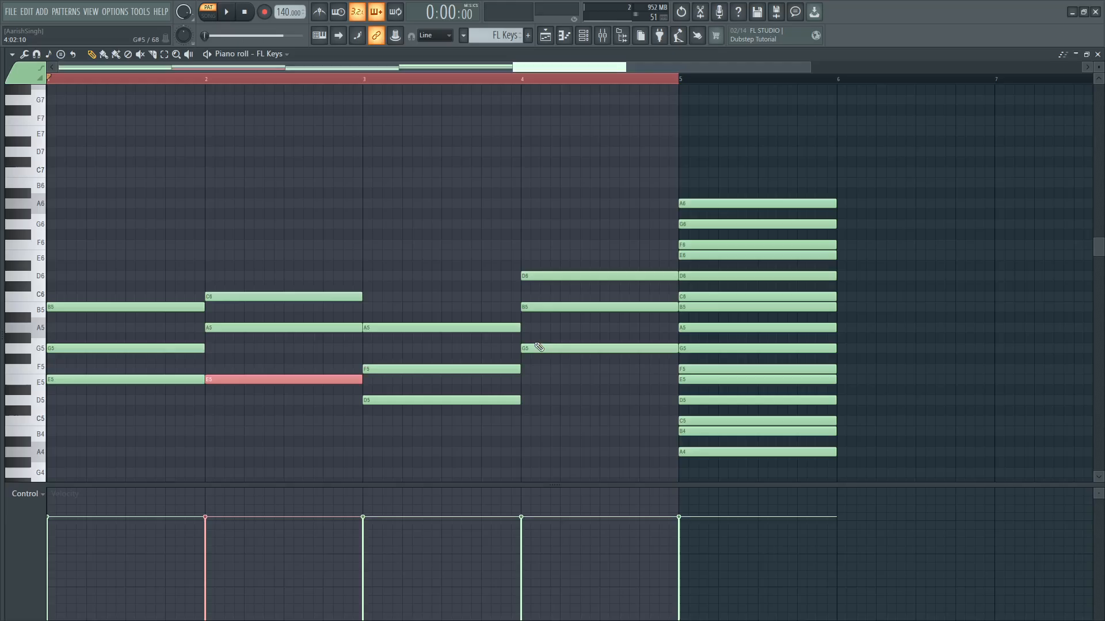
pyautogui.press('space')
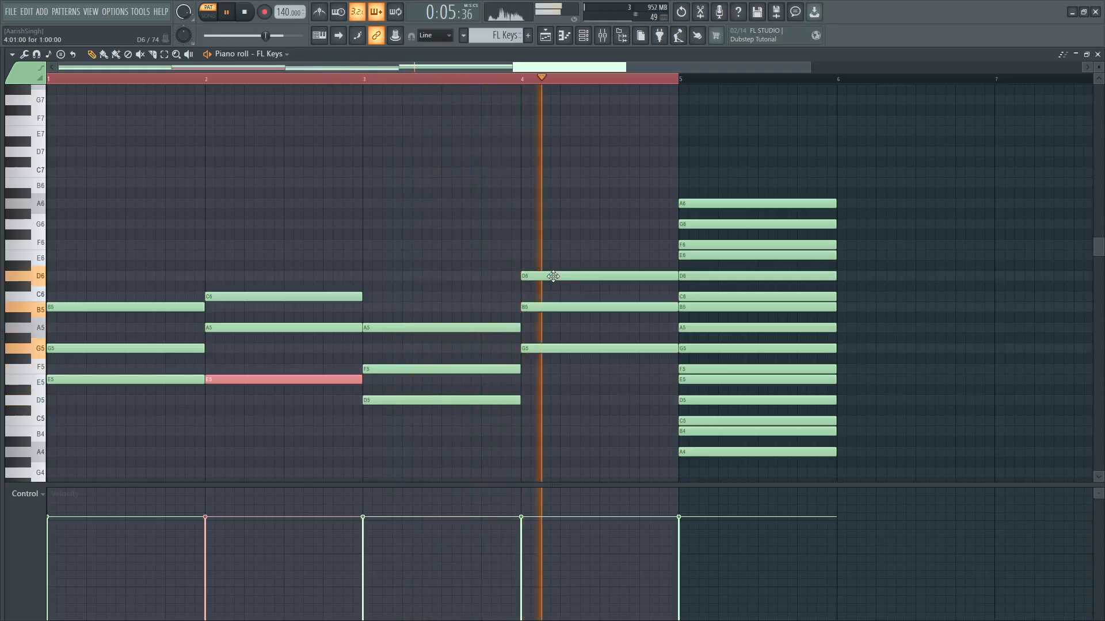
pyautogui.press('space')
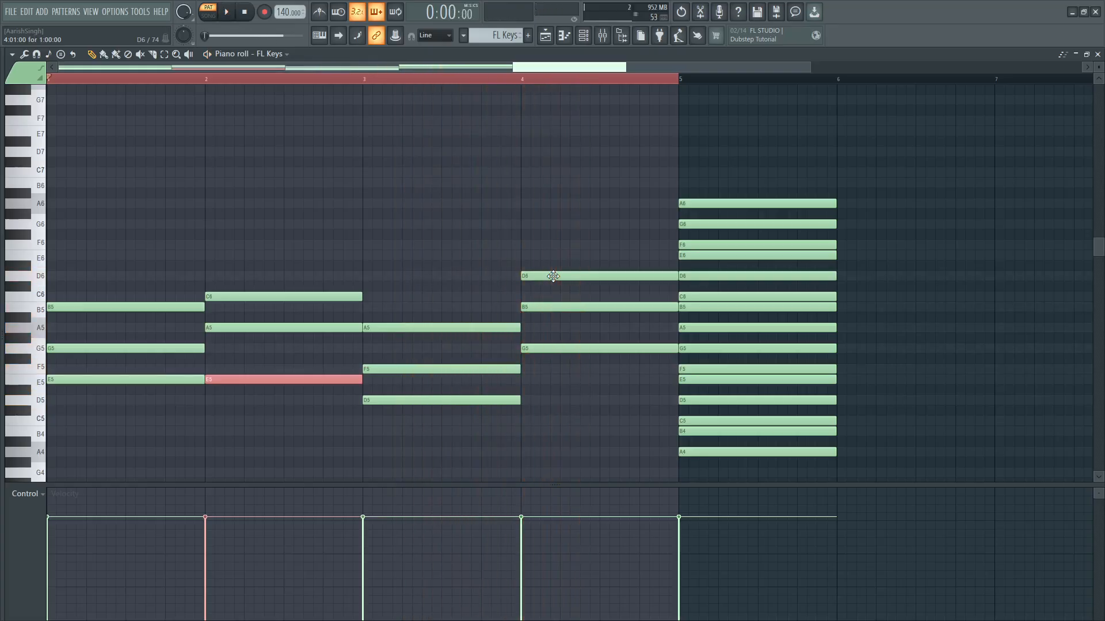
# Undo the octave moves on the E6 at bar 2 and the D minor chord at bar 3.
pyautogui.hotkey('ctrl', 'z')
pyautogui.hotkey('ctrl', 'z')
pyautogui.hotkey('ctrl', 'z')
pyautogui.hotkey('ctrl', 'z')
pyautogui.hotkey('ctrl', 'z')
pyautogui.hotkey('ctrl', 'z')
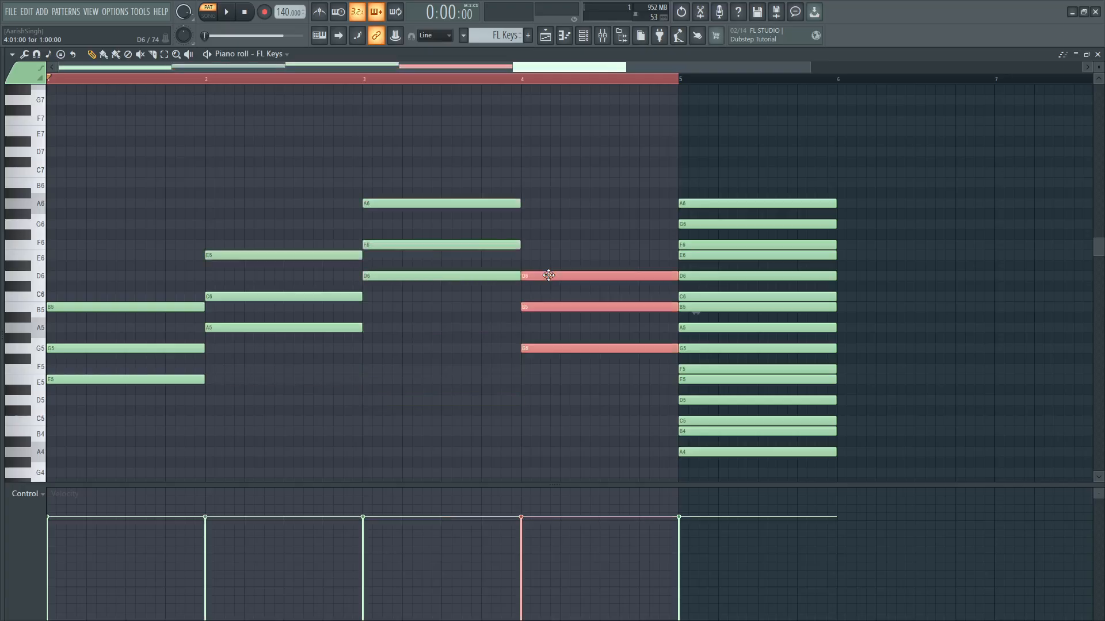
# Undo the octave move at bar 4 and all chord notes added above the four root notes.
pyautogui.hotkey('ctrl', 'z')
pyautogui.hotkey('ctrl', 'z')
pyautogui.hotkey('ctrl', 'z')
pyautogui.hotkey('ctrl', 'z')
pyautogui.hotkey('ctrl', 'z')
pyautogui.hotkey('ctrl', 'z')
pyautogui.hotkey('ctrl', 'z')
pyautogui.hotkey('ctrl', 'z')
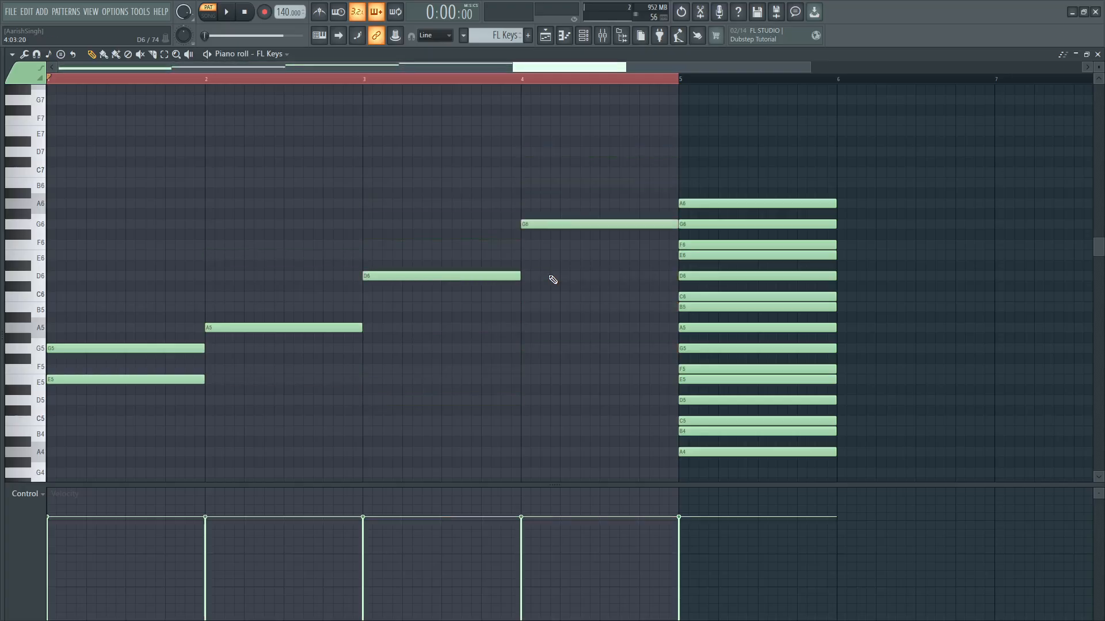
pyautogui.hotkey('ctrl', 'z')
# Delete the remaining root notes from bars 1 to 4, keeping the scale notes at bar 5.
pyautogui.rightClick(432, 276)
pyautogui.rightClick(338, 328)
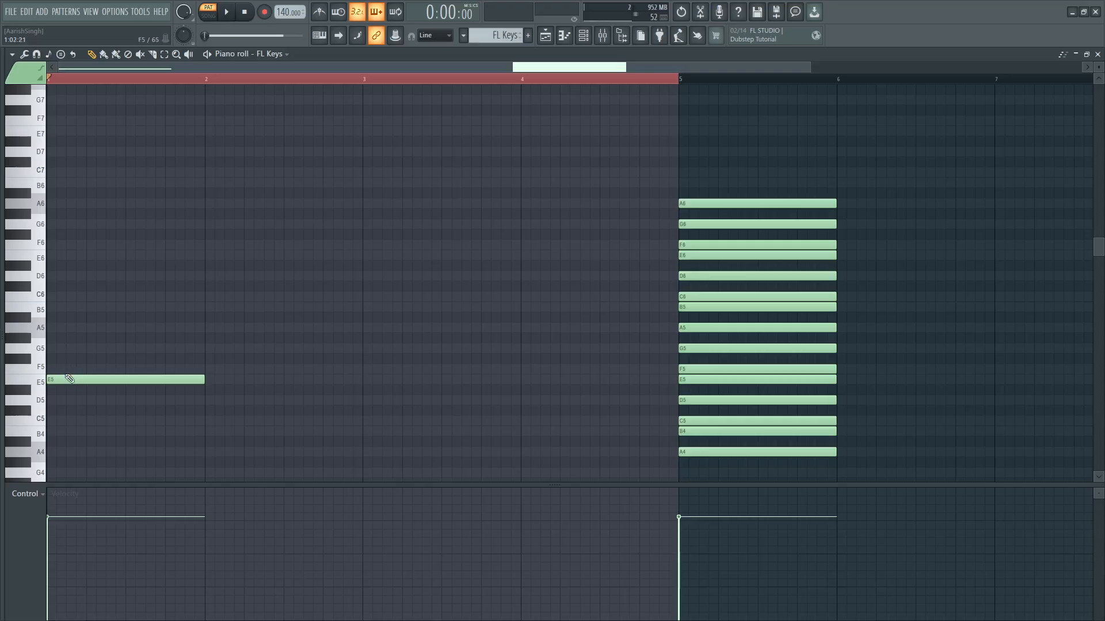
pyautogui.scroll(-2, 68, 368)
pyautogui.rightClick(63, 352)
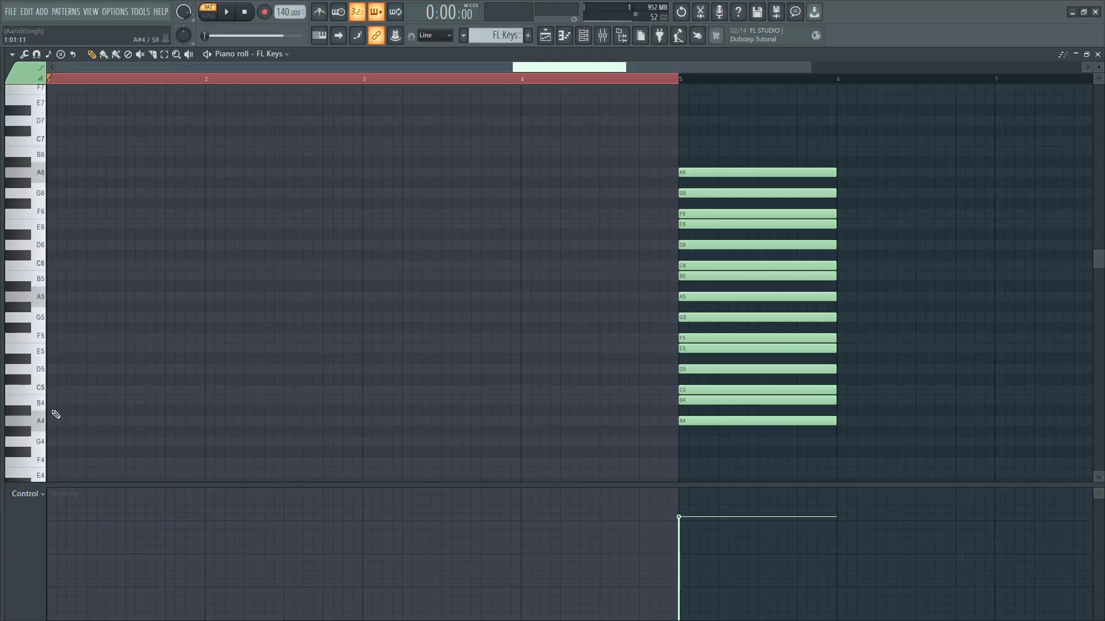
# Draw A4 at bar 1 with E5 as its fifth above, and play back the two notes.
pyautogui.click(54, 421)
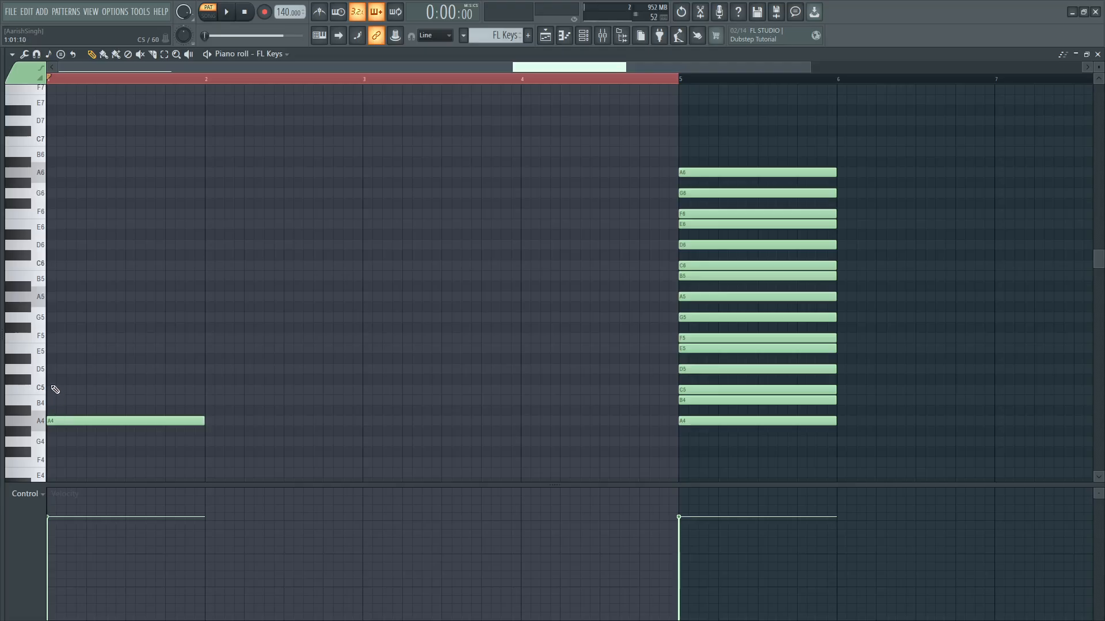
pyautogui.click(53, 339)
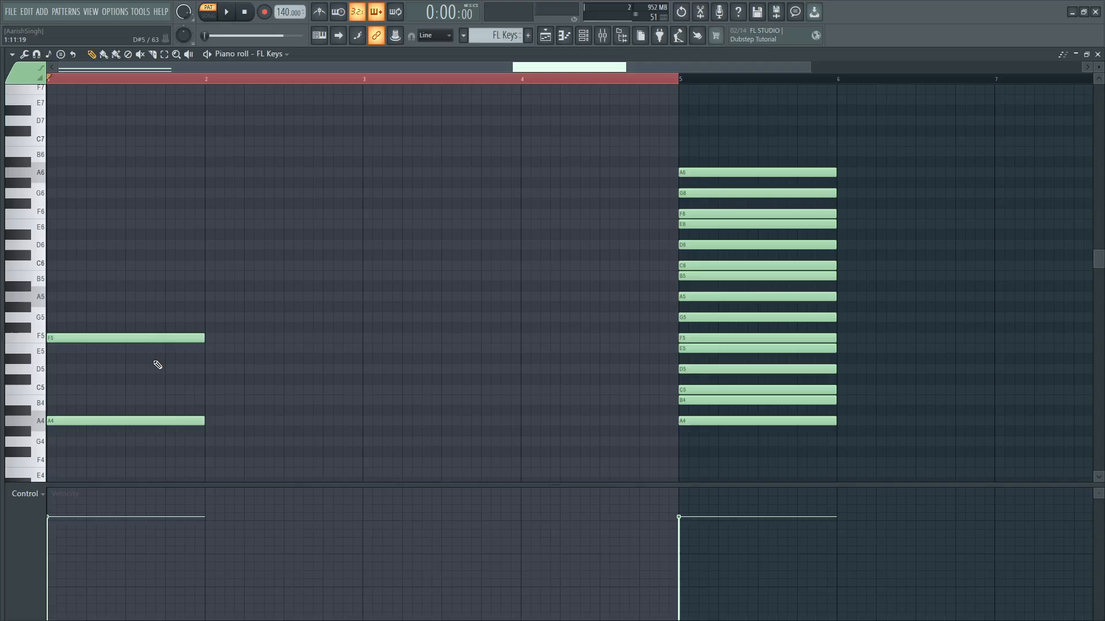
pyautogui.moveTo(111, 338); pyautogui.dragTo(111, 351)
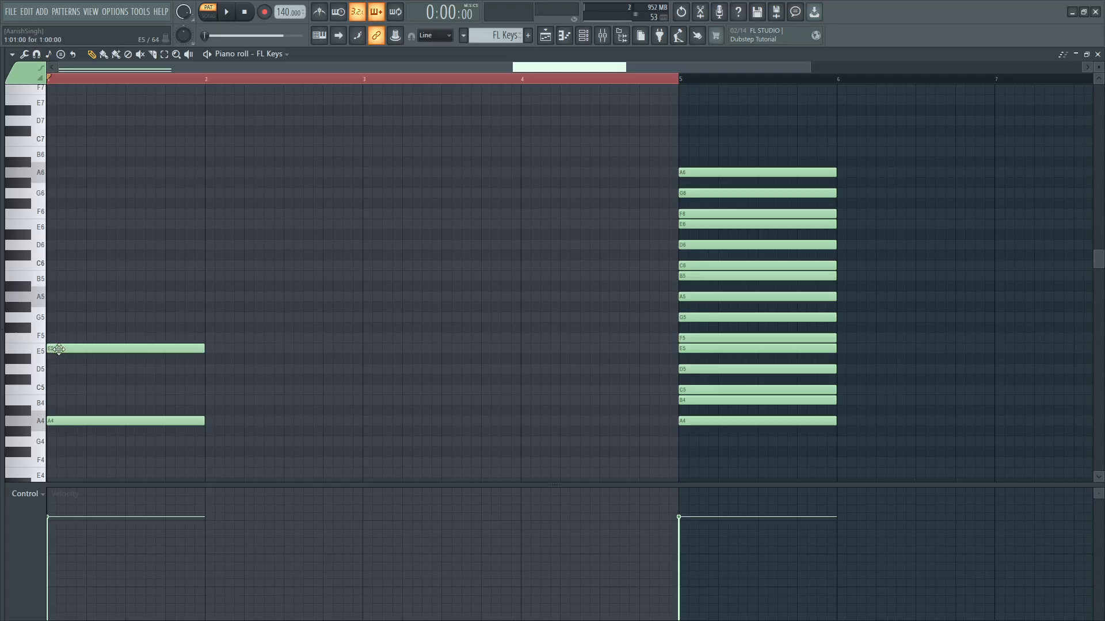
pyautogui.press('space')
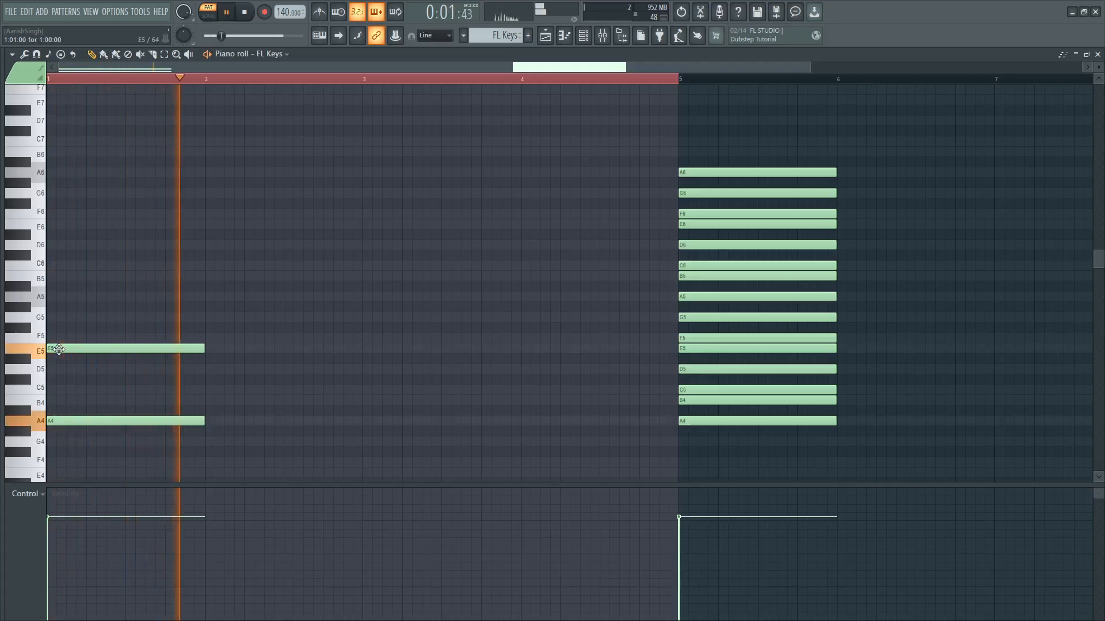
pyautogui.press('space')
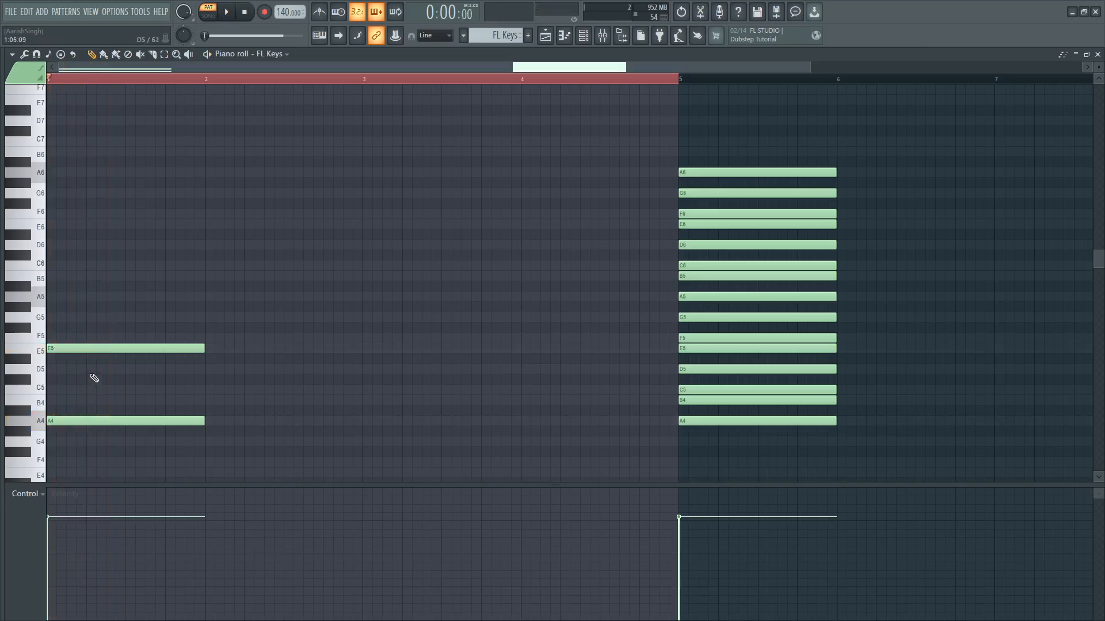
# Delete and redraw the E5 above A4 at bar 1, and play the fifth again.
pyautogui.rightClick(78, 349)
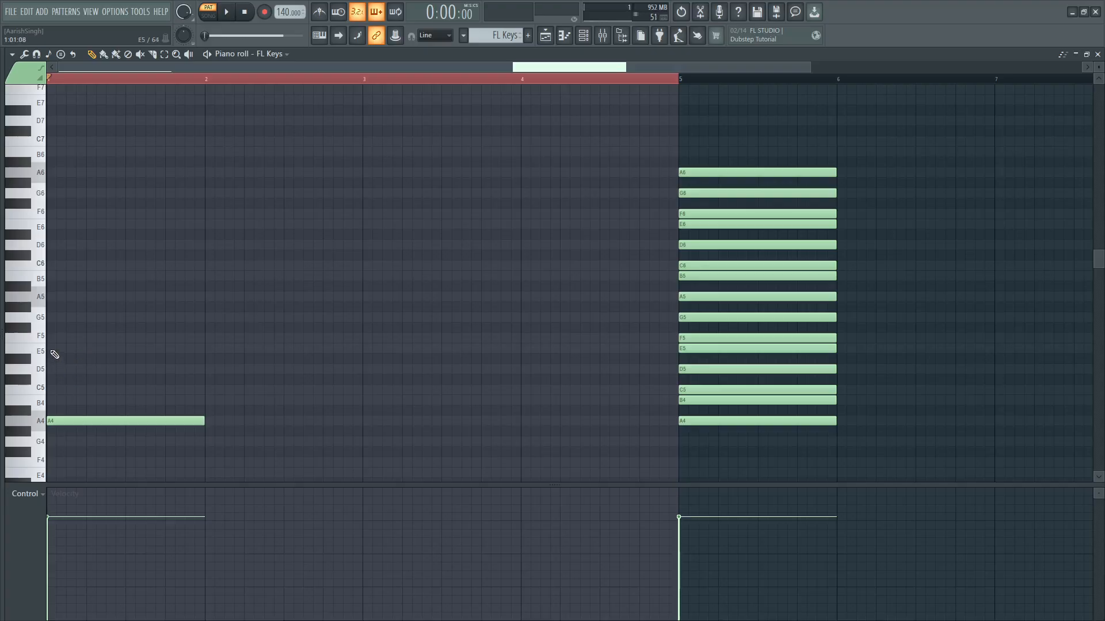
pyautogui.click(53, 351)
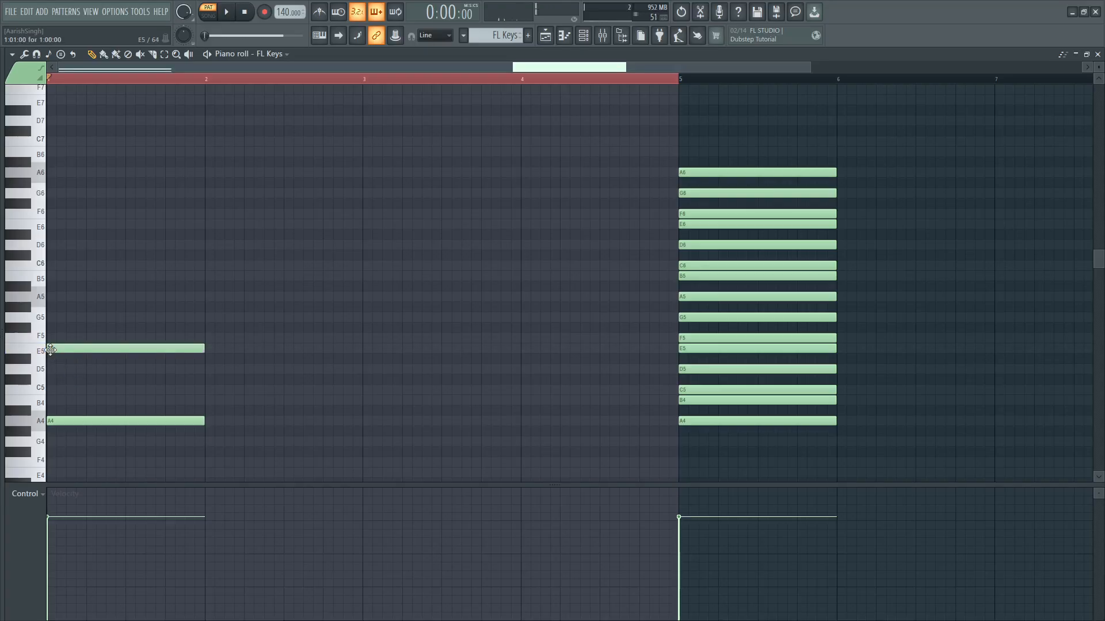
pyautogui.press('space')
pyautogui.press('space')
# Replace the two-note interval at bar 1 with an A minor triad by adding C5 and E5 above A4.
pyautogui.rightClick(110, 350)
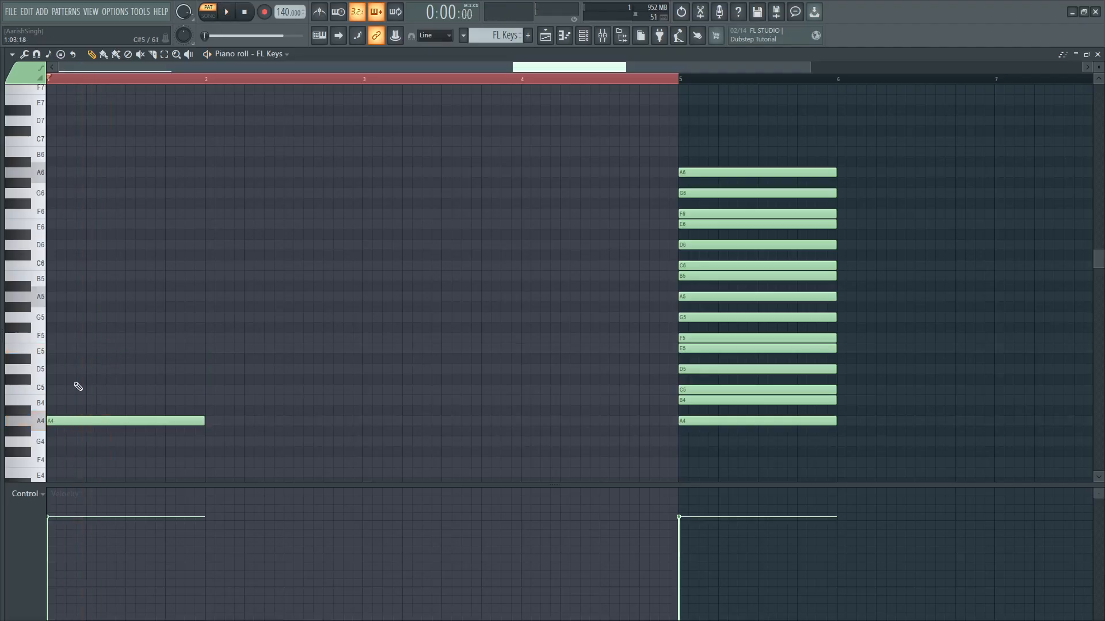
pyautogui.click(49, 389)
pyautogui.click(51, 349)
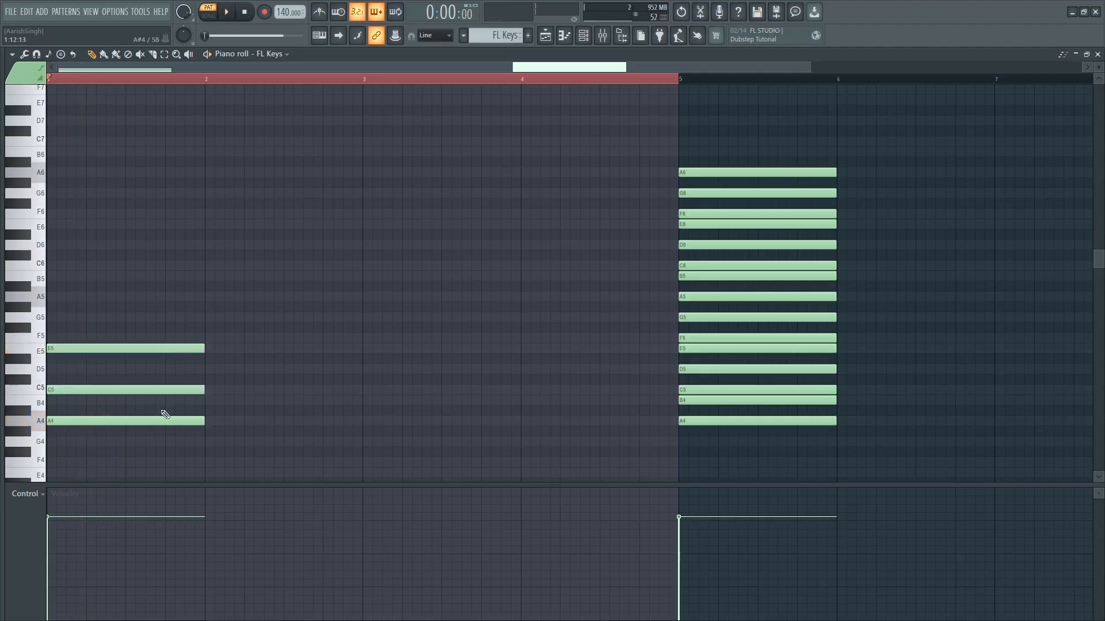
# Try duplicating the C5 of the bar 1 triad one octave up to C6.
pyautogui.click(126, 346)
pyautogui.click(120, 419)
pyautogui.click(112, 320)
pyautogui.keyDown('ctrl'); pyautogui.click(184, 391); pyautogui.keyUp('ctrl')
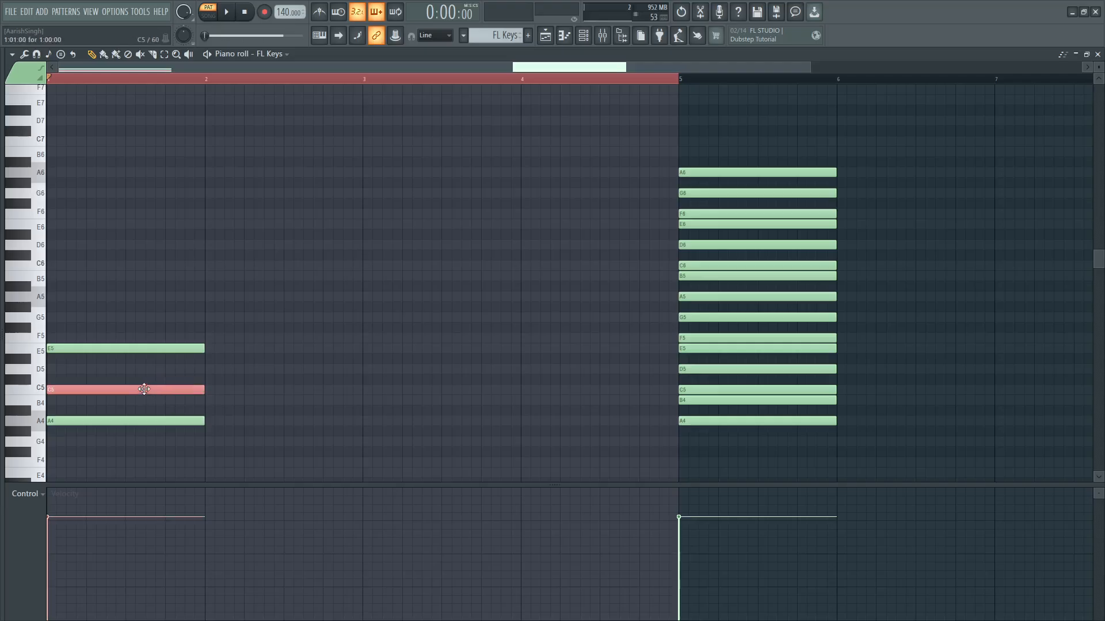
pyautogui.moveTo(142, 389)
pyautogui.mouseDown()
pyautogui.moveTo(182, 390)
pyautogui.moveTo(142, 389)
pyautogui.mouseUp()
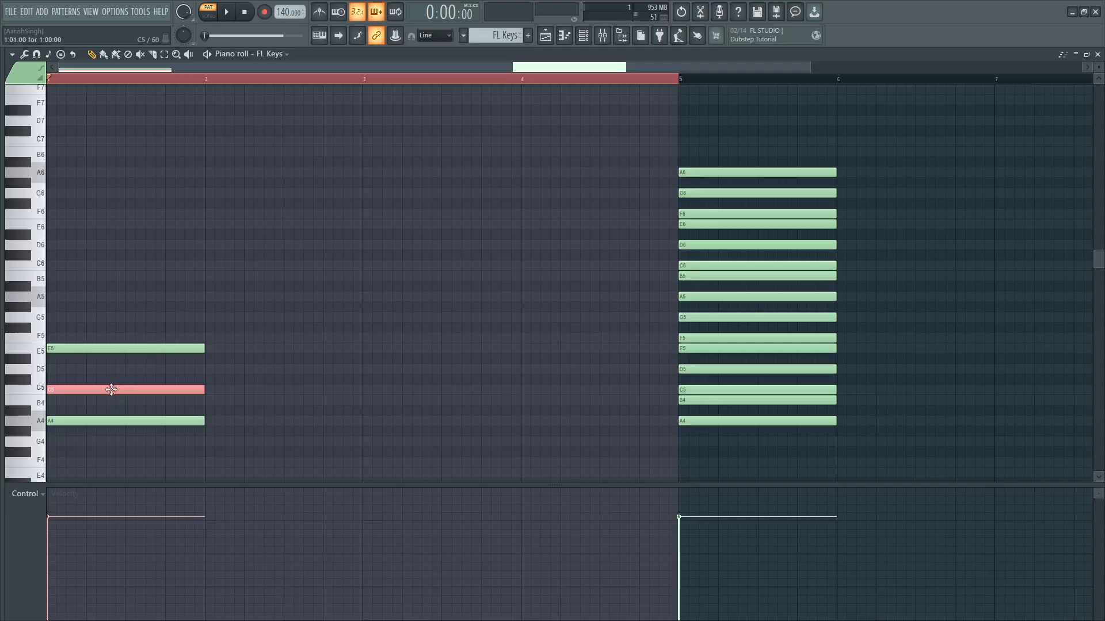
pyautogui.hotkey('ctrl', 'Up')
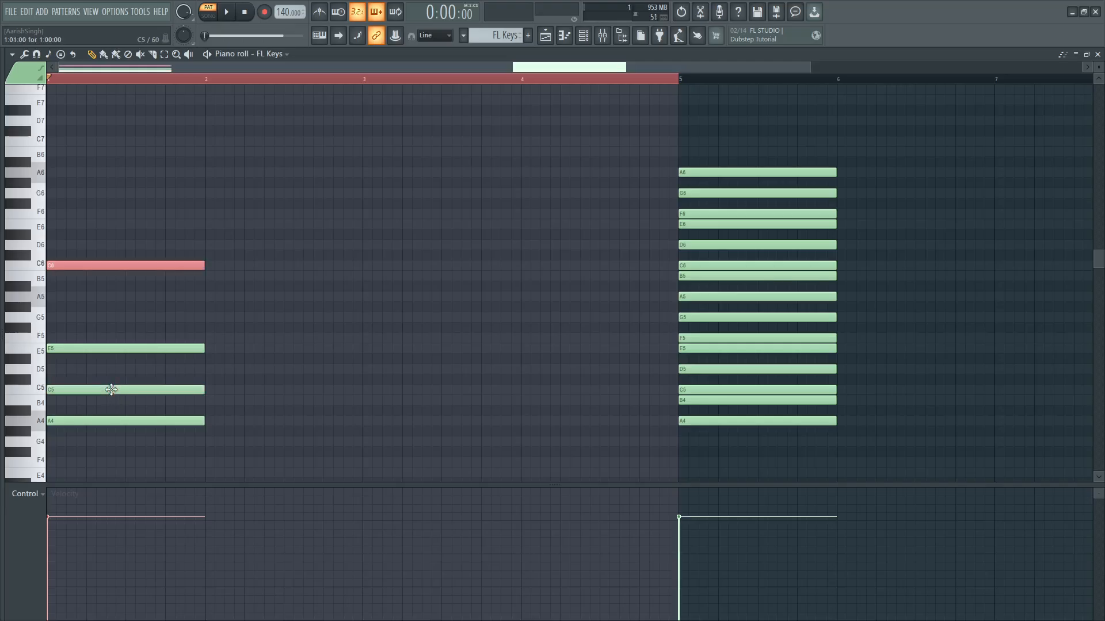
# Delete both the C5 and C6 notes at bar 1, and redraw C5 in the triad.
pyautogui.click(95, 264)
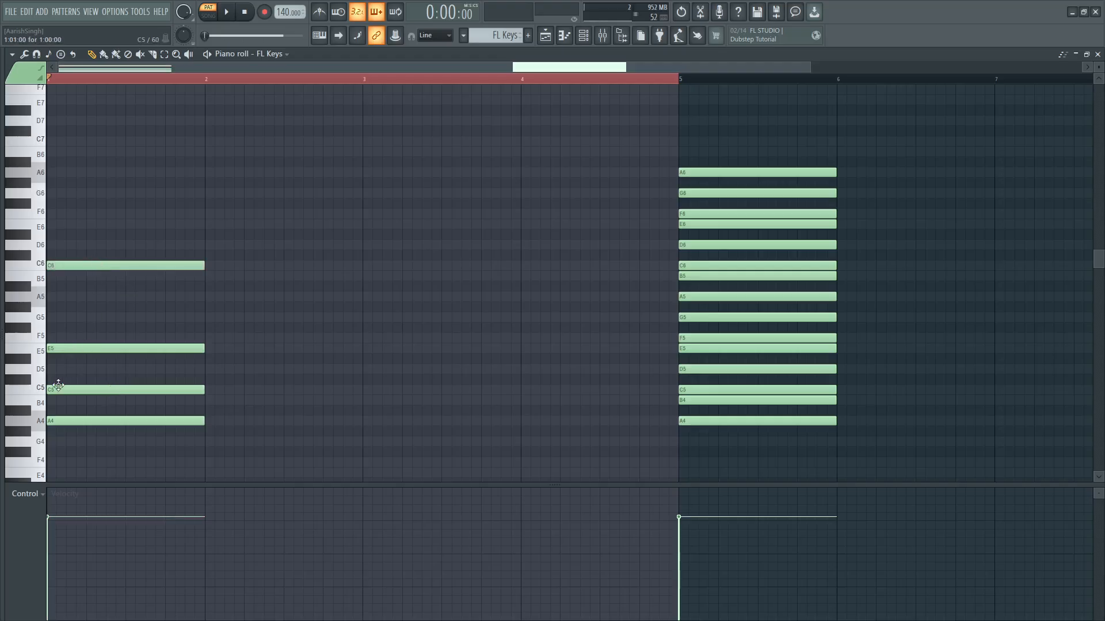
pyautogui.rightClick(61, 386)
pyautogui.rightClick(79, 267)
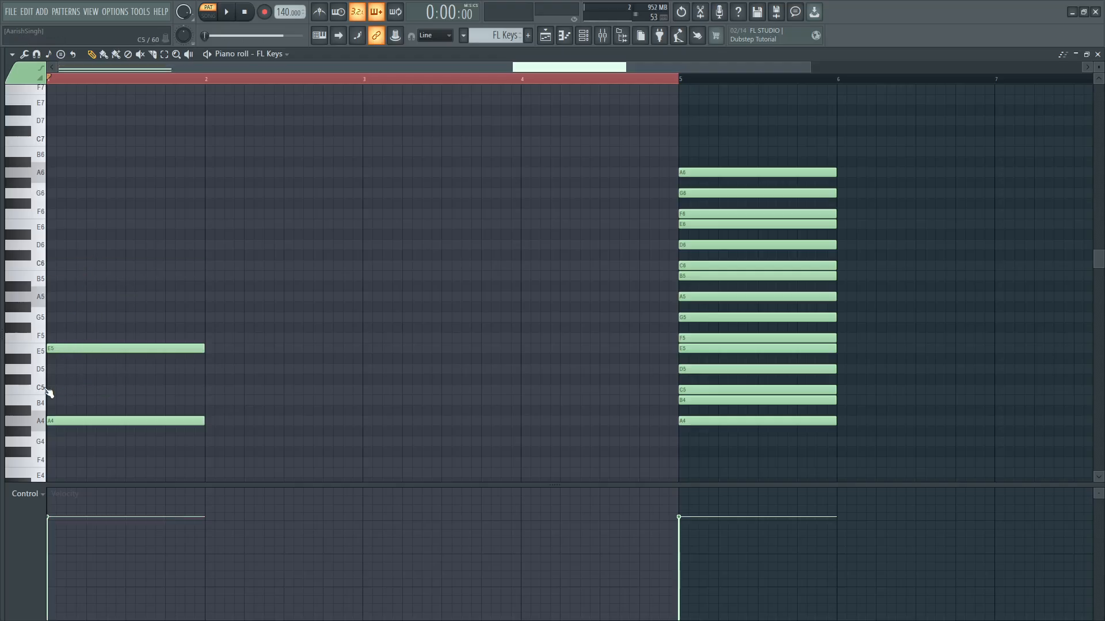
pyautogui.click(56, 389)
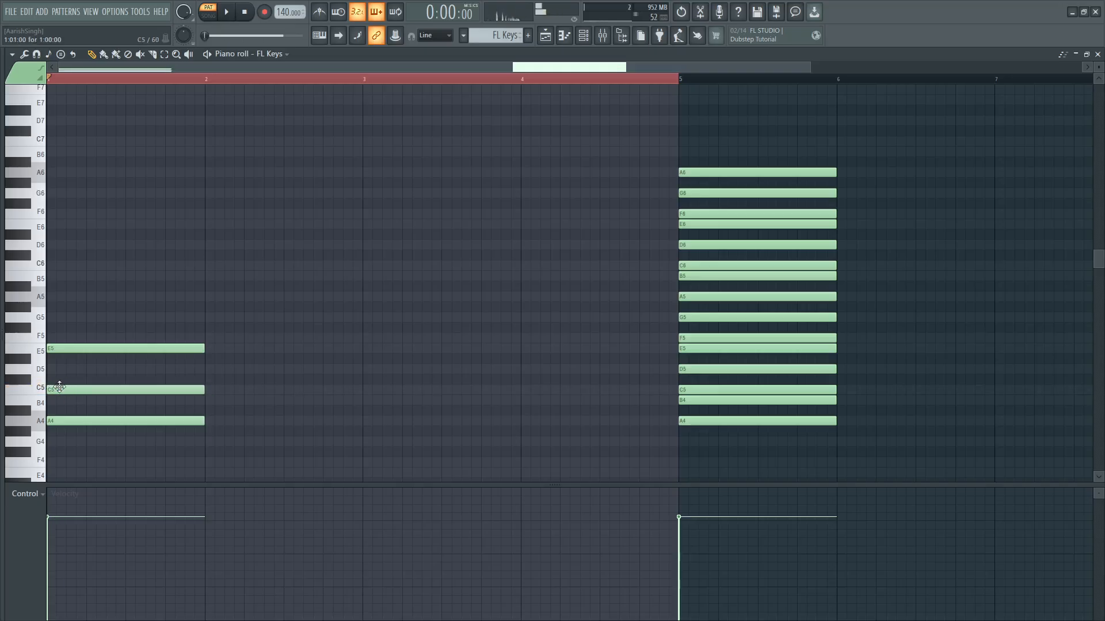
# Add G5 above the A minor triad at bar 1 to form a seventh chord, and play it back.
pyautogui.click(52, 318)
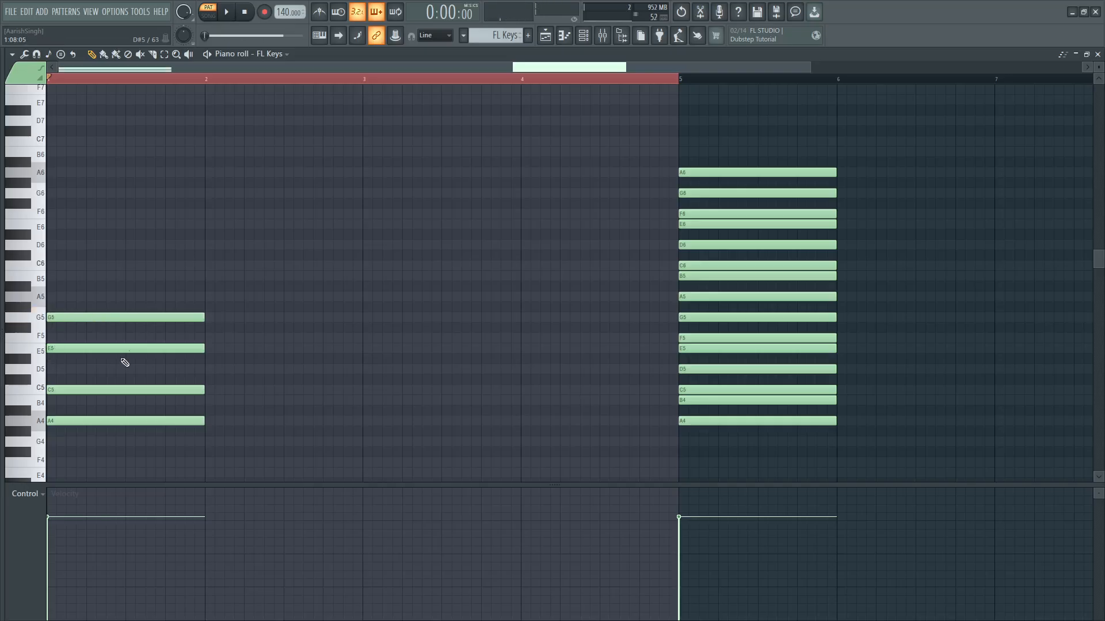
pyautogui.press('space')
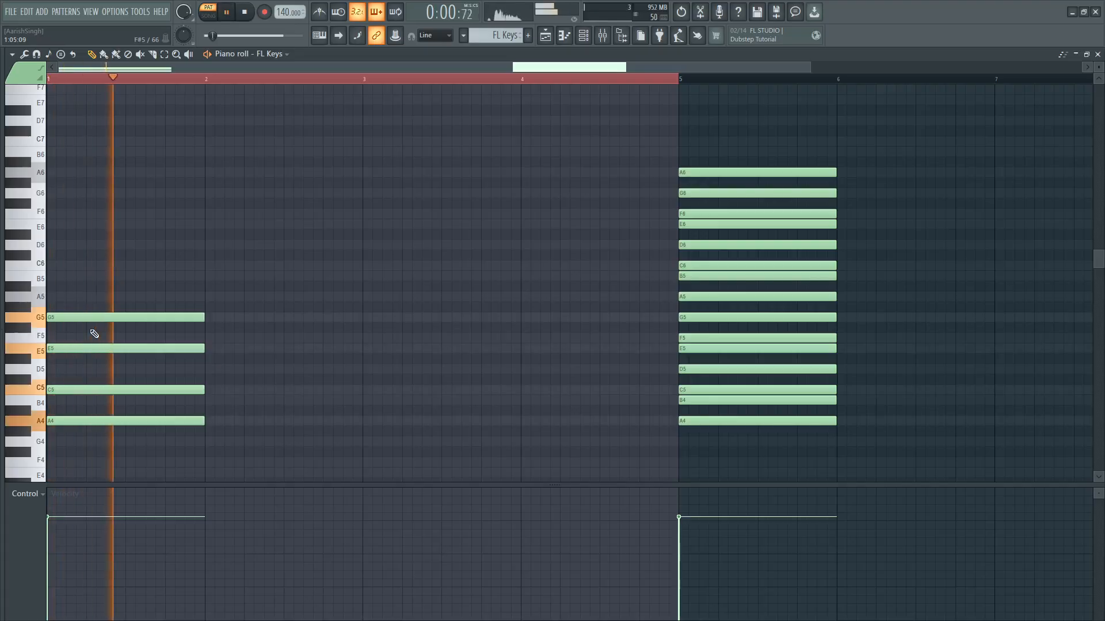
pyautogui.press('space')
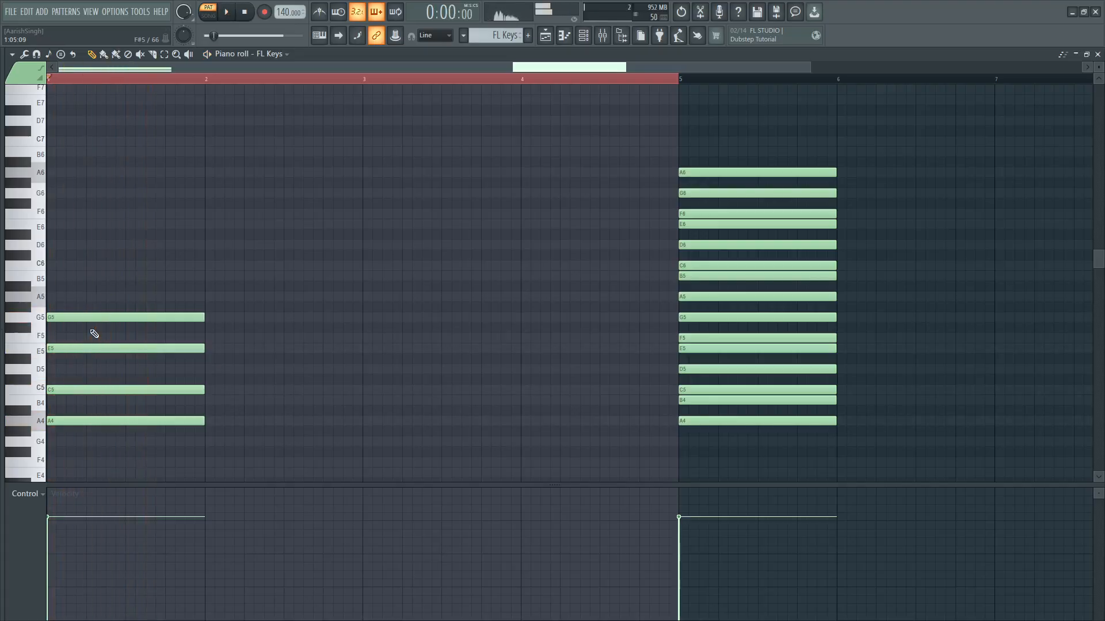
# Replace the G5 at bar 1 with B5 to form an added-ninth chord, and play it back.
pyautogui.click(107, 390)
pyautogui.click(110, 350)
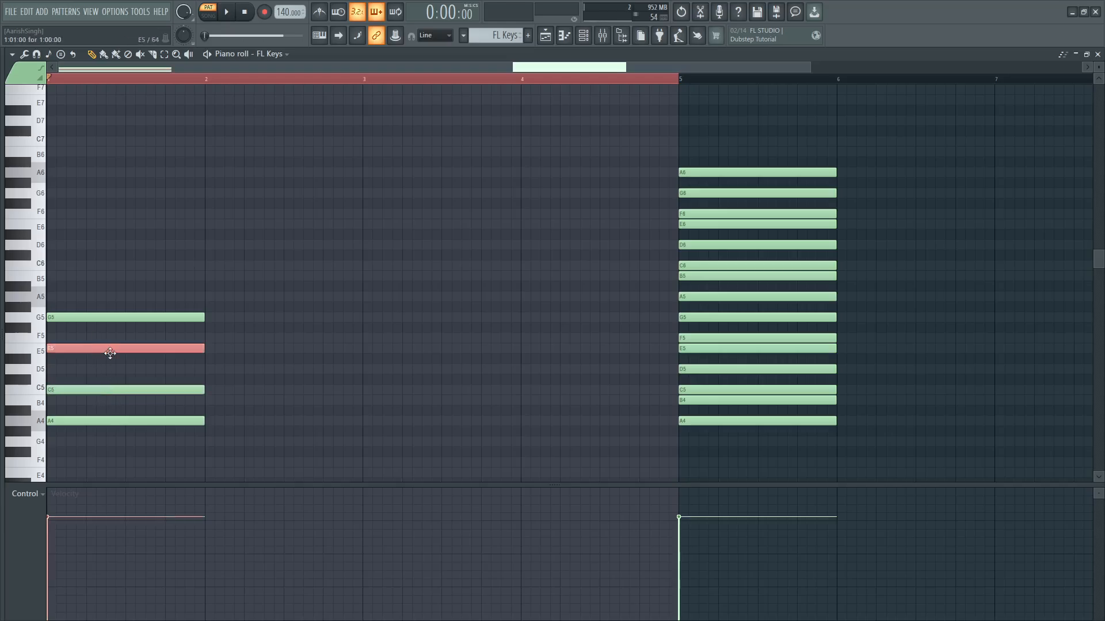
pyautogui.rightClick(99, 318)
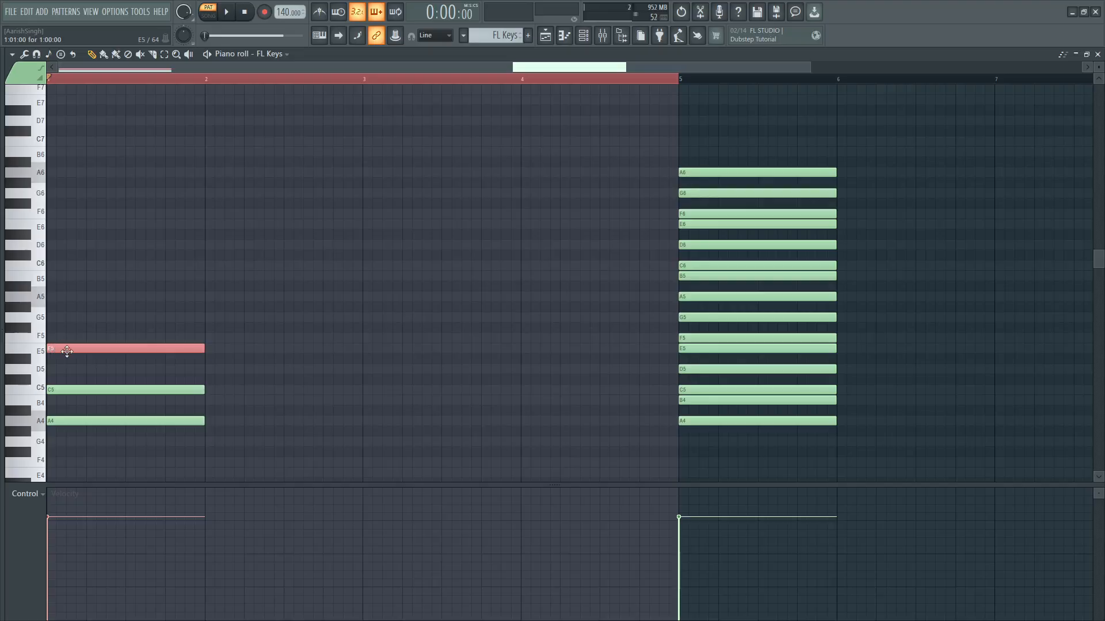
pyautogui.moveTo(50, 345); pyautogui.dragTo(40, 318)
pyautogui.moveTo(37, 307); pyautogui.dragTo(32, 274)
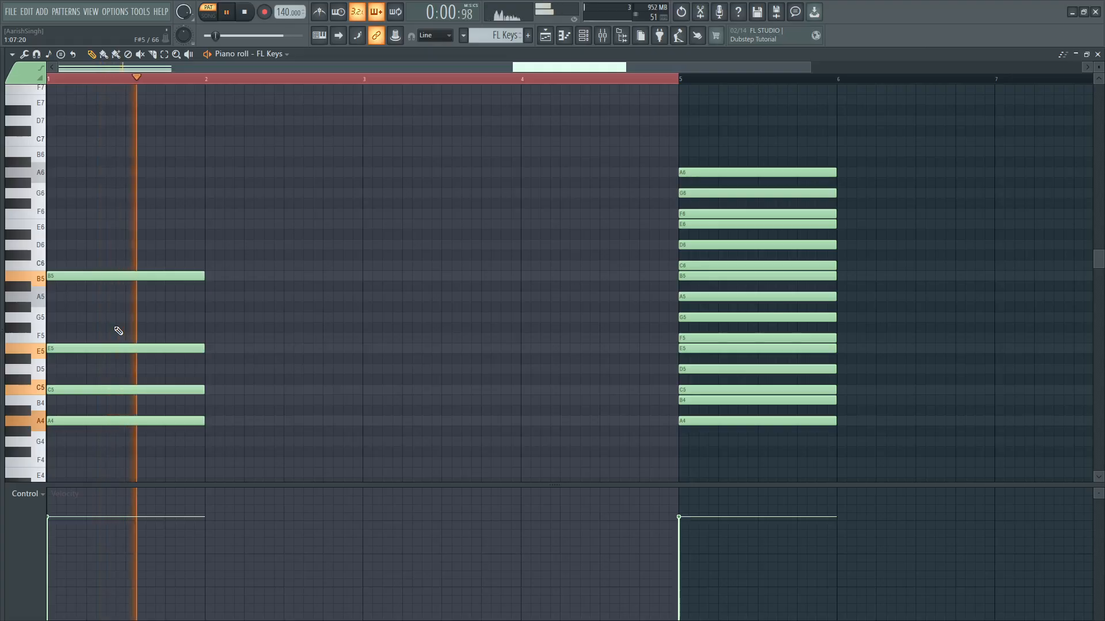
pyautogui.press('space')
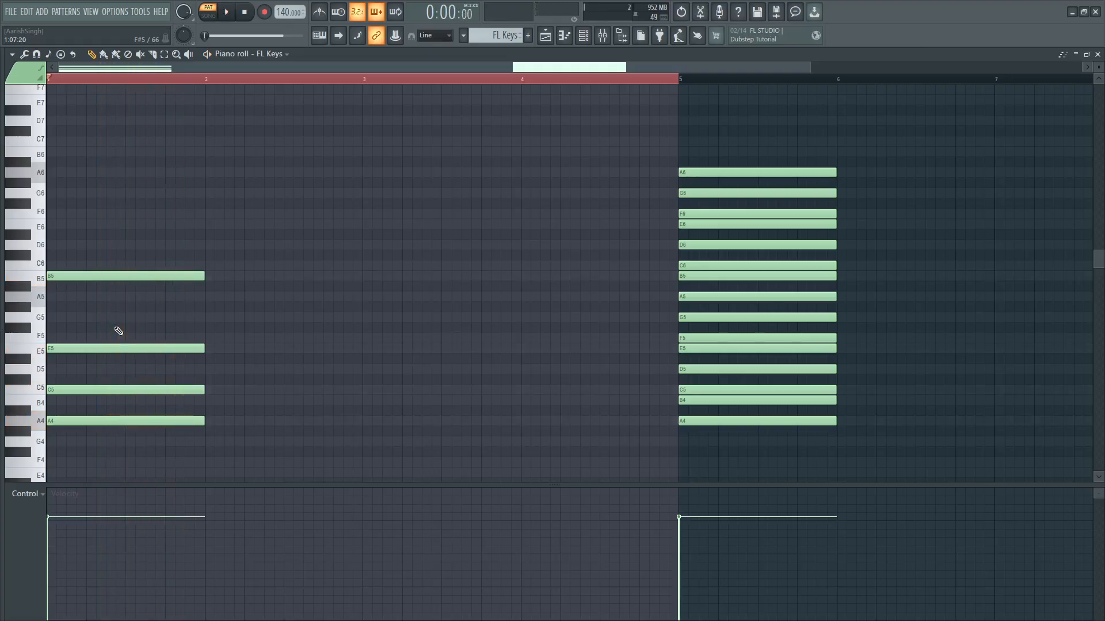
# Delete B5 at bar 1, stack G5 and B5 on the triad as a full ninth chord, and play it back.
pyautogui.click(78, 276)
pyautogui.click(71, 348)
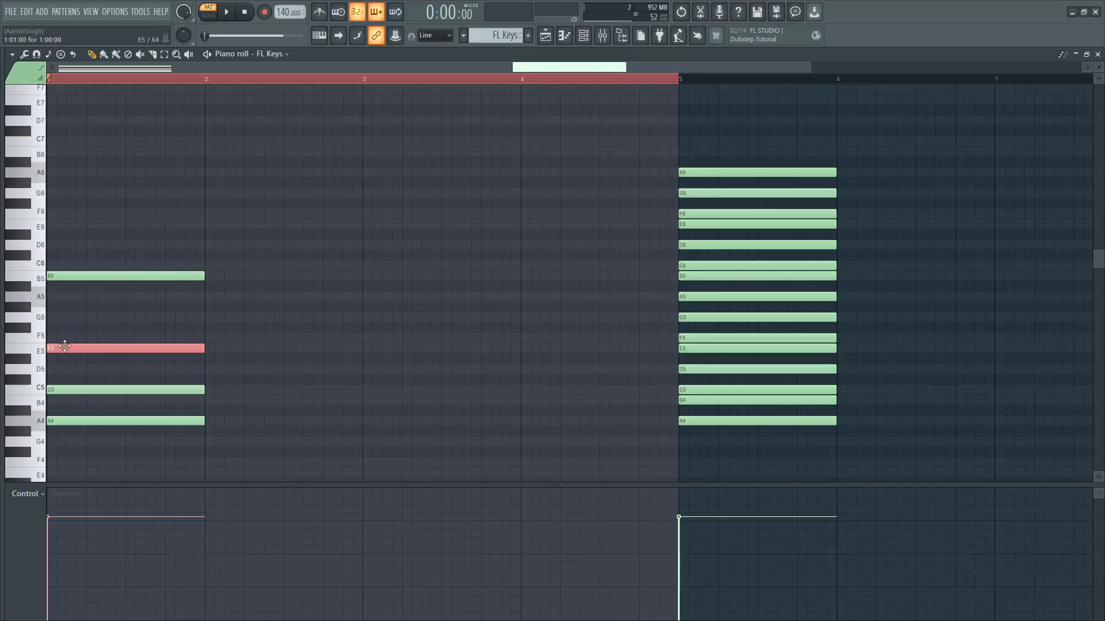
pyautogui.click(72, 348)
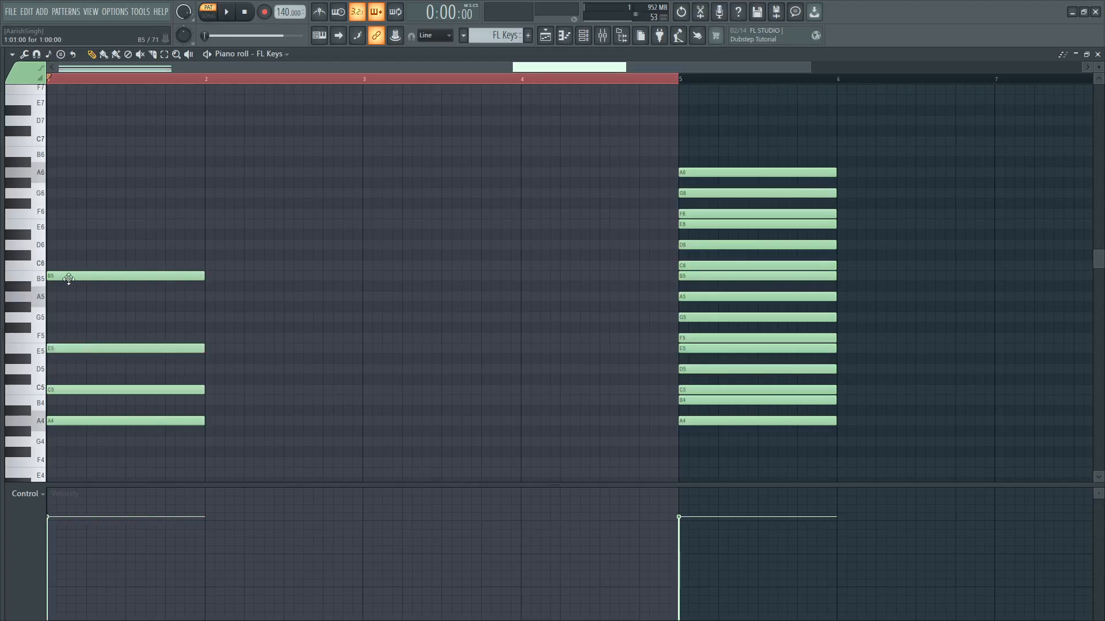
pyautogui.rightClick(69, 278)
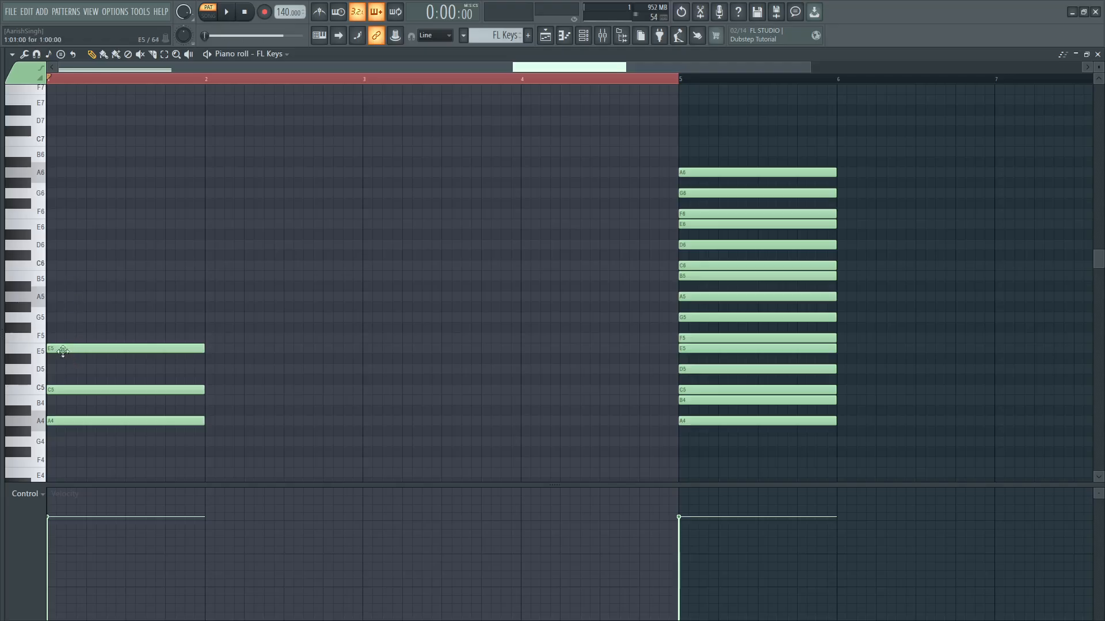
pyautogui.click(55, 317)
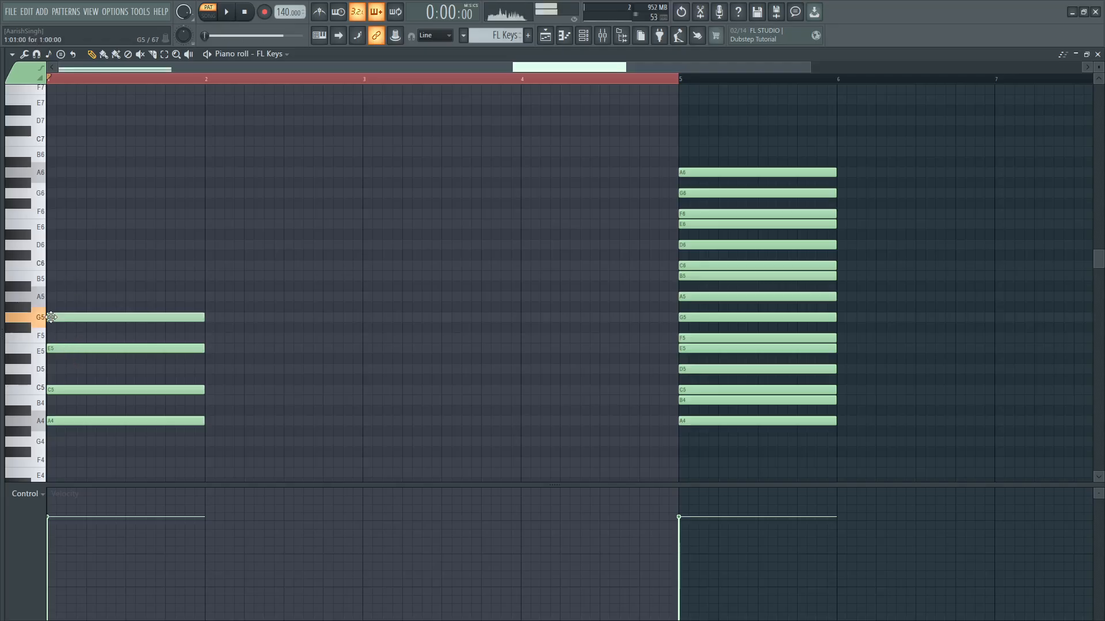
pyautogui.click(52, 276)
pyautogui.press('space')
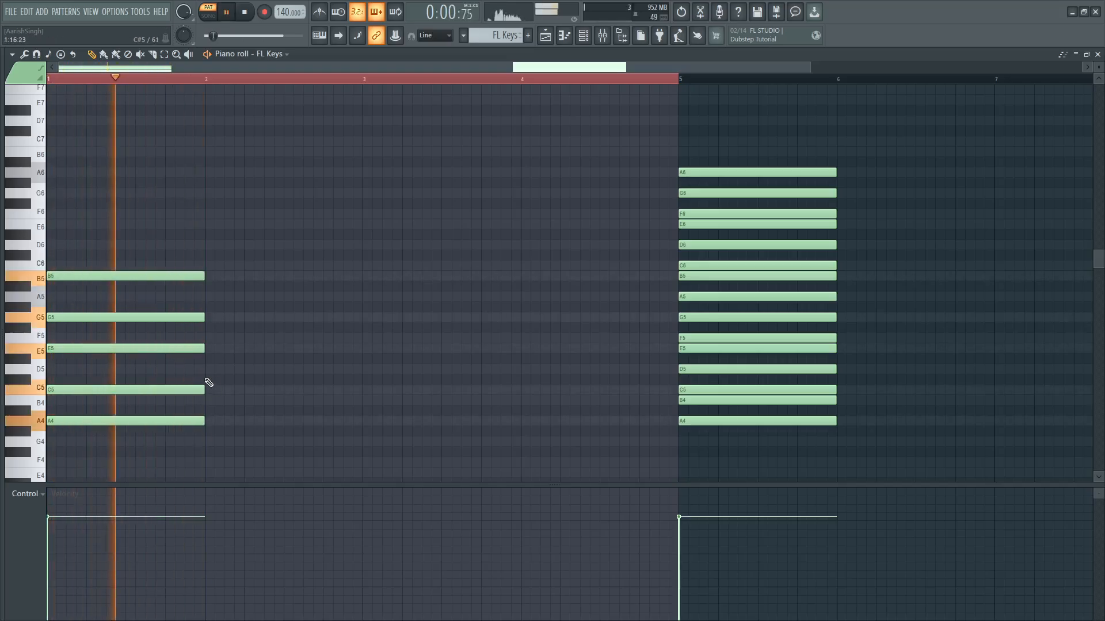
pyautogui.press('space')
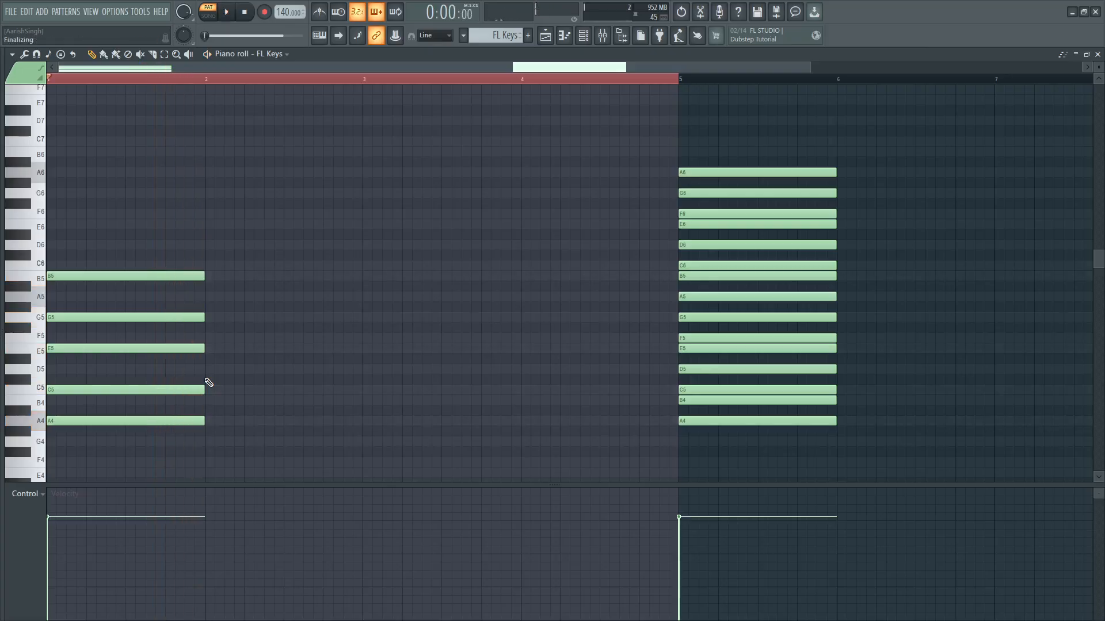
# Clear the notes above A4 at bar 1 and redraw C5 and E5 as a plain A minor triad.
pyautogui.rightClick(118, 276)
pyautogui.rightClick(112, 317)
pyautogui.rightClick(108, 348)
pyautogui.rightClick(108, 389)
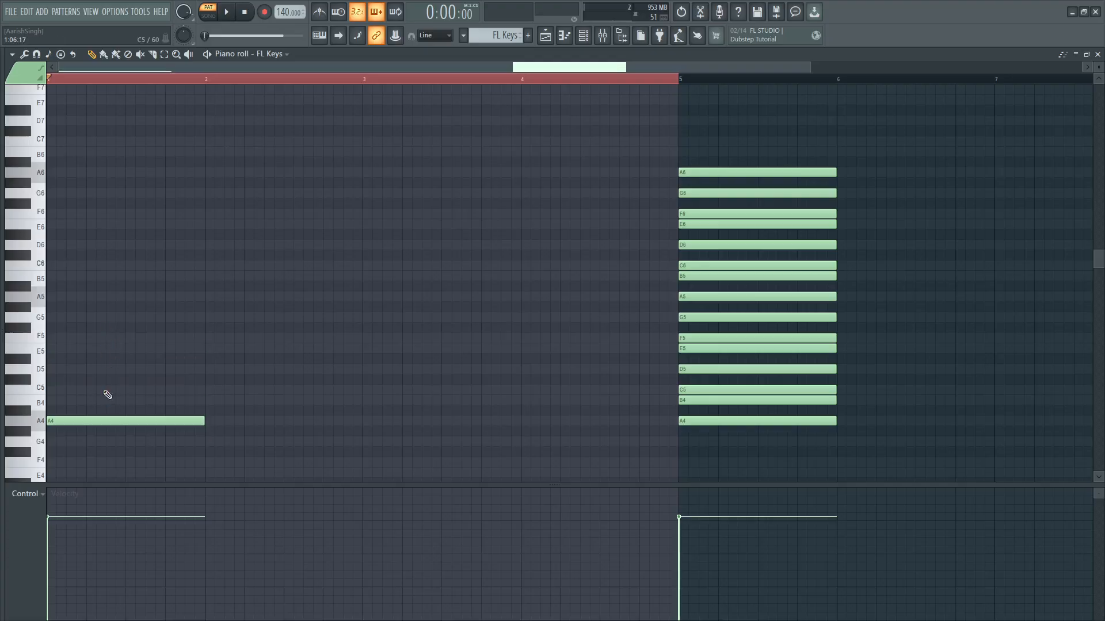
pyautogui.click(52, 389)
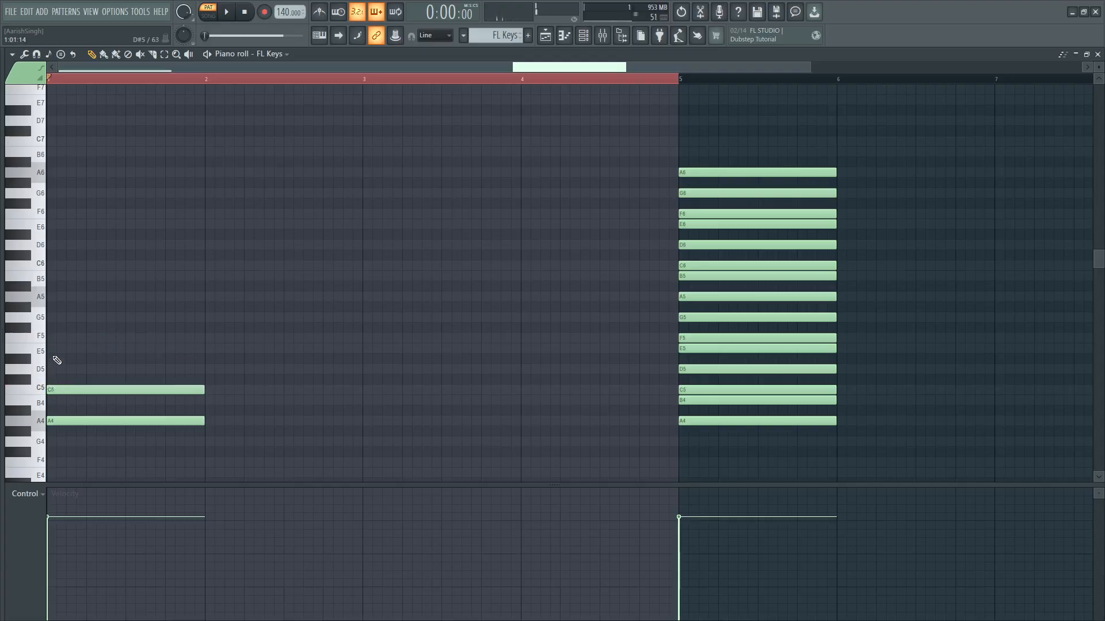
pyautogui.click(52, 348)
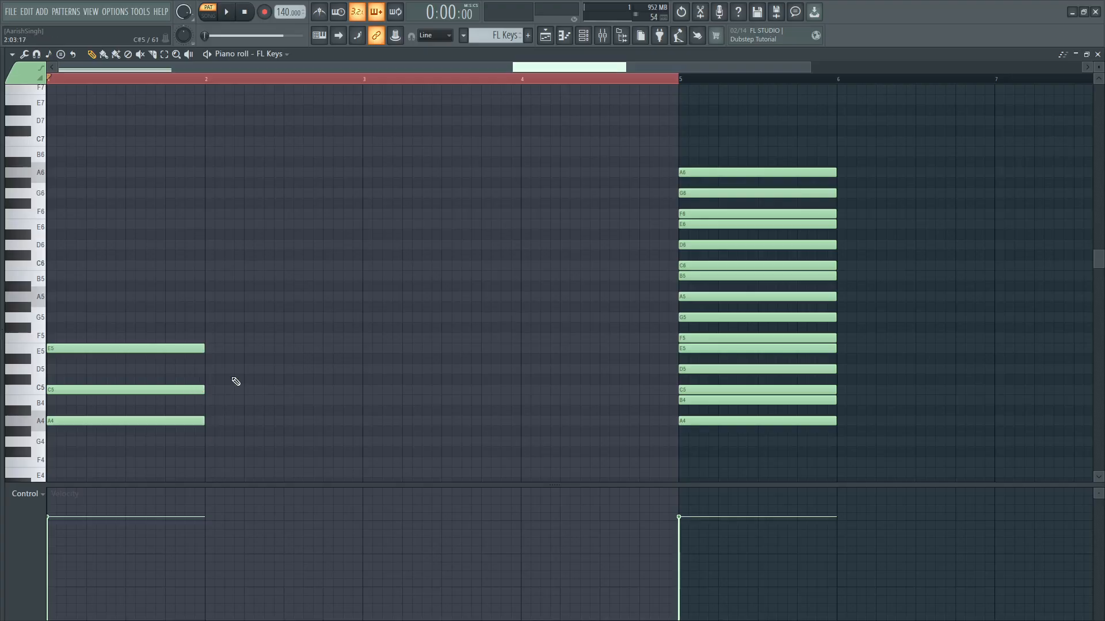
# Count up four scale notes from C5 in the bar 5 column and draw an F5, A5, C6 triad at bar 2.
pyautogui.scroll(-3, 234, 381)
pyautogui.moveTo(203, 315); pyautogui.dragTo(106, 341)
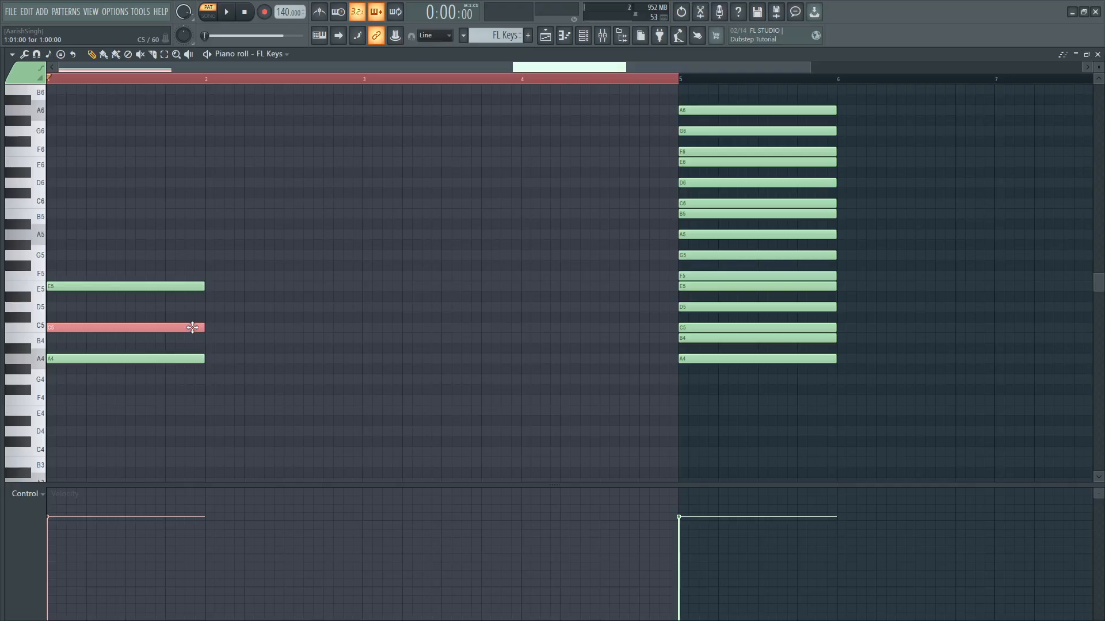
pyautogui.click(192, 327)
pyautogui.click(685, 328)
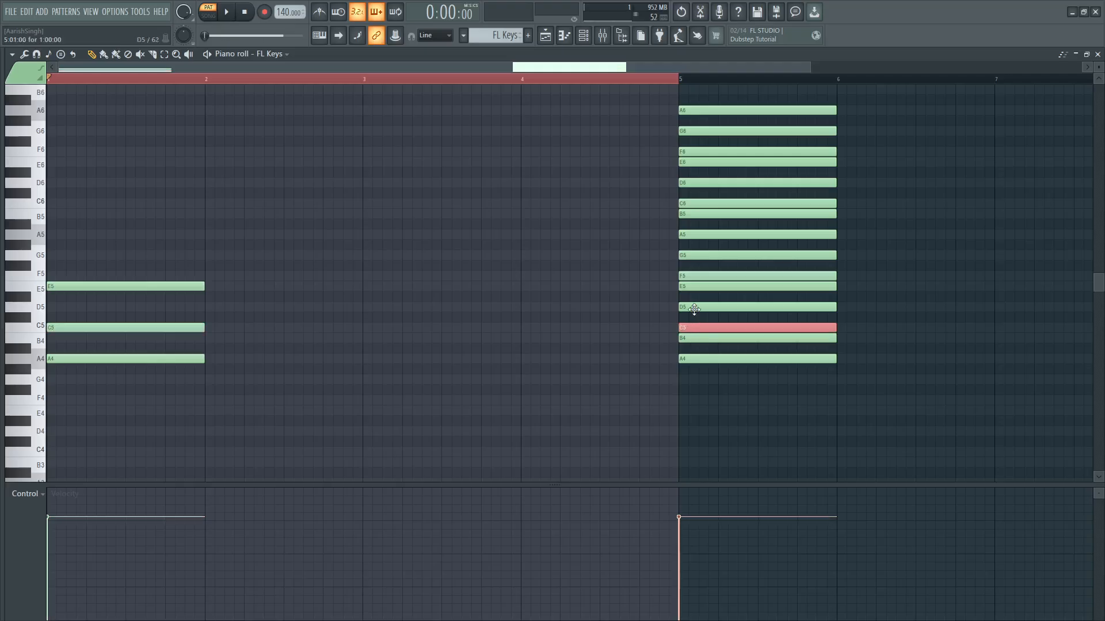
pyautogui.moveTo(692, 310); pyautogui.dragTo(691, 276)
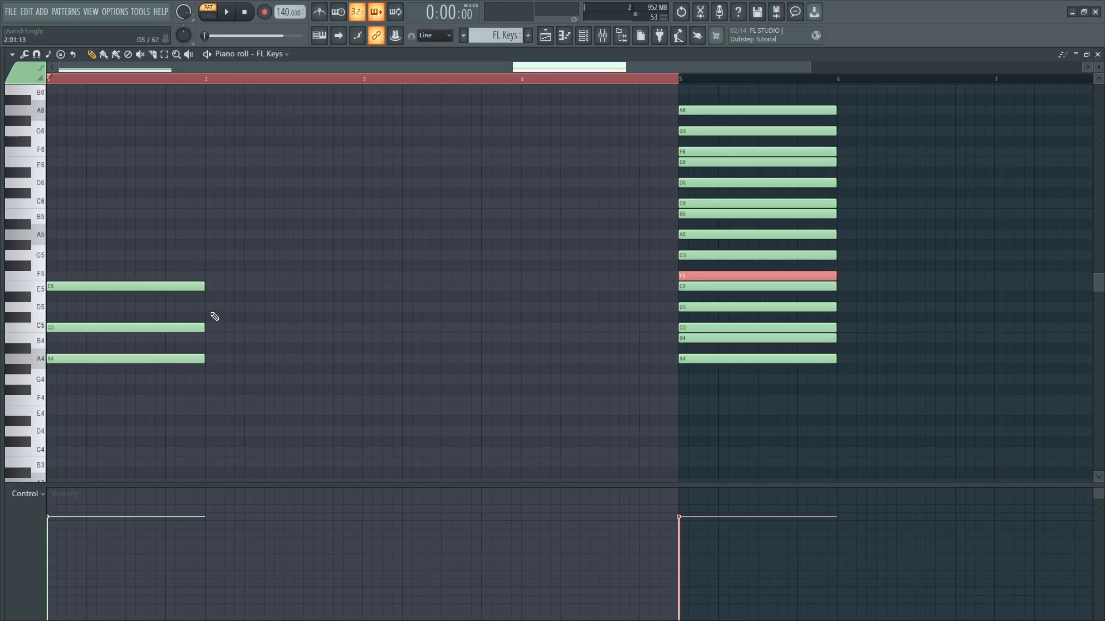
pyautogui.click(213, 276)
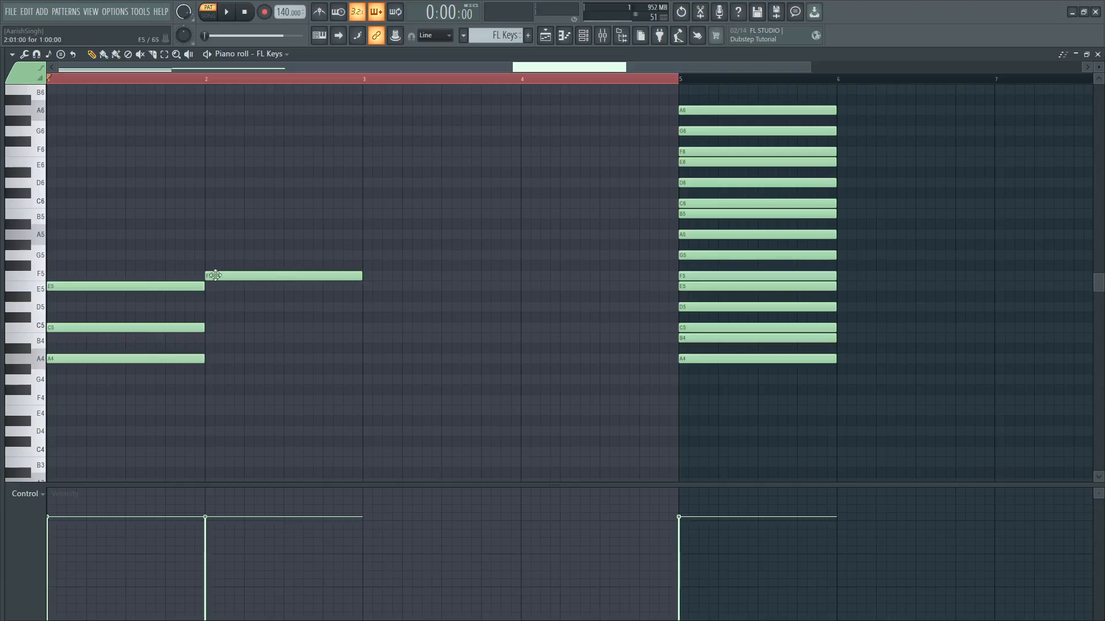
pyautogui.click(208, 235)
pyautogui.click(208, 203)
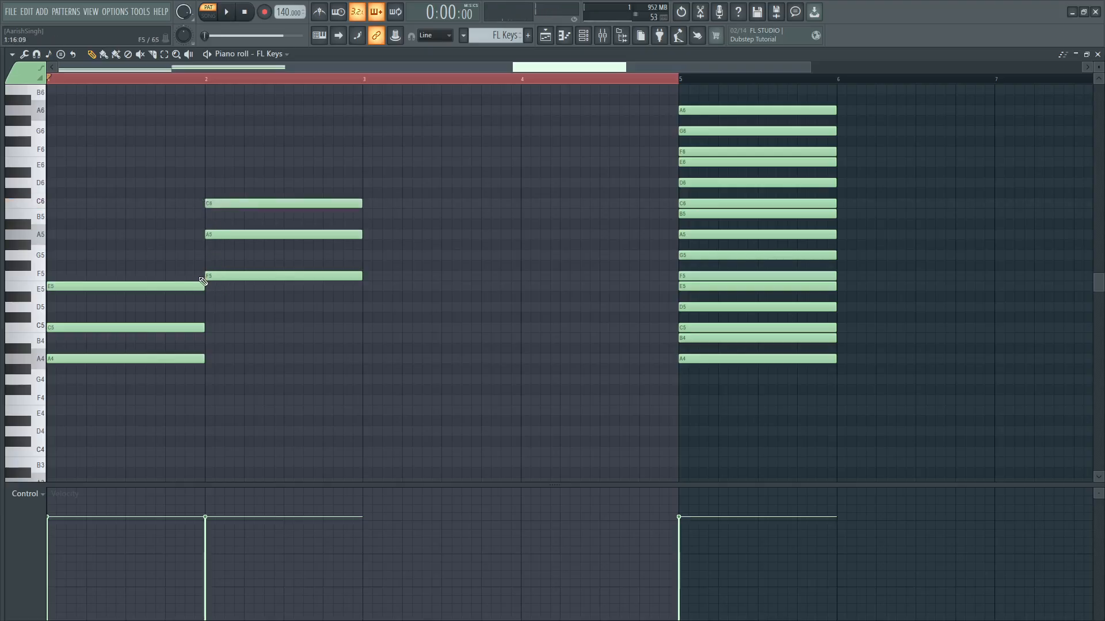
# Count up the scale column from the bar 2 root F5 to B5 and draw a B5, D6, F6 triad at bar 3.
pyautogui.moveTo(273, 240); pyautogui.dragTo(267, 307)
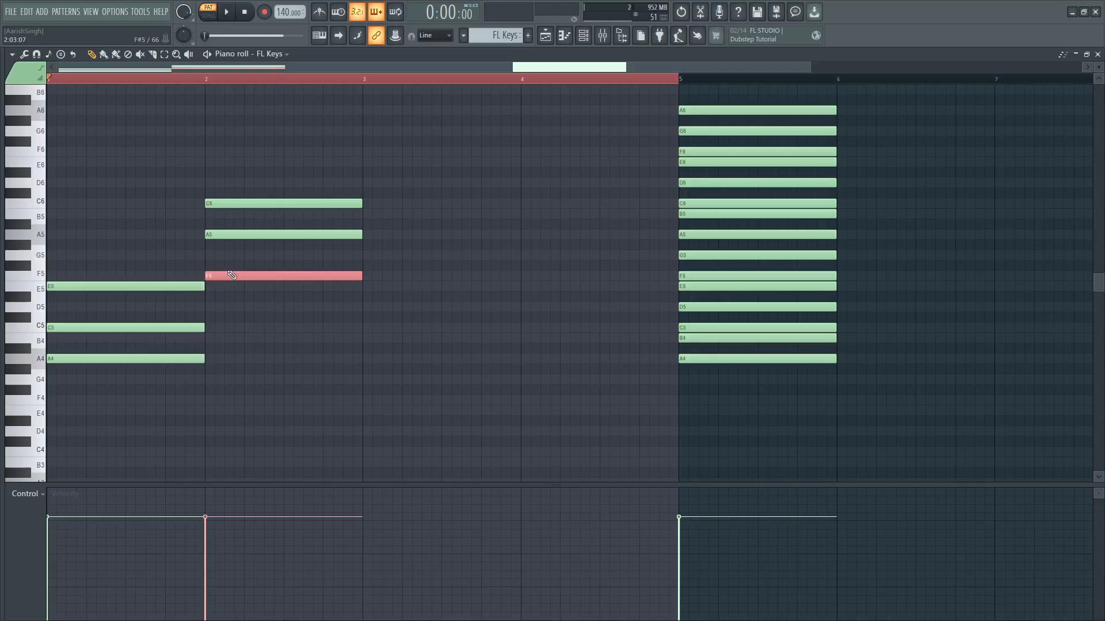
pyautogui.keyDown('ctrl'); pyautogui.click(252, 259); pyautogui.keyUp('ctrl')
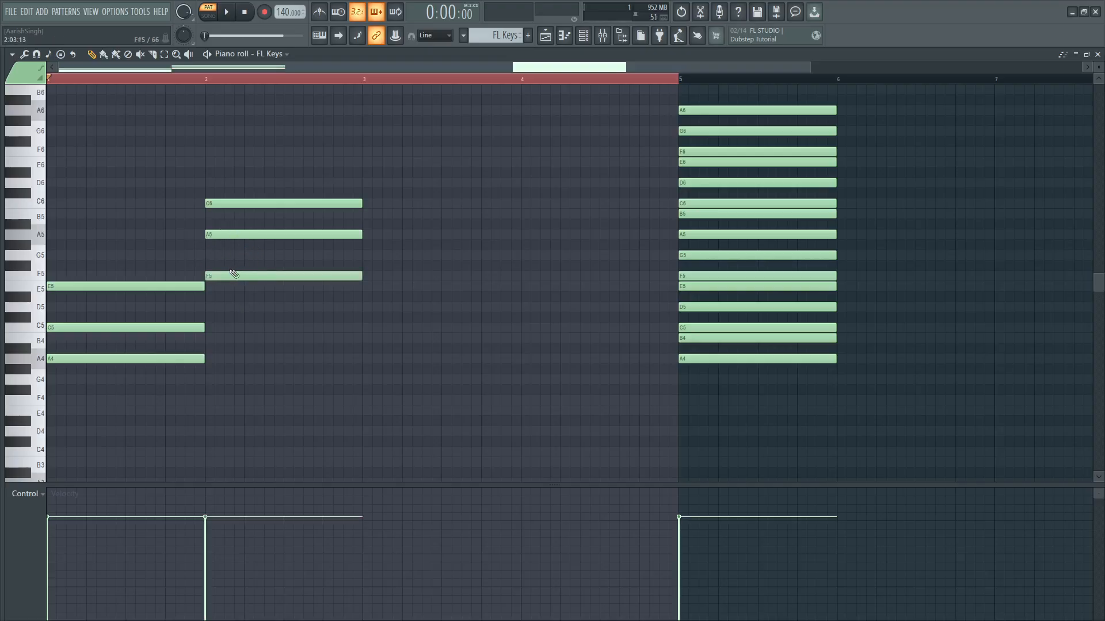
pyautogui.click(238, 276)
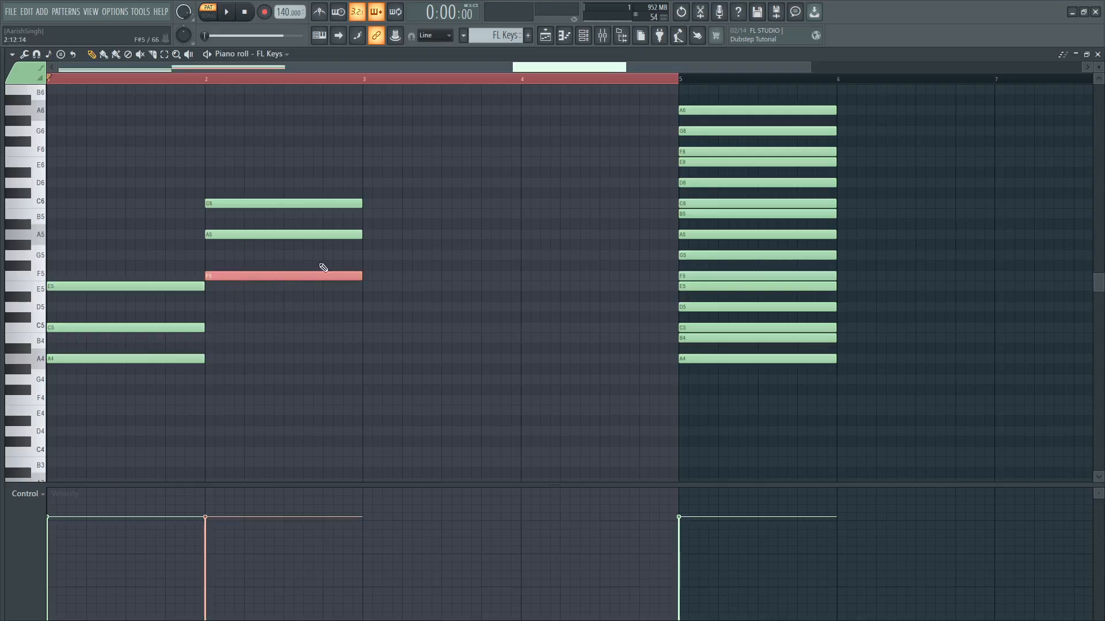
pyautogui.click(692, 286)
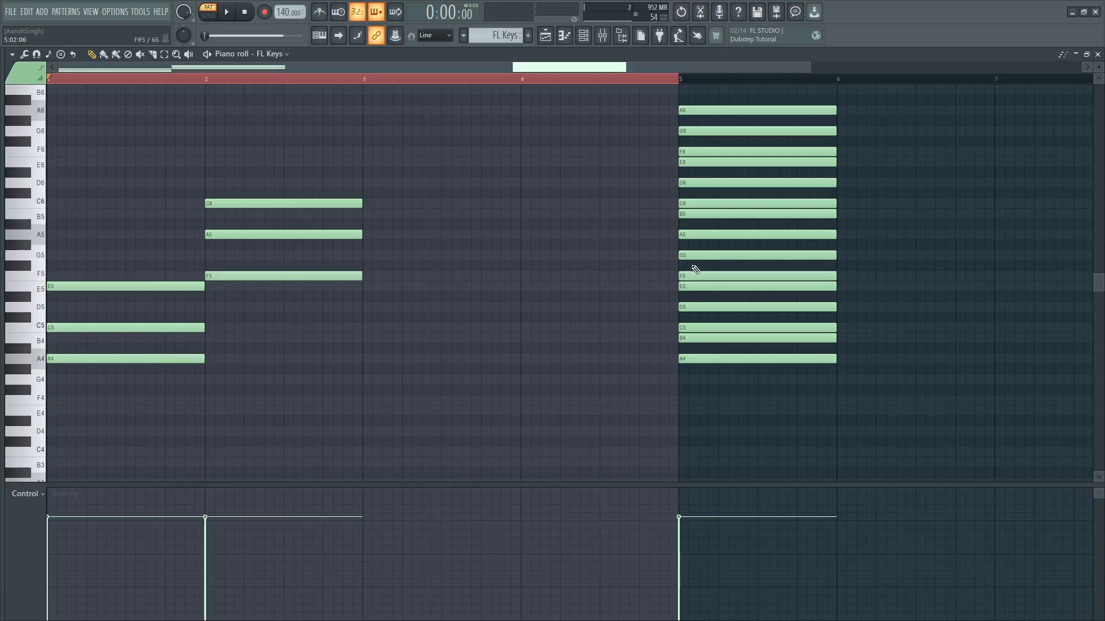
pyautogui.click(690, 276)
pyautogui.click(690, 255)
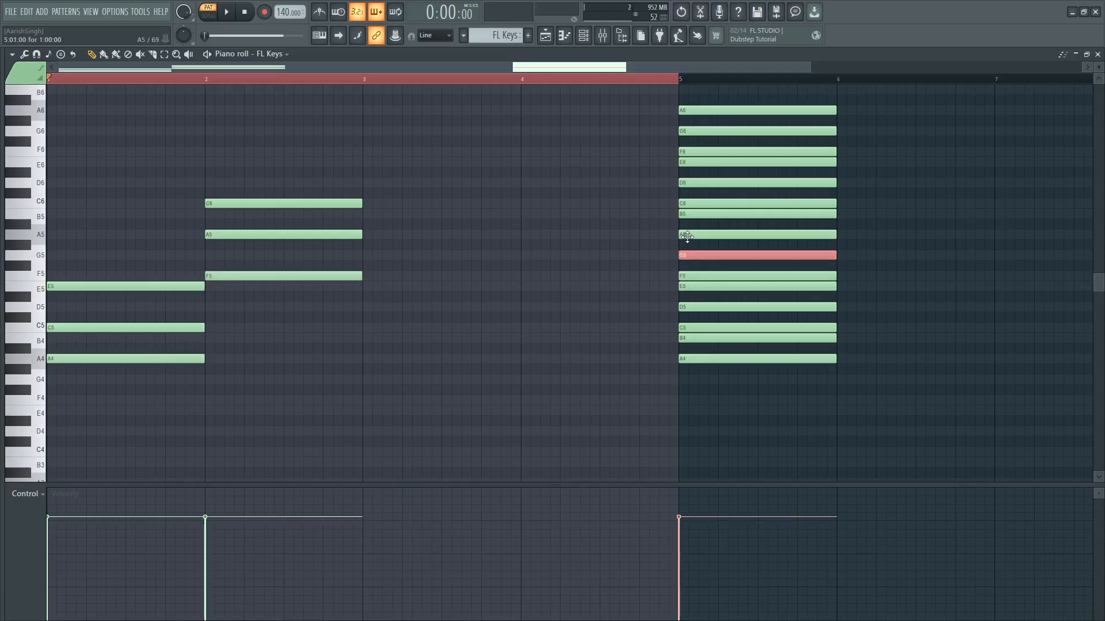
pyautogui.click(687, 235)
pyautogui.click(684, 216)
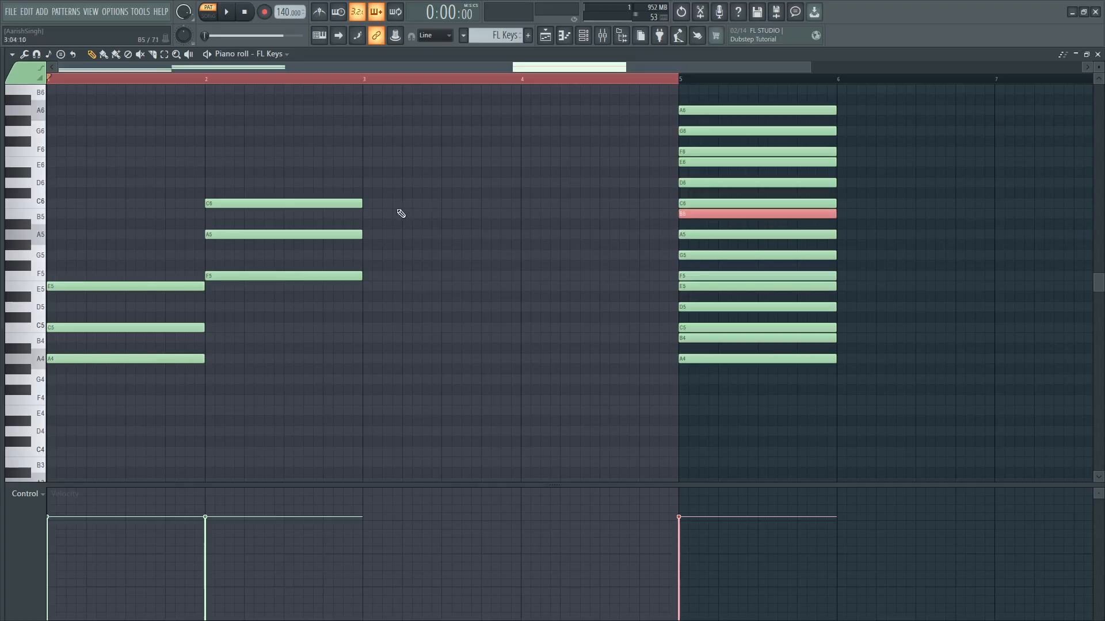
pyautogui.click(362, 214)
pyautogui.click(371, 183)
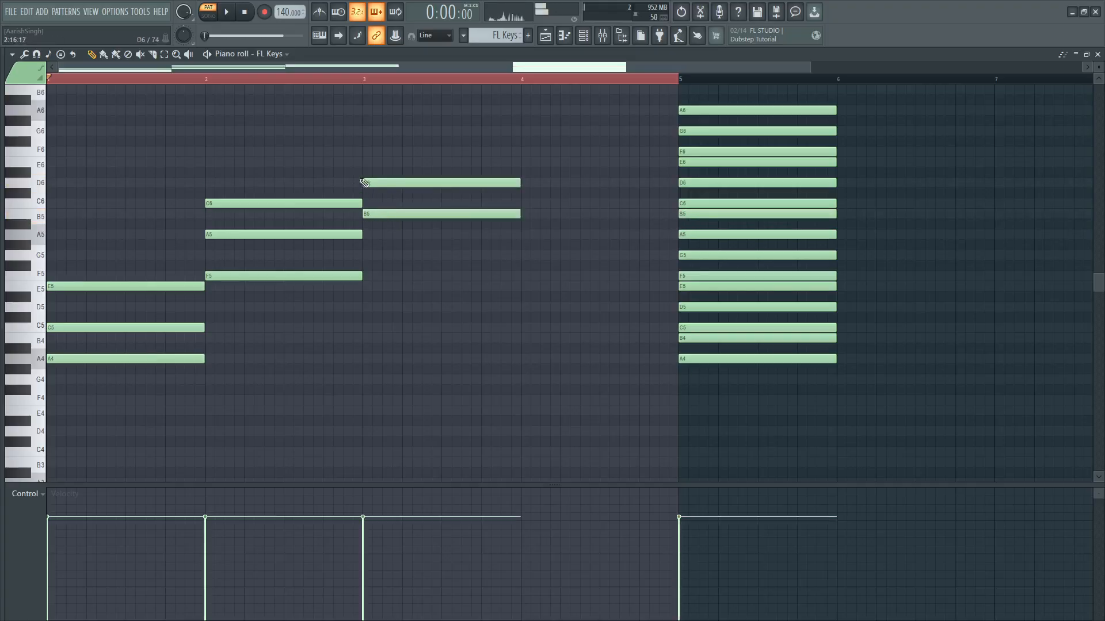
pyautogui.click(364, 152)
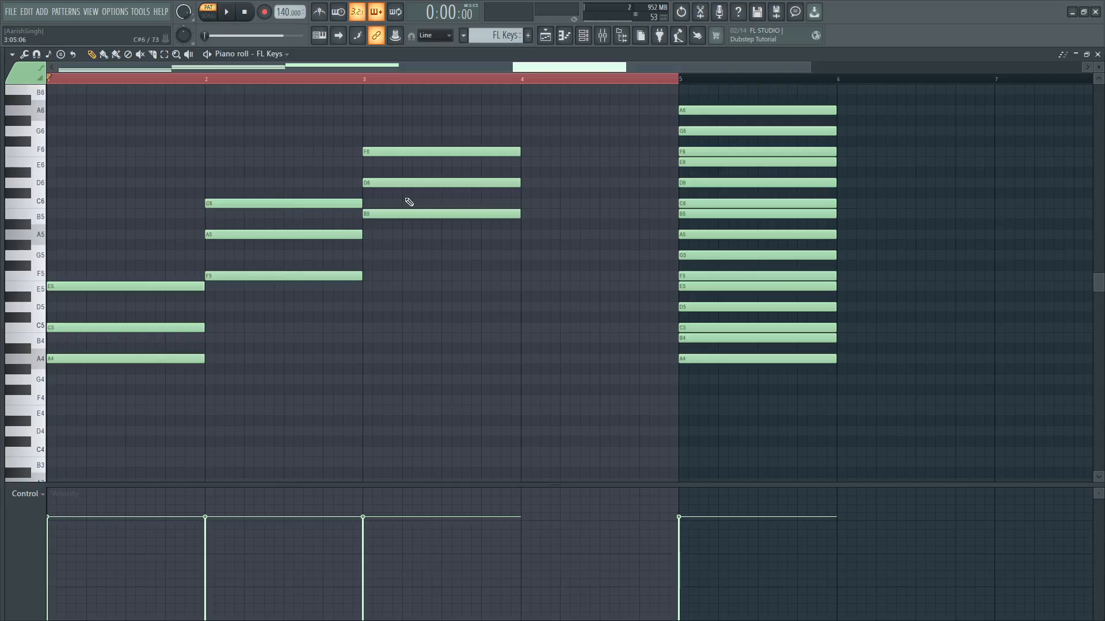
# Count down the scale column from D5 to A4, draw an A5, C6, E6 triad at bar 4, and play the progression.
pyautogui.click(427, 187)
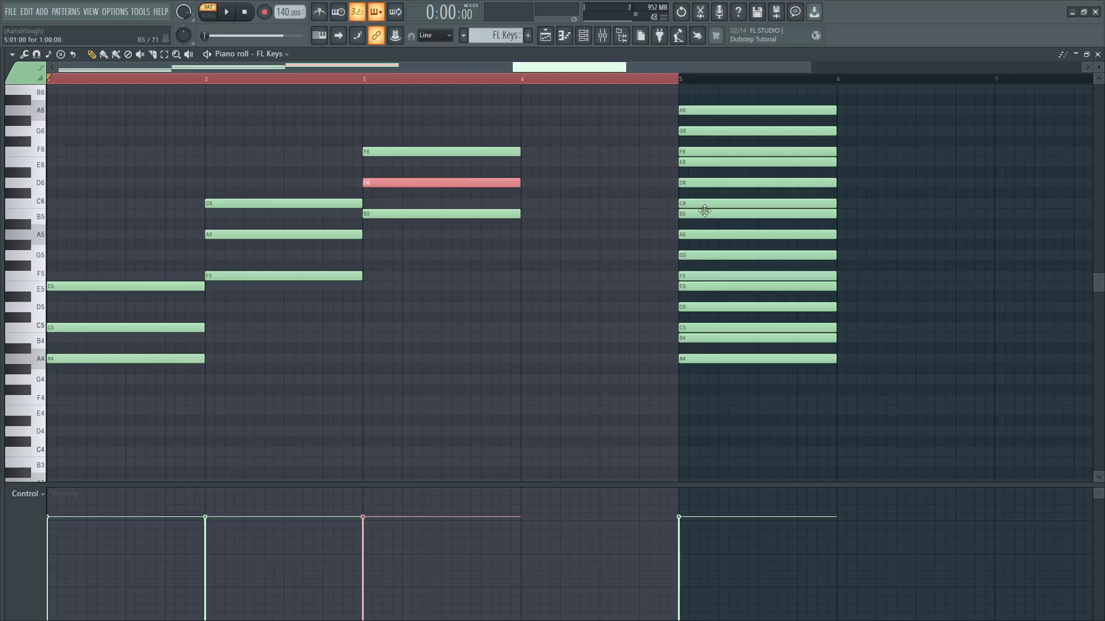
pyautogui.click(692, 306)
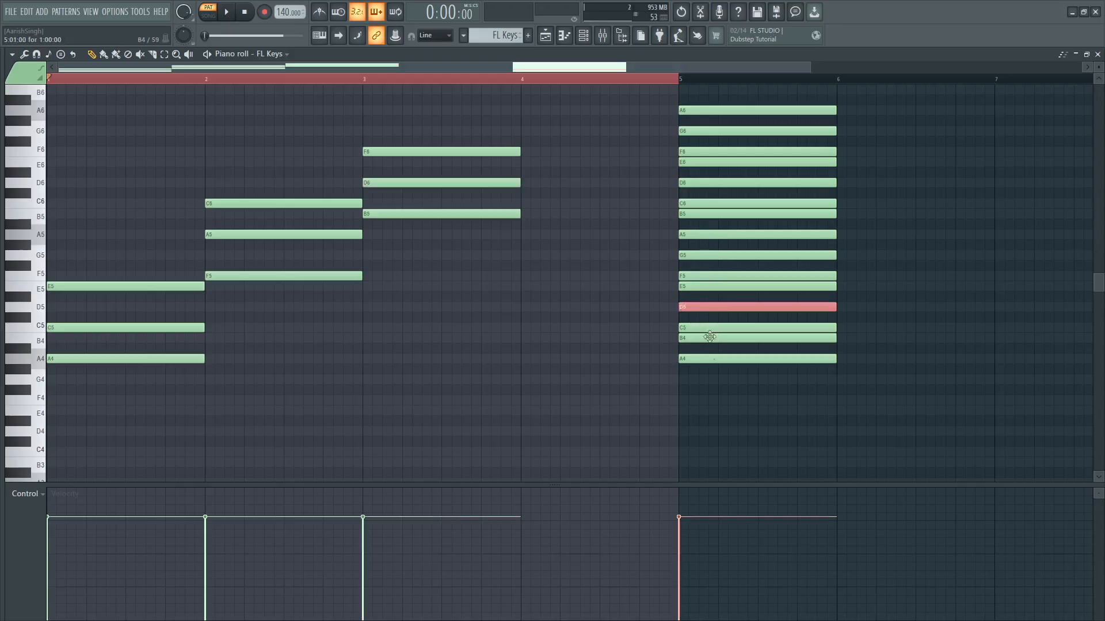
pyautogui.click(707, 326)
pyautogui.click(693, 338)
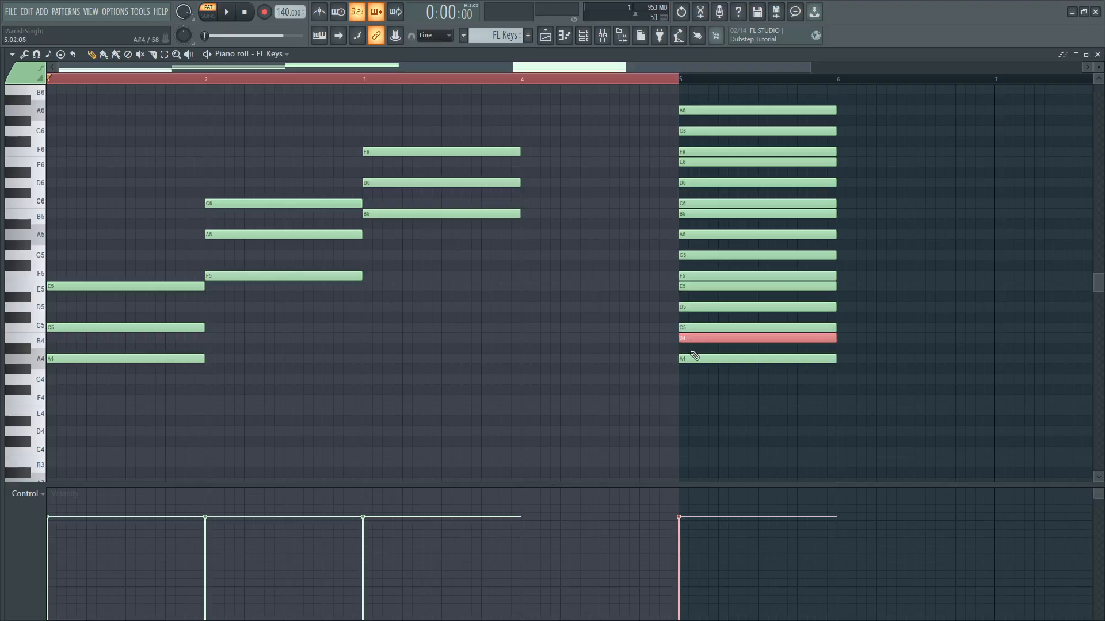
pyautogui.click(685, 359)
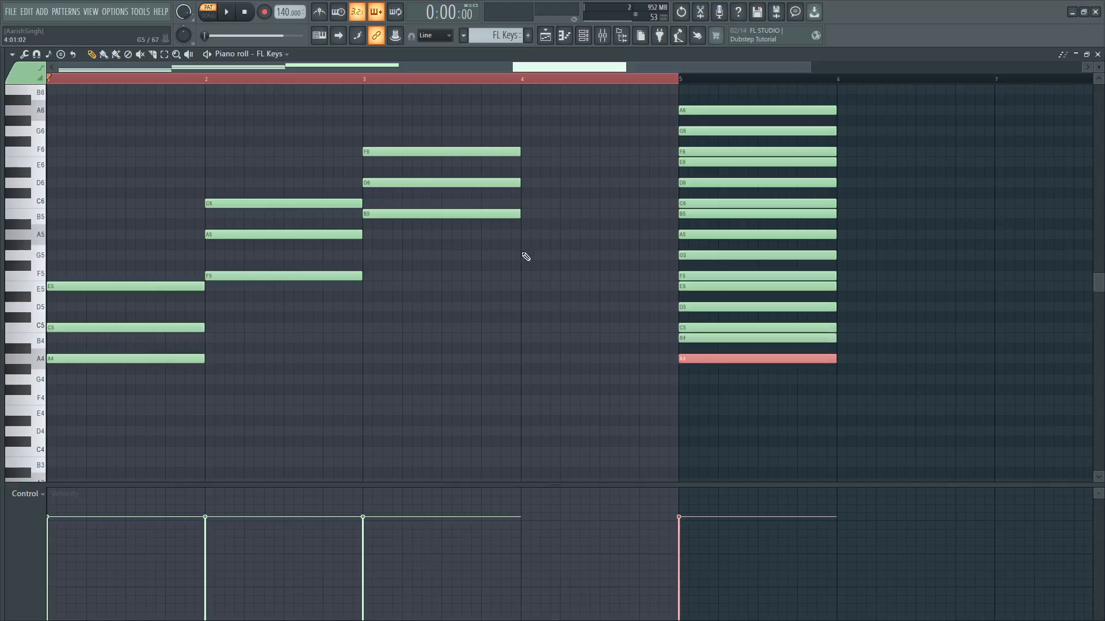
pyautogui.click(526, 234)
pyautogui.click(525, 203)
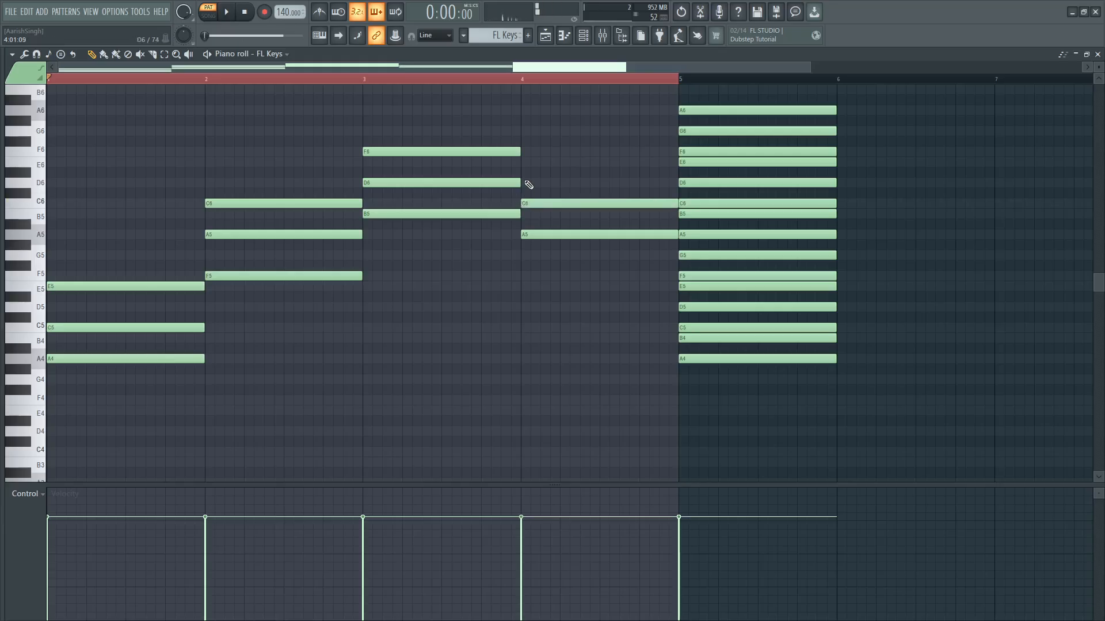
pyautogui.click(525, 161)
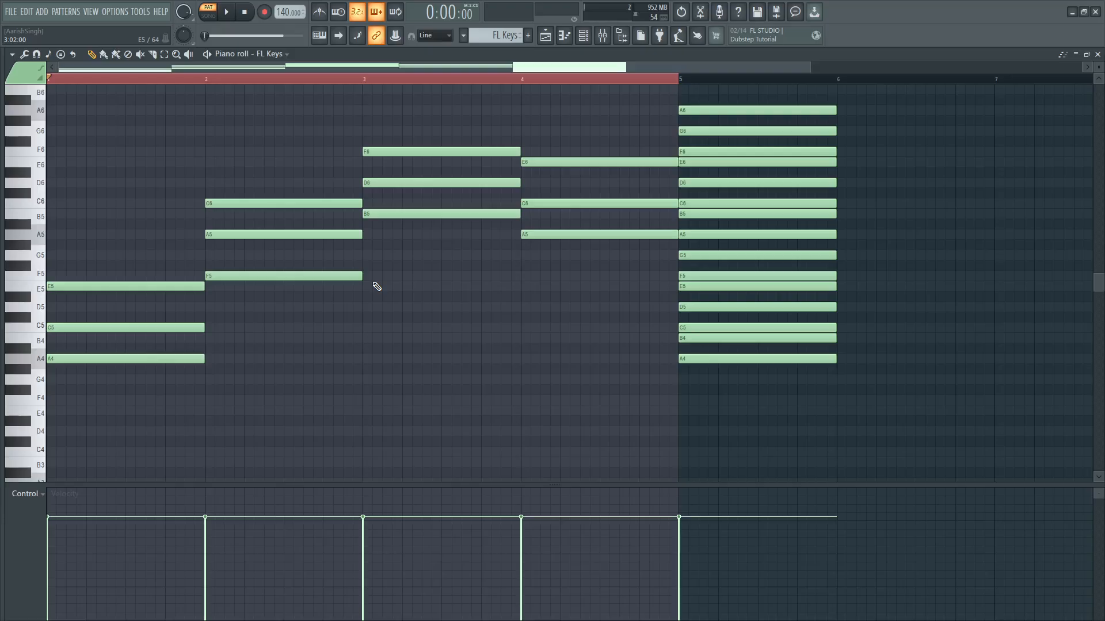
pyautogui.press('space')
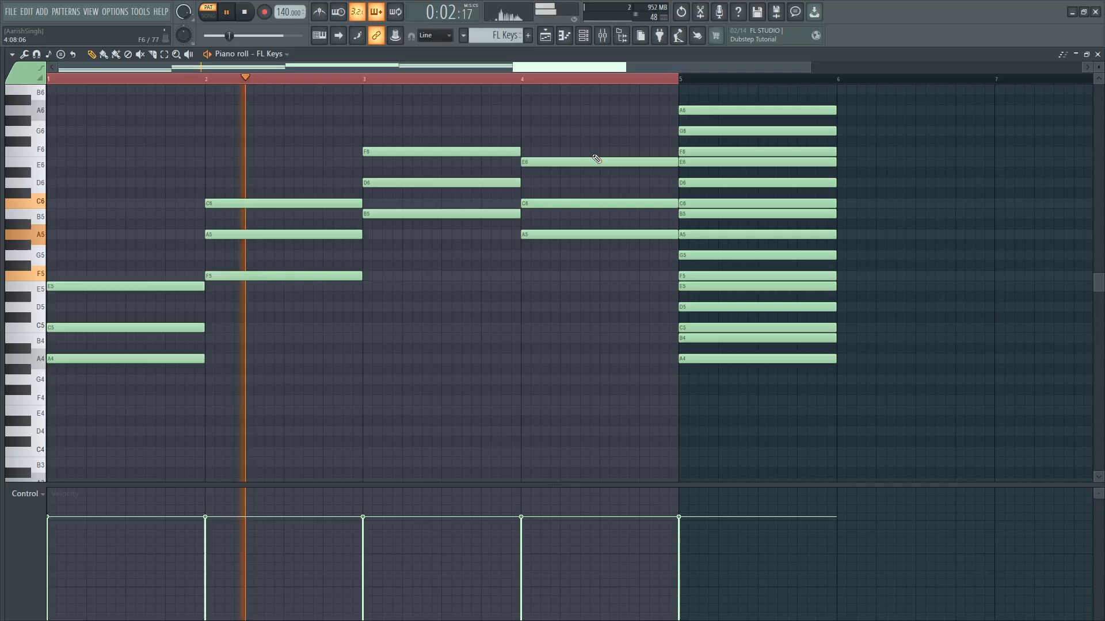
pyautogui.press('space')
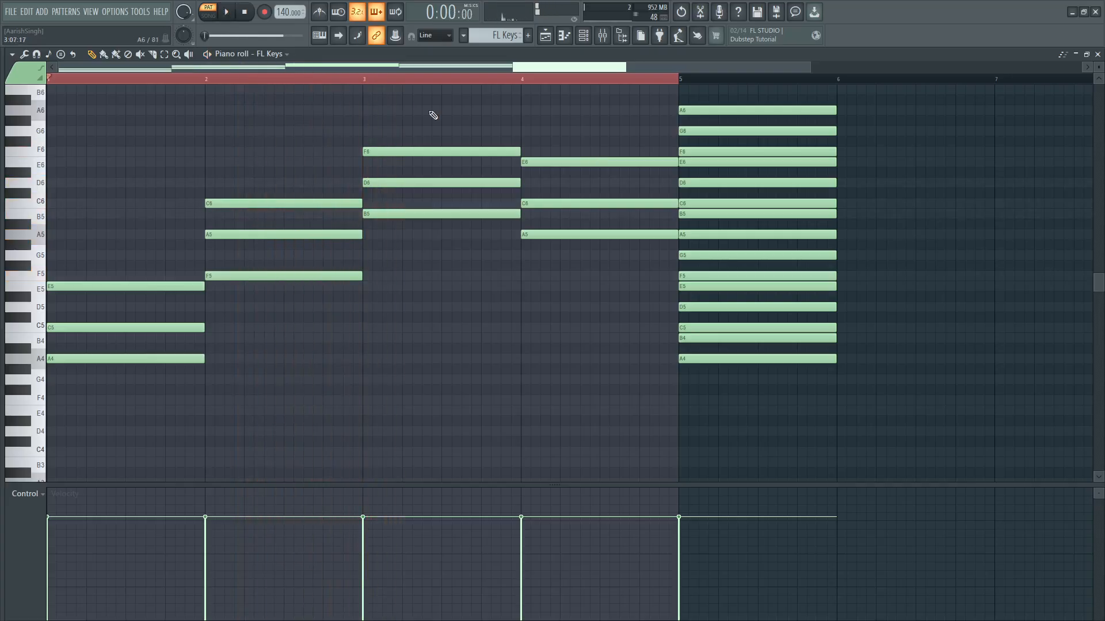
# Transpose the triads at bars 2, 3 and 4 down one octave.
pyautogui.moveTo(268, 147); pyautogui.dragTo(309, 188)
pyautogui.moveTo(423, 116); pyautogui.dragTo(424, 230)
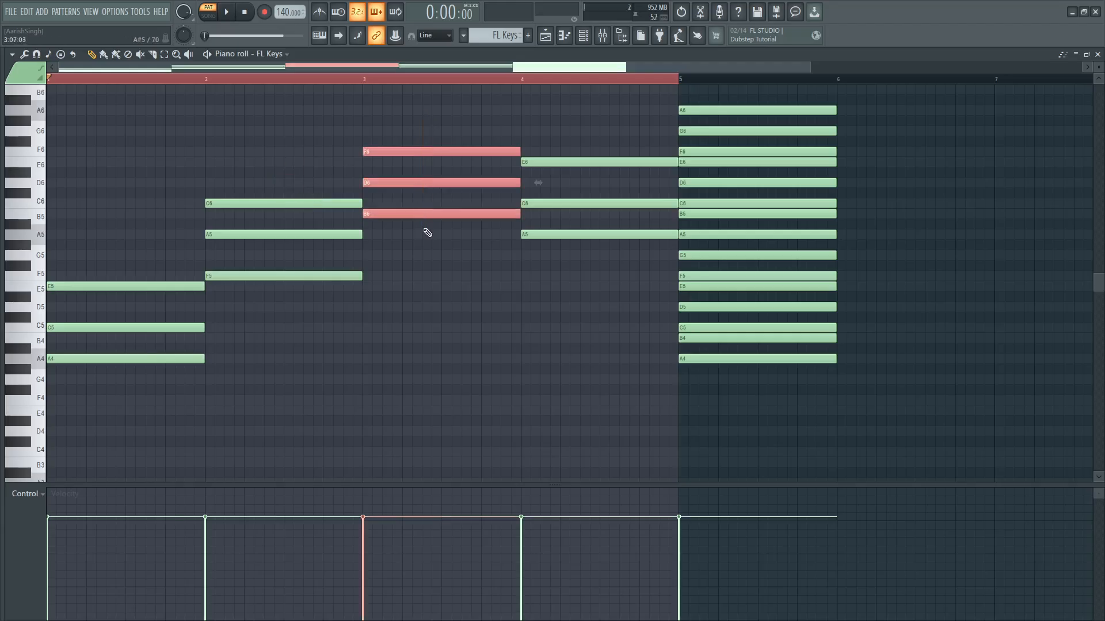
pyautogui.hotkey('ctrl', 'Down')
pyautogui.moveTo(310, 168); pyautogui.dragTo(286, 277)
pyautogui.hotkey('ctrl', 'Down')
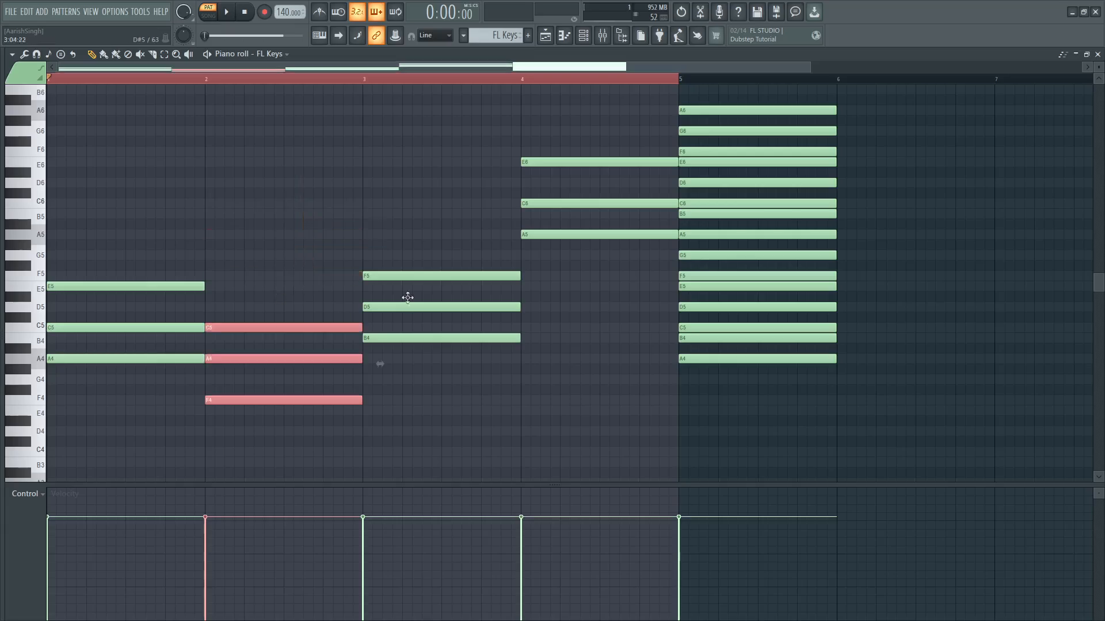
pyautogui.moveTo(635, 127); pyautogui.dragTo(609, 264)
pyautogui.hotkey('ctrl', 'Down')
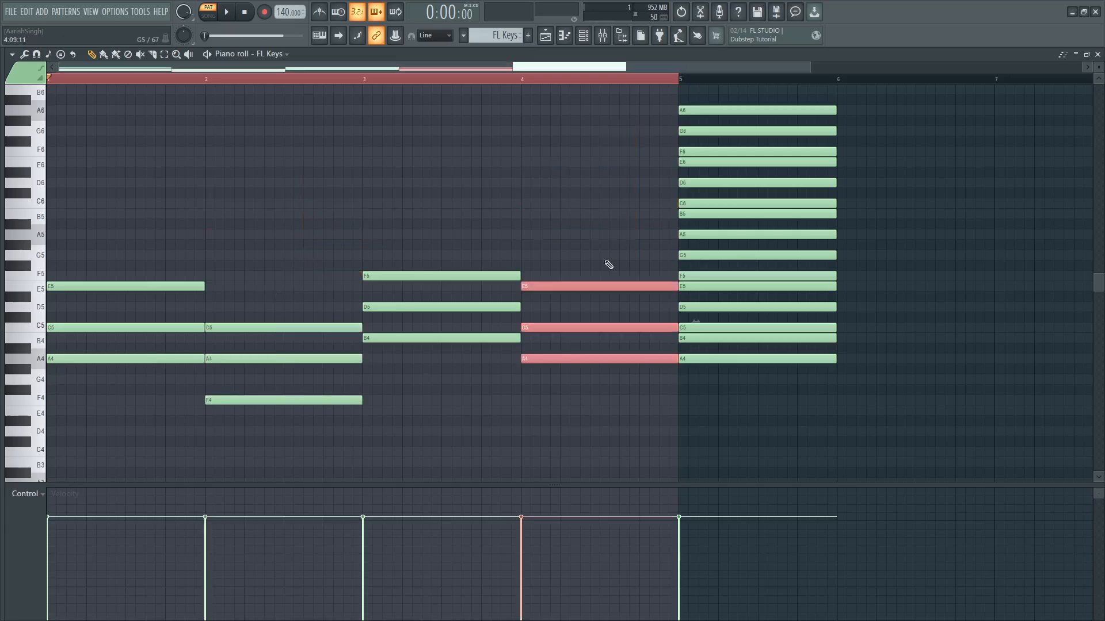
# Play back the lowered four-bar progression and delete the chords in bars 2 to 4.
pyautogui.press('space')
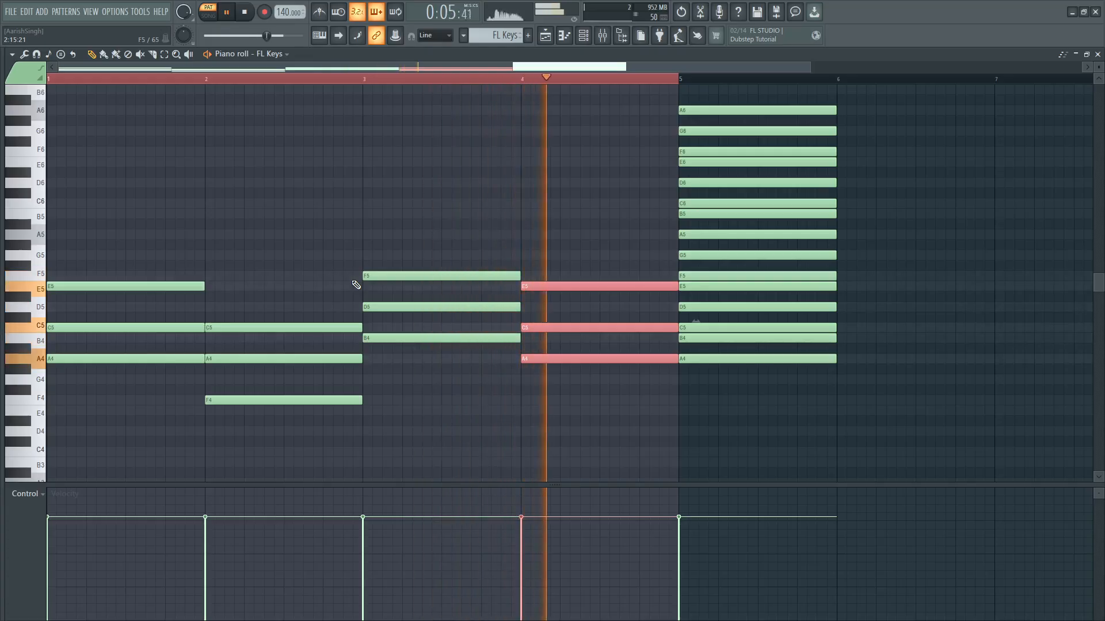
pyautogui.press('space')
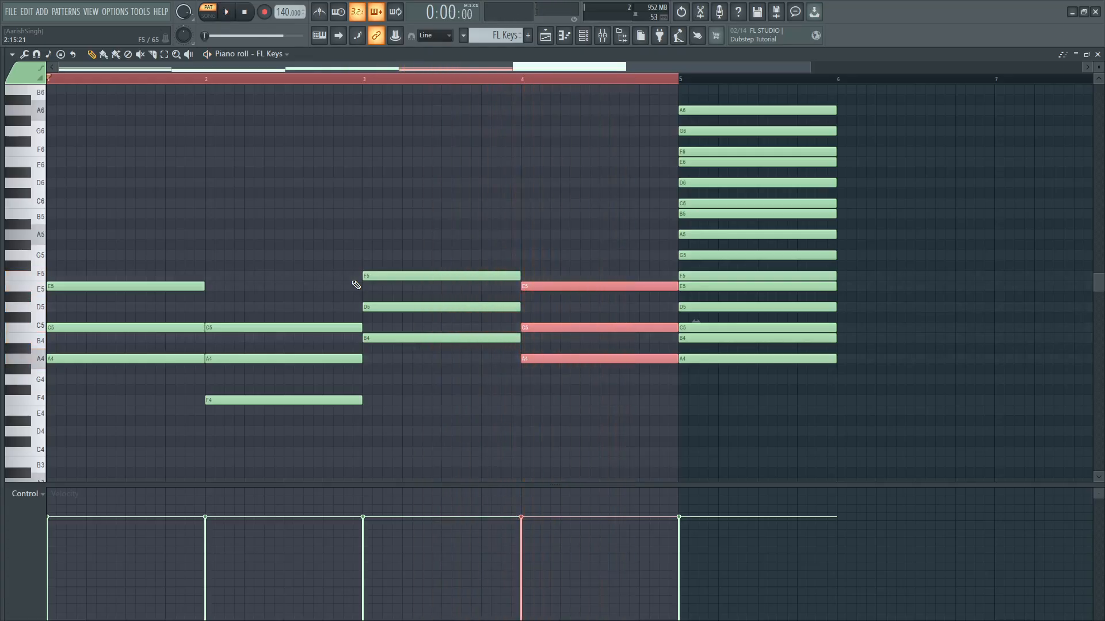
pyautogui.moveTo(647, 426)
pyautogui.mouseDown()
pyautogui.moveTo(622, 395)
pyautogui.moveTo(444, 295)
pyautogui.moveTo(291, 390)
pyautogui.moveTo(247, 297)
pyautogui.mouseUp()
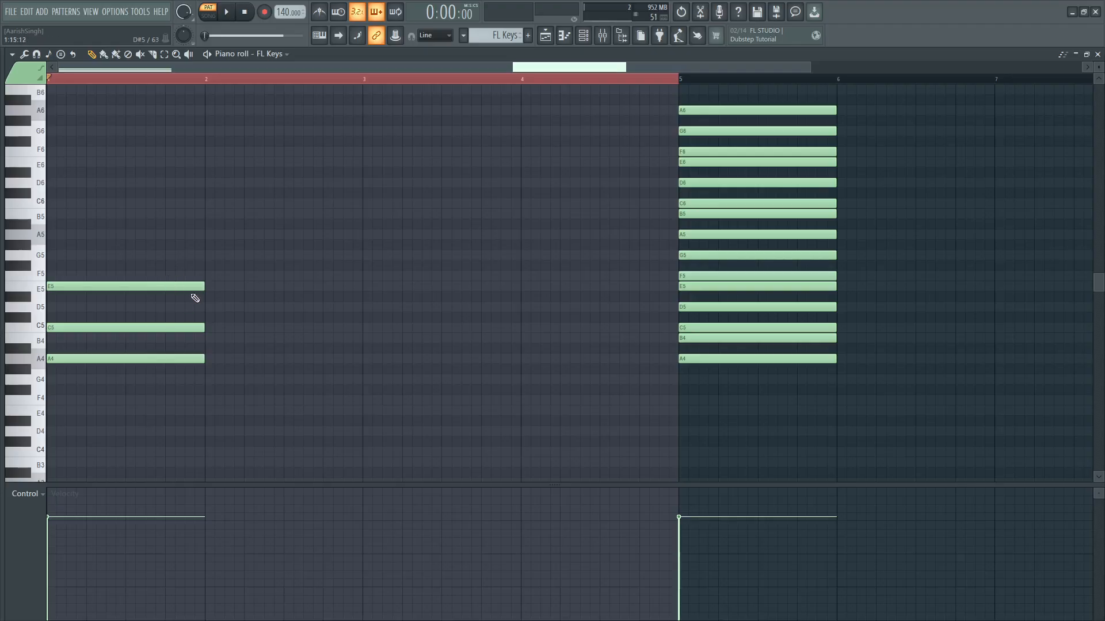
# Single out E5 in the bar 1 triad and count up the scale column at bar 5 from E5 to A5.
pyautogui.moveTo(177, 231); pyautogui.dragTo(142, 297)
pyautogui.keyDown('ctrl'); pyautogui.click(207, 263); pyautogui.keyUp('ctrl')
pyautogui.moveTo(201, 244); pyautogui.dragTo(155, 305)
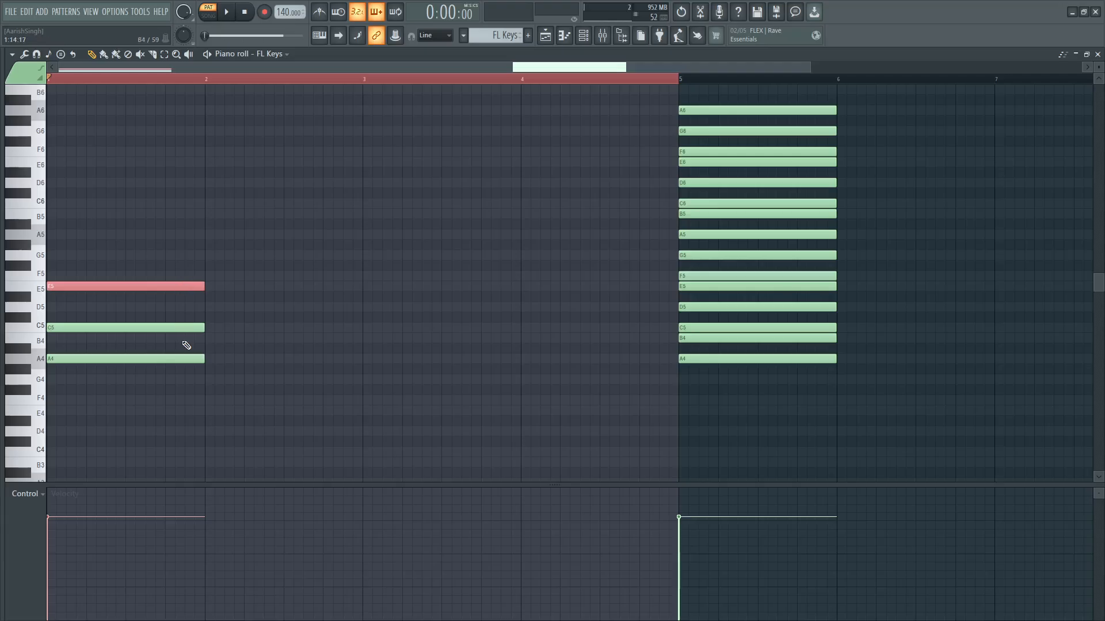
pyautogui.keyDown('ctrl'); pyautogui.click(177, 240); pyautogui.keyUp('ctrl')
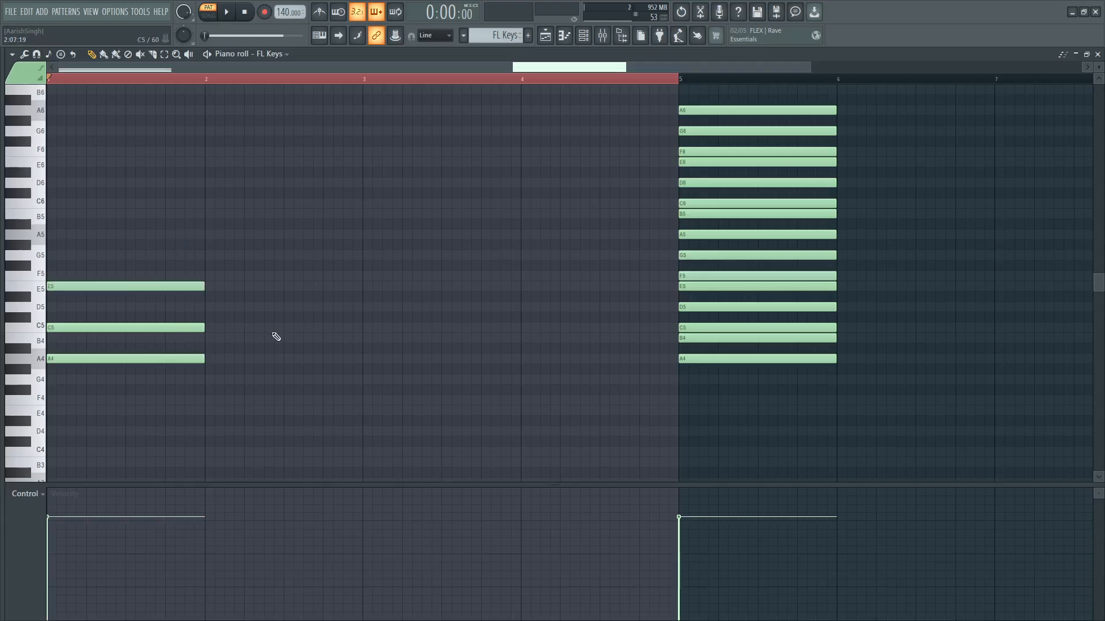
pyautogui.moveTo(154, 261); pyautogui.dragTo(149, 292)
pyautogui.keyDown('ctrl'); pyautogui.click(164, 264); pyautogui.keyUp('ctrl')
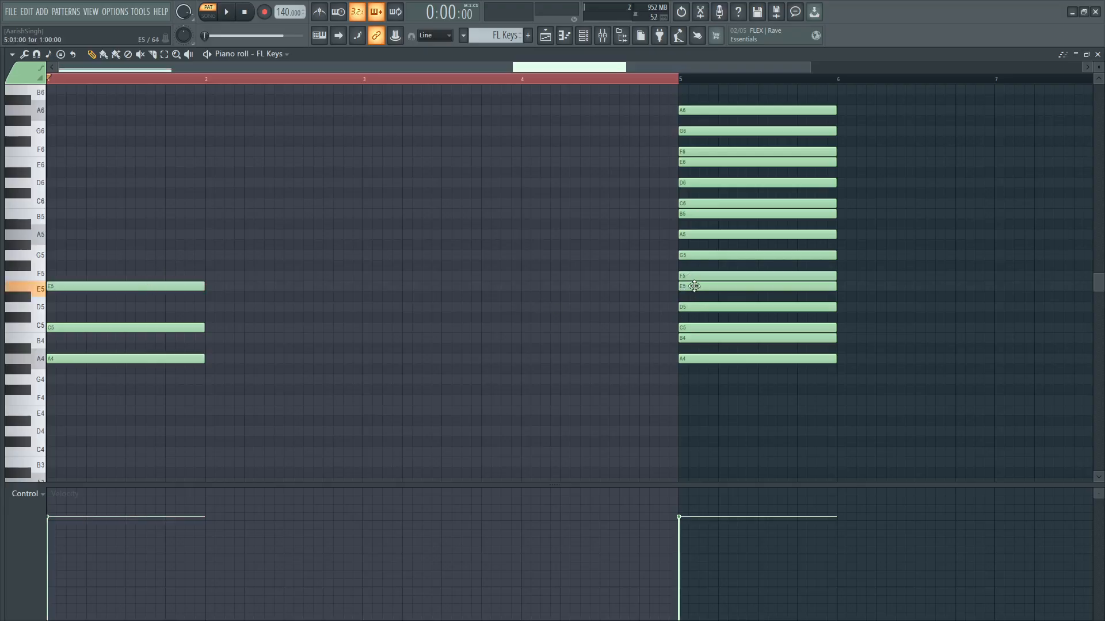
pyautogui.moveTo(693, 283); pyautogui.dragTo(652, 287)
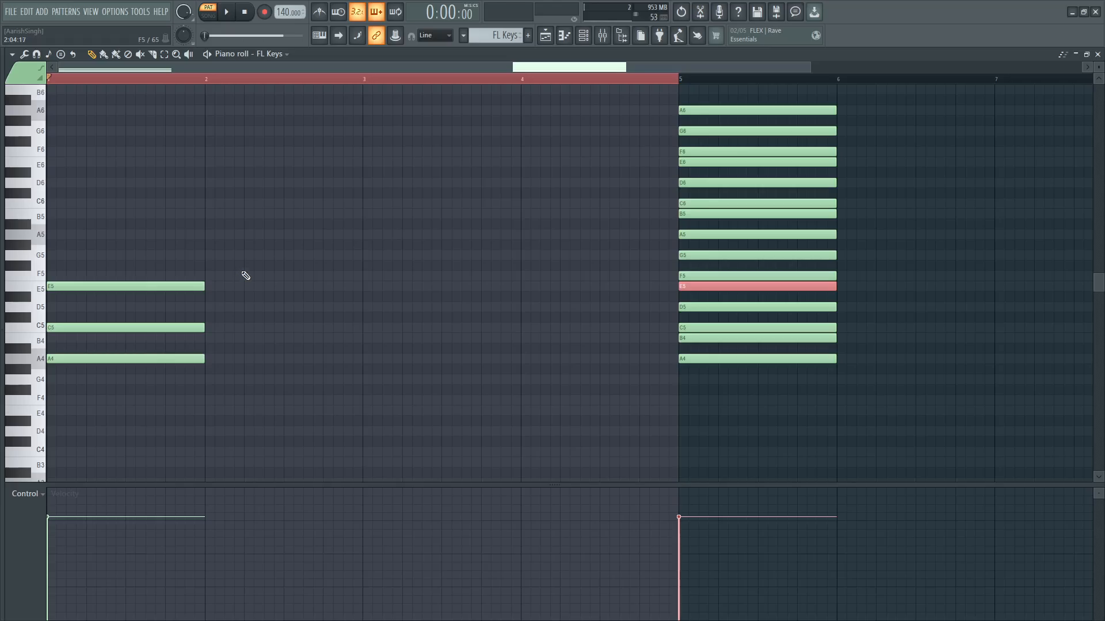
pyautogui.moveTo(163, 266); pyautogui.dragTo(159, 299)
pyautogui.keyDown('ctrl'); pyautogui.click(316, 286); pyautogui.keyUp('ctrl')
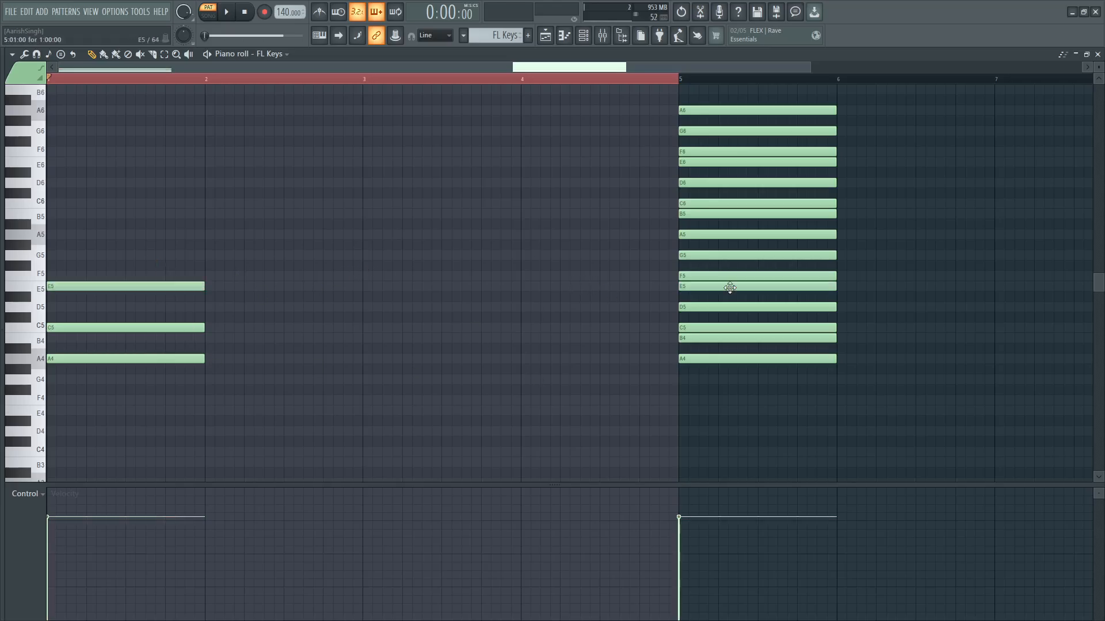
pyautogui.click(709, 285)
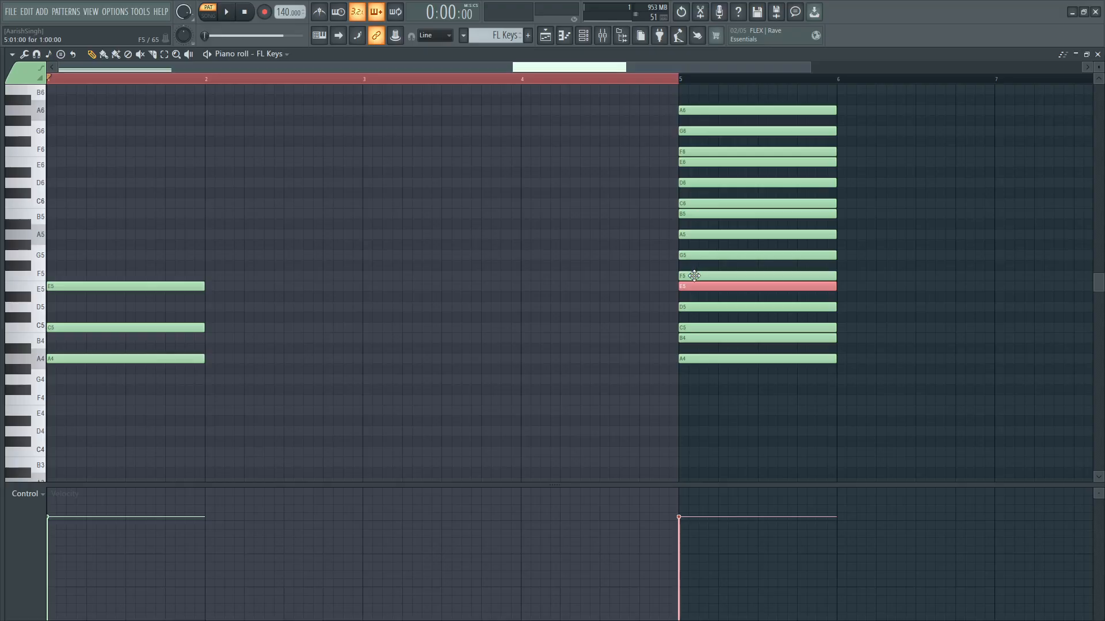
pyautogui.moveTo(693, 275); pyautogui.dragTo(686, 235)
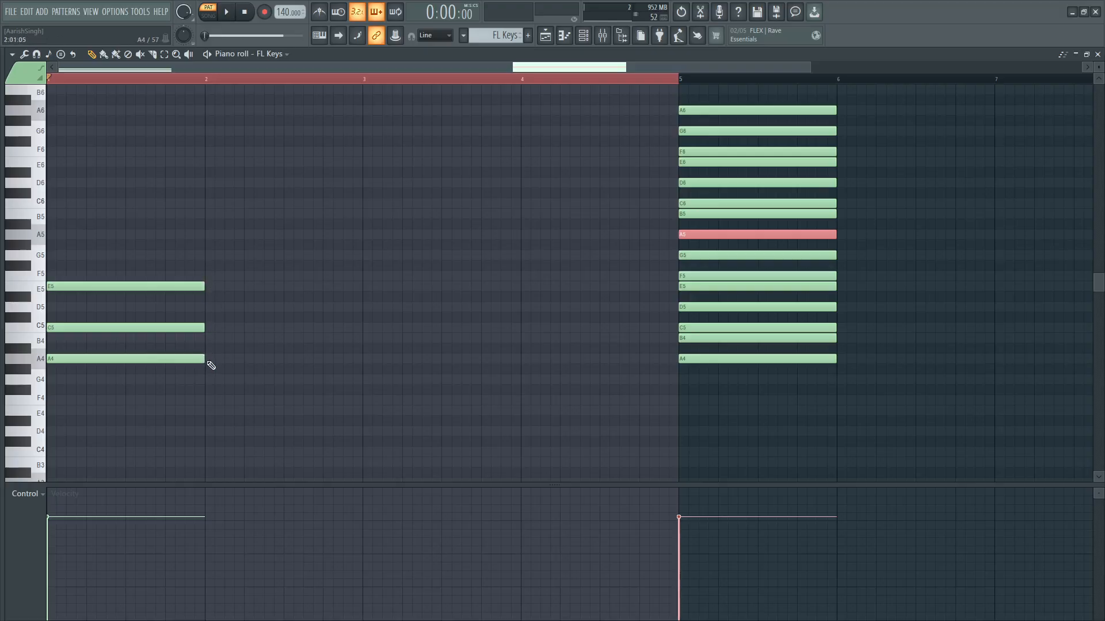
pyautogui.click(175, 286)
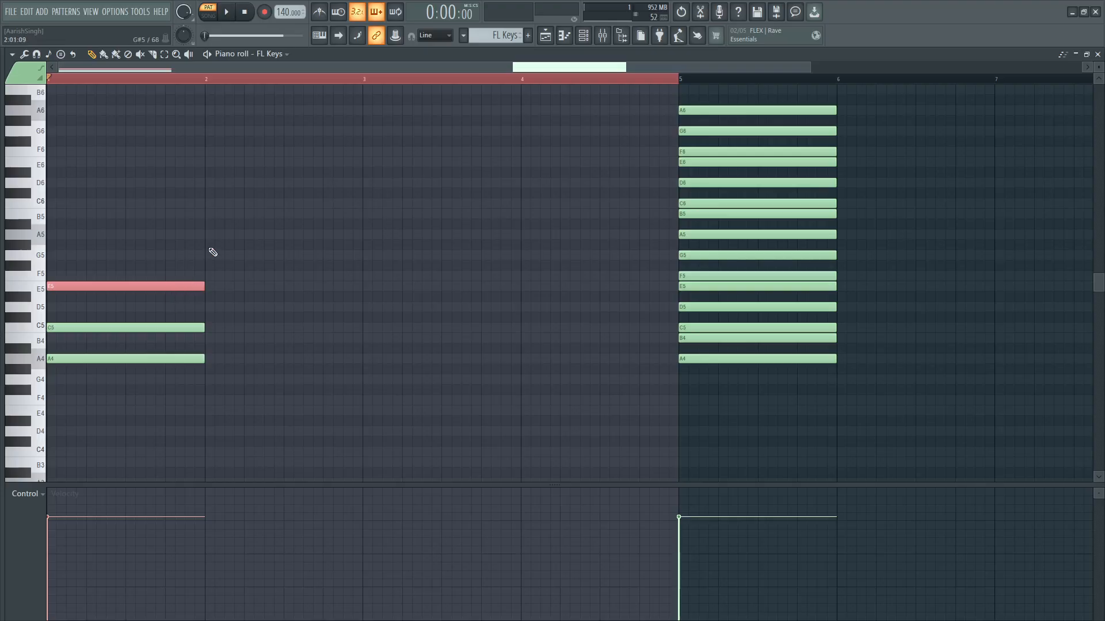
# Count up the scale column at bar 5 from E5 to A5 and try A4 as the root note at bar 2.
pyautogui.click(193, 358)
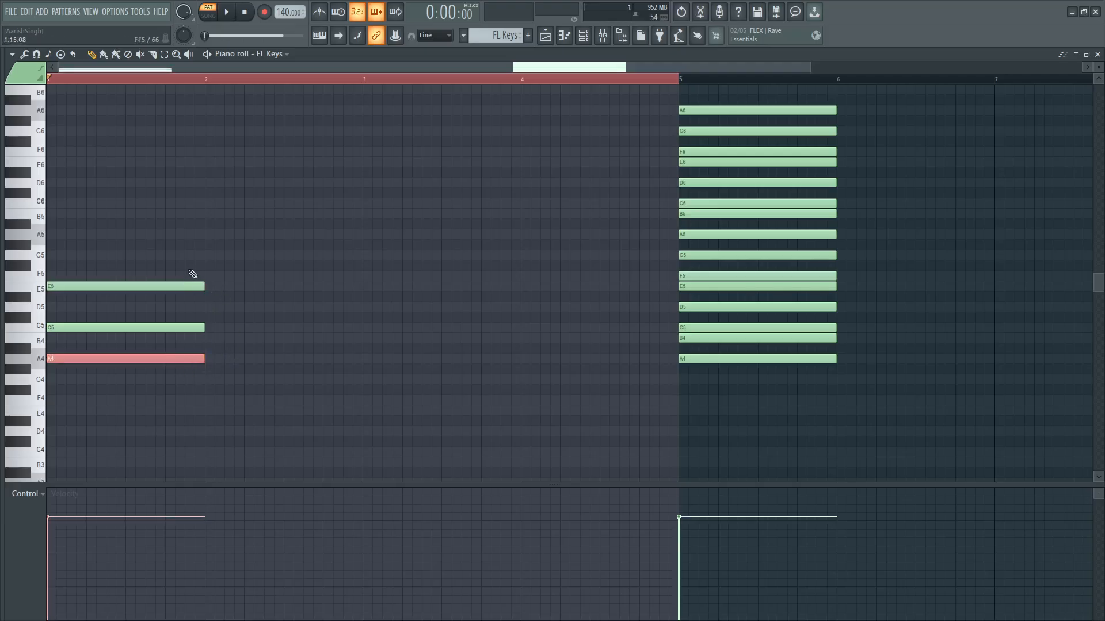
pyautogui.click(191, 286)
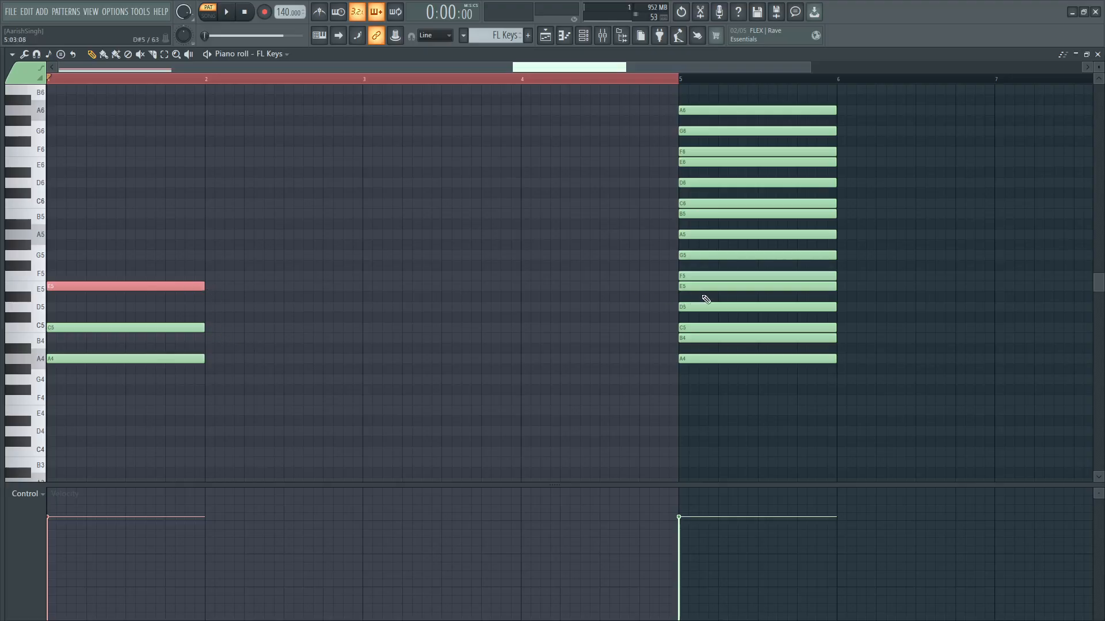
pyautogui.click(693, 286)
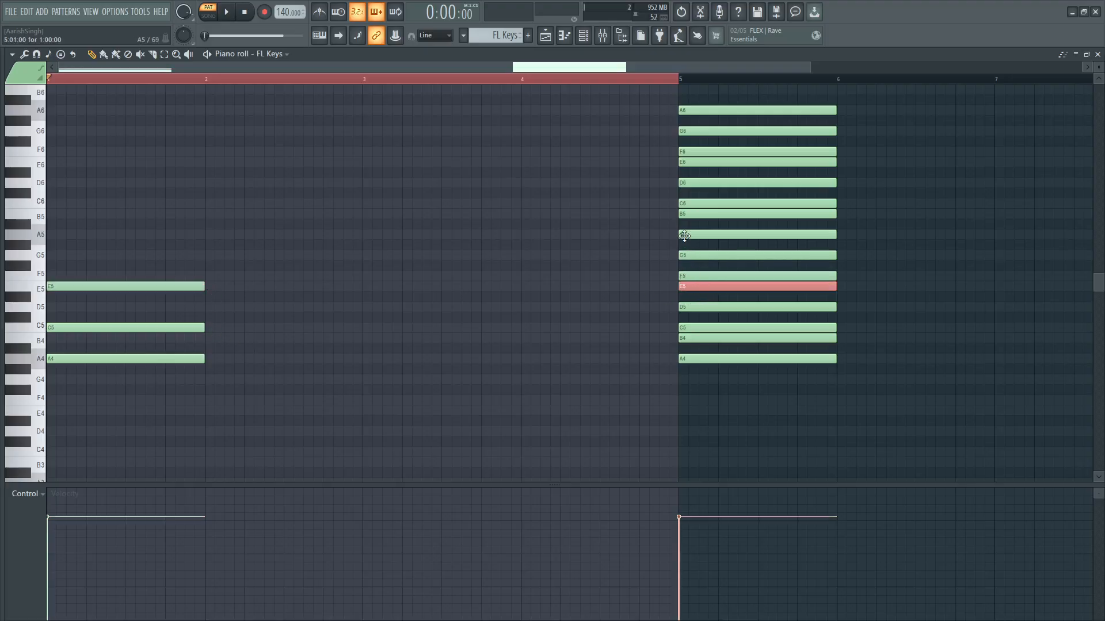
pyautogui.click(684, 235)
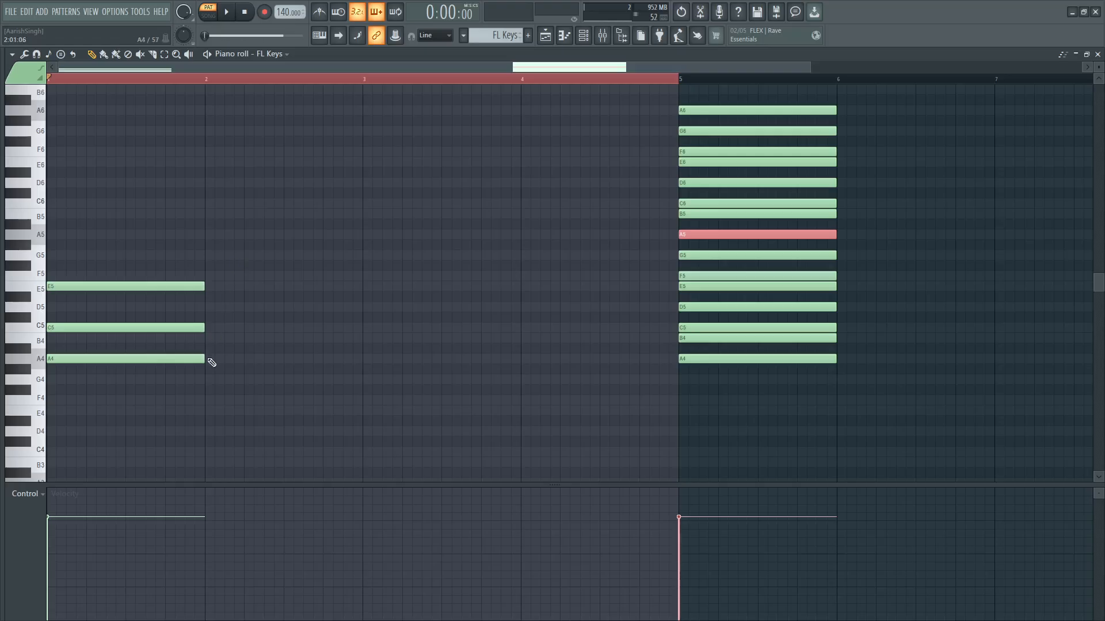
pyautogui.click(209, 359)
pyautogui.rightClick(248, 359)
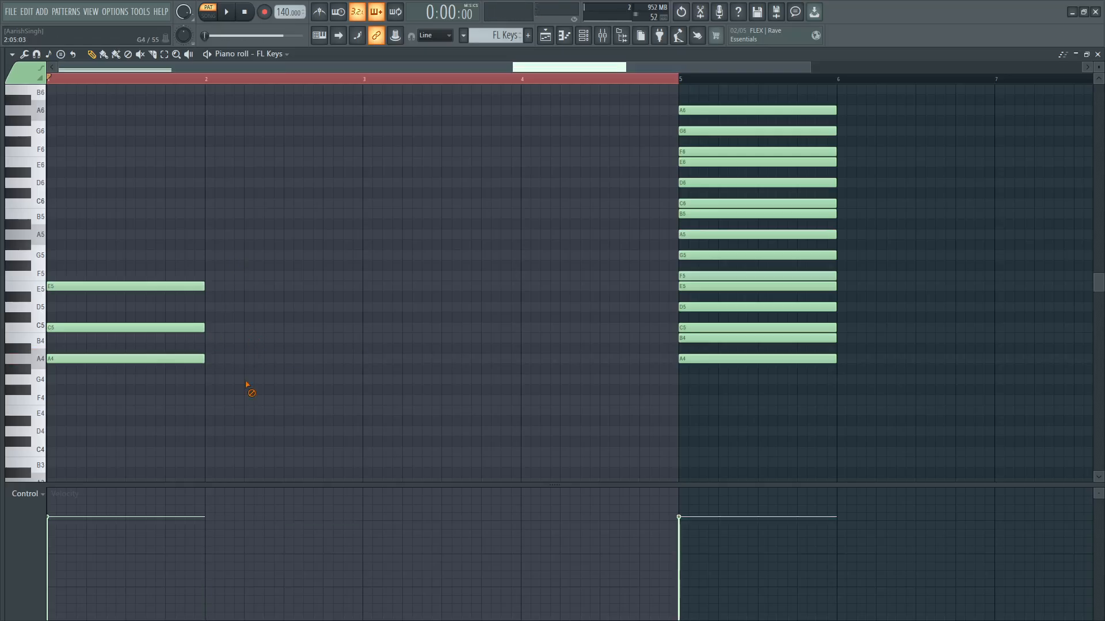
# Single out C5 in bar 1, count up the scale column from C5 to F5, and try F5 as the bar 2 root.
pyautogui.click(198, 327)
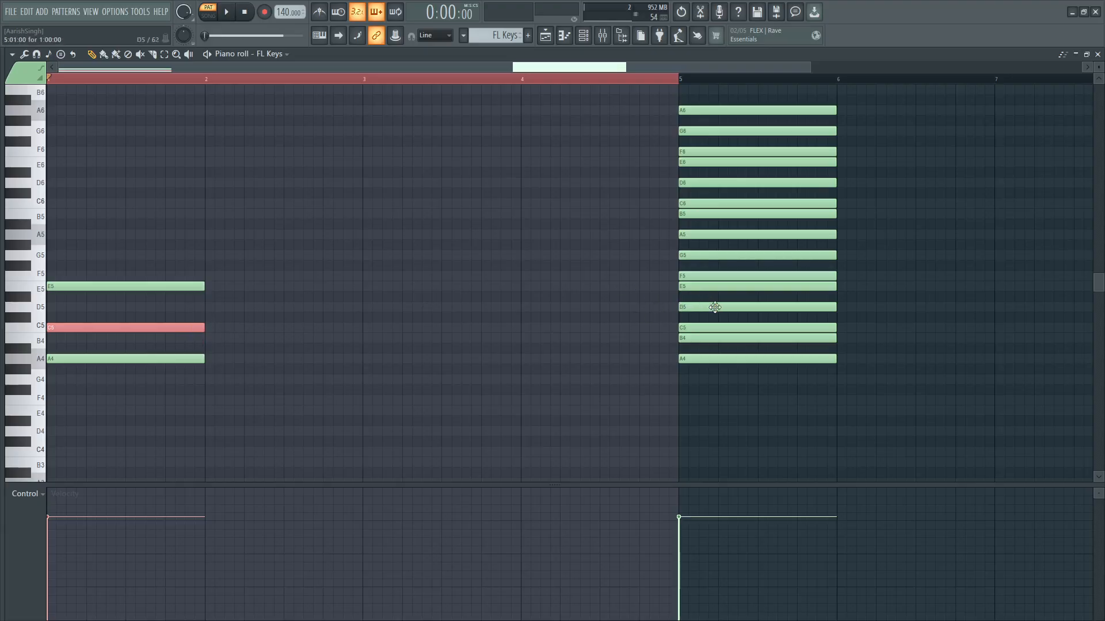
pyautogui.click(690, 327)
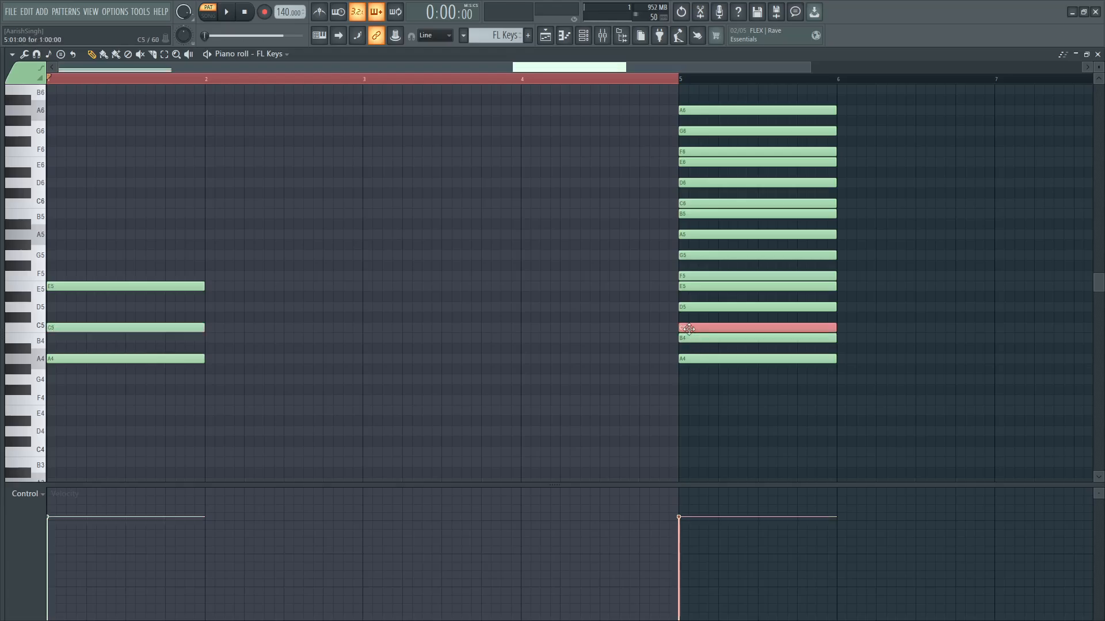
pyautogui.click(688, 308)
pyautogui.click(687, 285)
pyautogui.click(685, 276)
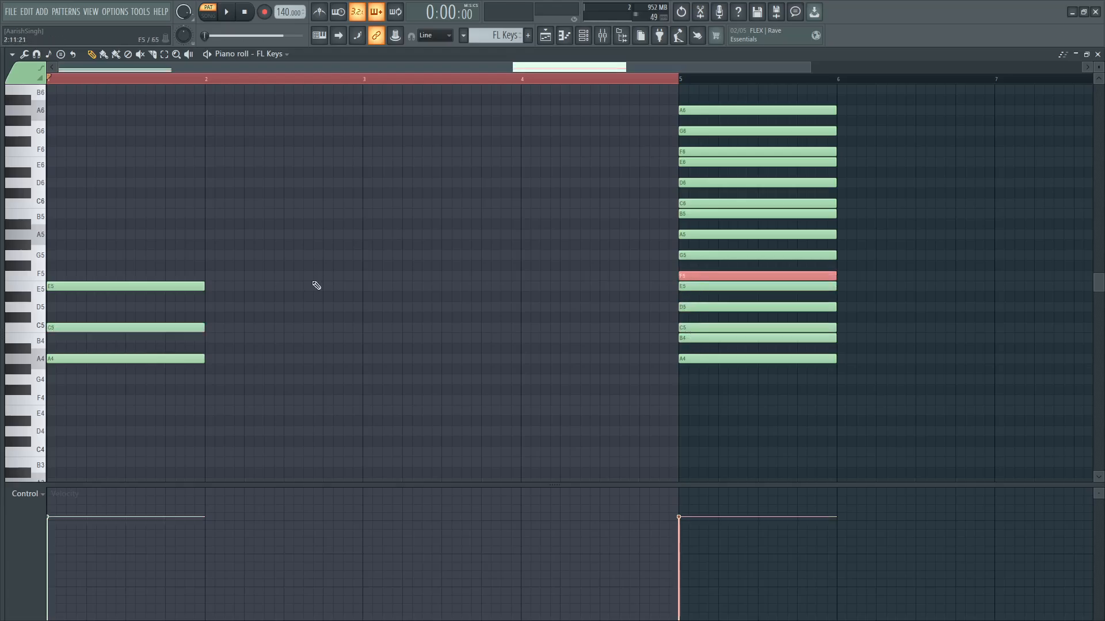
pyautogui.click(207, 276)
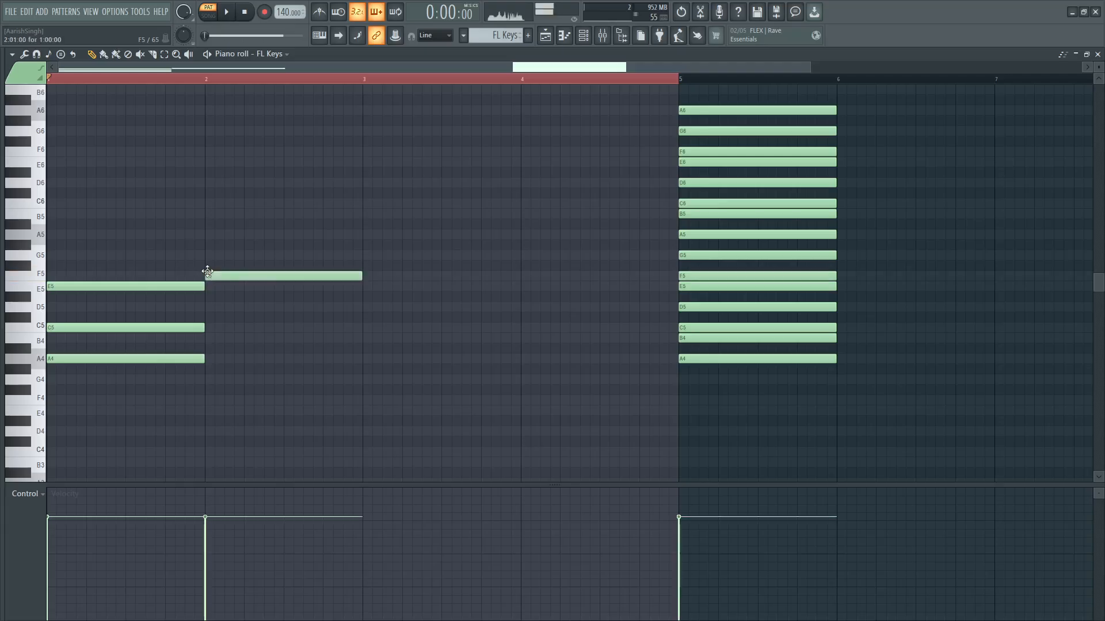
pyautogui.rightClick(240, 277)
# Count down the scale column from E5 to B4, draw a B4, D5, F5 triad at bar 2, and play both chords.
pyautogui.click(159, 286)
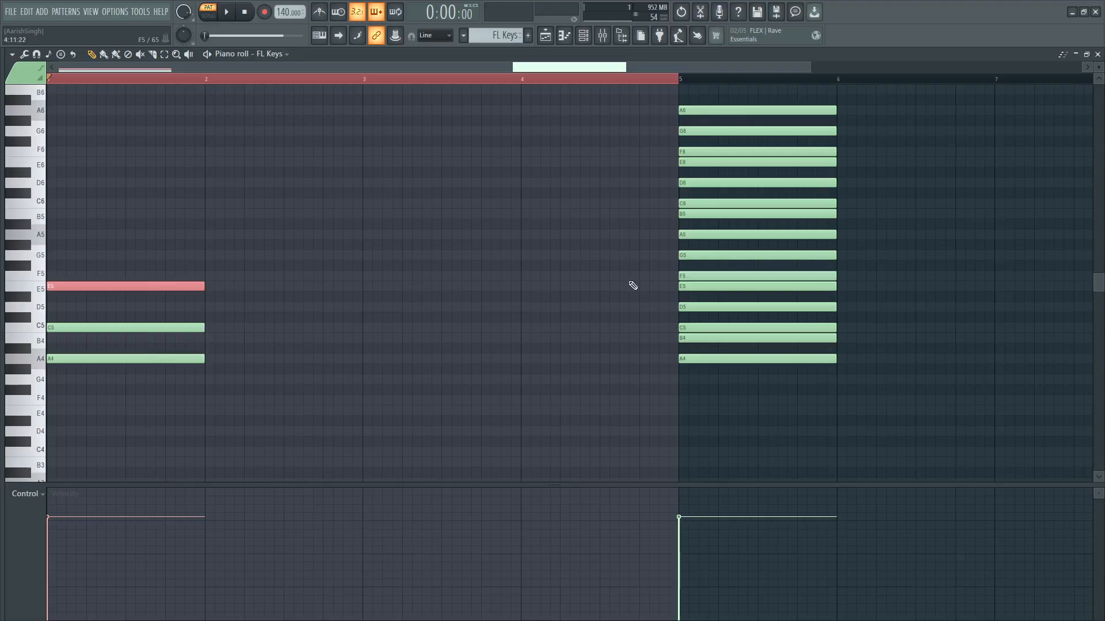
pyautogui.click(701, 286)
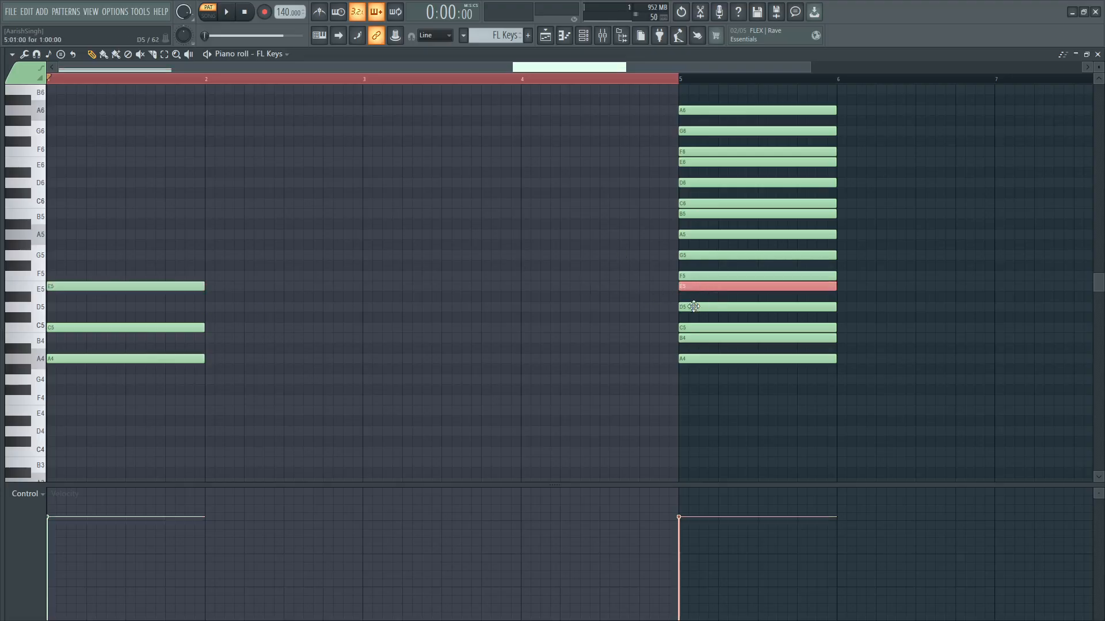
pyautogui.click(698, 328)
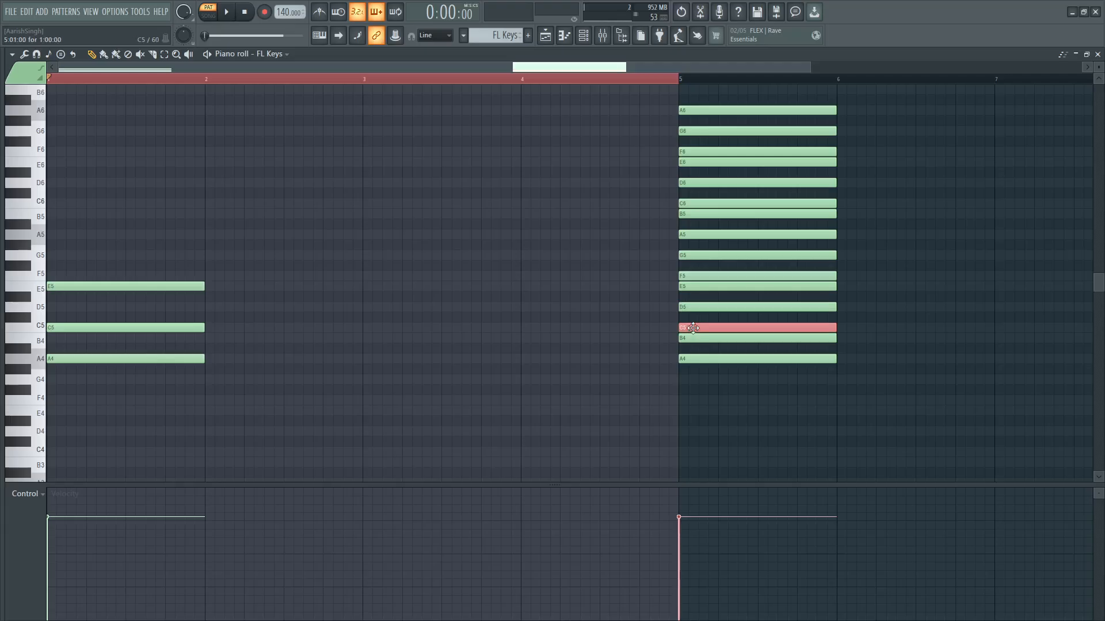
pyautogui.click(686, 338)
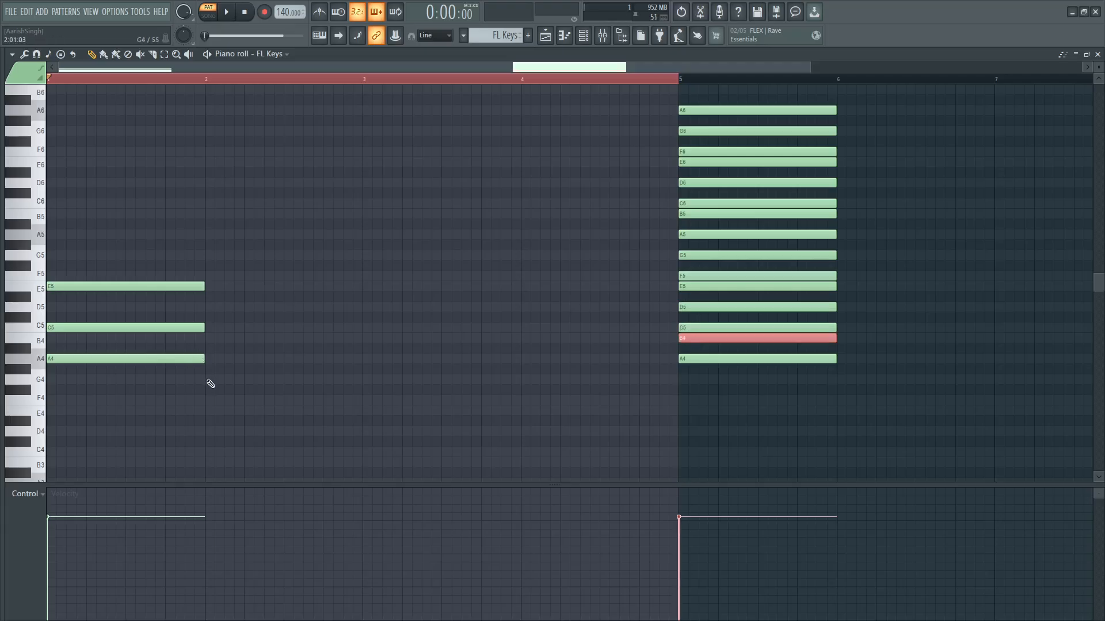
pyautogui.click(208, 338)
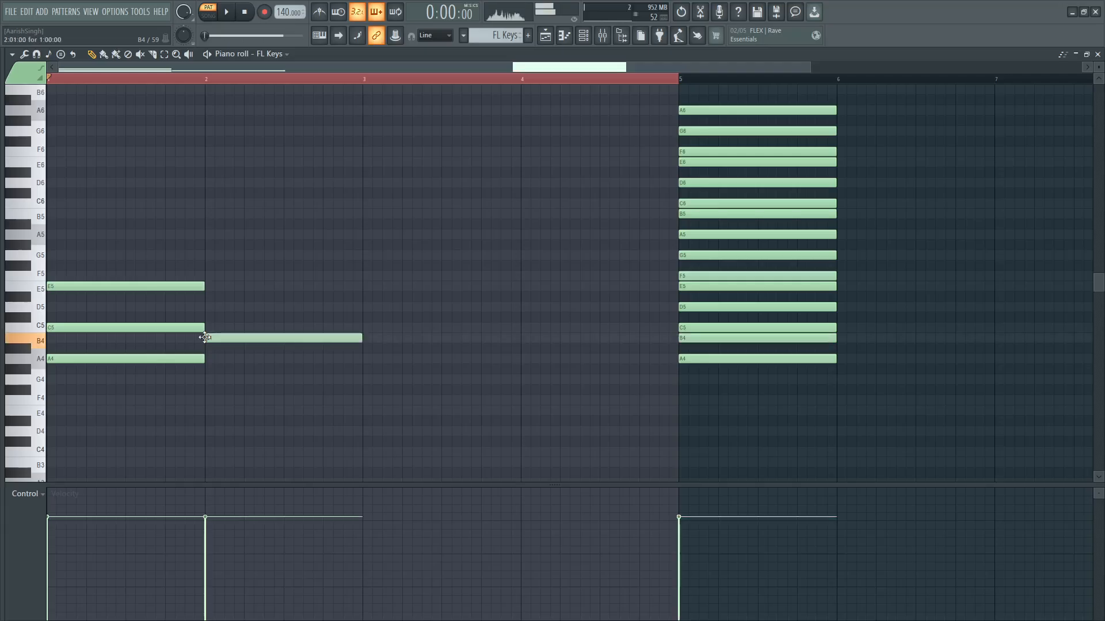
pyautogui.click(210, 307)
pyautogui.click(210, 276)
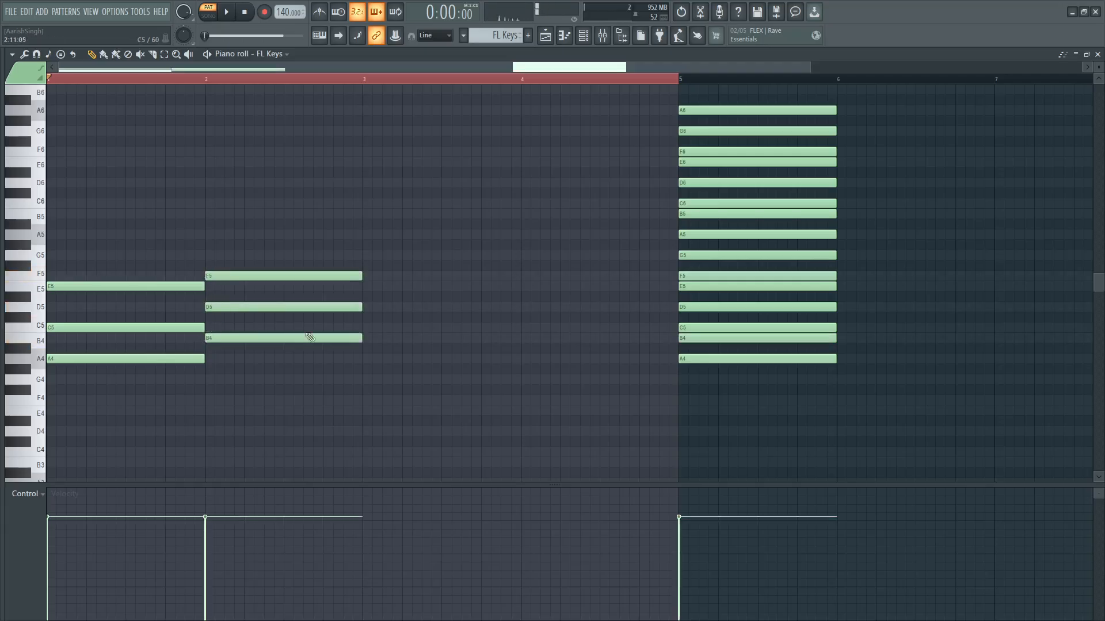
pyautogui.press('space')
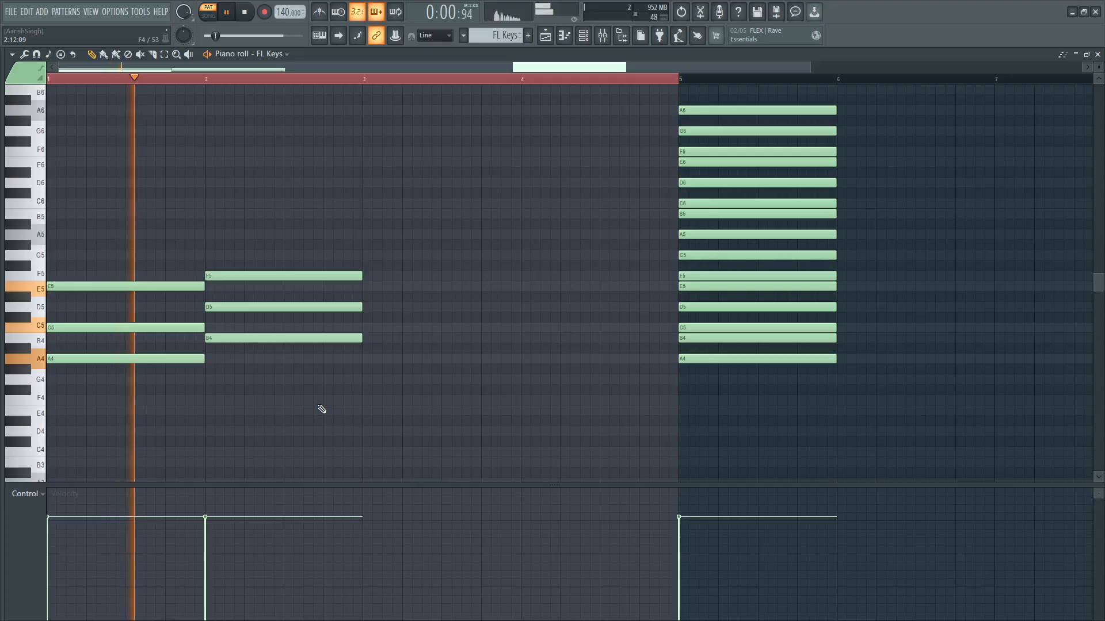
pyautogui.press('space')
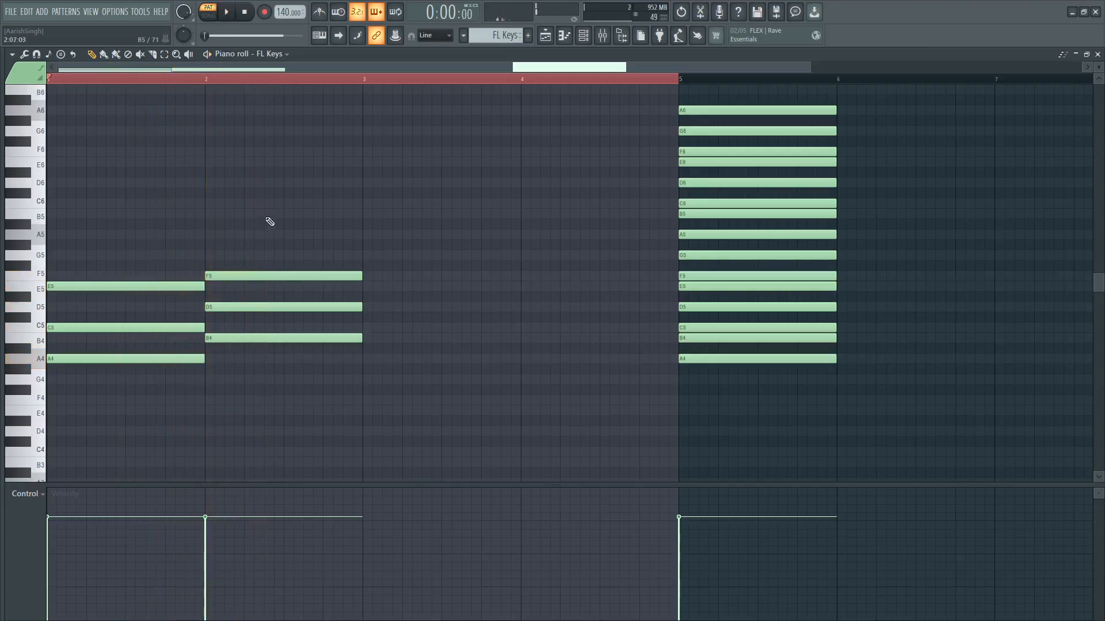
# Single out the three notes of the bar 2 triad to examine the chord.
pyautogui.moveTo(260, 189); pyautogui.dragTo(239, 358)
pyautogui.click(242, 222)
pyautogui.moveTo(265, 199); pyautogui.dragTo(253, 375)
pyautogui.click(231, 218)
pyautogui.click(228, 337)
pyautogui.click(214, 320)
pyautogui.moveTo(236, 220); pyautogui.dragTo(237, 375)
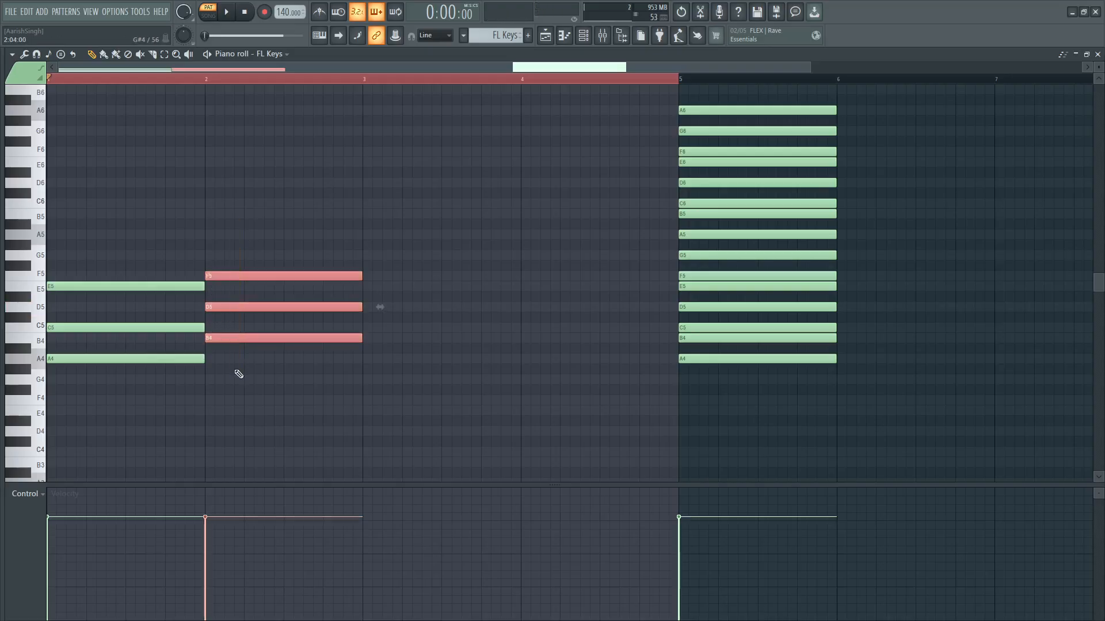
# Single out the bar 1 triad, try raising its middle note to C#5, and undo the change.
pyautogui.click(151, 213)
pyautogui.moveTo(110, 230); pyautogui.dragTo(99, 385)
pyautogui.click(129, 232)
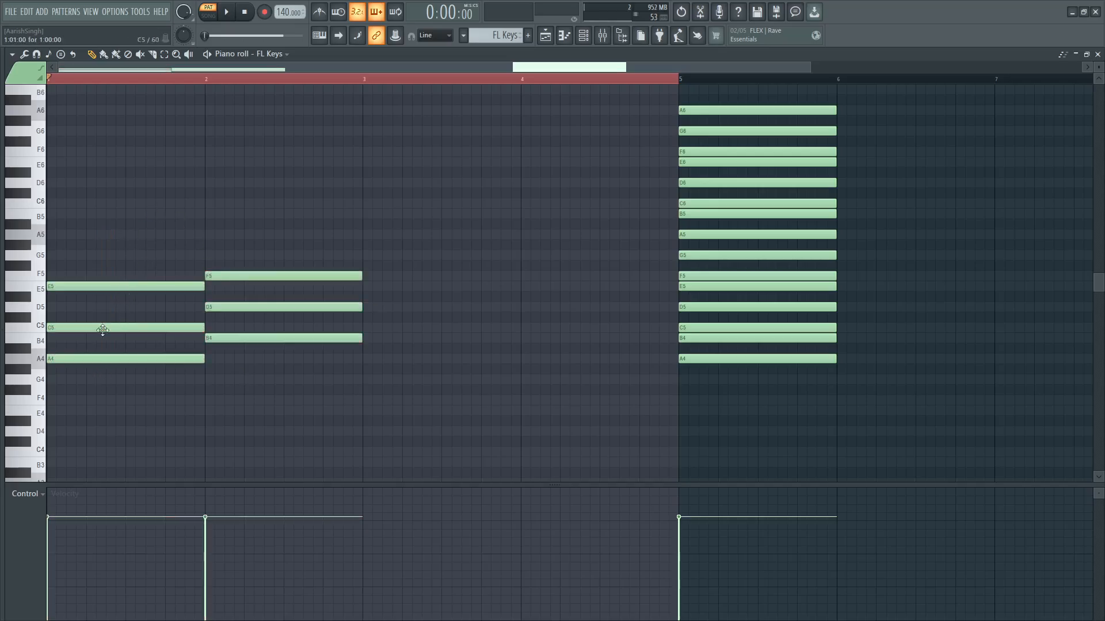
pyautogui.moveTo(92, 327); pyautogui.dragTo(104, 313)
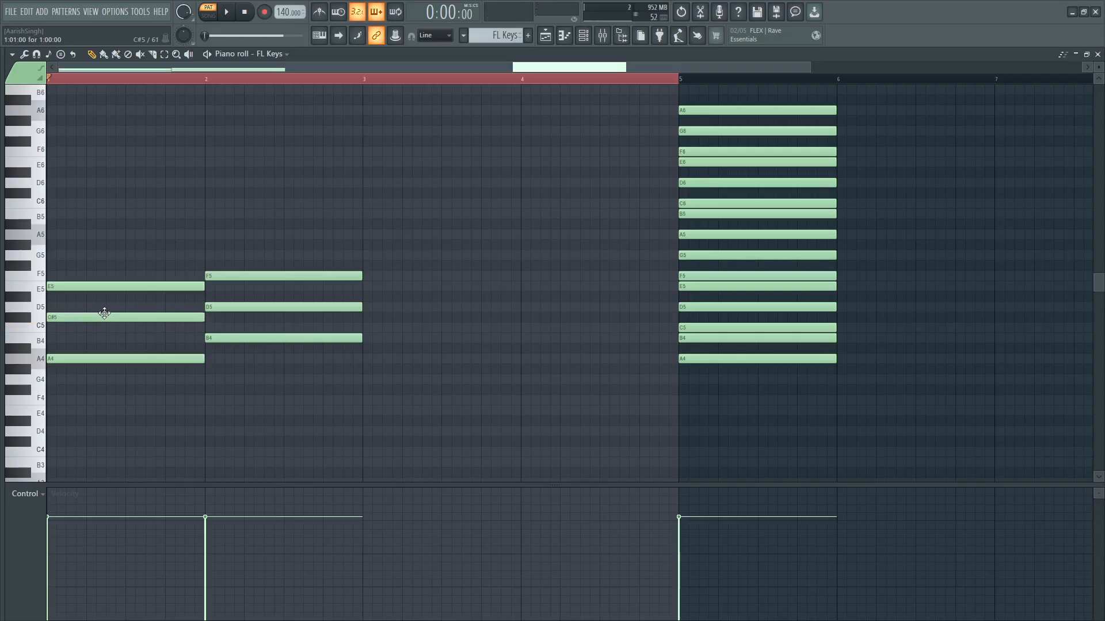
pyautogui.hotkey('ctrl', 'z')
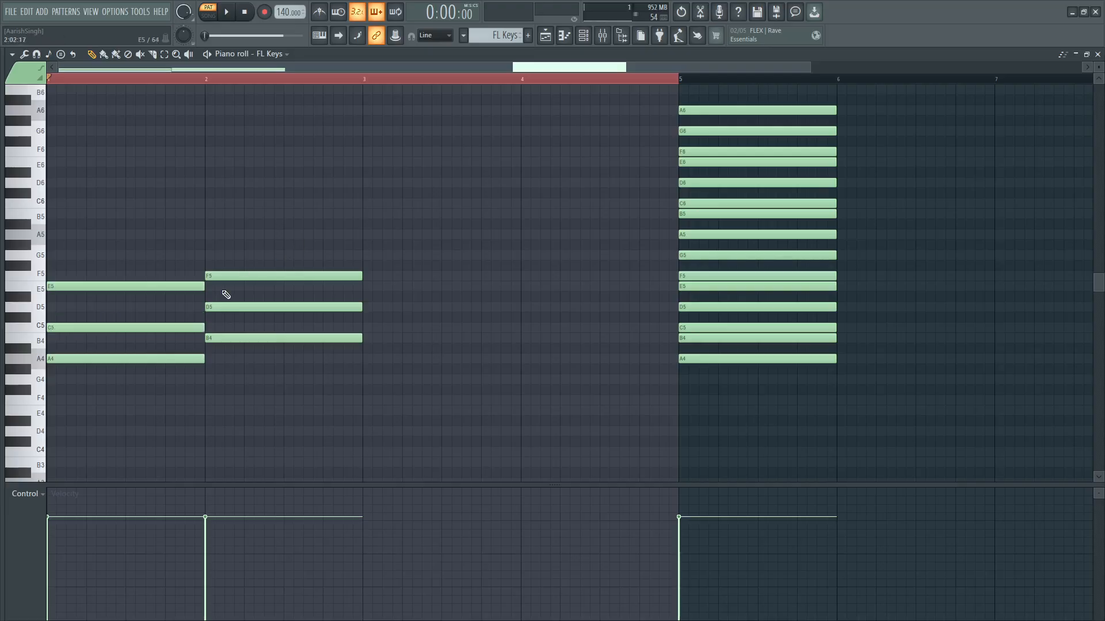
# Count down the scale column from D5 to A4 and draw an A4, C5, E5 triad at bar 3.
pyautogui.moveTo(340, 221); pyautogui.dragTo(338, 317)
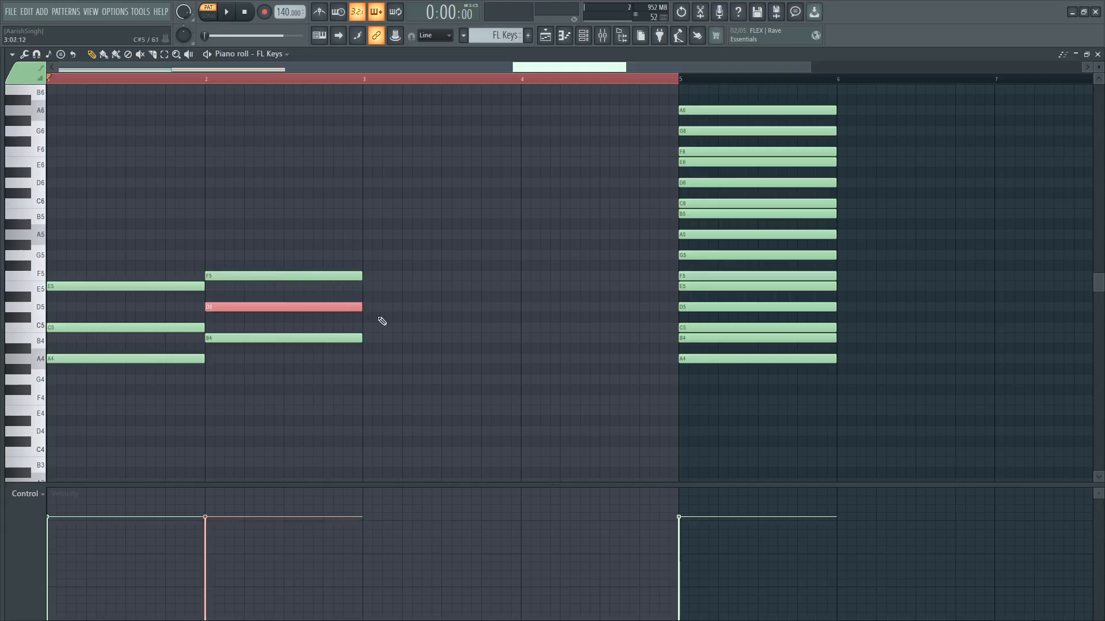
pyautogui.click(688, 306)
pyautogui.moveTo(687, 306); pyautogui.dragTo(694, 361)
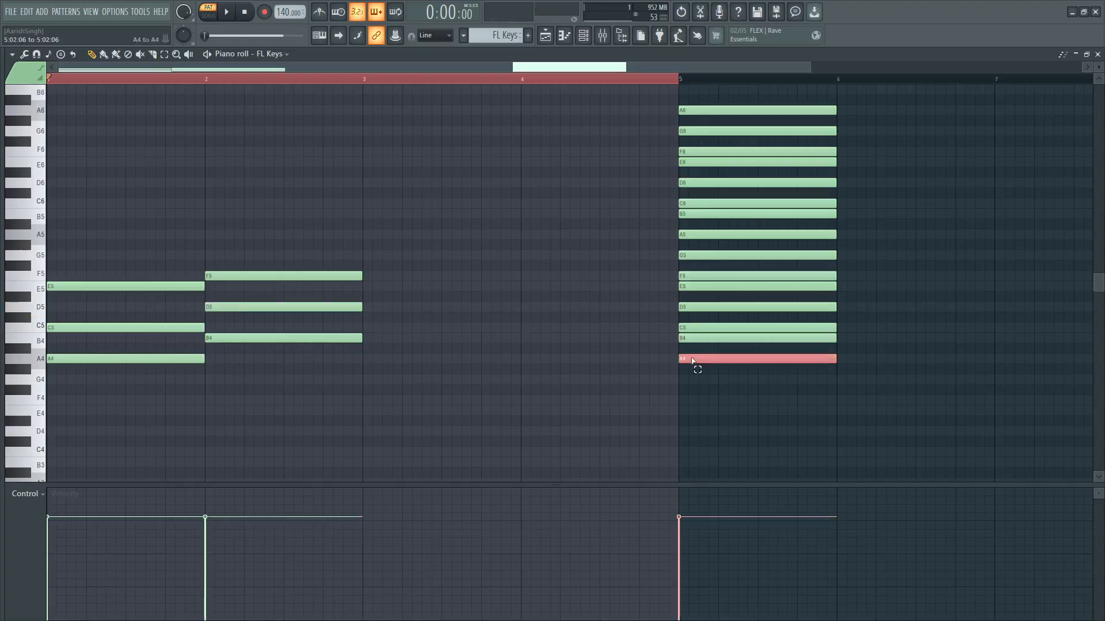
pyautogui.click(364, 358)
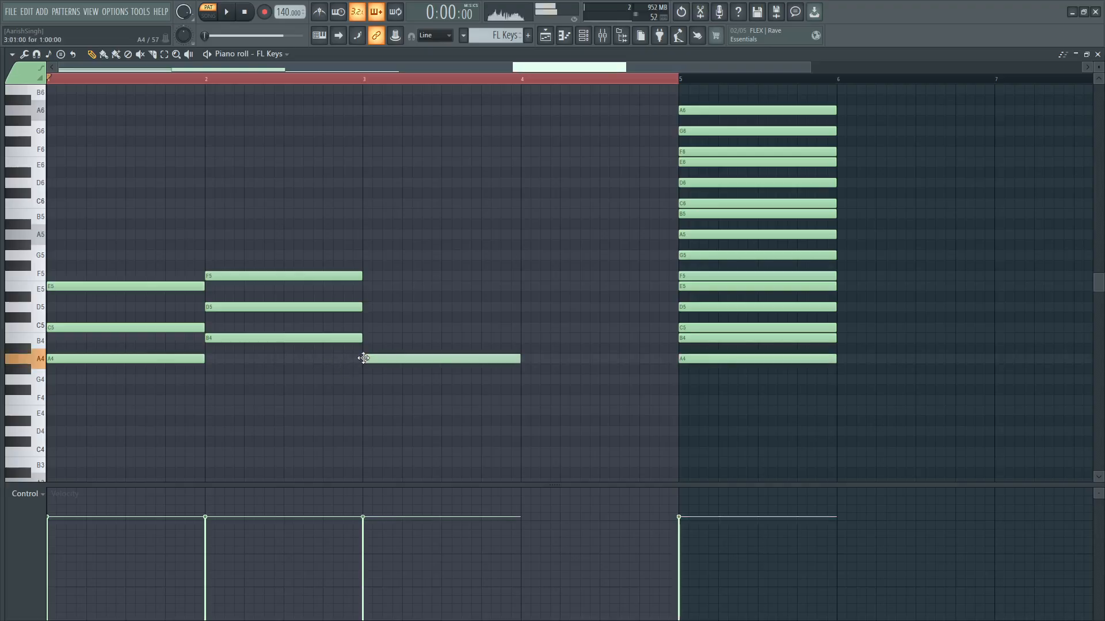
pyautogui.click(370, 328)
pyautogui.click(369, 286)
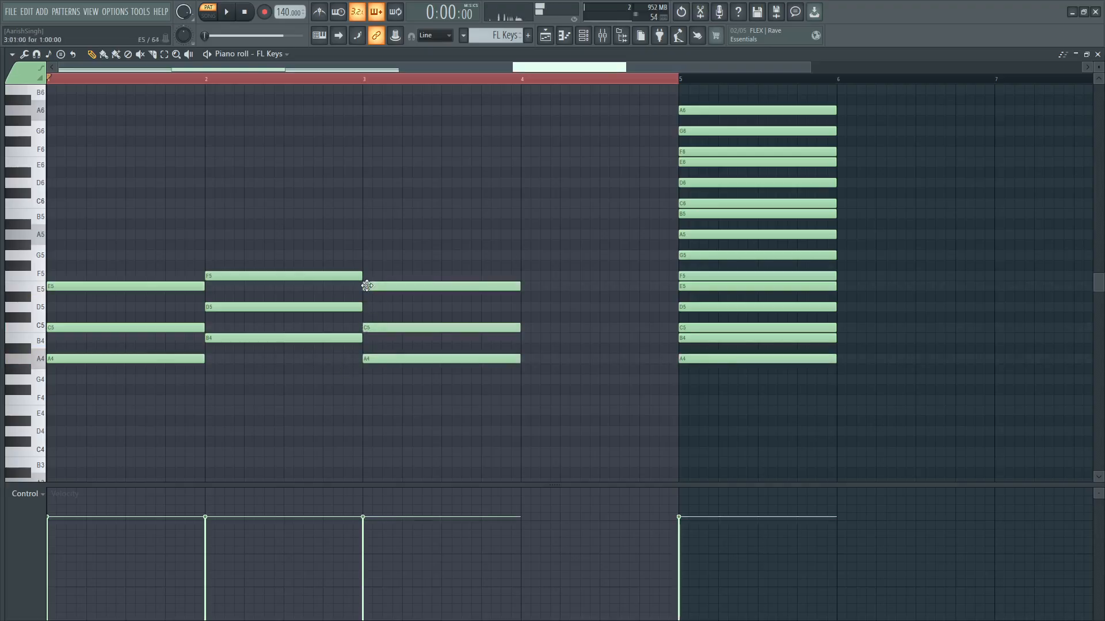
# Count up the scale column from A4 to D5, draw a D5, F5, A5 triad at bar 4, and play the progression.
pyautogui.click(488, 358)
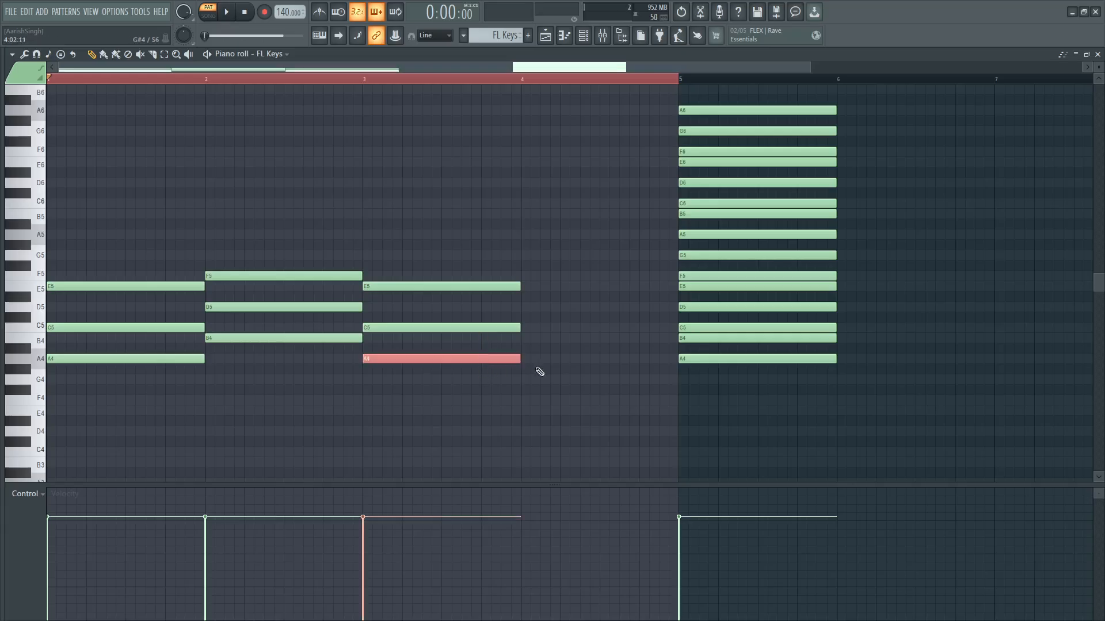
pyautogui.click(689, 359)
pyautogui.click(693, 338)
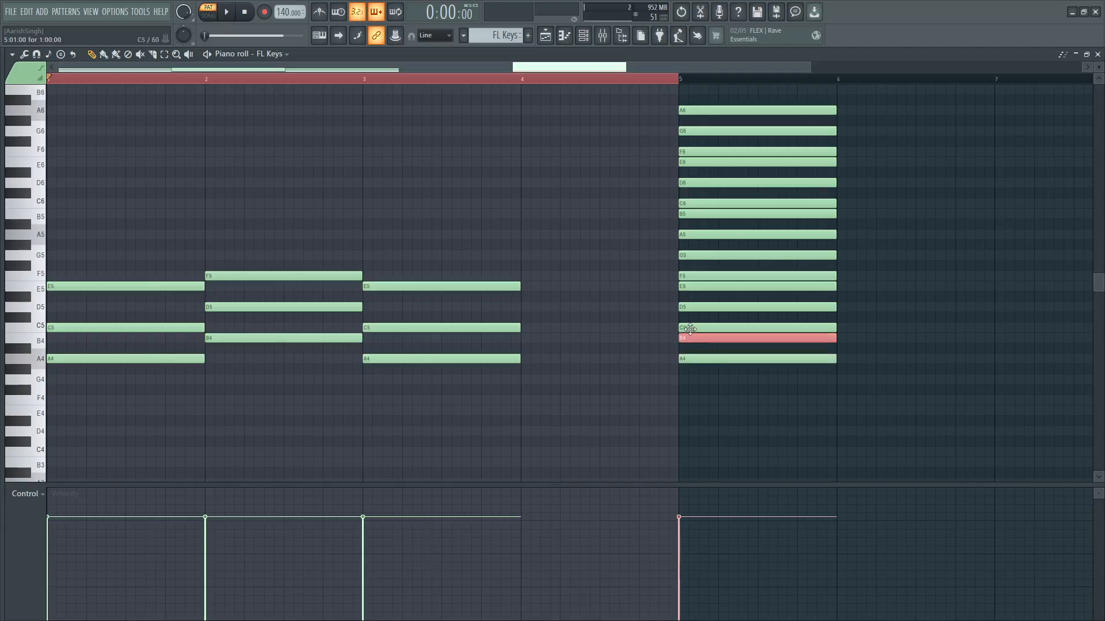
pyautogui.click(694, 306)
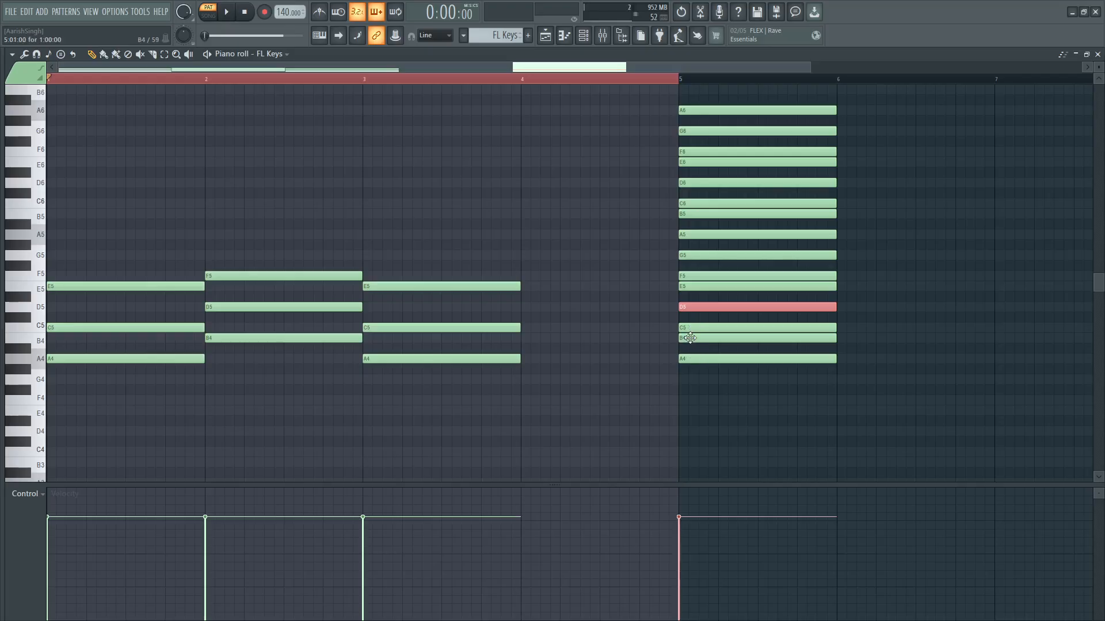
pyautogui.click(690, 338)
pyautogui.click(690, 327)
pyautogui.click(687, 309)
pyautogui.click(524, 308)
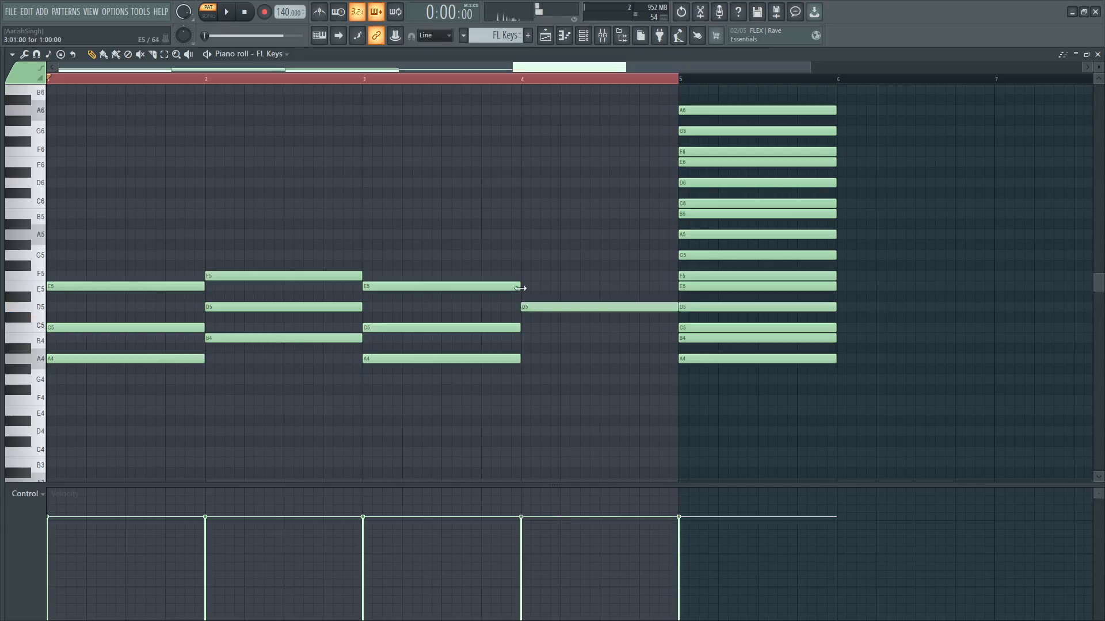
pyautogui.click(526, 277)
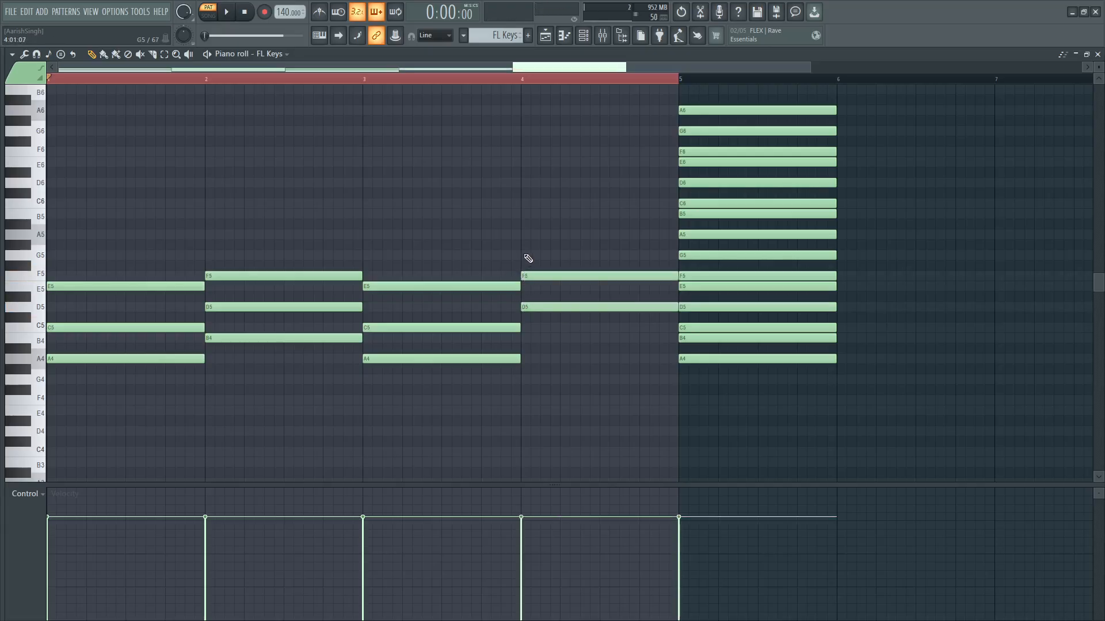
pyautogui.click(526, 236)
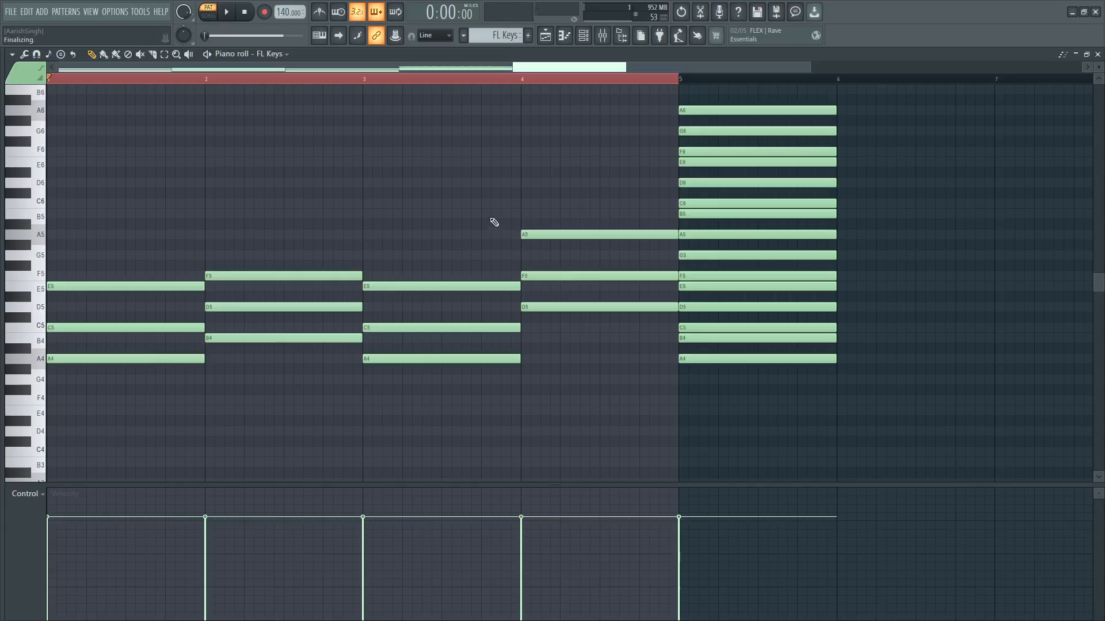
pyautogui.press('space')
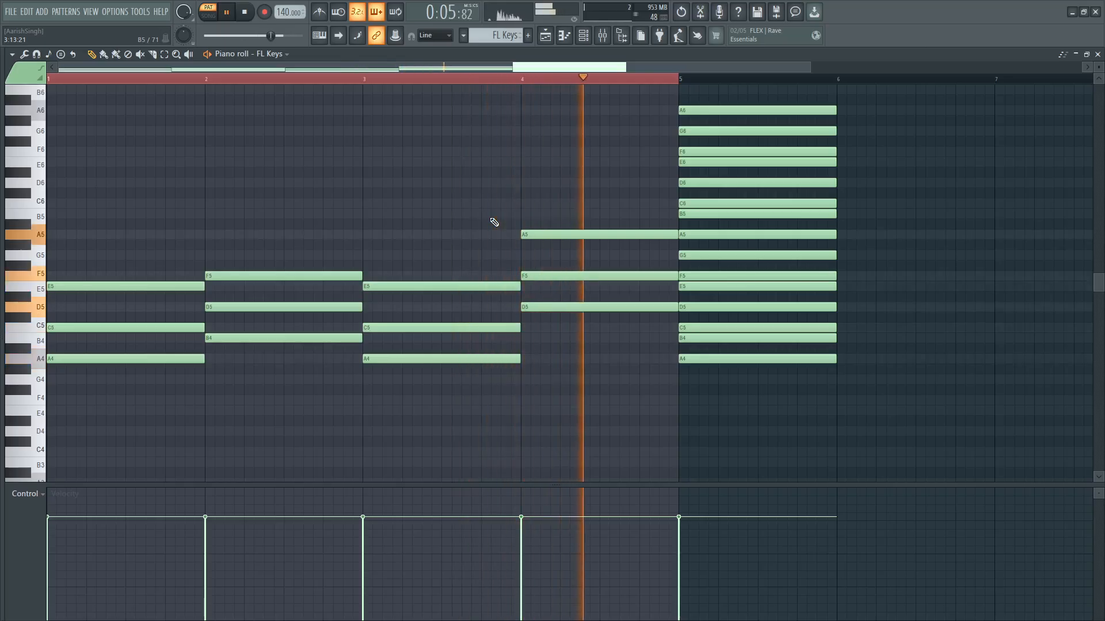
pyautogui.press('space')
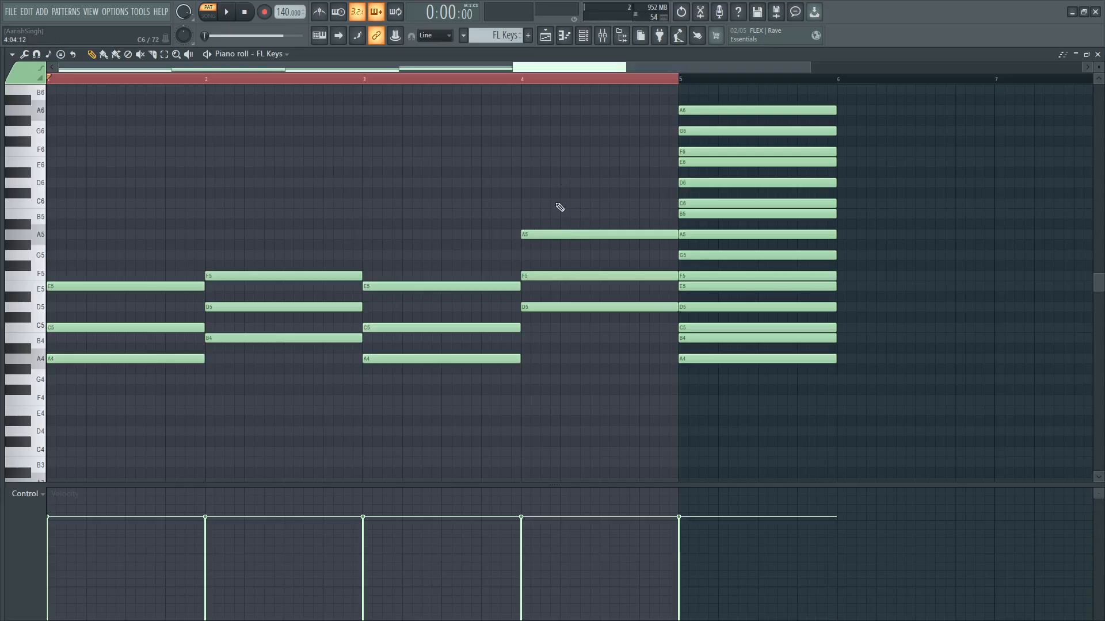
# Transpose the A5 in the bar 4 triad down one octave and play back the four-bar progression.
pyautogui.click(550, 235)
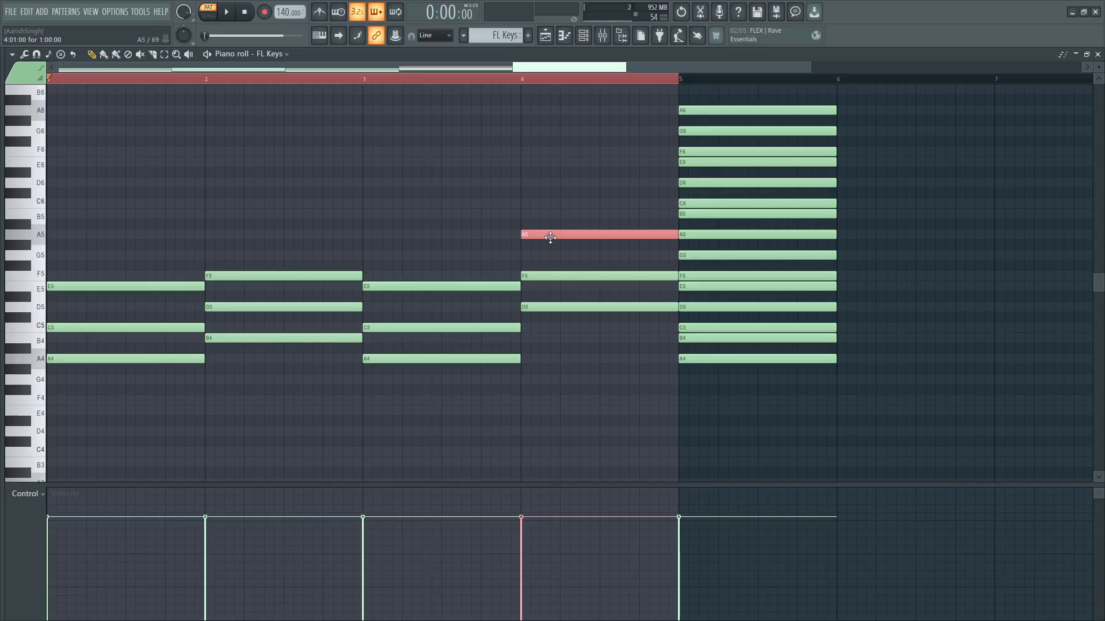
pyautogui.hotkey('ctrl', 'Down')
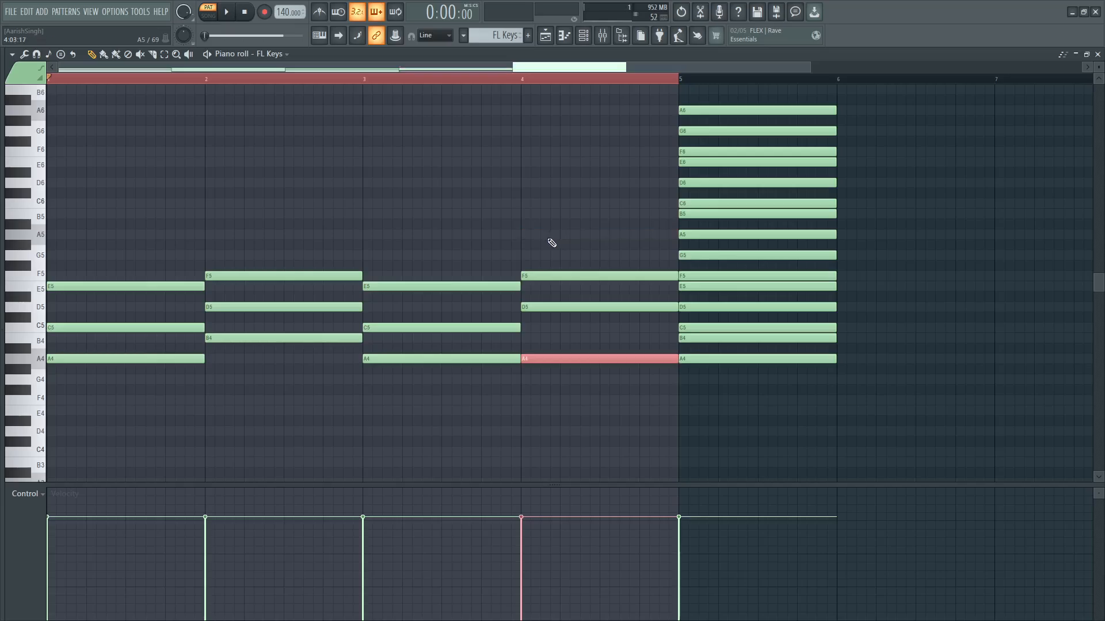
pyautogui.press('space')
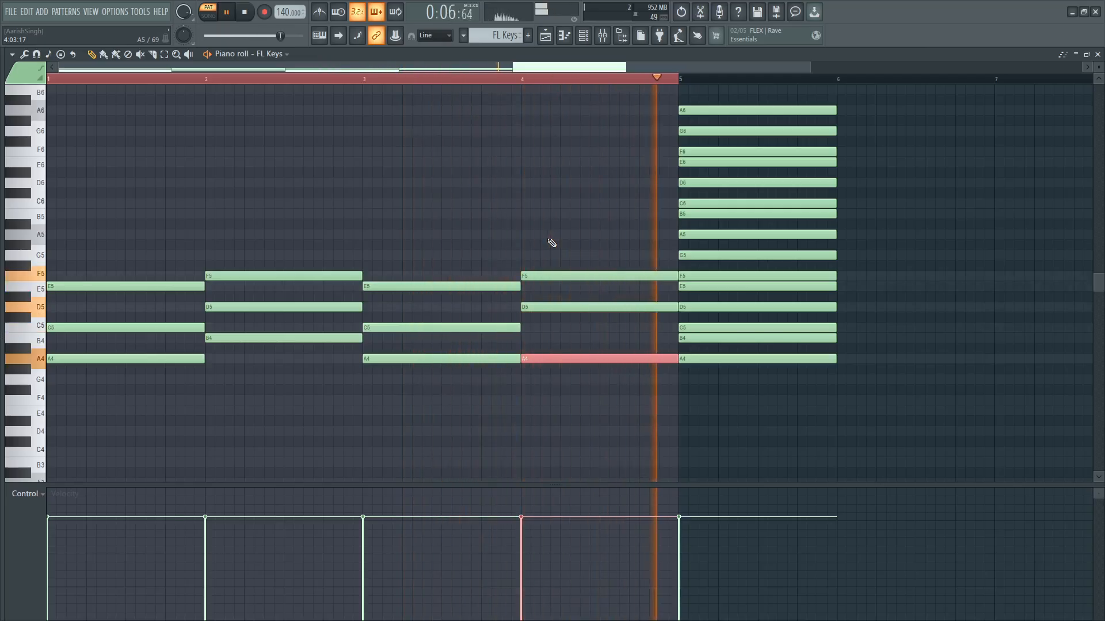
pyautogui.press('space')
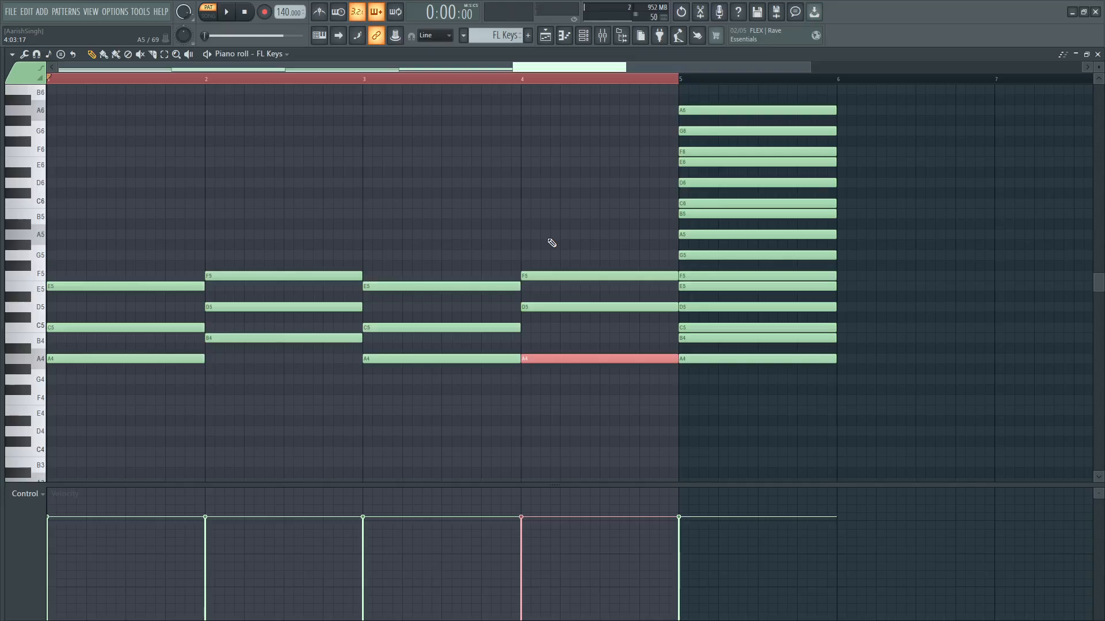
# Undo the bar 4 triad and delete the remaining chord notes in bars 1 to 3 except A4 in bar 1.
pyautogui.hotkey('ctrl', 'alt', 'z')
pyautogui.hotkey('ctrl', 'alt', 'z')
pyautogui.hotkey('ctrl', 'alt', 'z')
pyautogui.hotkey('ctrl', 'alt', 'z')
pyautogui.hotkey('ctrl', 'alt', 'z')
pyautogui.hotkey('ctrl', 'alt', 'z')
pyautogui.hotkey('ctrl', 'alt', 'z')
pyautogui.hotkey('ctrl', 'alt', 'z')
pyautogui.hotkey('ctrl', 'alt', 'z')
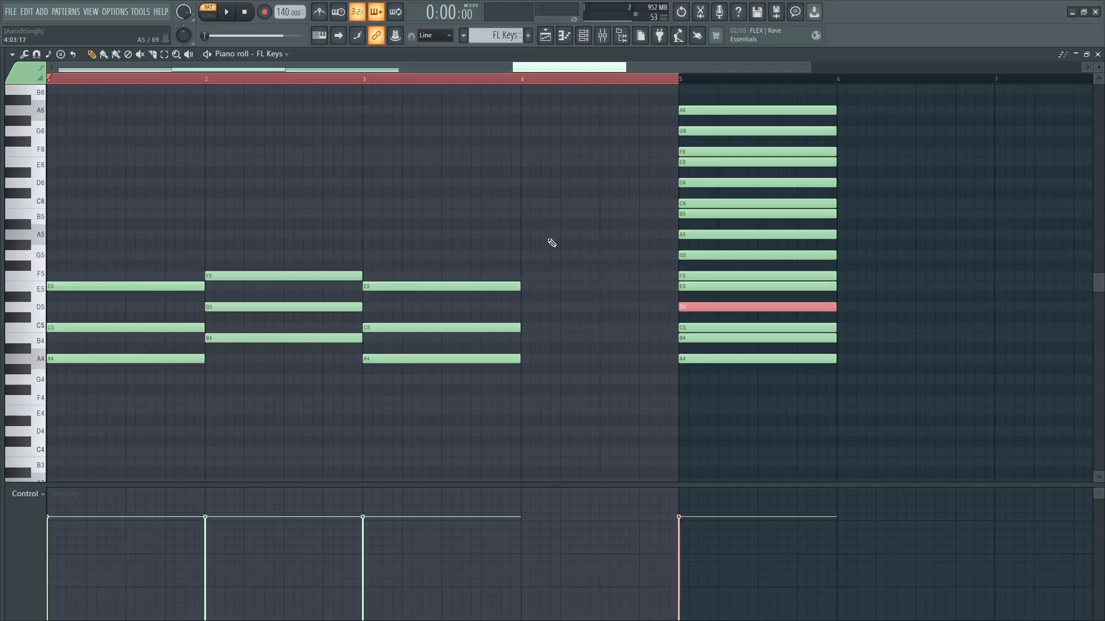
pyautogui.hotkey('ctrl', 'alt', 'z')
pyautogui.hotkey('ctrl', 'alt', 'z')
pyautogui.hotkey('ctrl', 'alt', 'z')
pyautogui.hotkey('ctrl', 'alt', 'z')
pyautogui.hotkey('ctrl', 'alt', 'z')
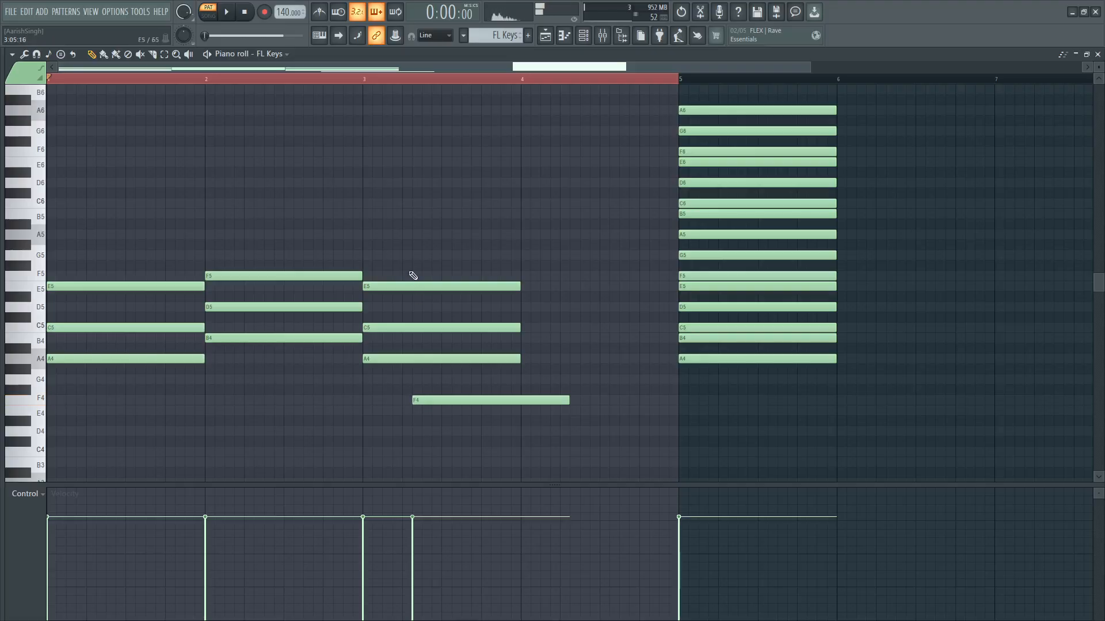
pyautogui.rightClick(172, 286)
pyautogui.rightClick(147, 328)
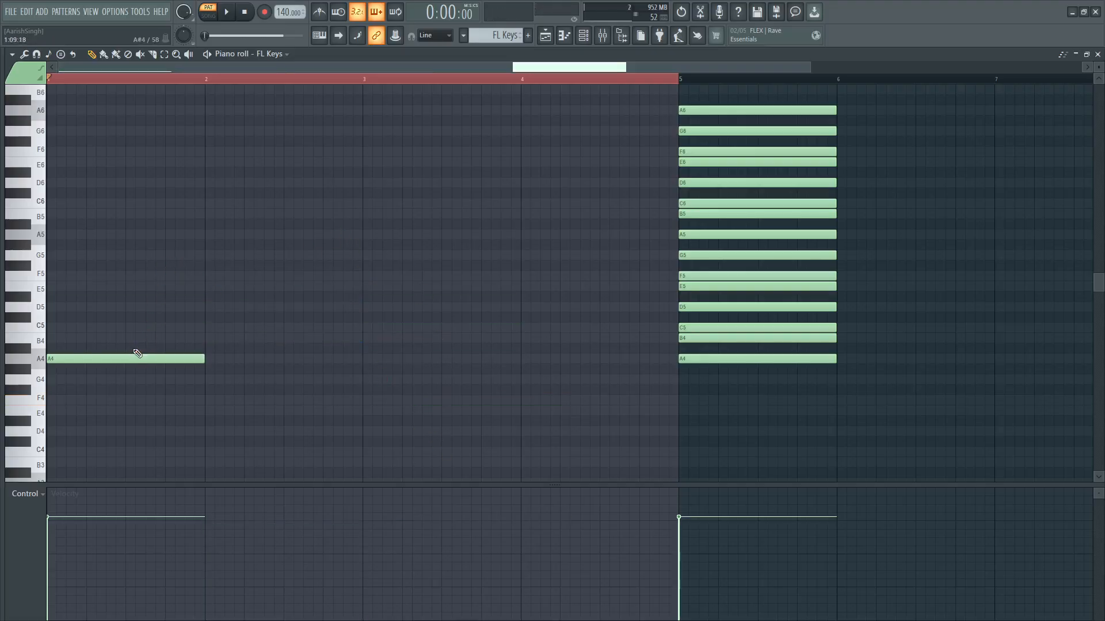
# Delete the A4 note from bar 1 and step up through the bar 5 scale notes from A4 to A5.
pyautogui.rightClick(127, 359)
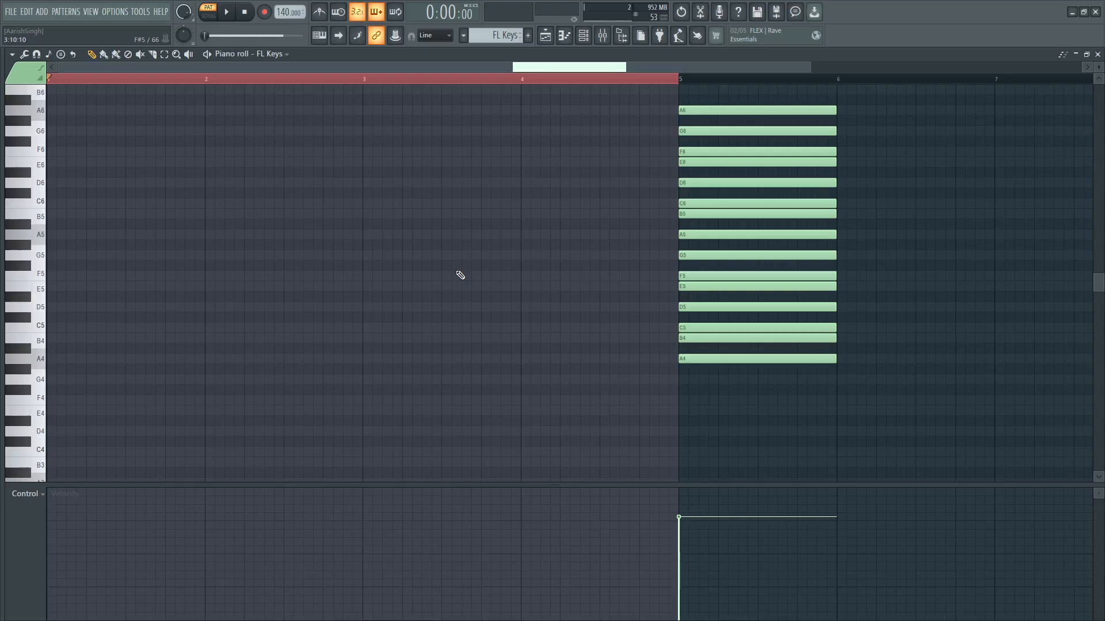
pyautogui.click(793, 360)
pyautogui.click(771, 339)
pyautogui.click(710, 286)
pyautogui.click(701, 279)
pyautogui.click(692, 256)
pyautogui.click(687, 234)
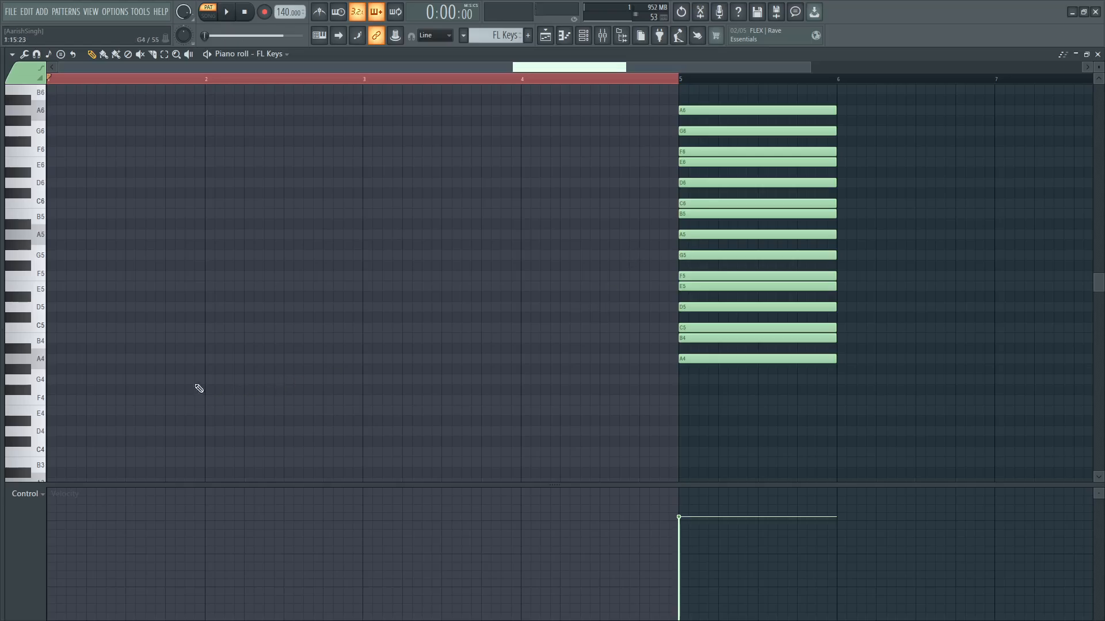
# Place a one-bar A4 note at the start of bar 1 and select it.
pyautogui.click(52, 360)
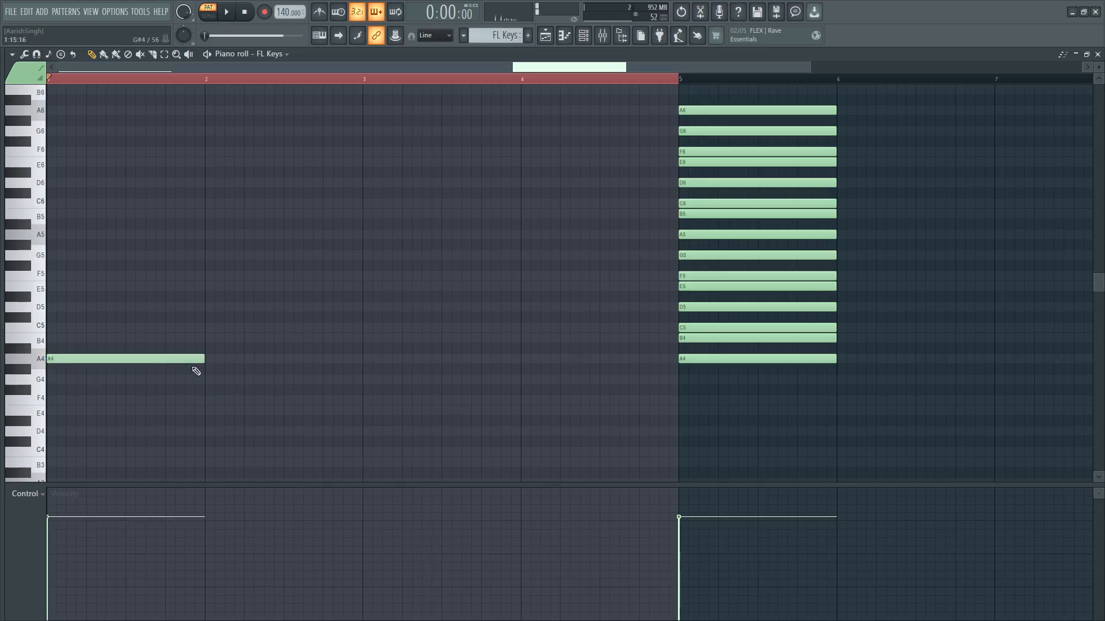
pyautogui.moveTo(194, 316); pyautogui.dragTo(185, 373)
pyautogui.keyDown('ctrl'); pyautogui.click(319, 370); pyautogui.keyUp('ctrl')
pyautogui.moveTo(176, 344); pyautogui.dragTo(196, 372)
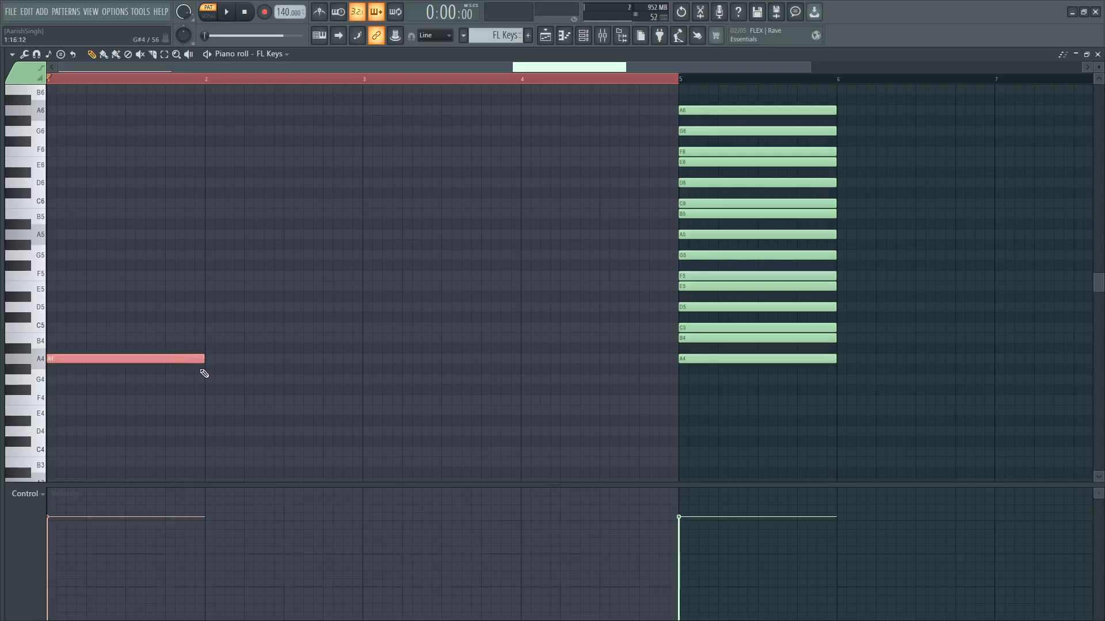
# Highlight the A4 scale note in bar 5, followed by A5, G5, F5 and E5 one at a time.
pyautogui.click(703, 359)
pyautogui.keyDown('ctrl'); pyautogui.click(703, 359); pyautogui.keyUp('ctrl')
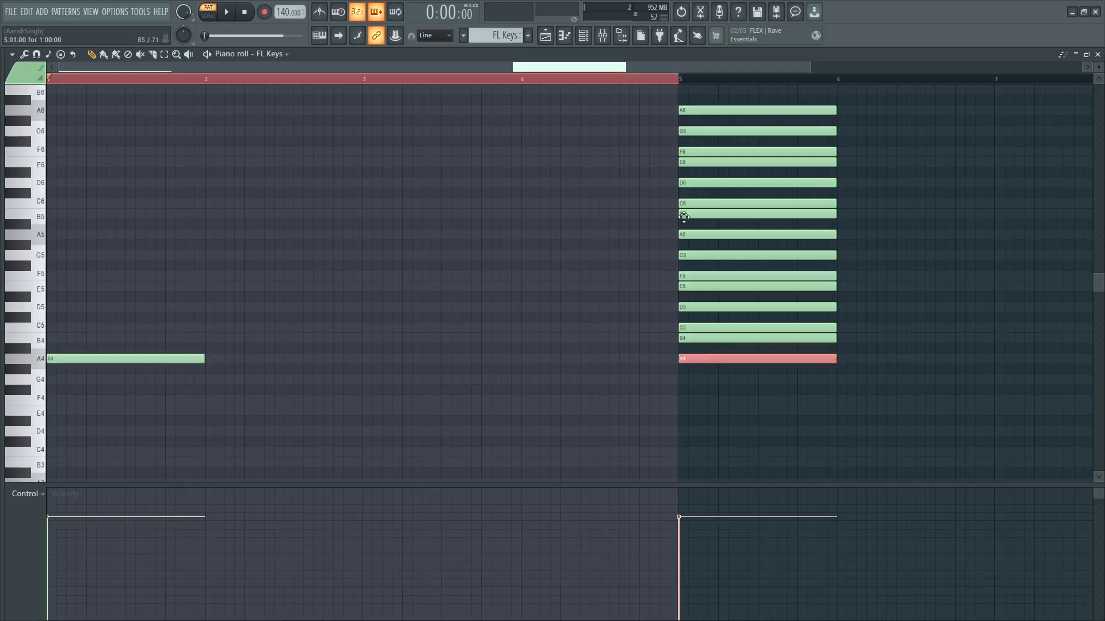
pyautogui.keyDown('ctrl'); pyautogui.click(701, 236); pyautogui.keyUp('ctrl')
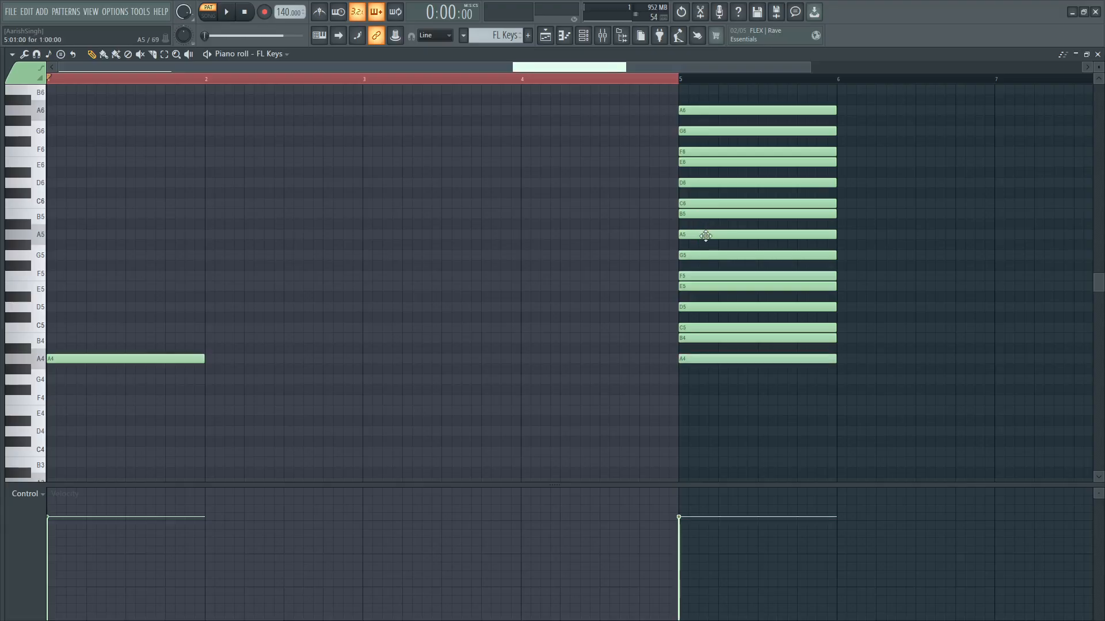
pyautogui.keyDown('ctrl'); pyautogui.click(705, 236); pyautogui.keyUp('ctrl')
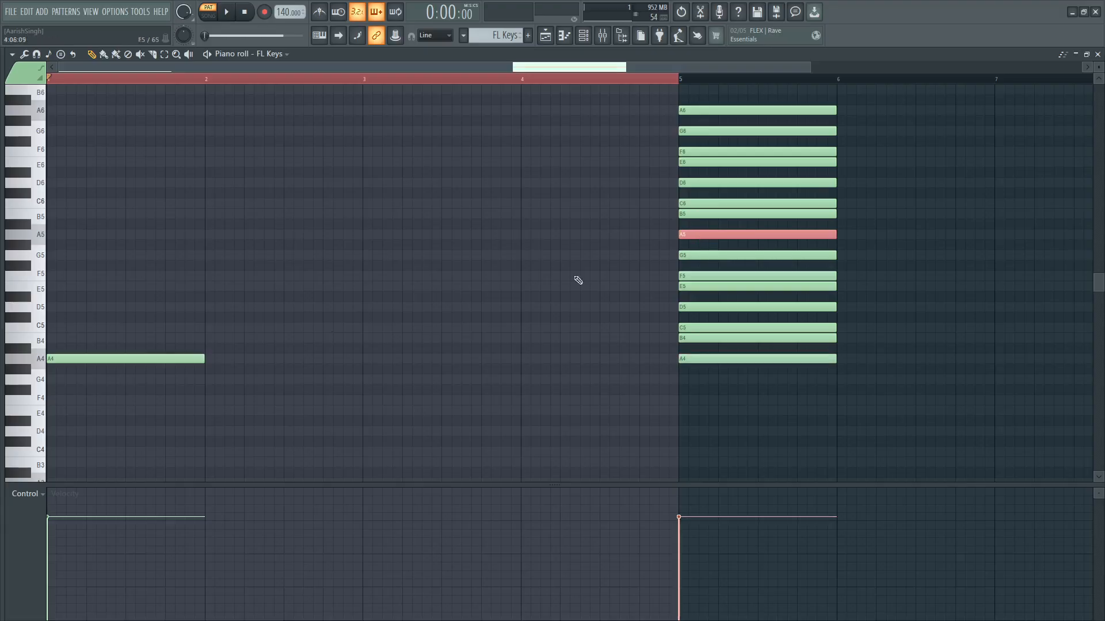
pyautogui.keyDown('ctrl'); pyautogui.click(702, 255); pyautogui.keyUp('ctrl')
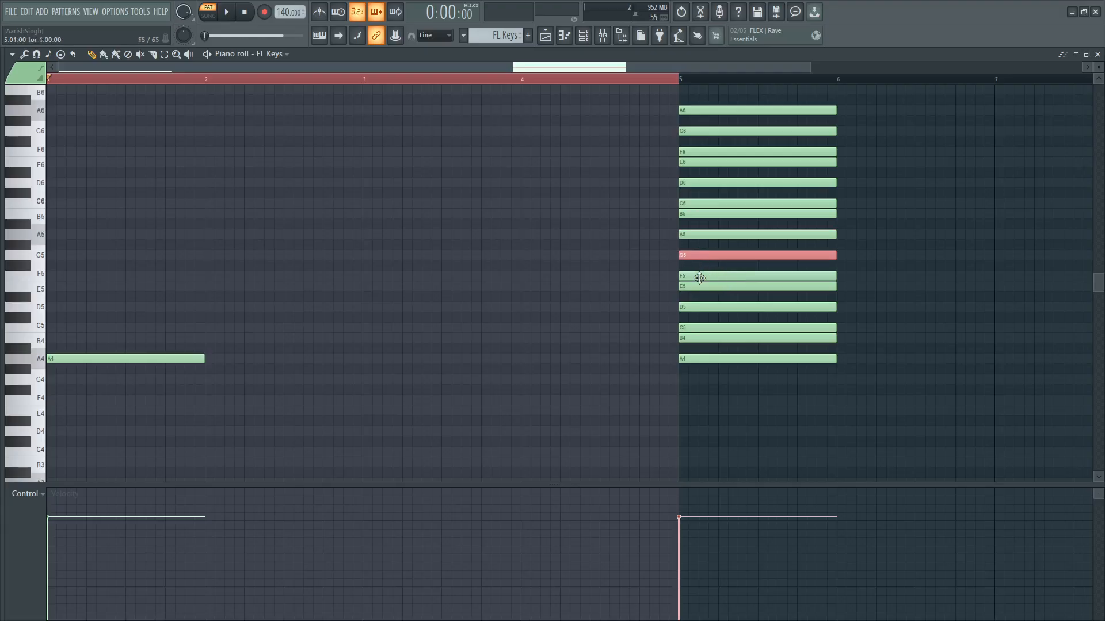
pyautogui.keyDown('ctrl'); pyautogui.click(698, 276); pyautogui.keyUp('ctrl')
pyautogui.keyDown('ctrl'); pyautogui.click(699, 287); pyautogui.keyUp('ctrl')
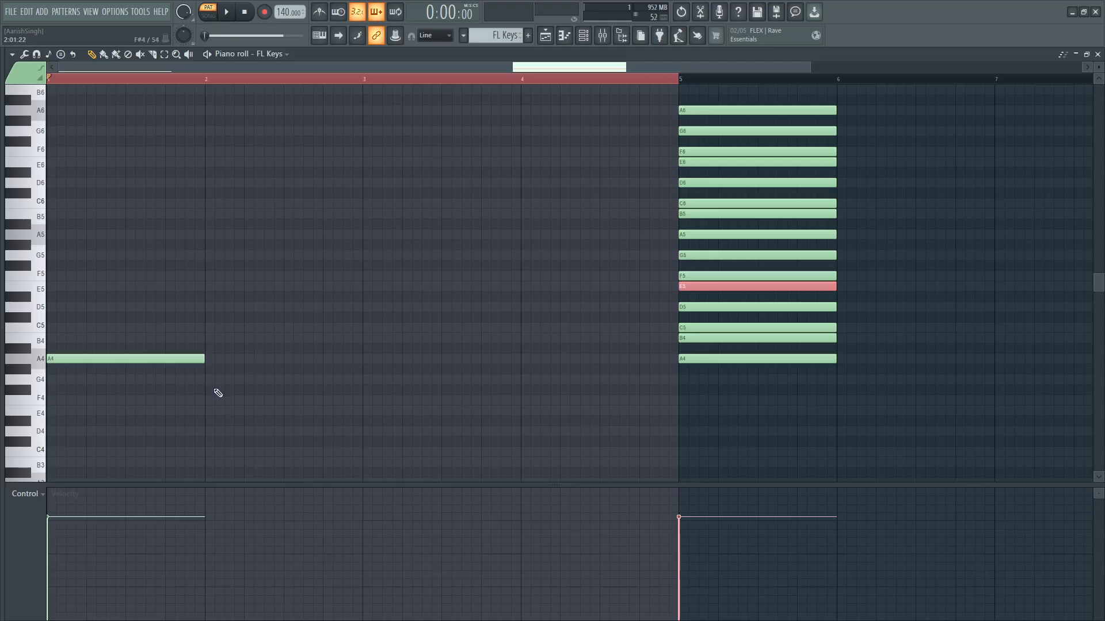
# Try a one-bar E5 note above the A4 in bar 1 and remove it.
pyautogui.moveTo(181, 315); pyautogui.dragTo(173, 360)
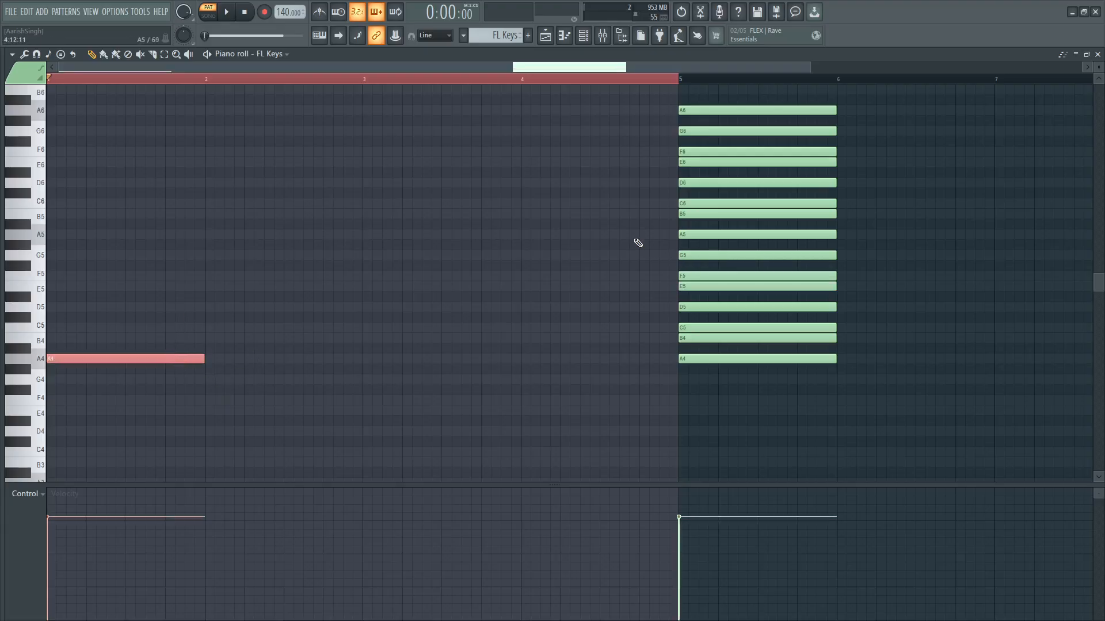
pyautogui.click(638, 243)
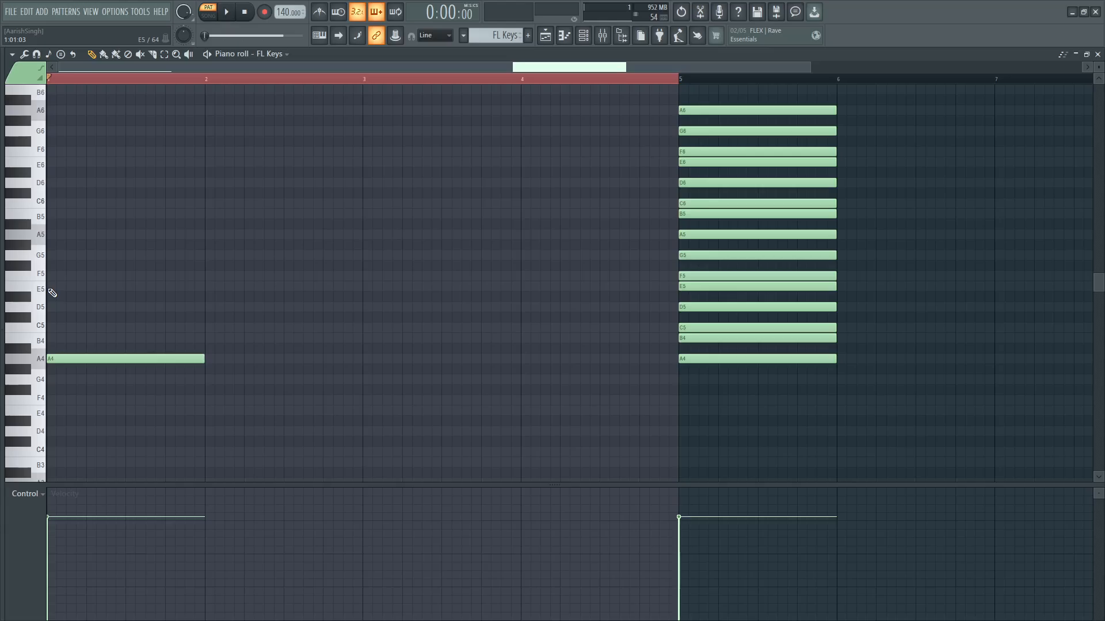
pyautogui.click(54, 287)
pyautogui.rightClick(81, 286)
# Step down the bar 5 scale notes from A5 through G5 and F5 to E5.
pyautogui.click(687, 235)
pyautogui.click(688, 255)
pyautogui.click(687, 275)
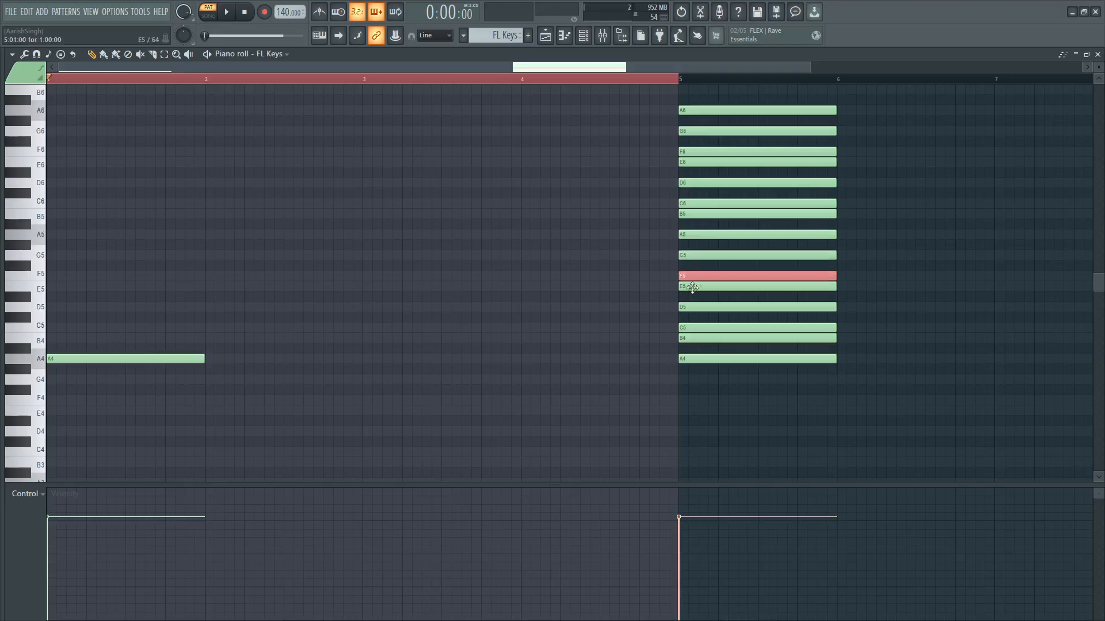
pyautogui.click(687, 286)
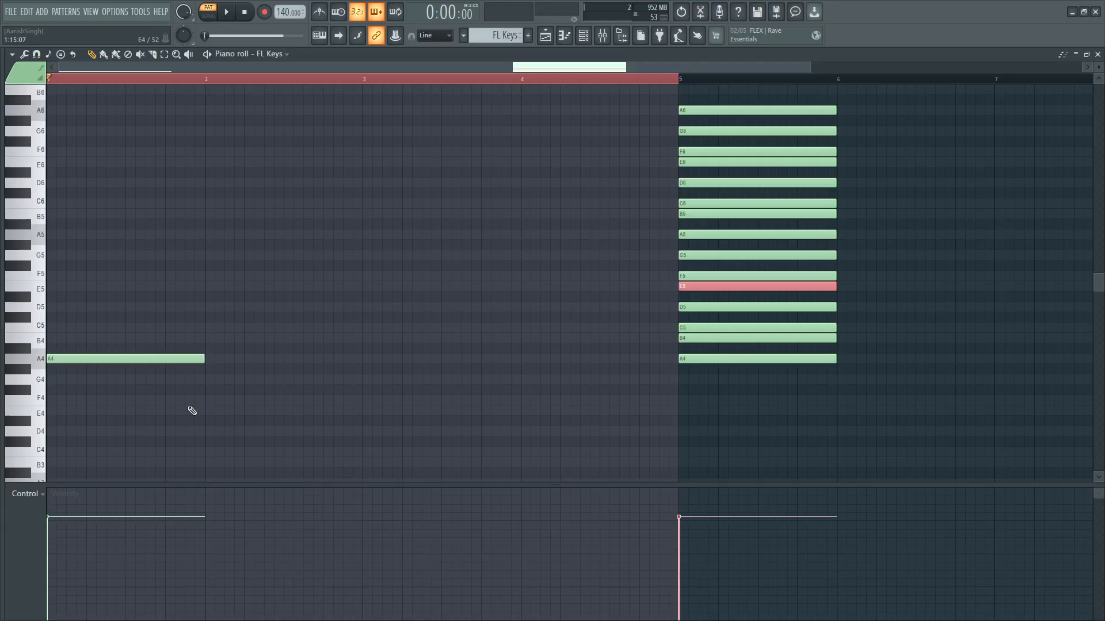
# Try a one-bar E4 note, and an E5 in its place, at the start of bar 2, removing both.
pyautogui.click(208, 413)
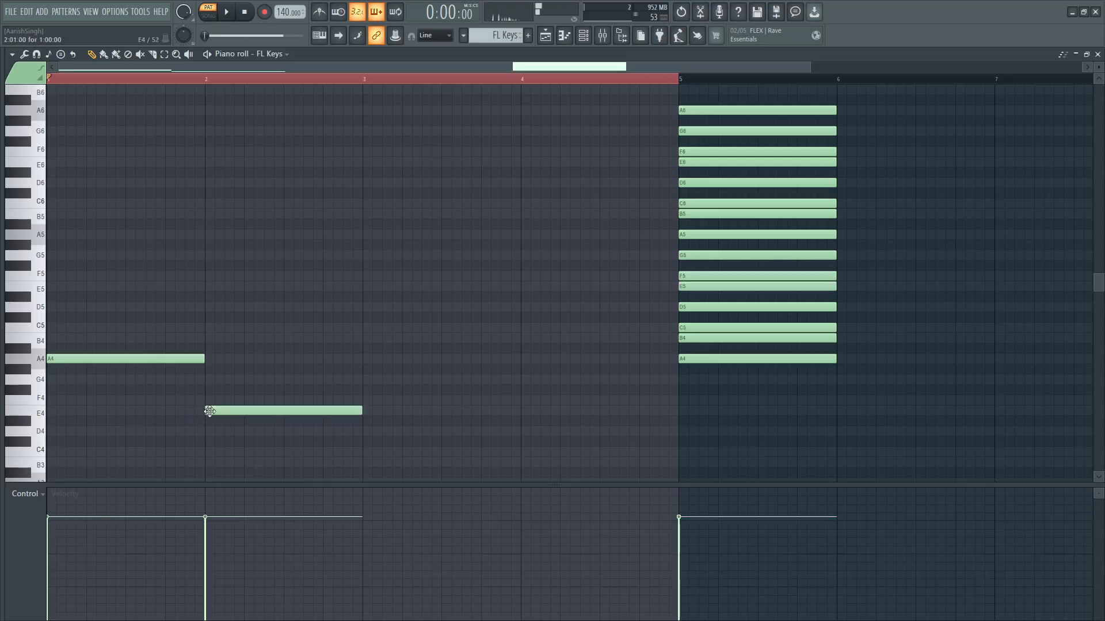
pyautogui.rightClick(209, 412)
pyautogui.click(209, 293)
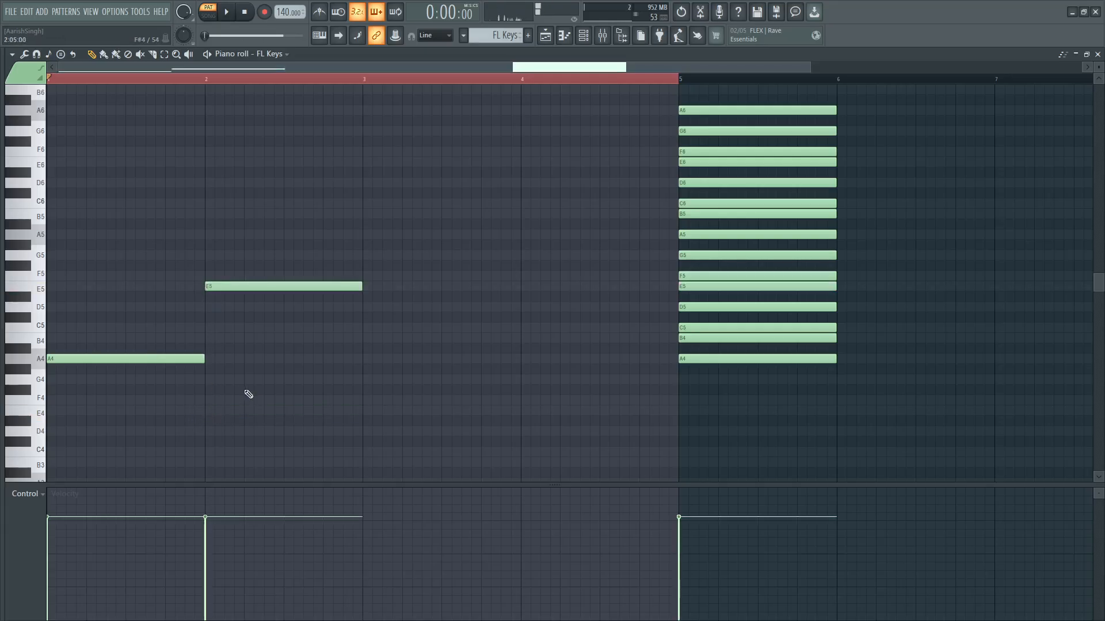
pyautogui.rightClick(239, 288)
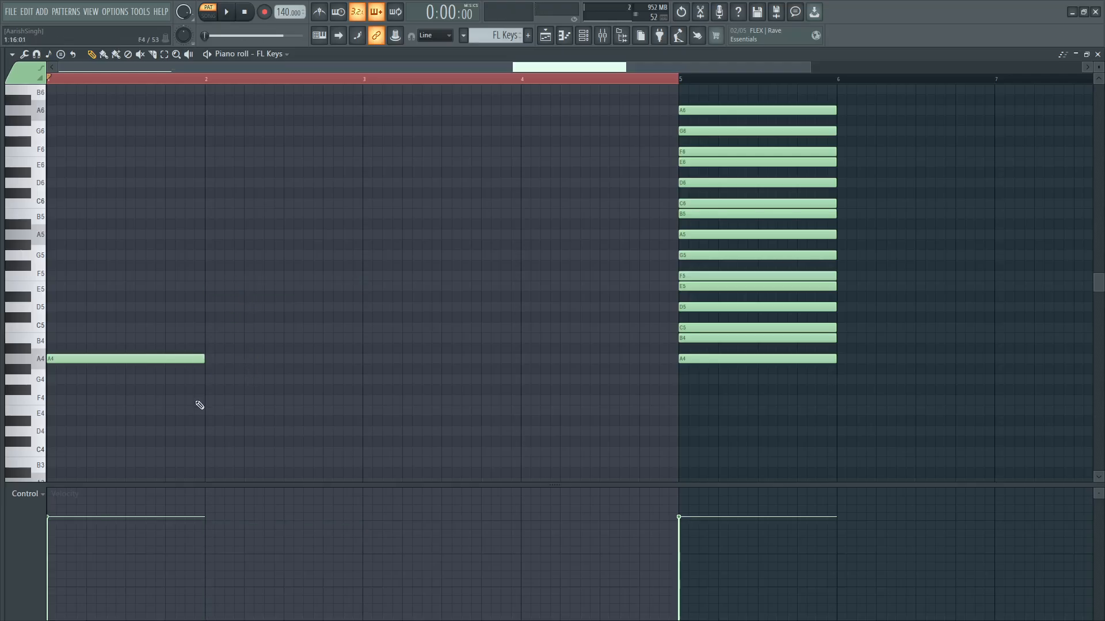
# Place a one-bar E4 note in bar 2 and step up the bar 5 scale notes from E5 to A5.
pyautogui.click(206, 410)
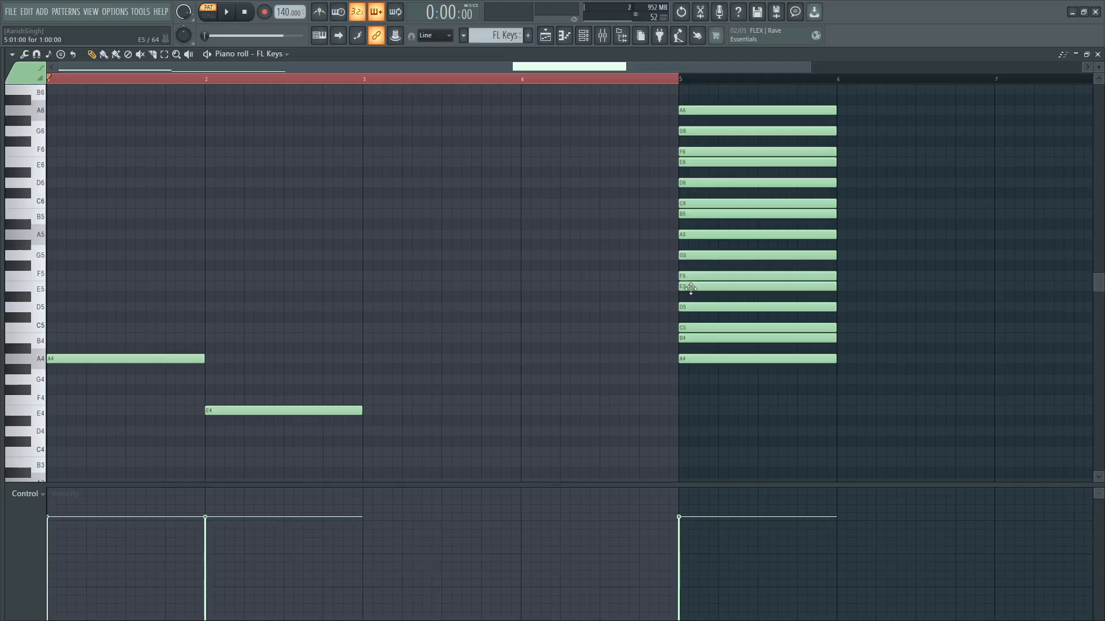
pyautogui.click(716, 287)
pyautogui.click(716, 278)
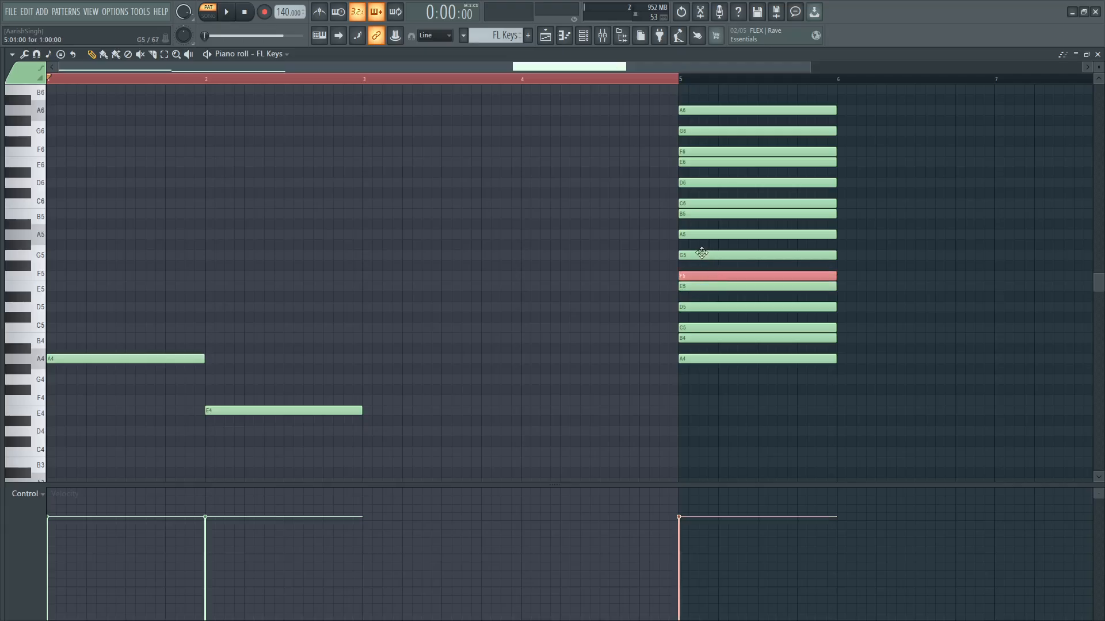
pyautogui.click(701, 253)
pyautogui.click(689, 233)
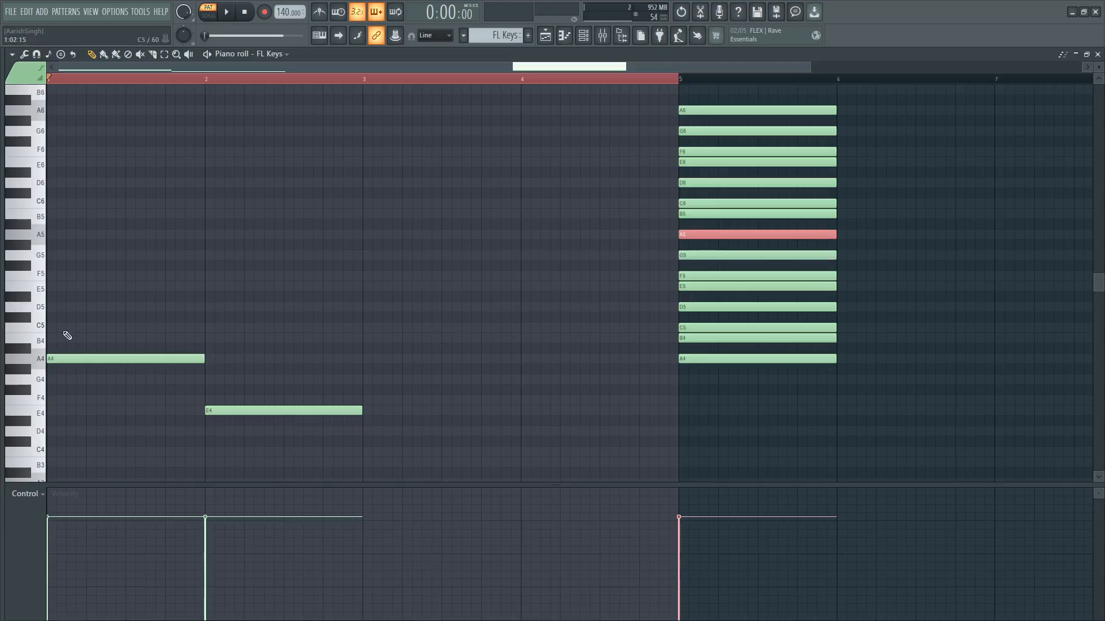
# Complete the two chords by adding C5 and E5 in bar 1 and G4 and B4 in bar 2.
pyautogui.click(60, 328)
pyautogui.click(57, 286)
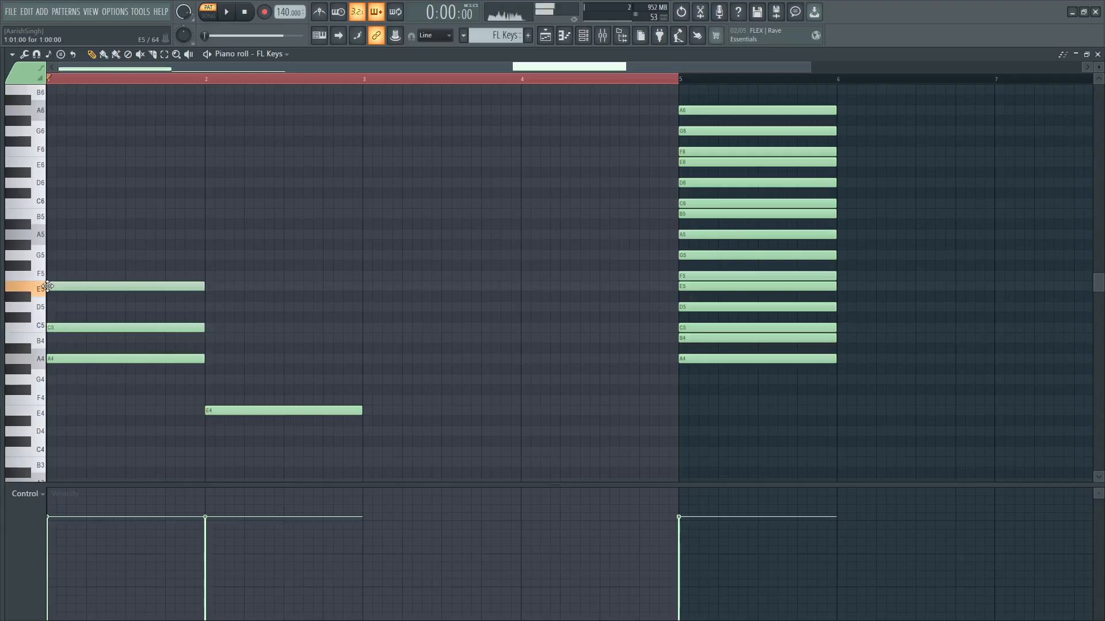
pyautogui.click(208, 379)
pyautogui.click(208, 339)
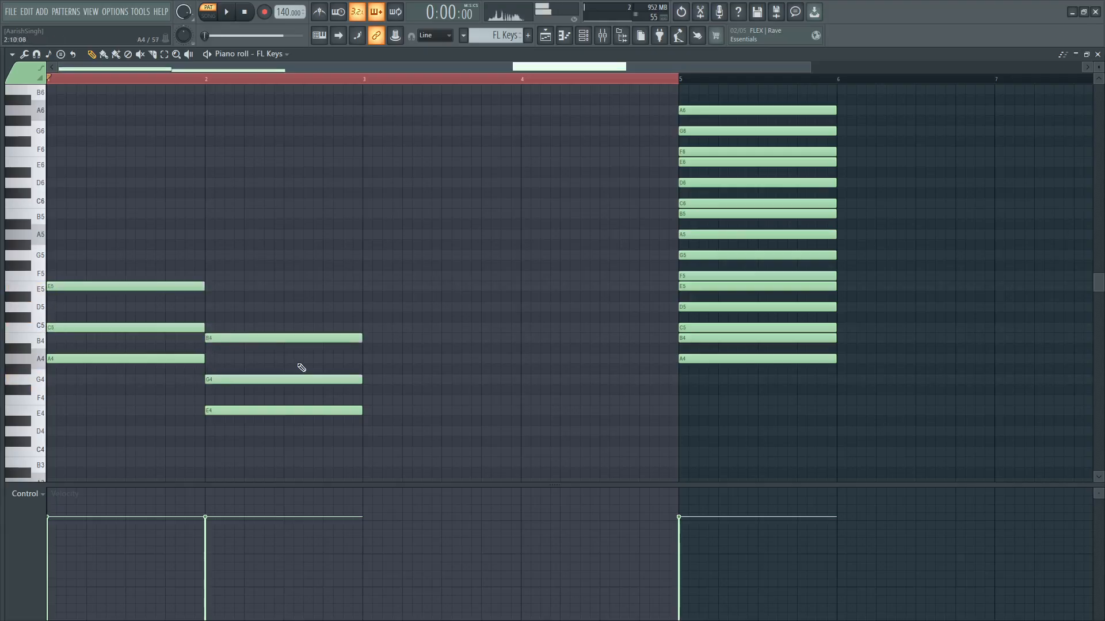
# Highlight the G4 and E4 notes of the bar 2 chord, and the bar 5 scale notes from G5 up to C6.
pyautogui.click(293, 380)
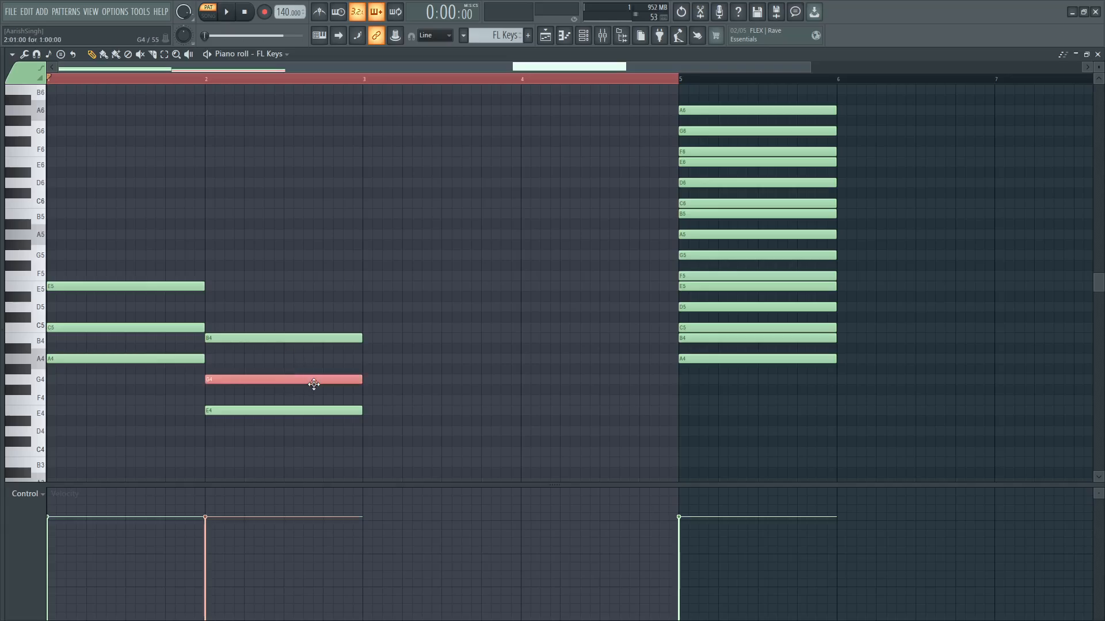
pyautogui.click(339, 411)
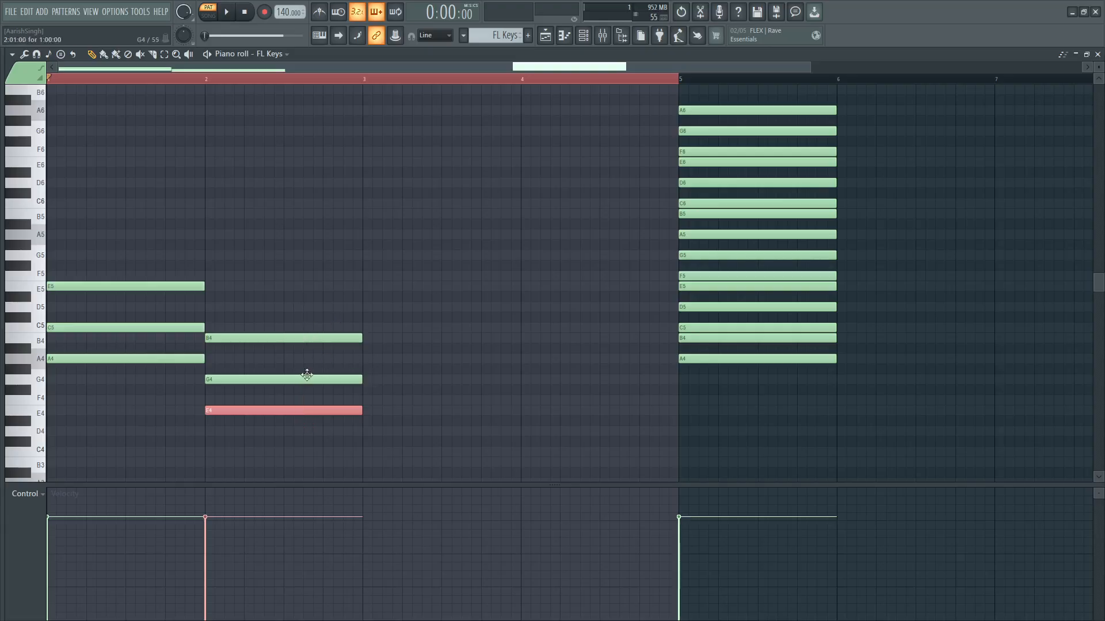
pyautogui.click(338, 380)
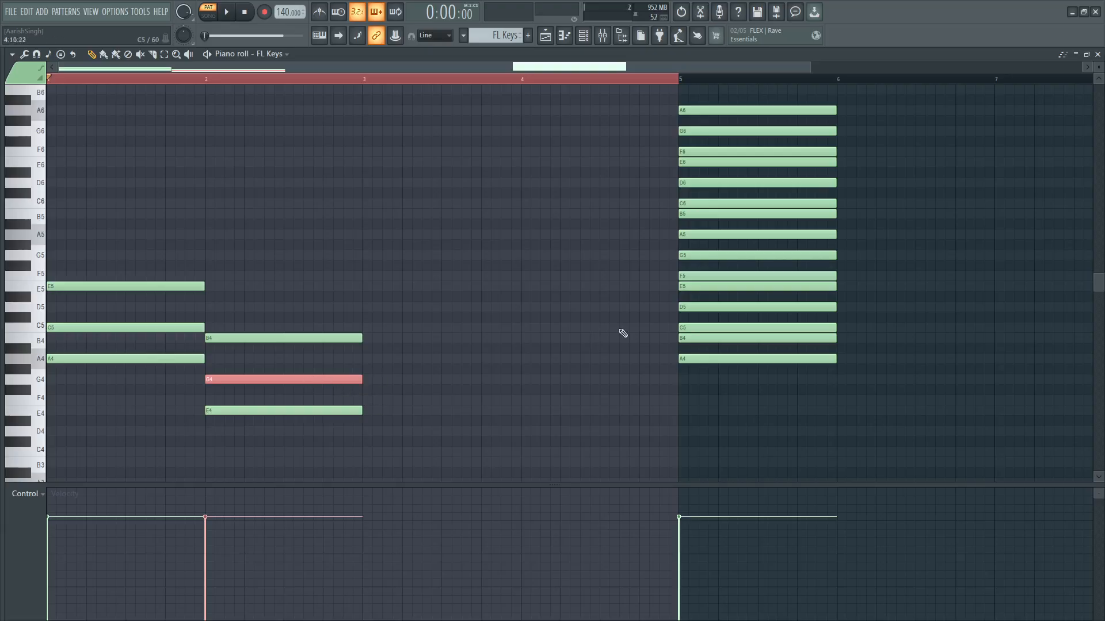
pyautogui.click(688, 257)
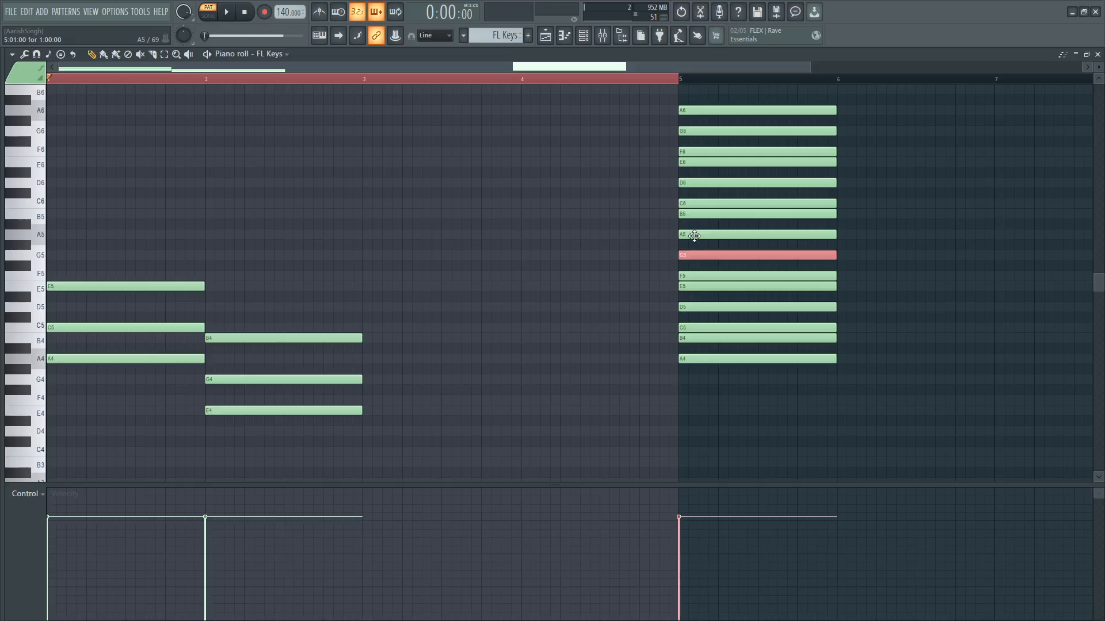
pyautogui.moveTo(694, 236); pyautogui.dragTo(685, 205)
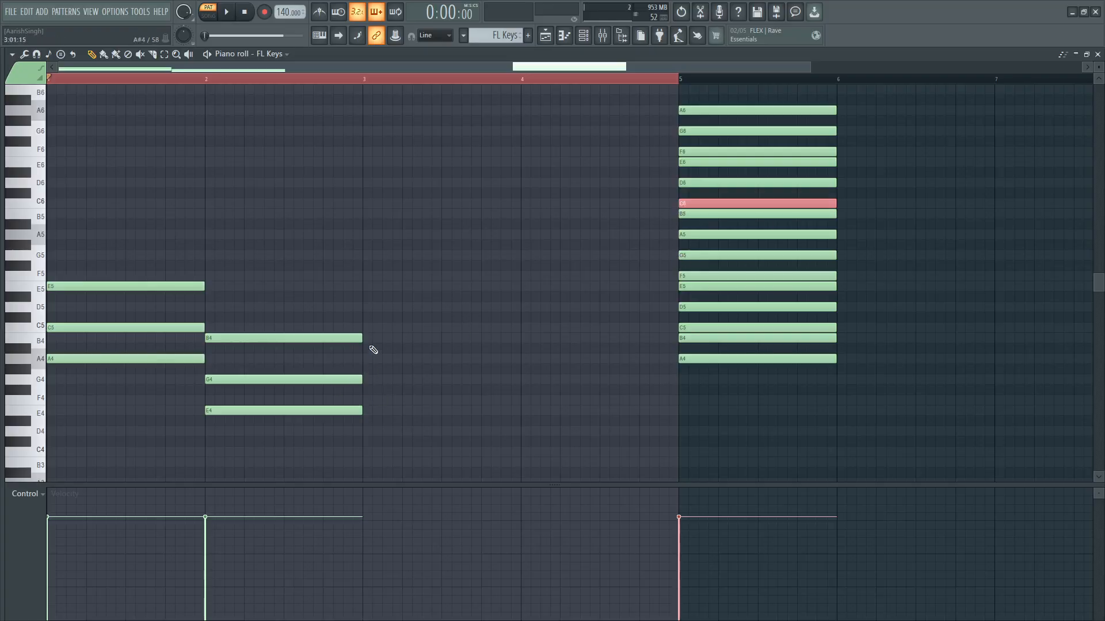
# Build a one-bar chord in bar 3 from the notes C5, E5 and G5.
pyautogui.click(368, 327)
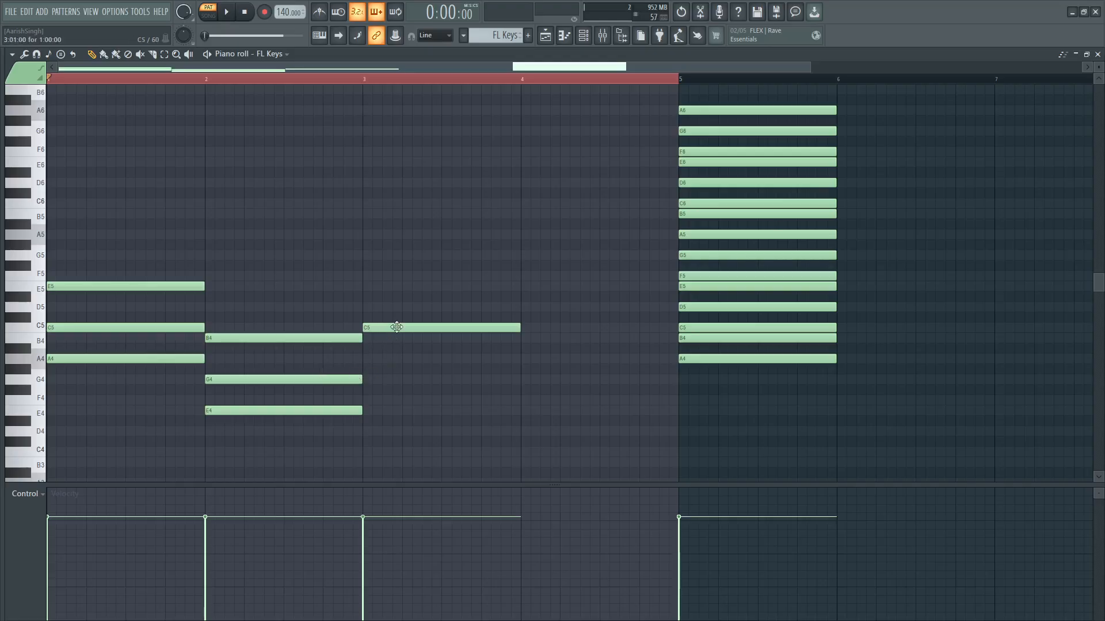
pyautogui.click(374, 256)
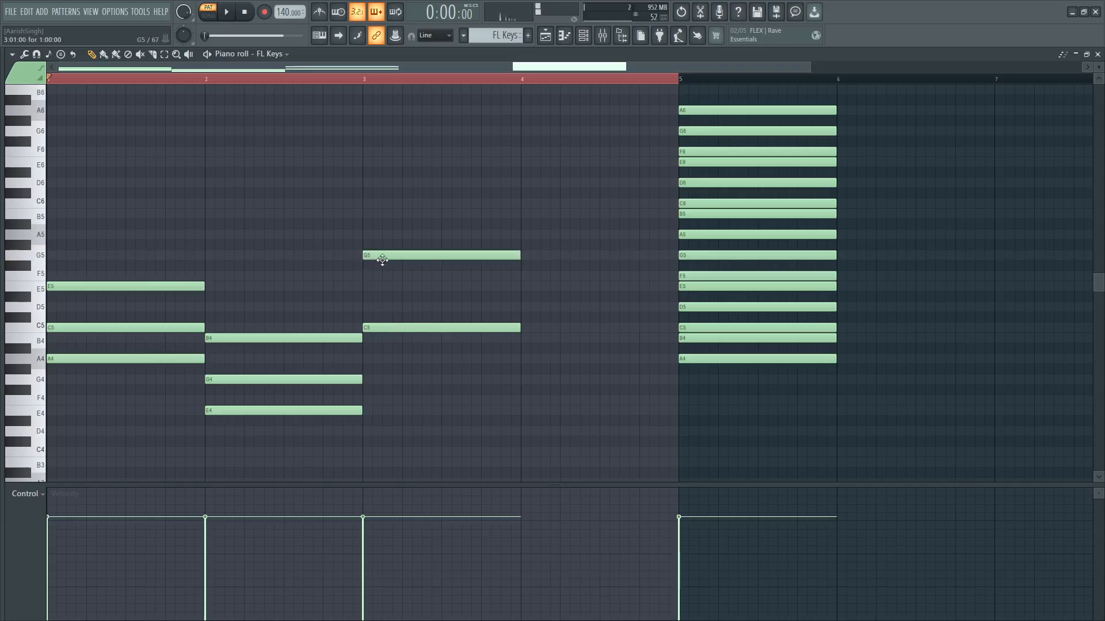
pyautogui.rightClick(383, 260)
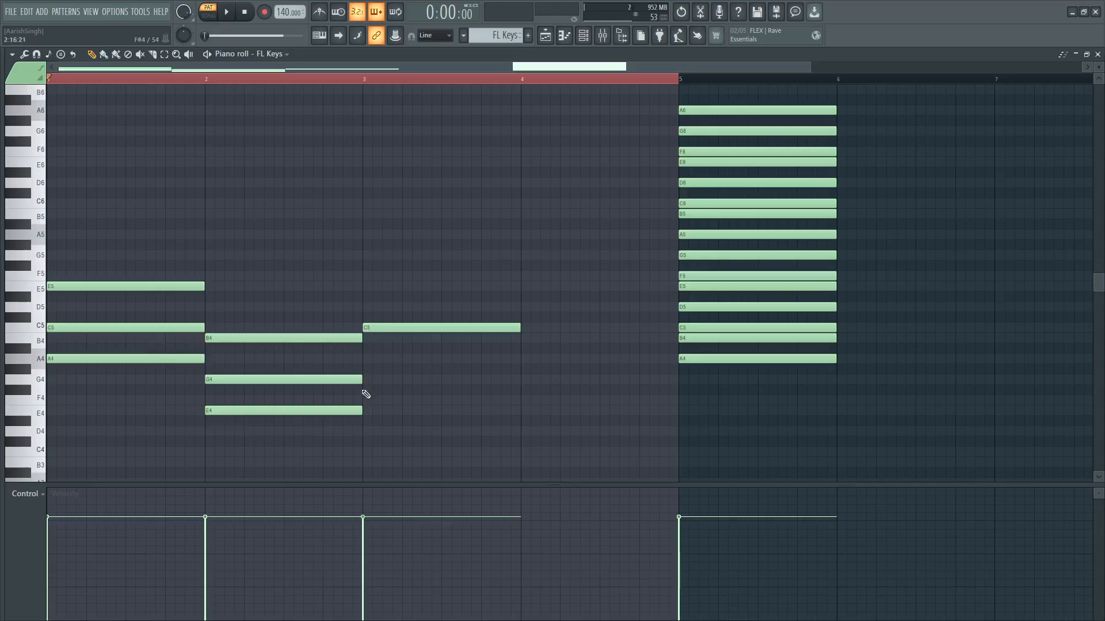
pyautogui.click(352, 373)
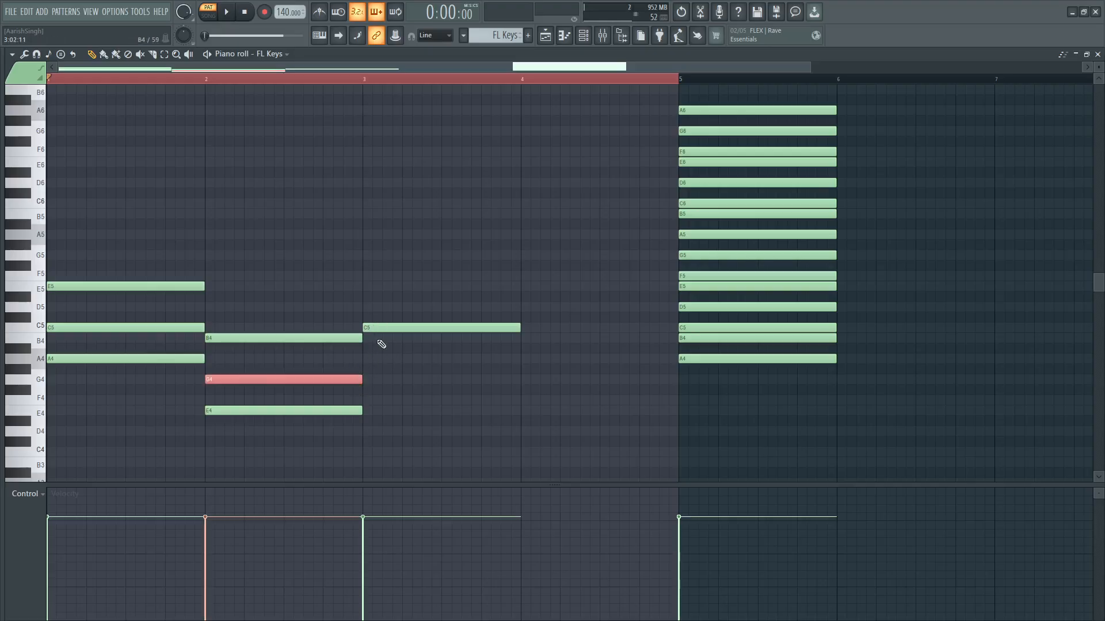
pyautogui.click(380, 327)
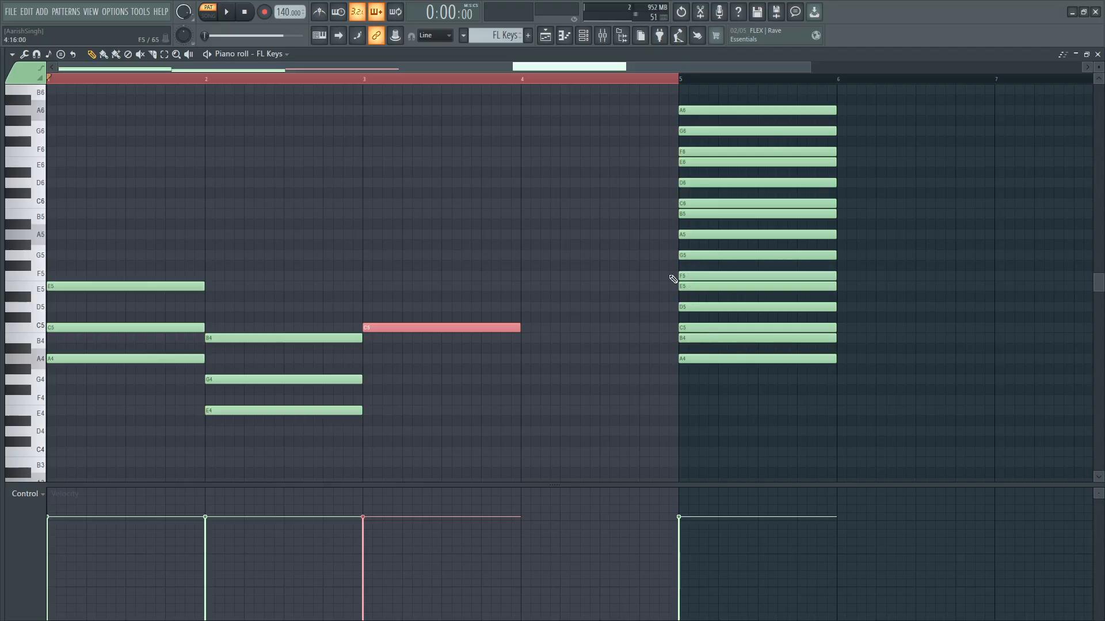
pyautogui.click(372, 286)
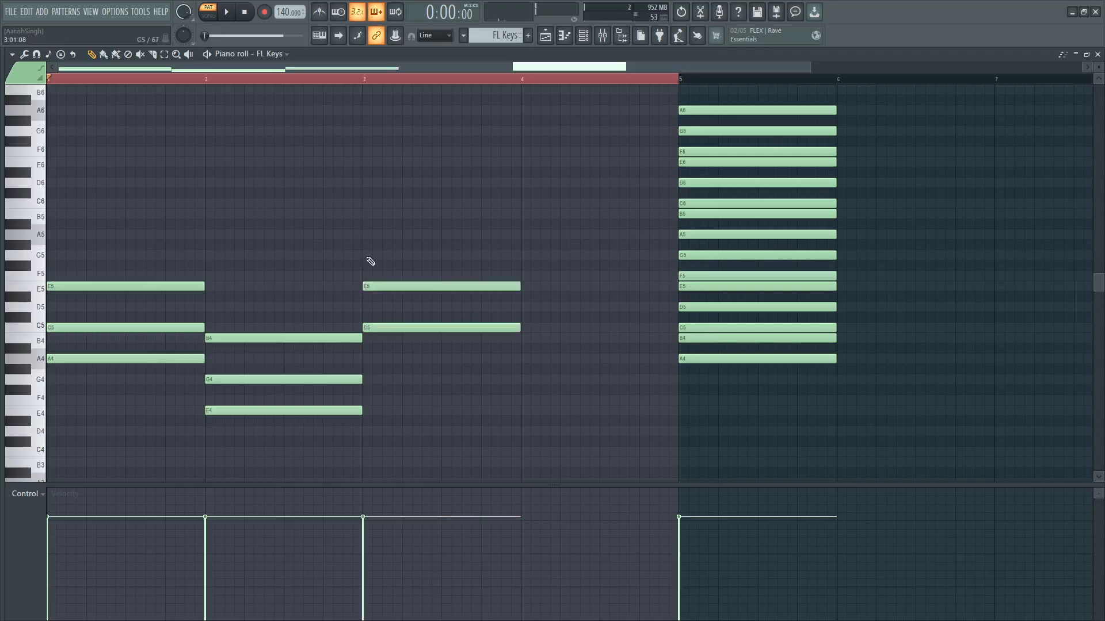
pyautogui.click(366, 255)
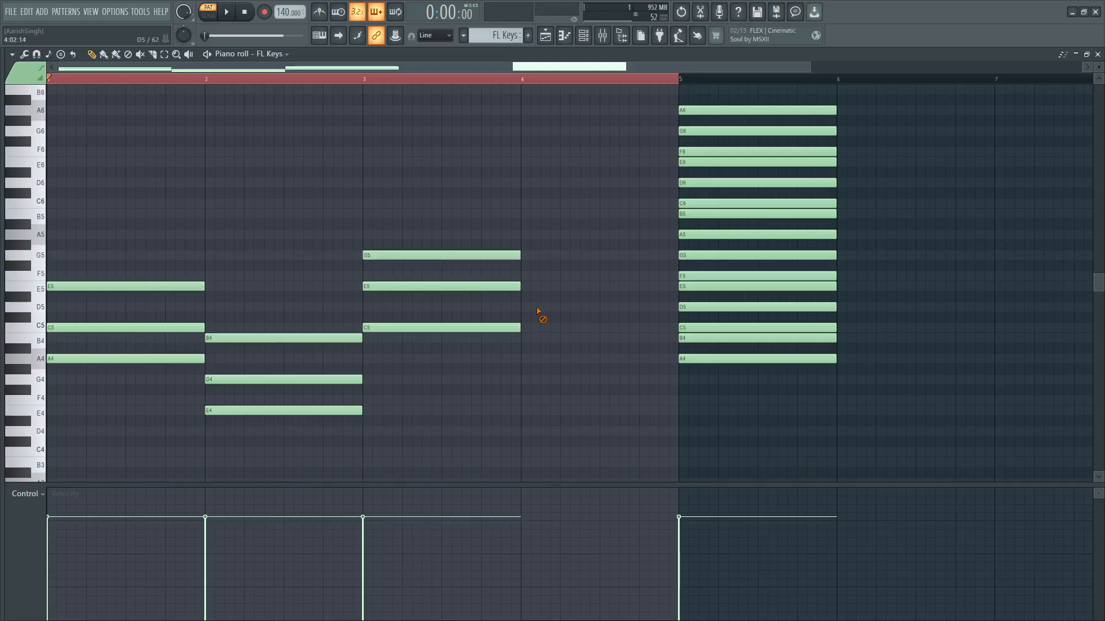
# Step down the bar 5 scale notes from C6 to G5 and place a one-bar G4 note in bar 4.
pyautogui.click(489, 327)
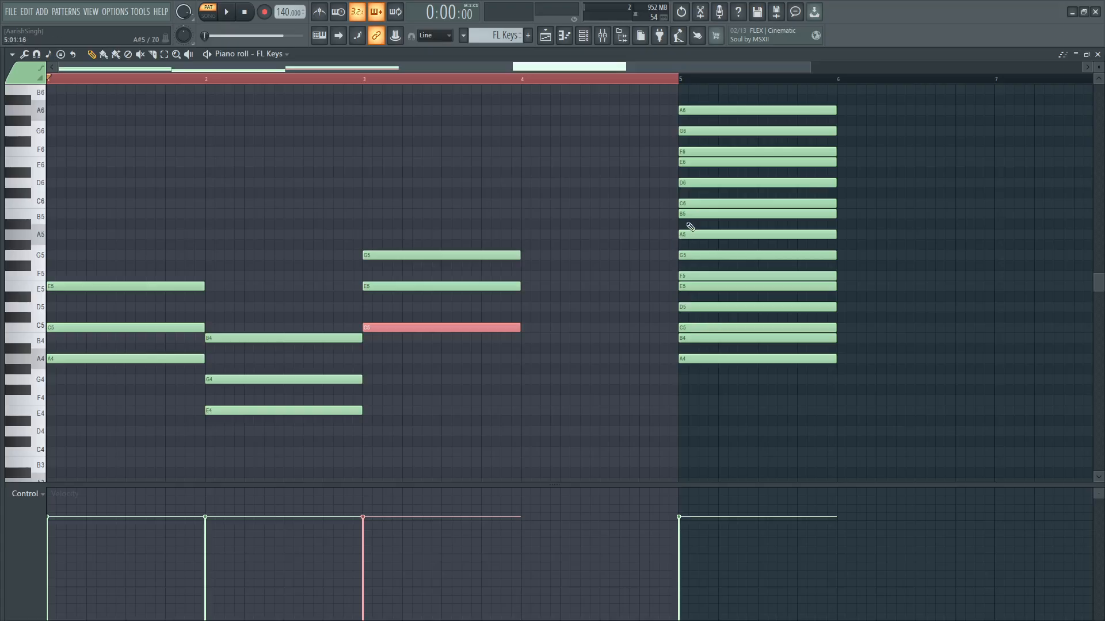
pyautogui.click(688, 203)
pyautogui.click(686, 214)
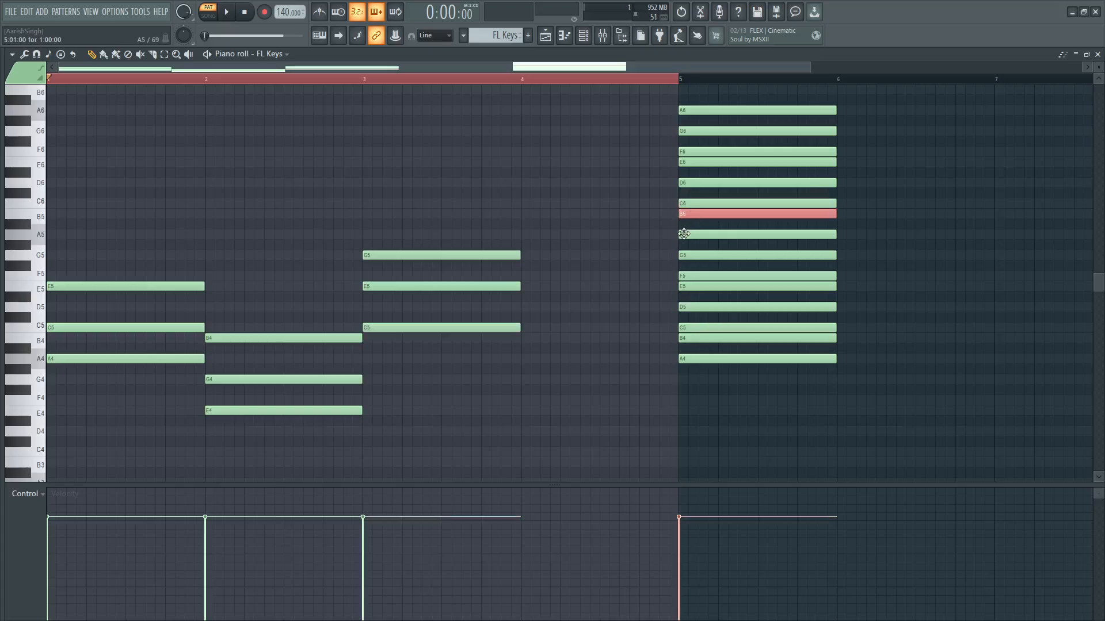
pyautogui.click(684, 234)
pyautogui.click(684, 255)
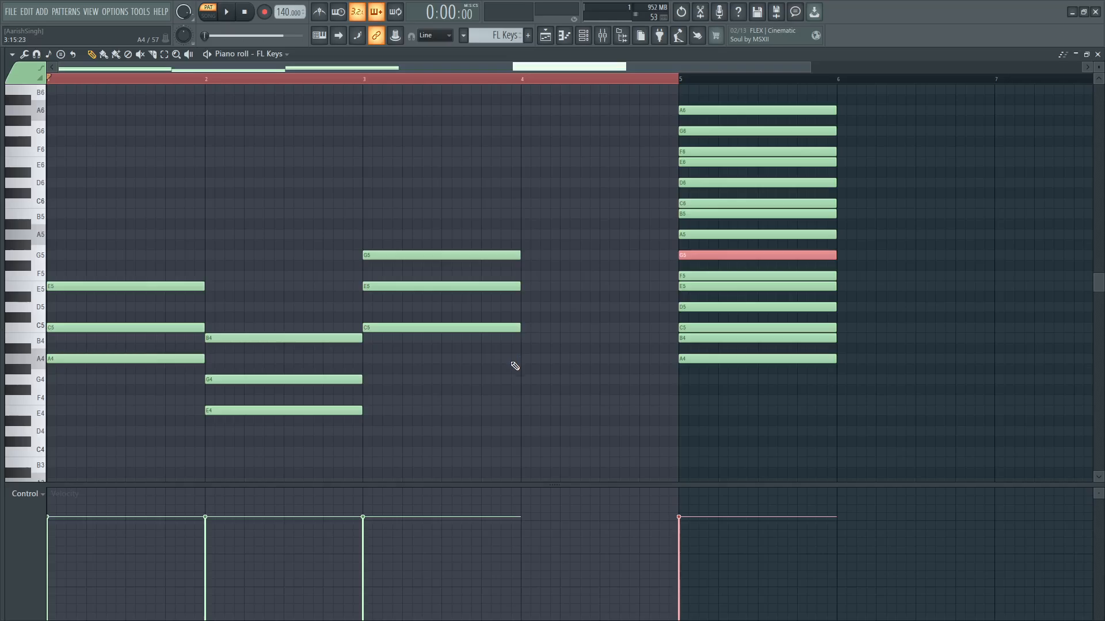
pyautogui.click(525, 380)
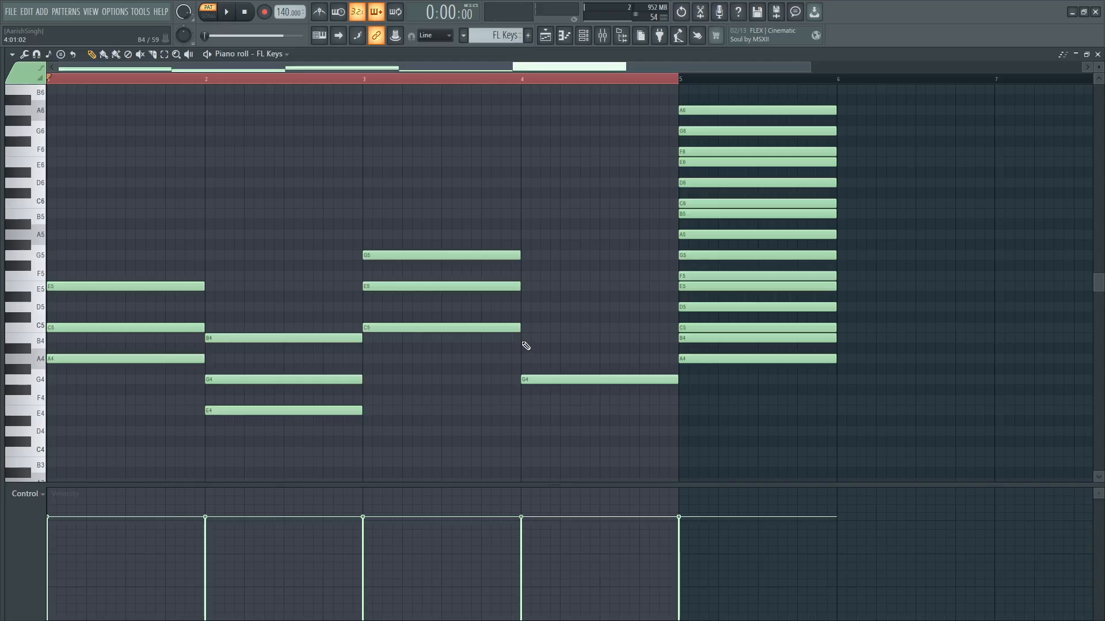
# Complete the bar 4 chord with B4 and D5, and play back the four-bar progression.
pyautogui.click(525, 339)
pyautogui.click(525, 307)
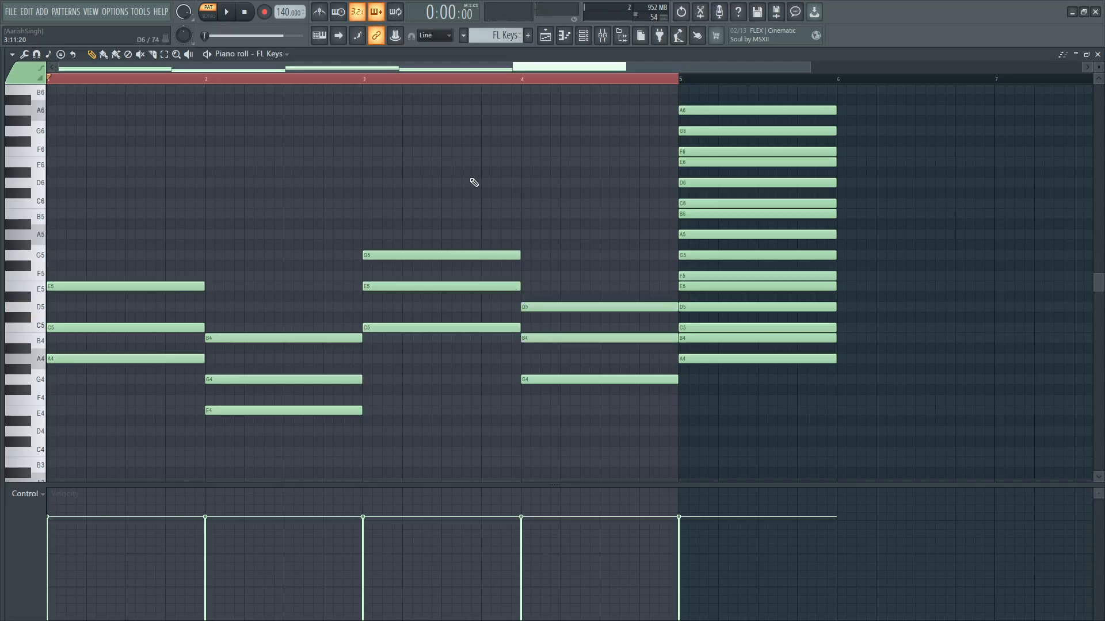
pyautogui.press('space')
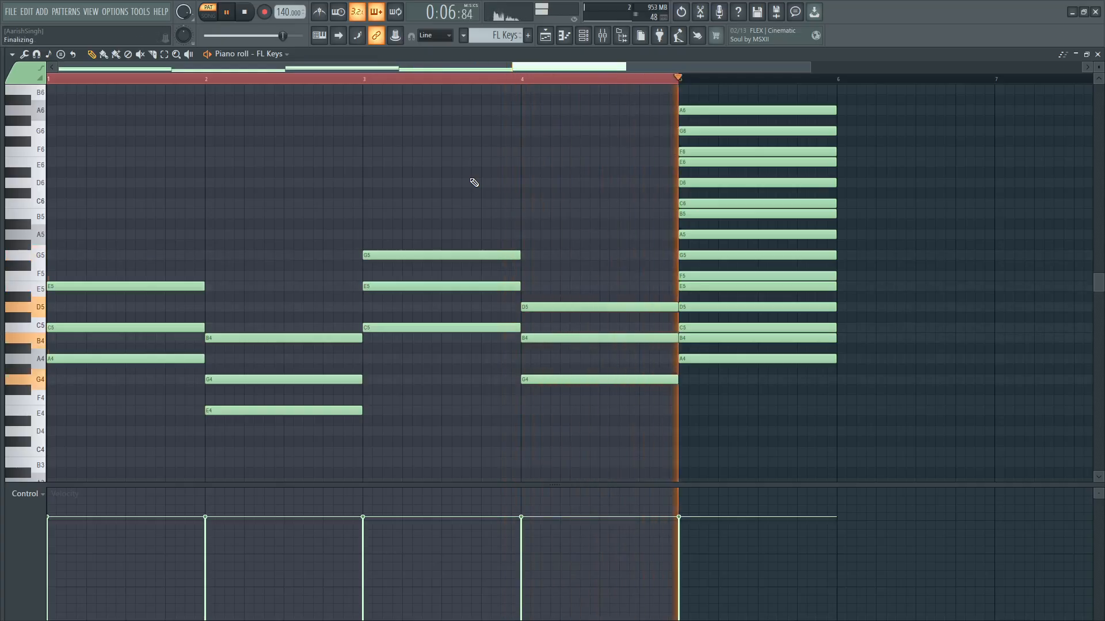
pyautogui.press('space')
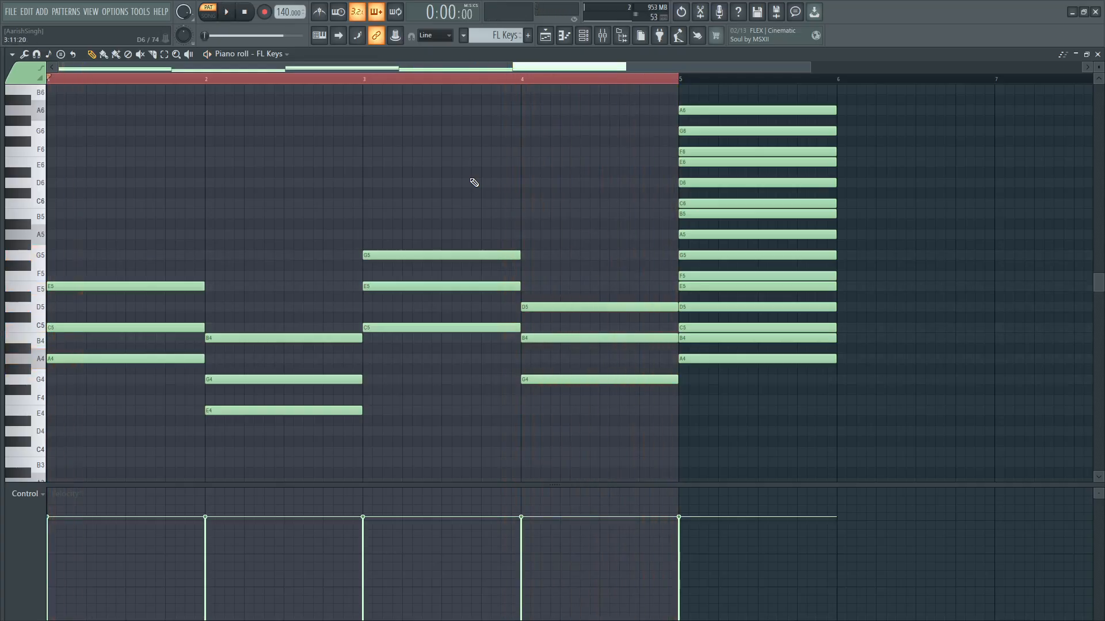
# Invert two chords by moving bar 2's E4 up an octave and bar 3's G5 down an octave, and play back the progression.
pyautogui.click(342, 411)
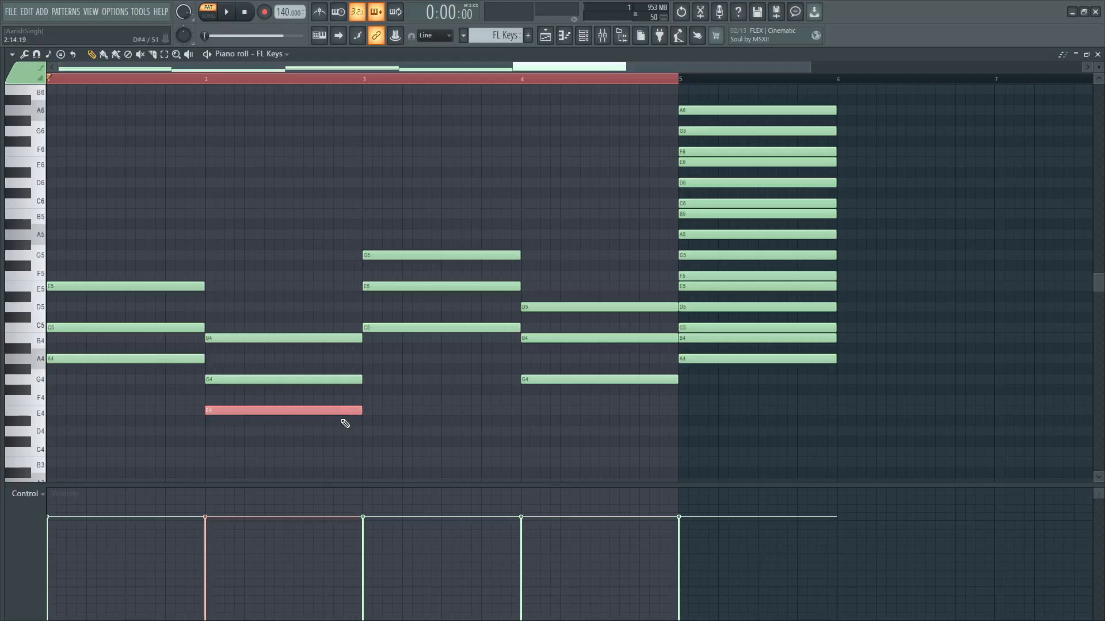
pyautogui.hotkey('ctrl', 'Up')
pyautogui.click(414, 256)
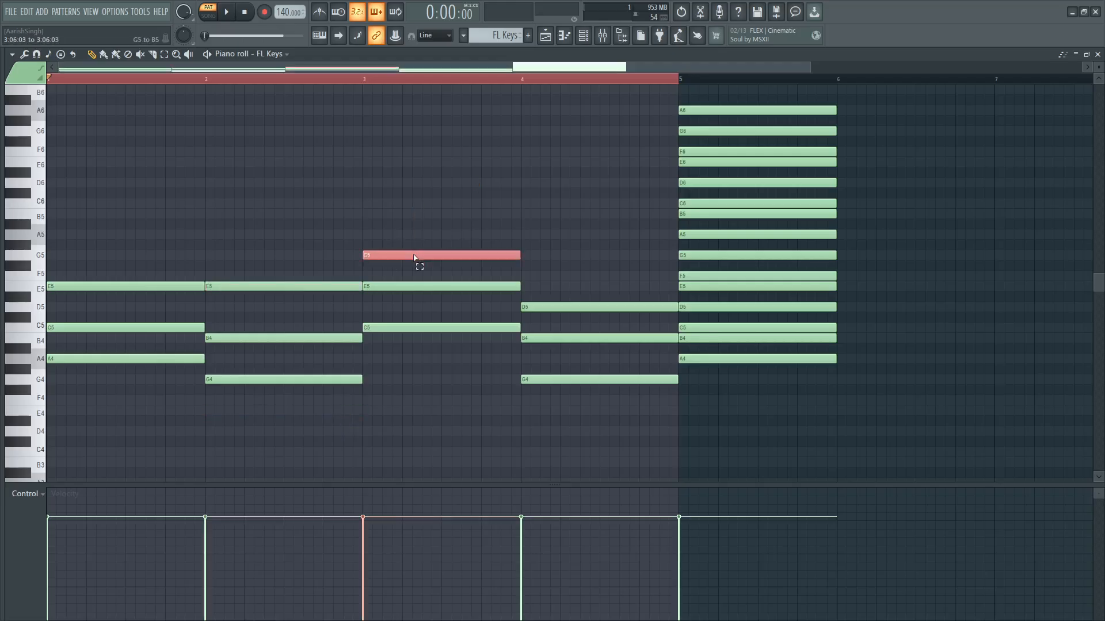
pyautogui.hotkey('ctrl', 'Down')
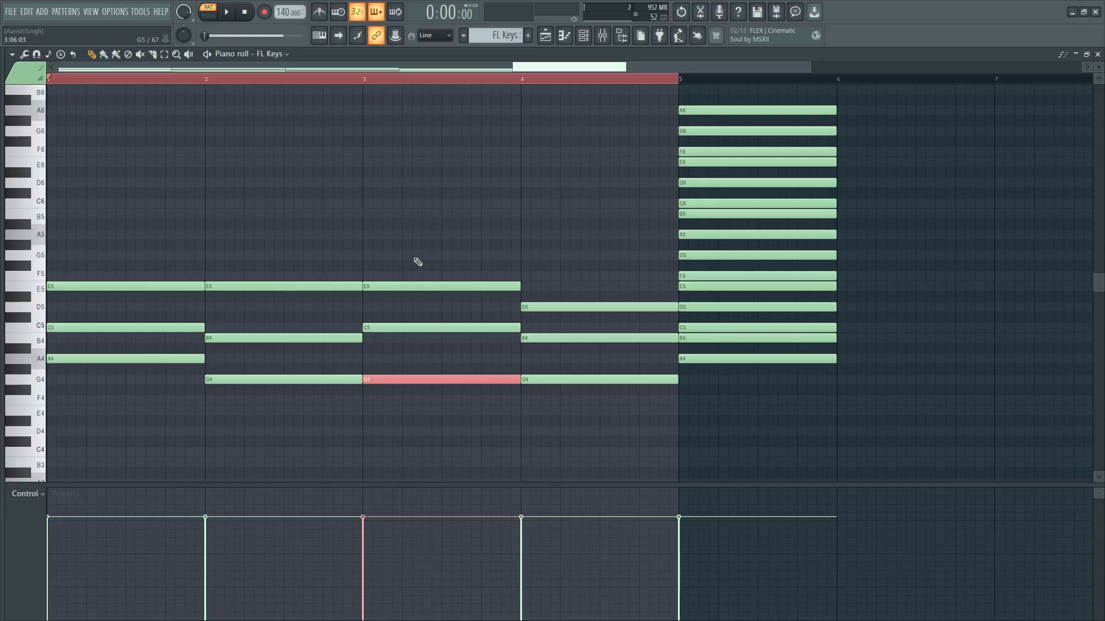
pyautogui.press('space')
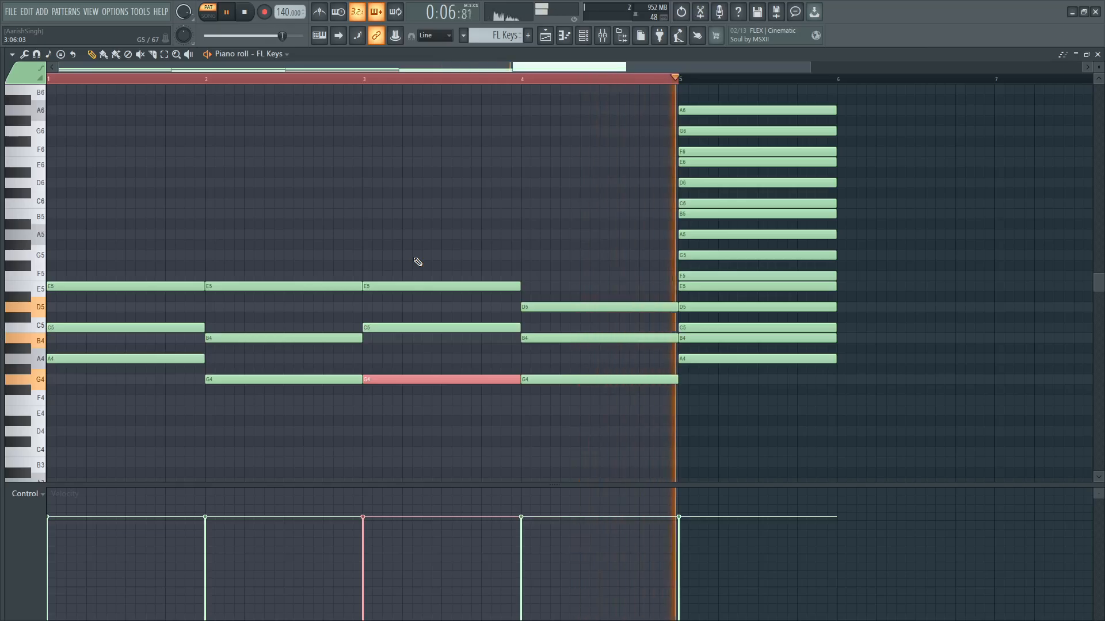
pyautogui.press('space')
# Delete all the chords in bars 2 to 4 and the E5 and C5 notes in bar 1.
pyautogui.moveTo(581, 257)
pyautogui.mouseDown()
pyautogui.moveTo(563, 406)
pyautogui.moveTo(450, 275)
pyautogui.moveTo(290, 386)
pyautogui.mouseUp()
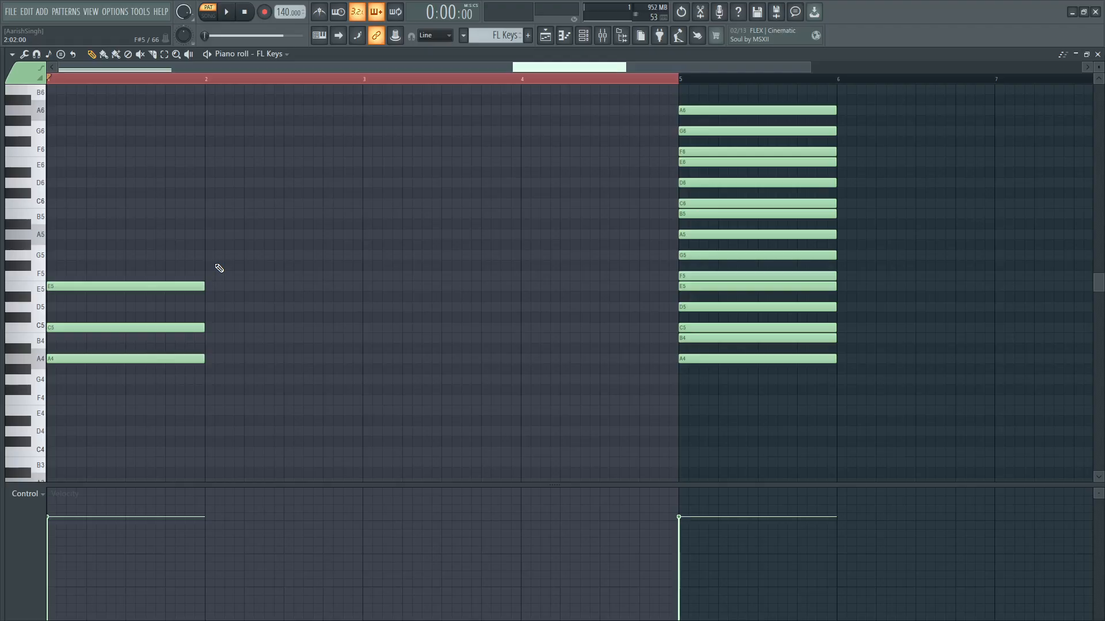
pyautogui.rightClick(141, 286)
pyautogui.rightClick(123, 327)
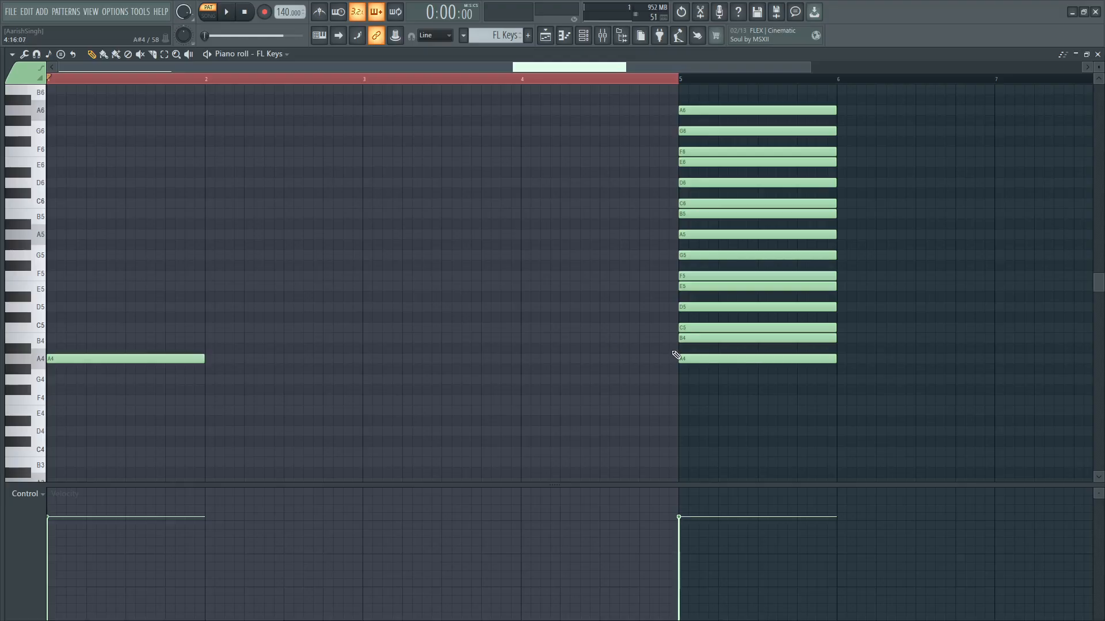
# Rebuild the bar 1 chord on its A4 root by adding C5 and E5, and play it back.
pyautogui.keyDown('ctrl'); pyautogui.click(699, 360); pyautogui.keyUp('ctrl')
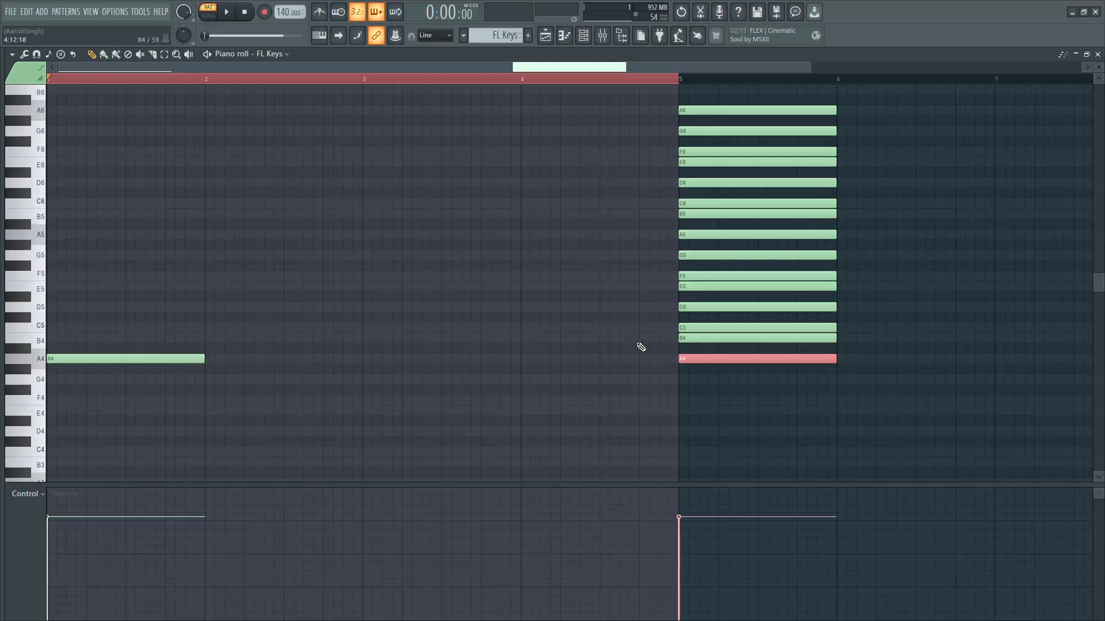
pyautogui.keyDown('ctrl'); pyautogui.click(618, 331); pyautogui.keyUp('ctrl')
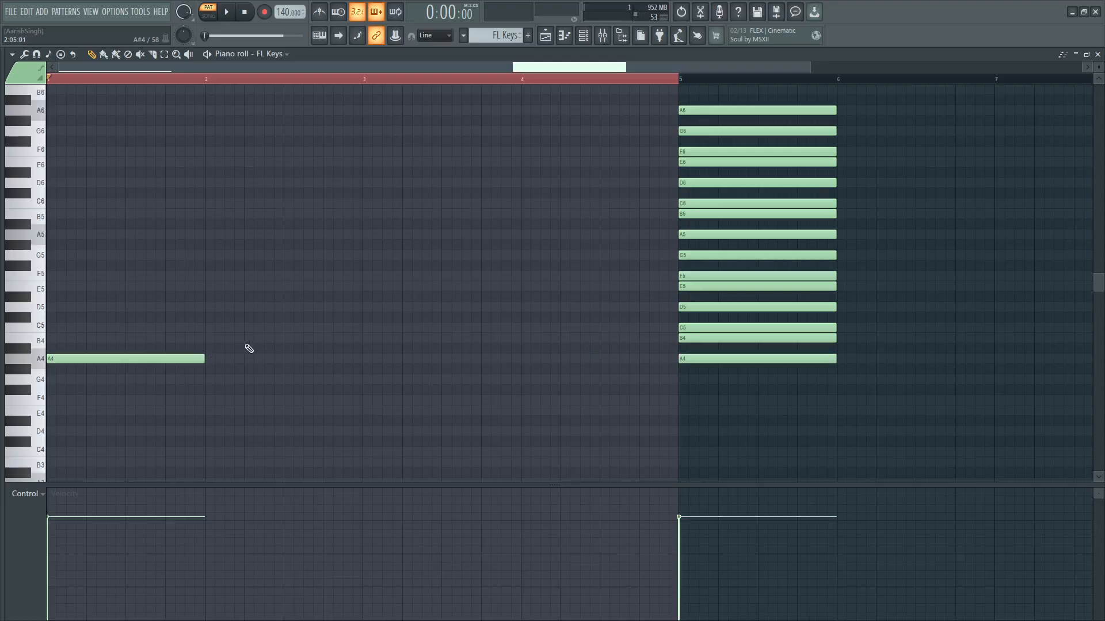
pyautogui.keyDown('ctrl'); pyautogui.click(199, 358); pyautogui.keyUp('ctrl')
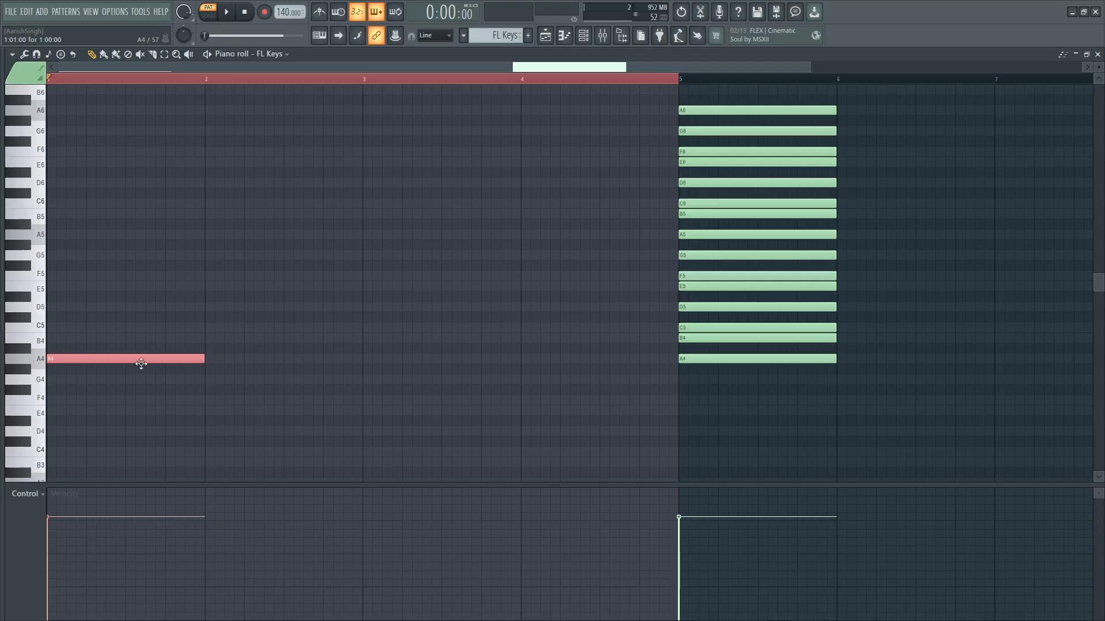
pyautogui.click(57, 327)
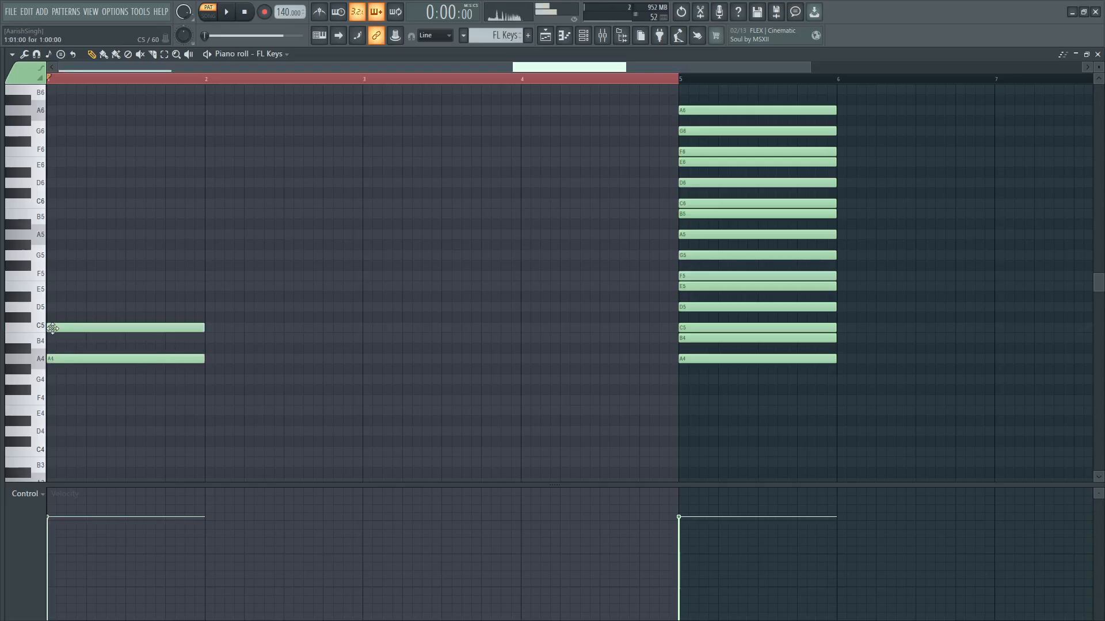
pyautogui.click(87, 286)
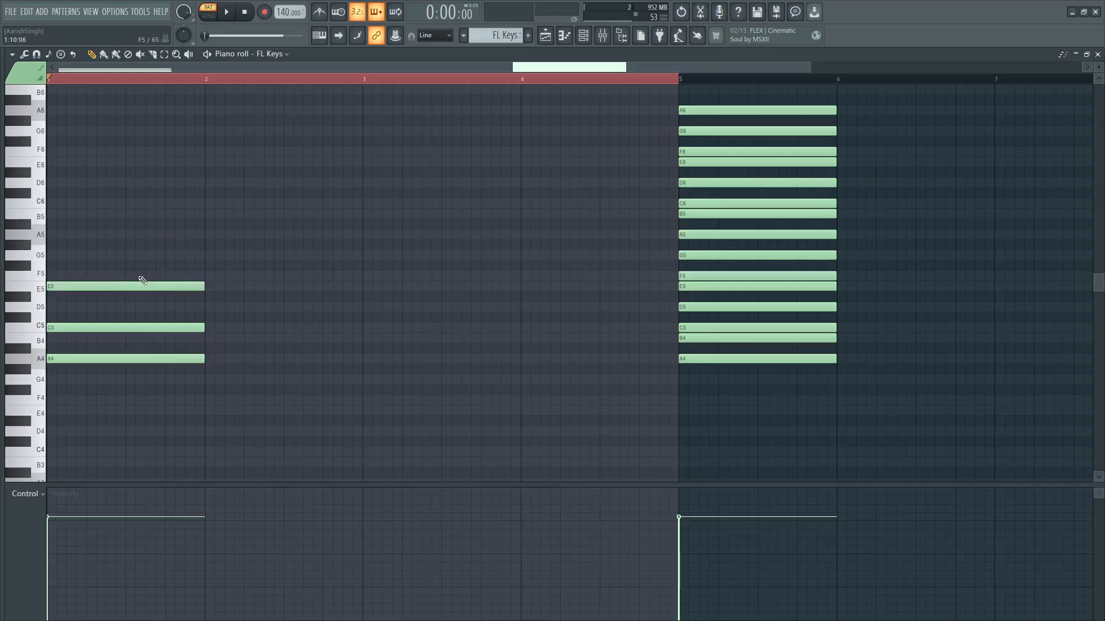
pyautogui.press('space')
pyautogui.press('space')
# Highlight the E5 note of the bar 1 chord and step up the bar 5 scale notes from E5 to A5.
pyautogui.moveTo(184, 251); pyautogui.dragTo(176, 293)
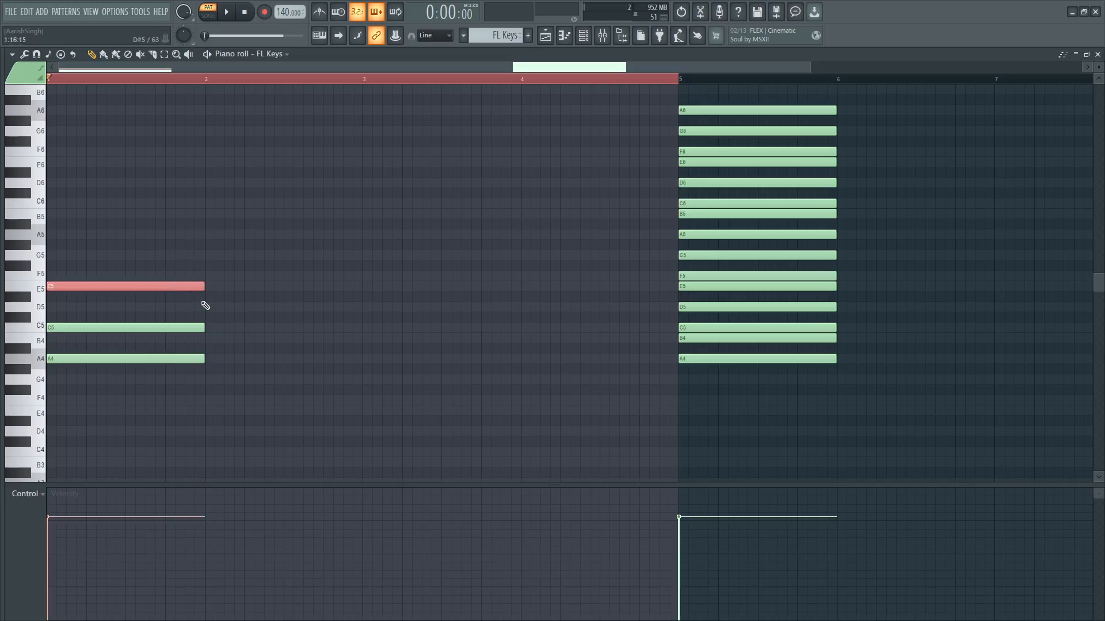
pyautogui.keyDown('ctrl'); pyautogui.click(218, 285); pyautogui.keyUp('ctrl')
pyautogui.moveTo(187, 240); pyautogui.dragTo(176, 295)
pyautogui.click(700, 286)
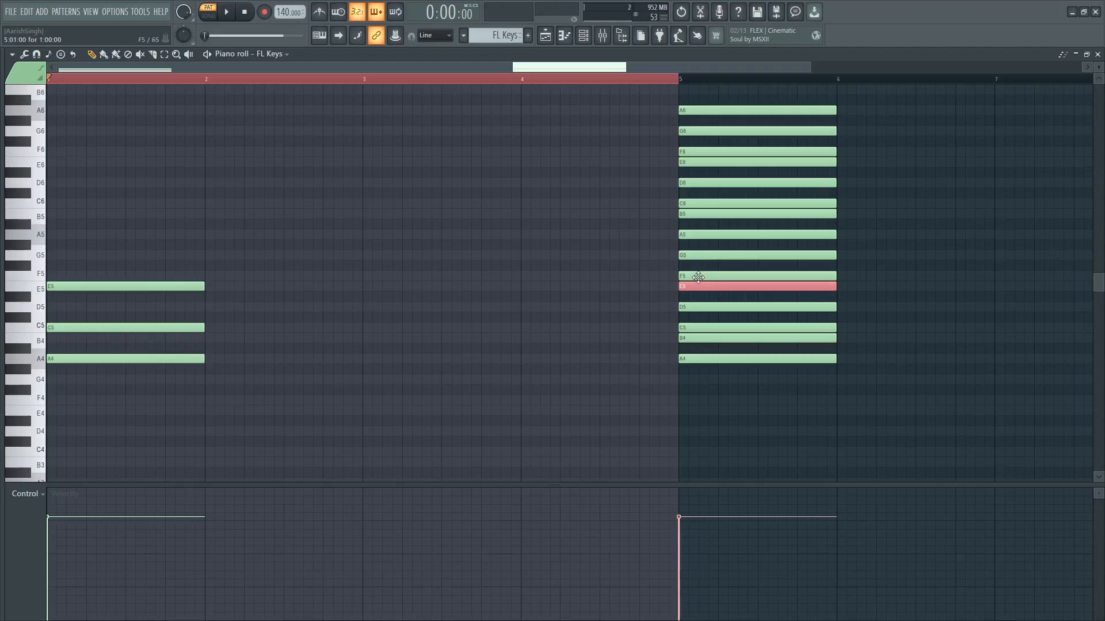
pyautogui.moveTo(698, 277); pyautogui.dragTo(687, 236)
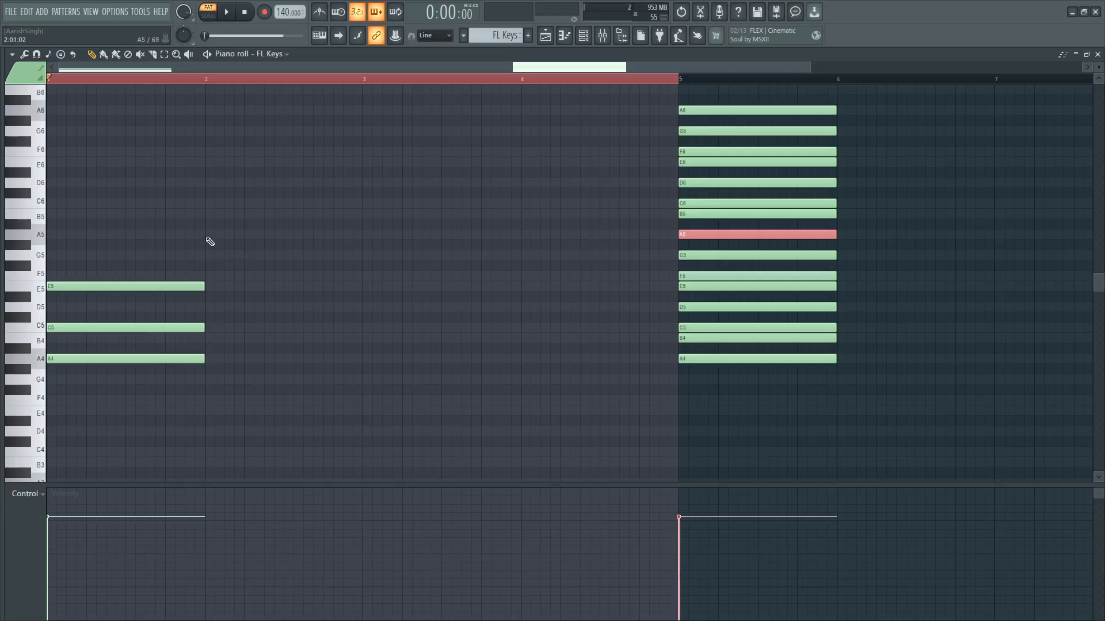
pyautogui.click(208, 235)
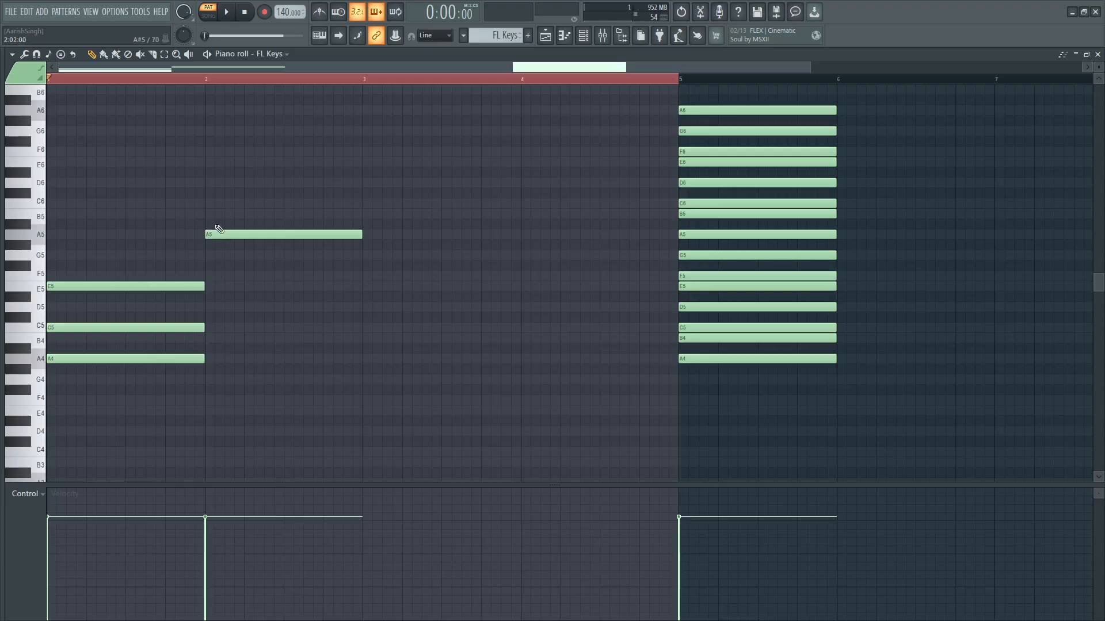
pyautogui.click(209, 203)
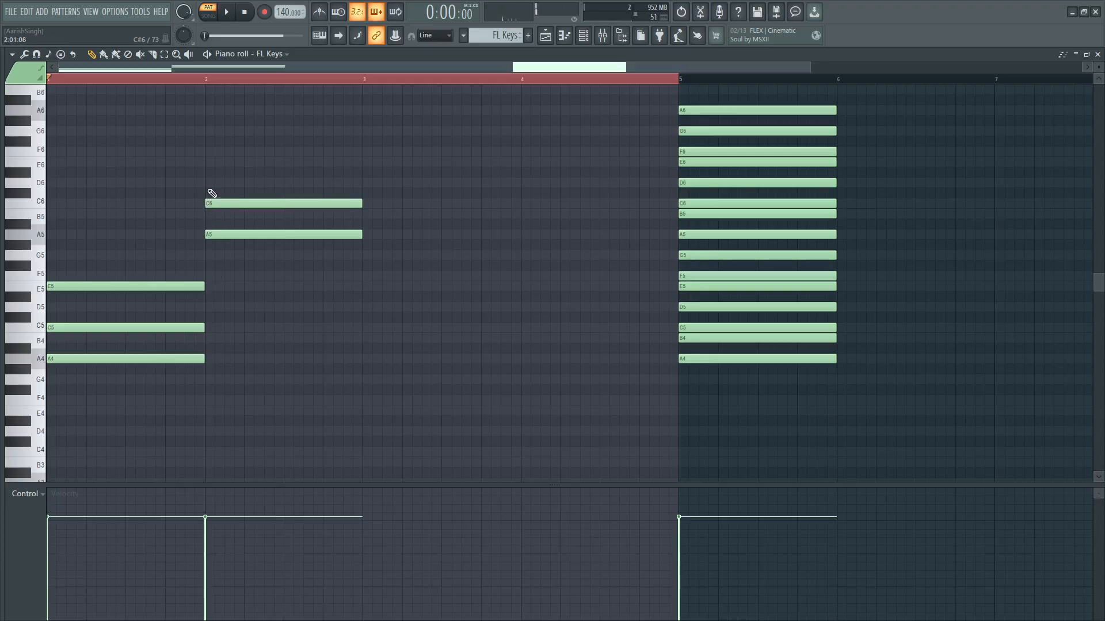
pyautogui.click(208, 162)
pyautogui.rightClick(214, 202)
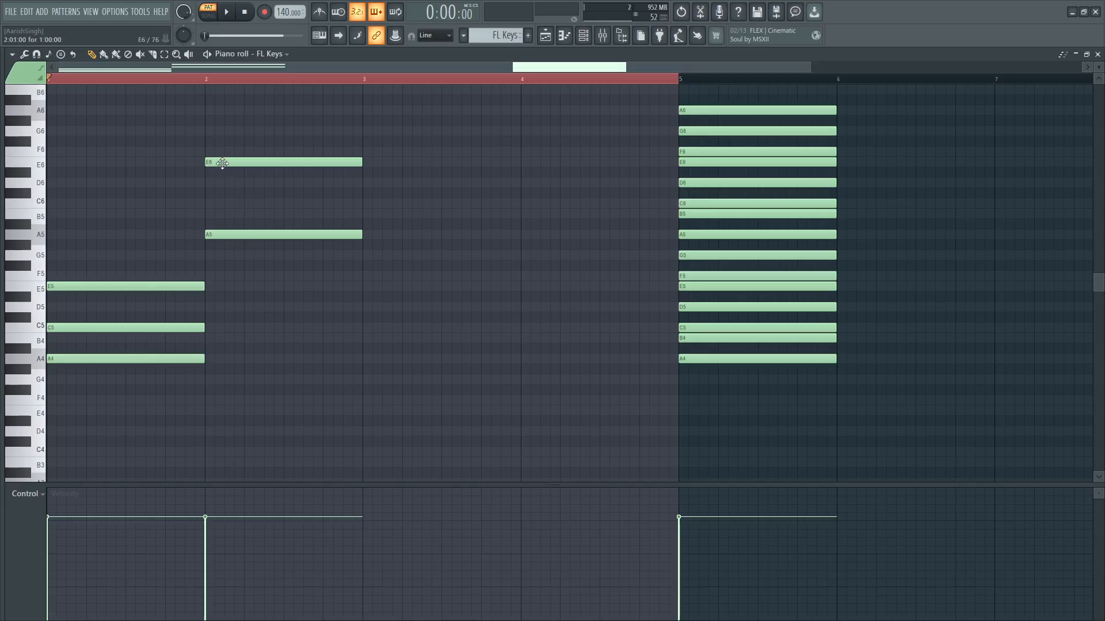
pyautogui.rightClick(223, 164)
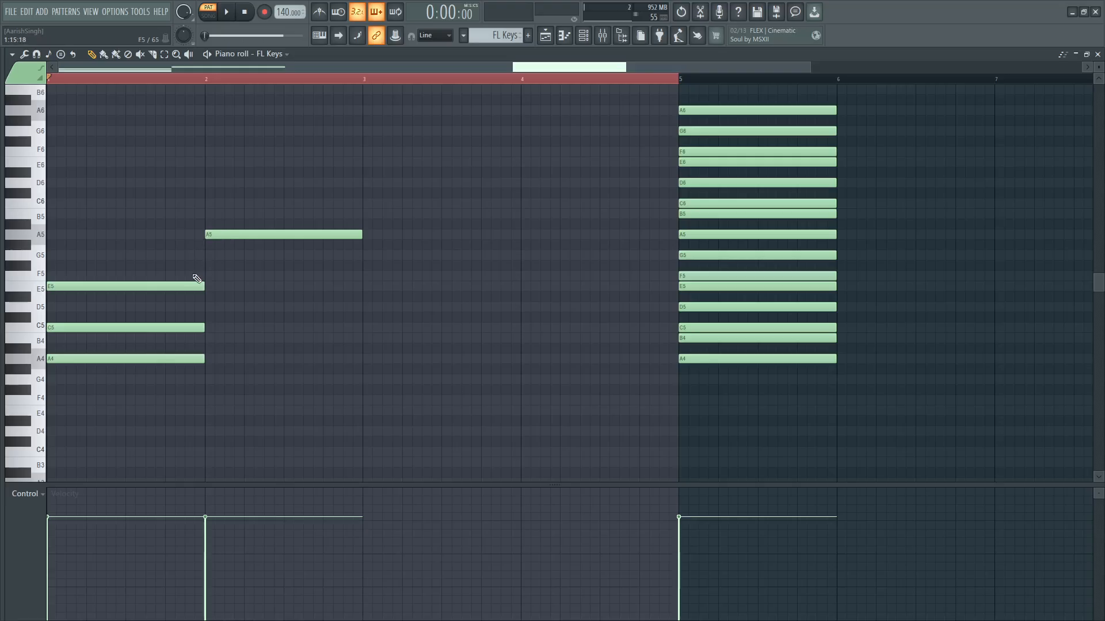
pyautogui.click(126, 286)
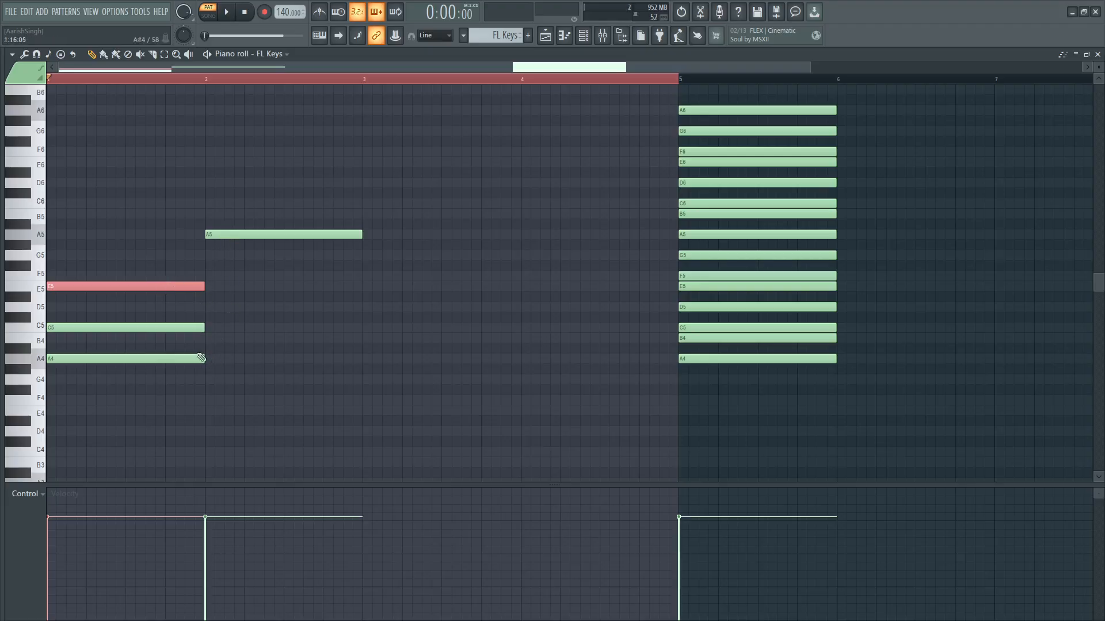
pyautogui.rightClick(227, 234)
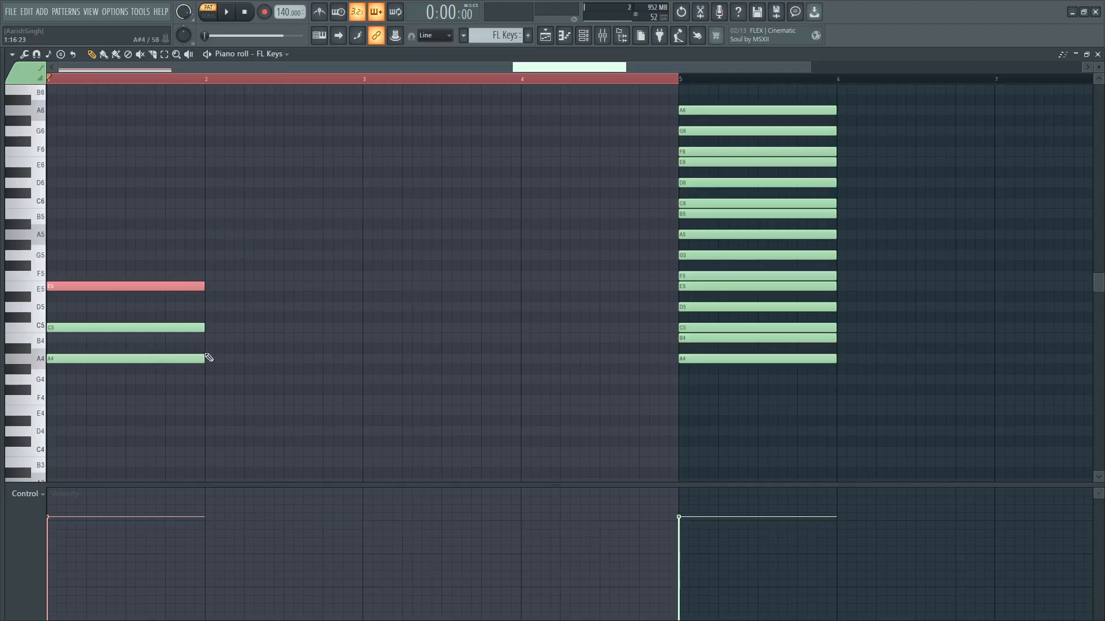
pyautogui.click(211, 358)
pyautogui.click(213, 332)
pyautogui.click(219, 286)
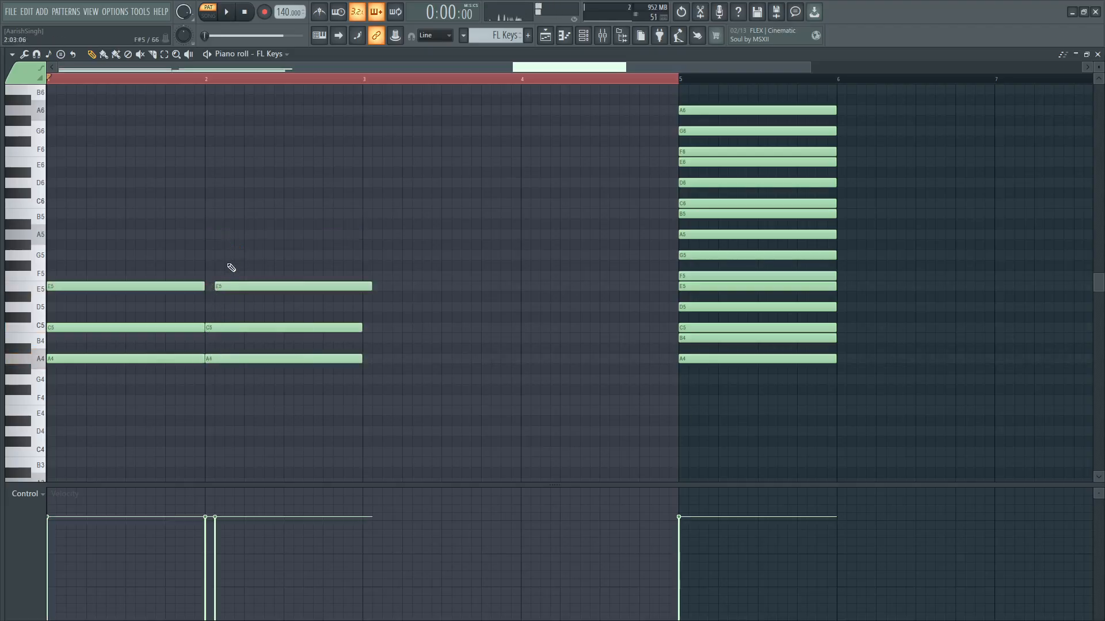
pyautogui.rightClick(230, 286)
pyautogui.rightClick(230, 327)
pyautogui.rightClick(231, 358)
# Step up the bar 5 scale notes from C5 to F5 and place a one-bar F5 note in bar 2.
pyautogui.click(198, 327)
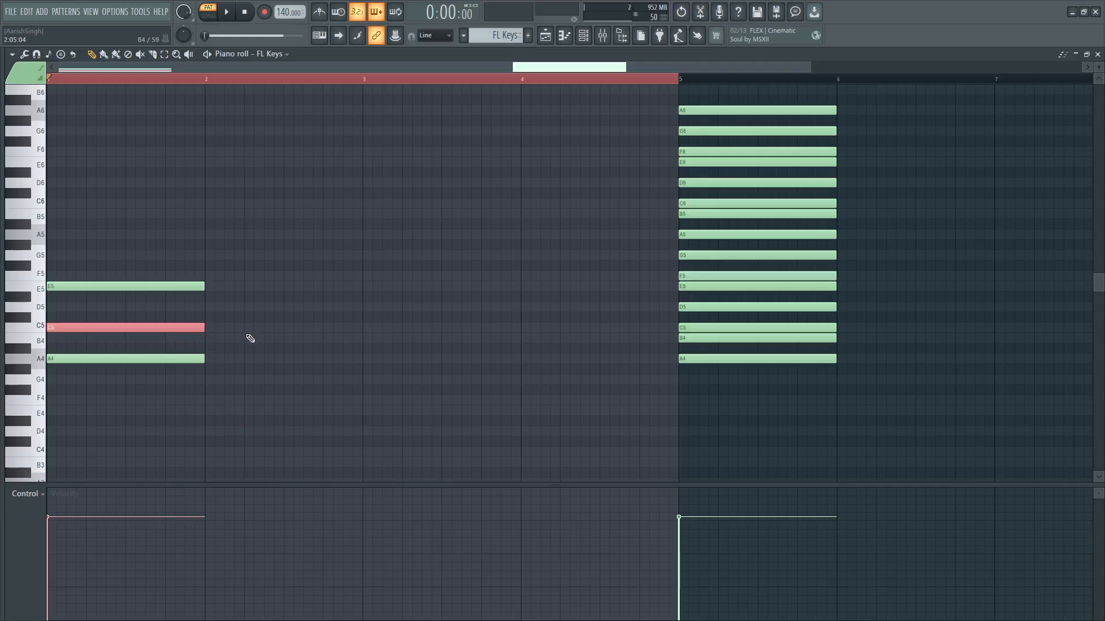
pyautogui.keyDown('ctrl'); pyautogui.click(354, 327); pyautogui.keyUp('ctrl')
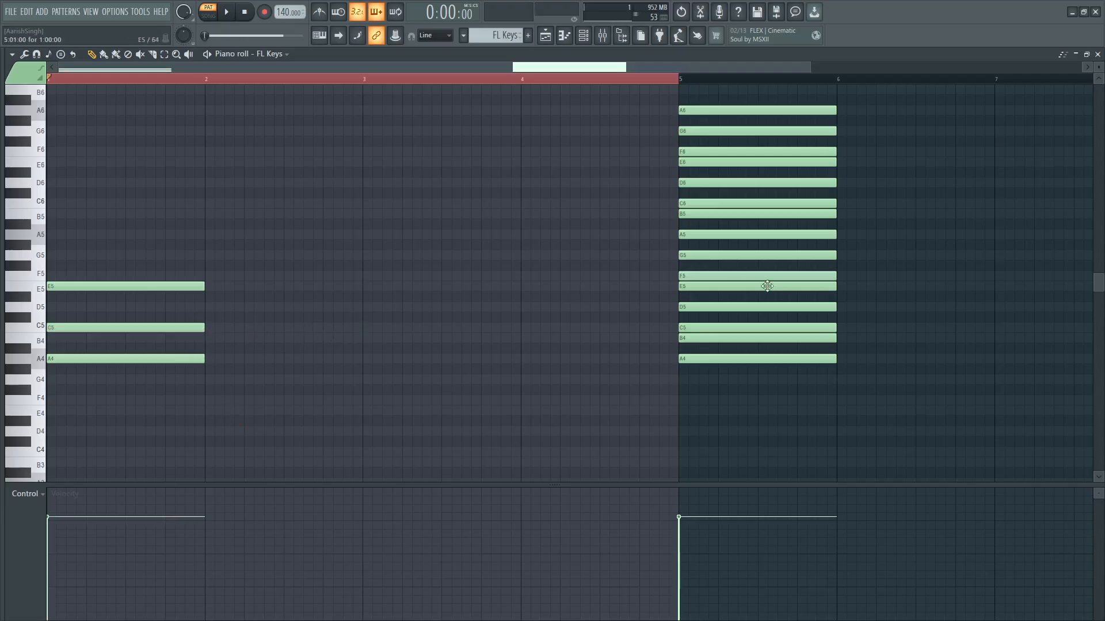
pyautogui.click(694, 328)
pyautogui.click(695, 307)
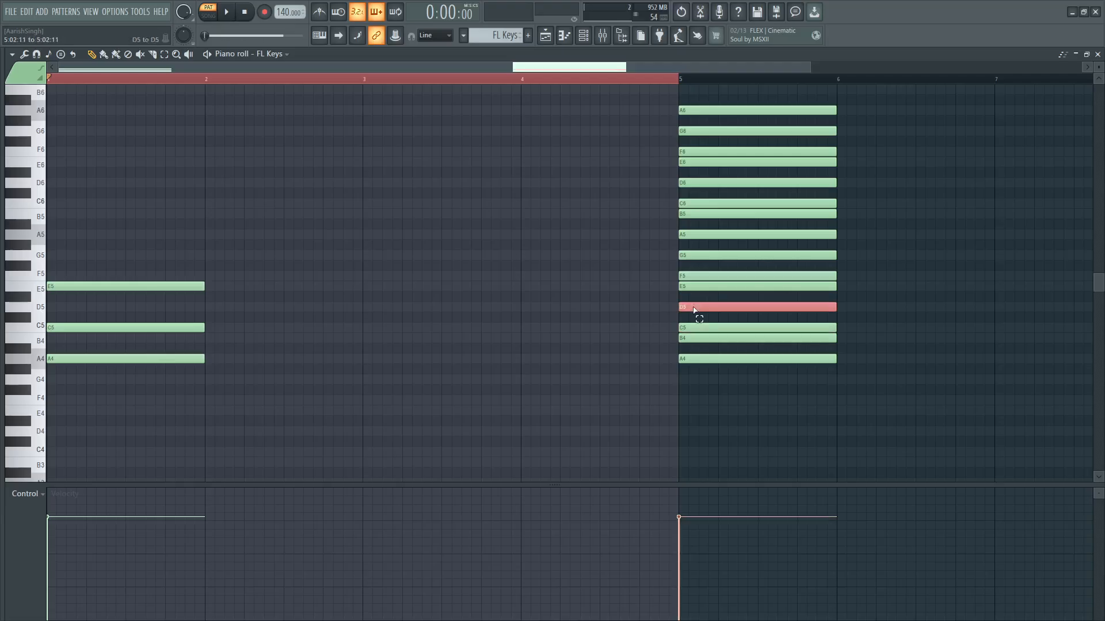
pyautogui.click(687, 287)
pyautogui.click(687, 277)
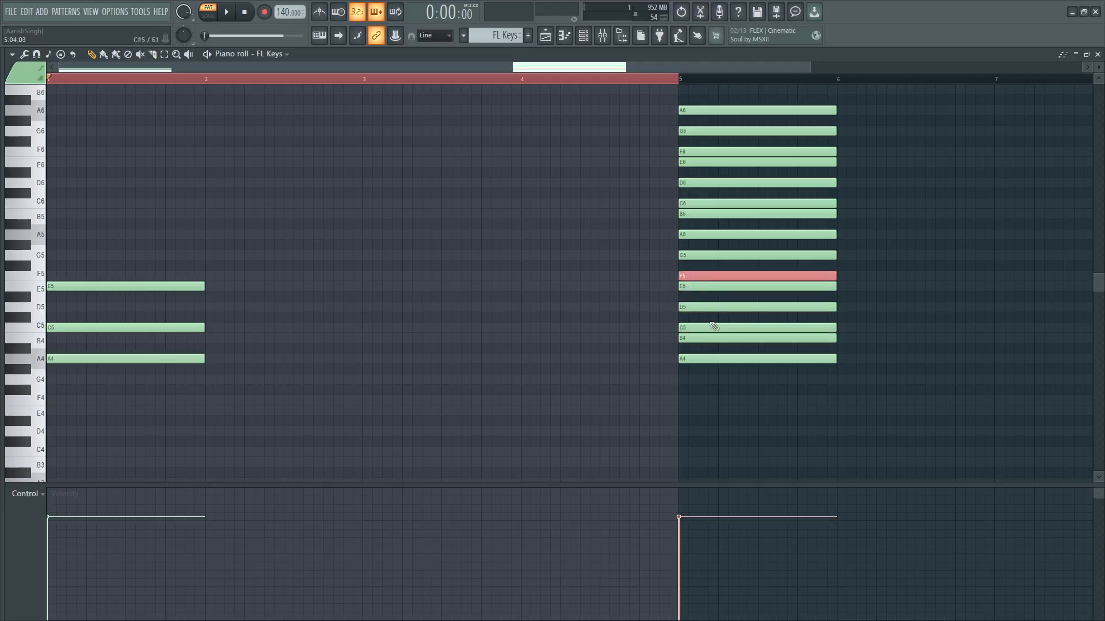
pyautogui.click(701, 327)
pyautogui.click(688, 307)
pyautogui.click(689, 286)
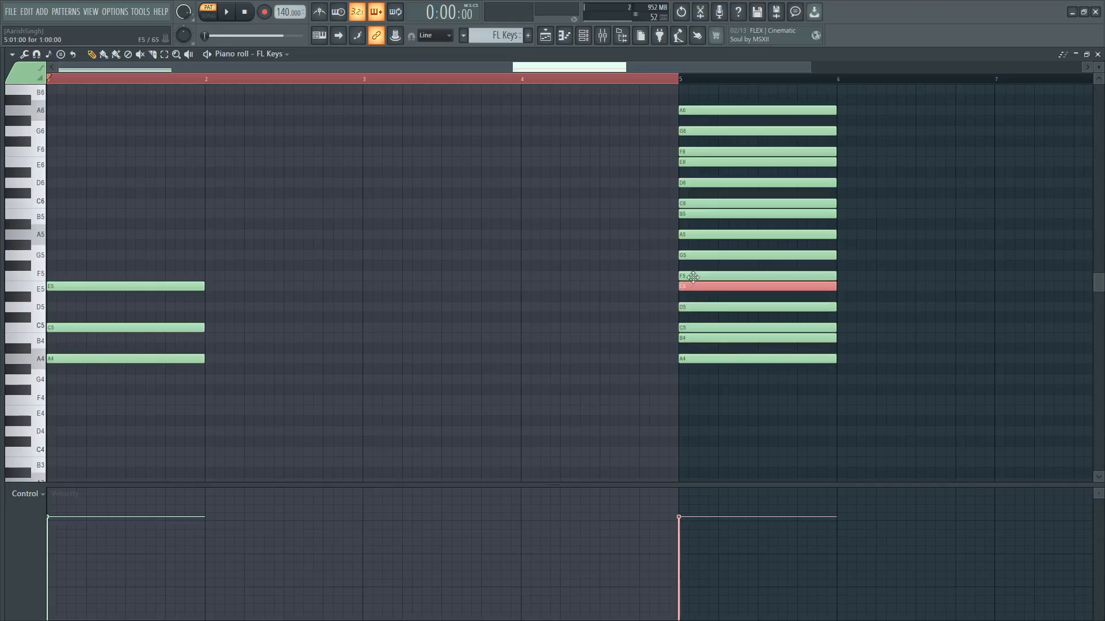
pyautogui.click(693, 275)
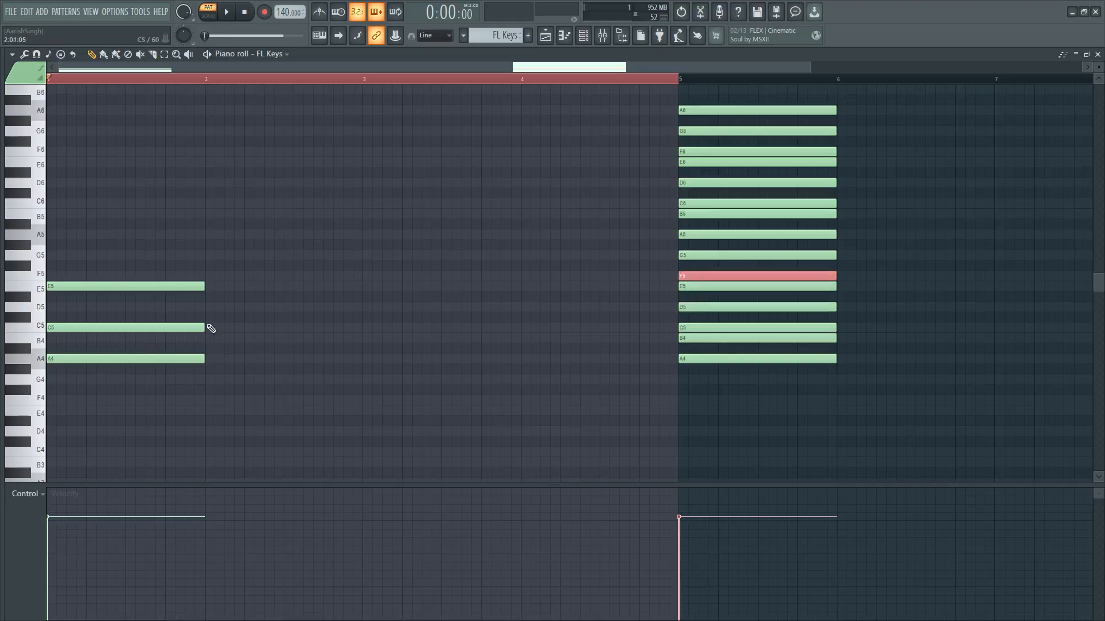
pyautogui.click(210, 276)
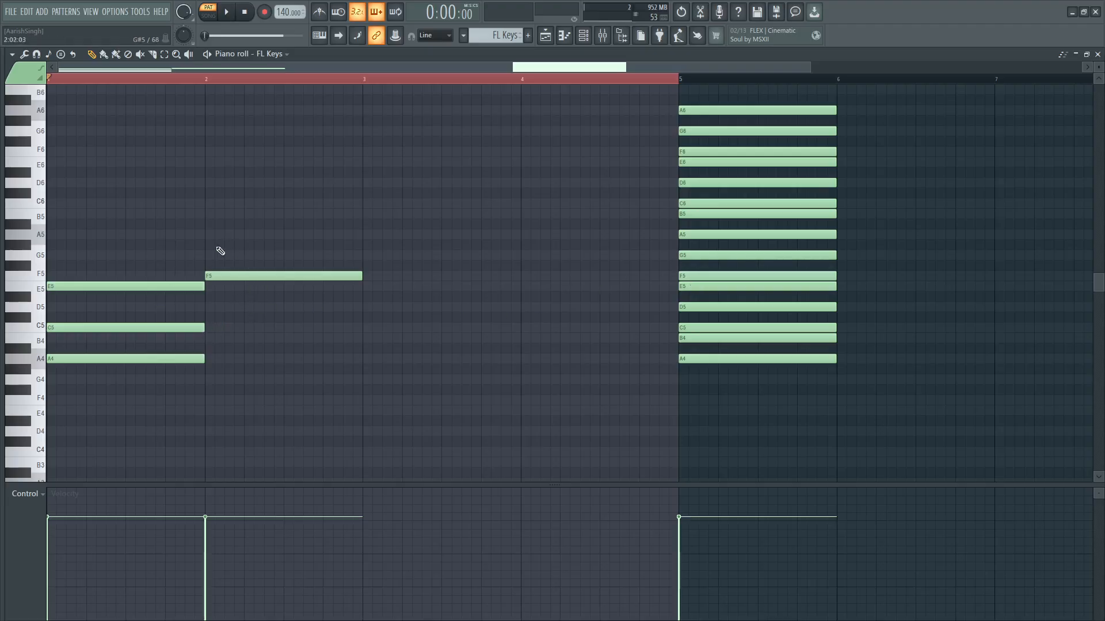
# Add A5 and C6 above the F5 note in bar 2, play the chord back and clear it.
pyautogui.click(209, 236)
pyautogui.click(211, 204)
pyautogui.moveTo(278, 168); pyautogui.dragTo(280, 292)
pyautogui.click(320, 184)
pyautogui.press('space')
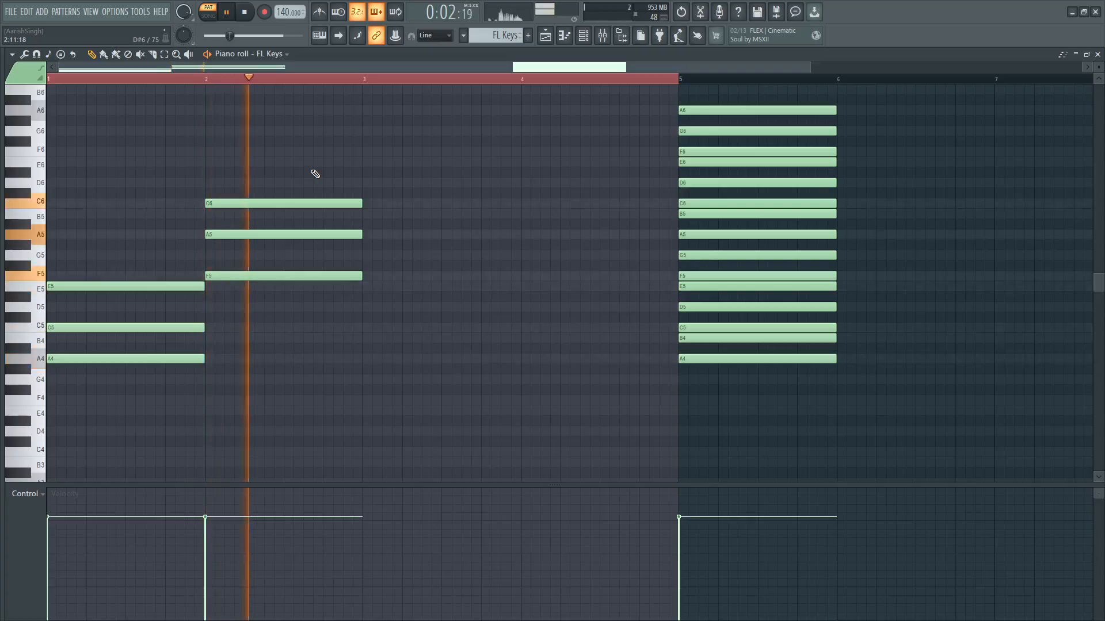
pyautogui.press('space')
pyautogui.rightClick(274, 203)
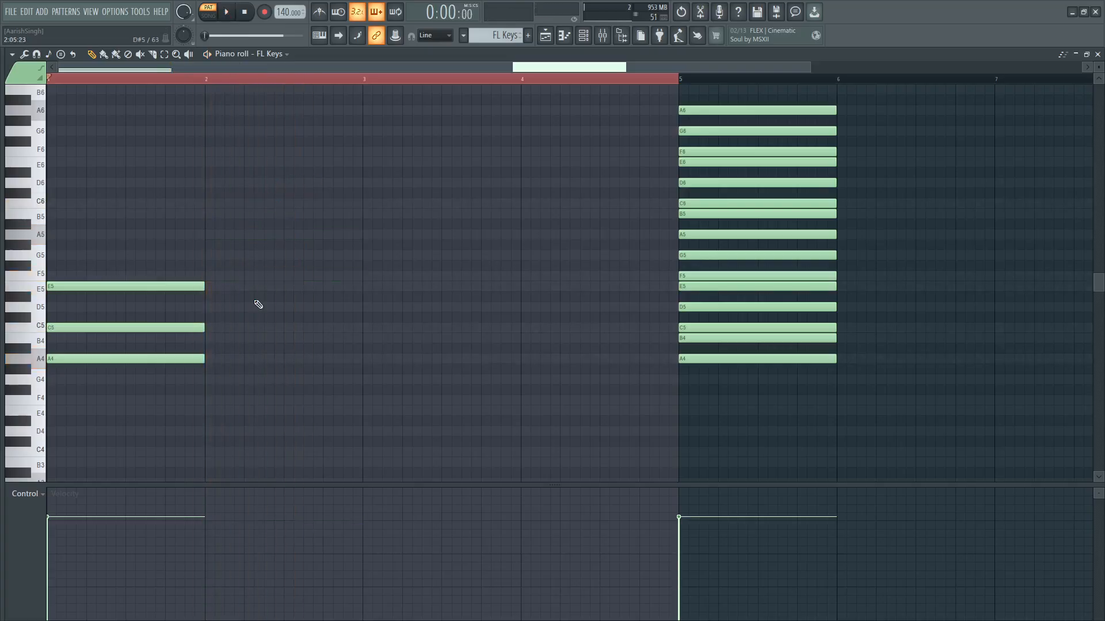
# Count down the bar 5 scale notes from C6 to G5 and try a G4 note in bar 2, removing it again.
pyautogui.moveTo(200, 311); pyautogui.dragTo(192, 343)
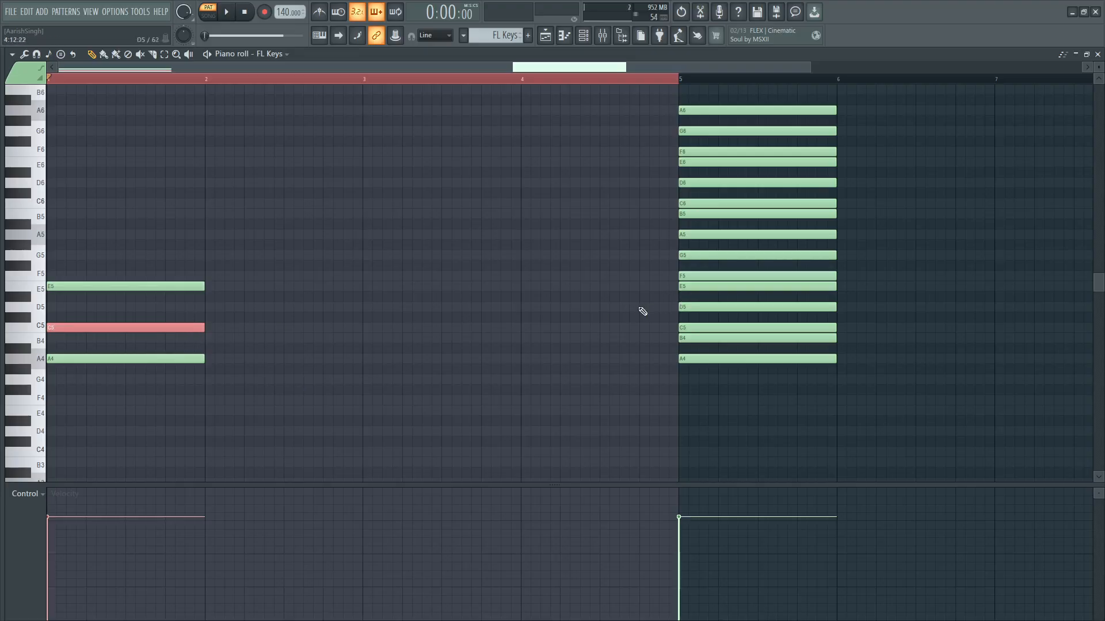
pyautogui.click(684, 204)
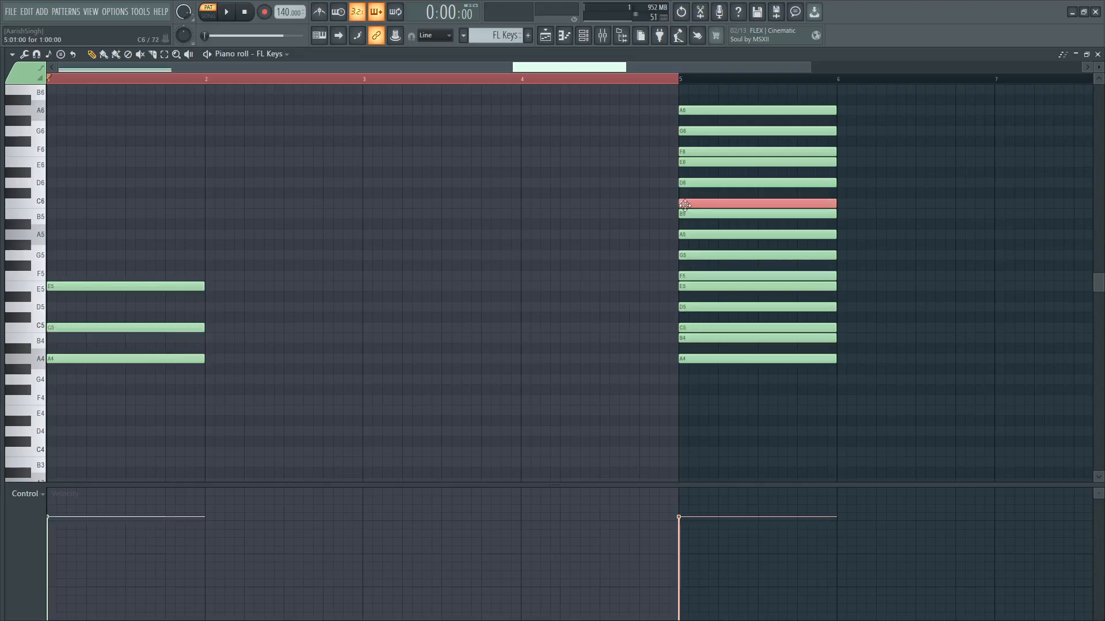
pyautogui.moveTo(684, 204); pyautogui.dragTo(687, 237)
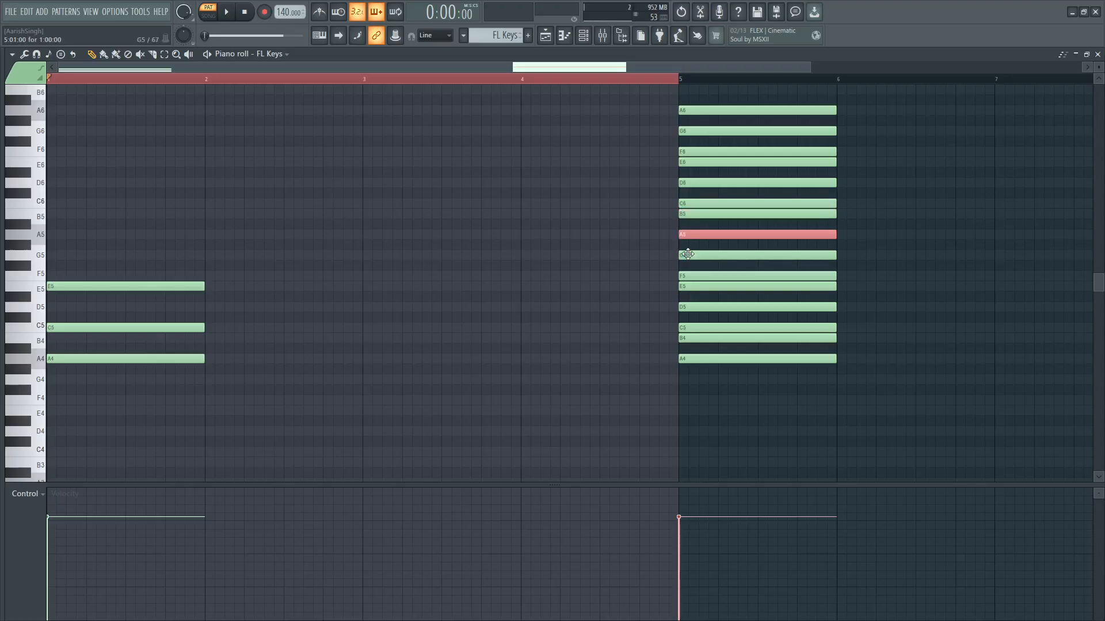
pyautogui.click(688, 254)
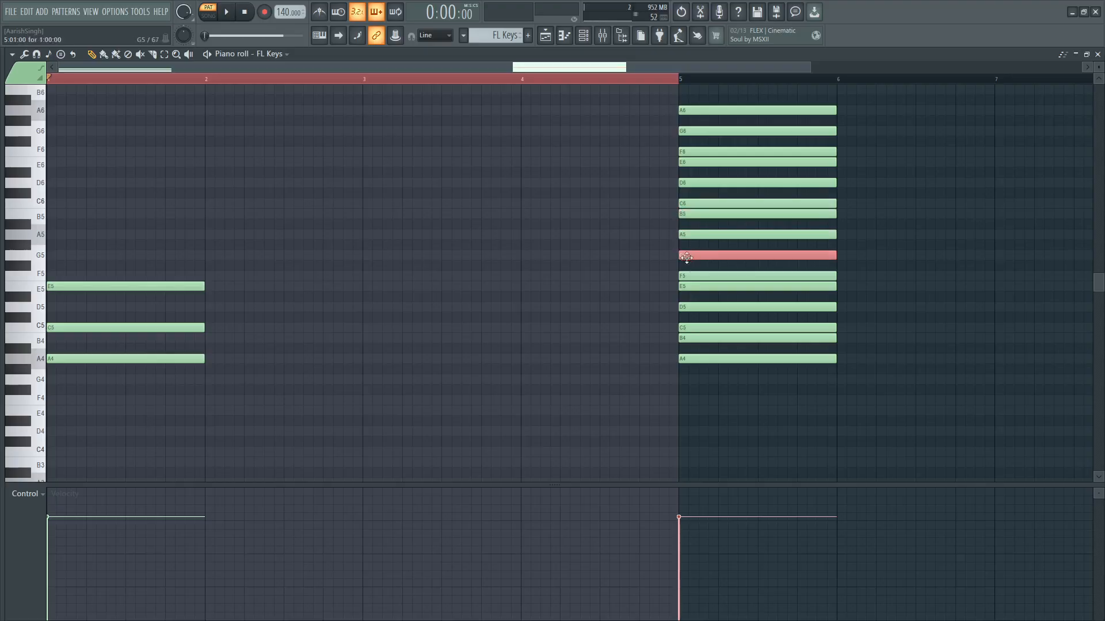
pyautogui.click(210, 384)
pyautogui.rightClick(215, 382)
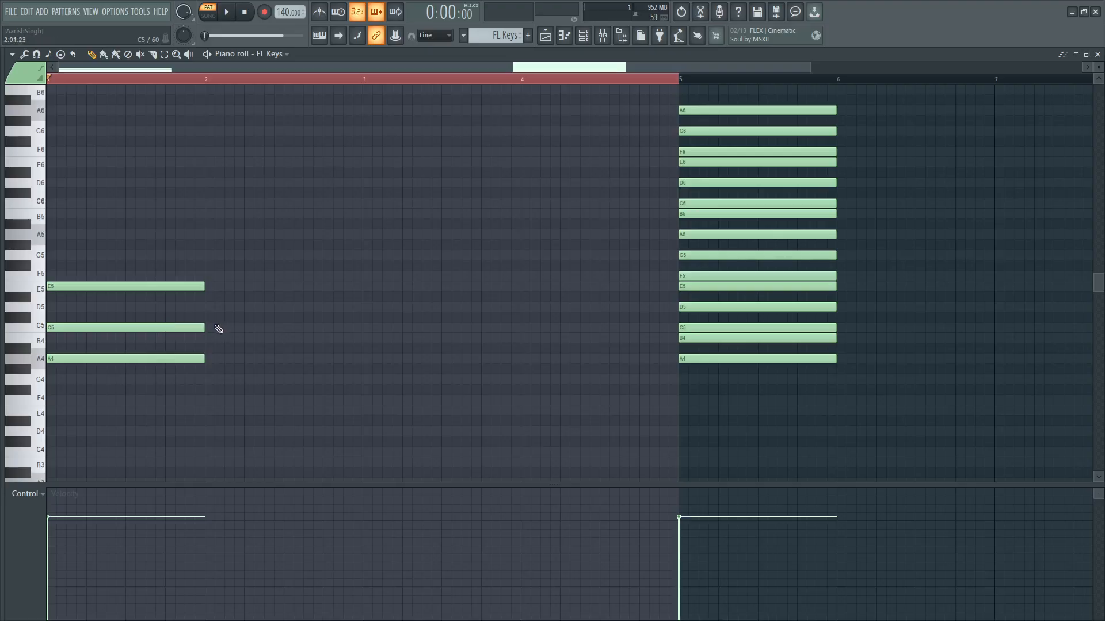
# Place one-bar C5, E5 and G5 notes in bar 2 and remove the E5.
pyautogui.click(210, 330)
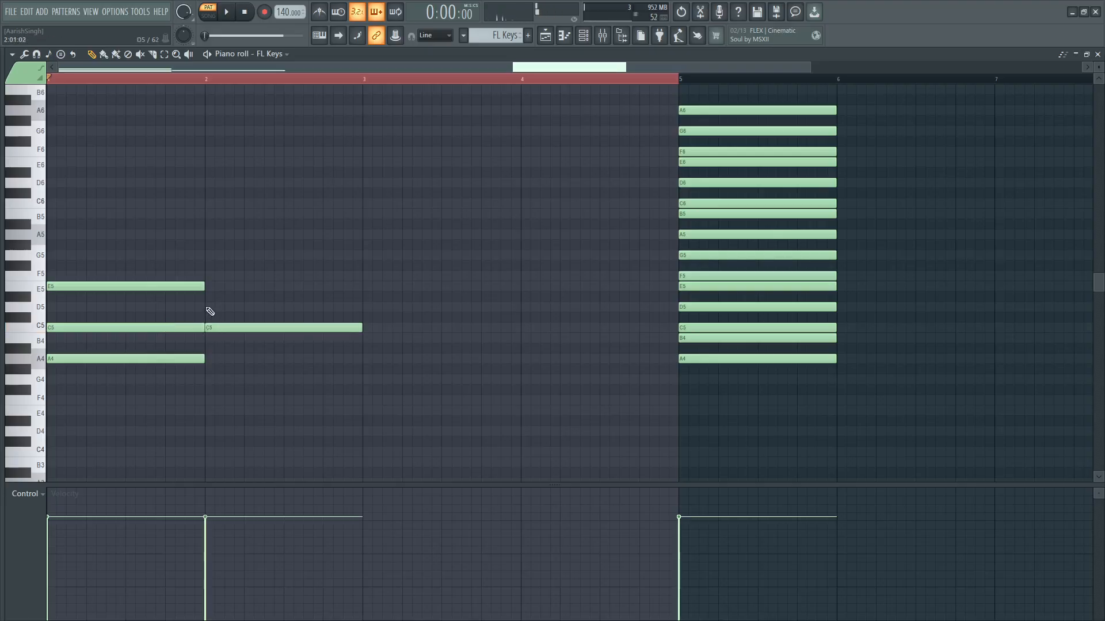
pyautogui.click(210, 287)
pyautogui.click(212, 255)
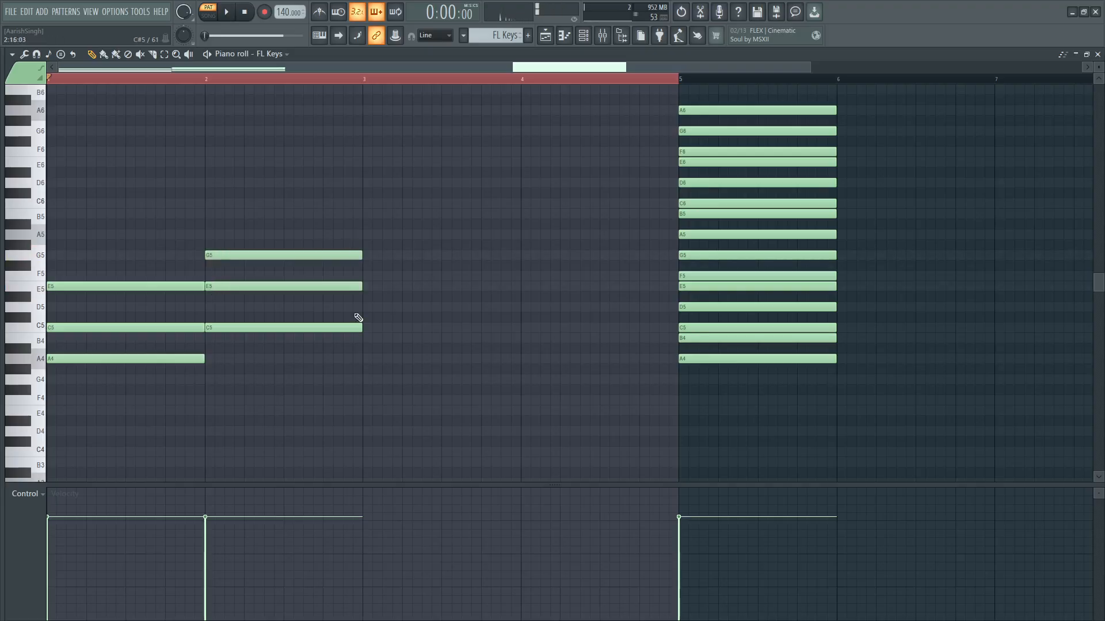
pyautogui.rightClick(233, 286)
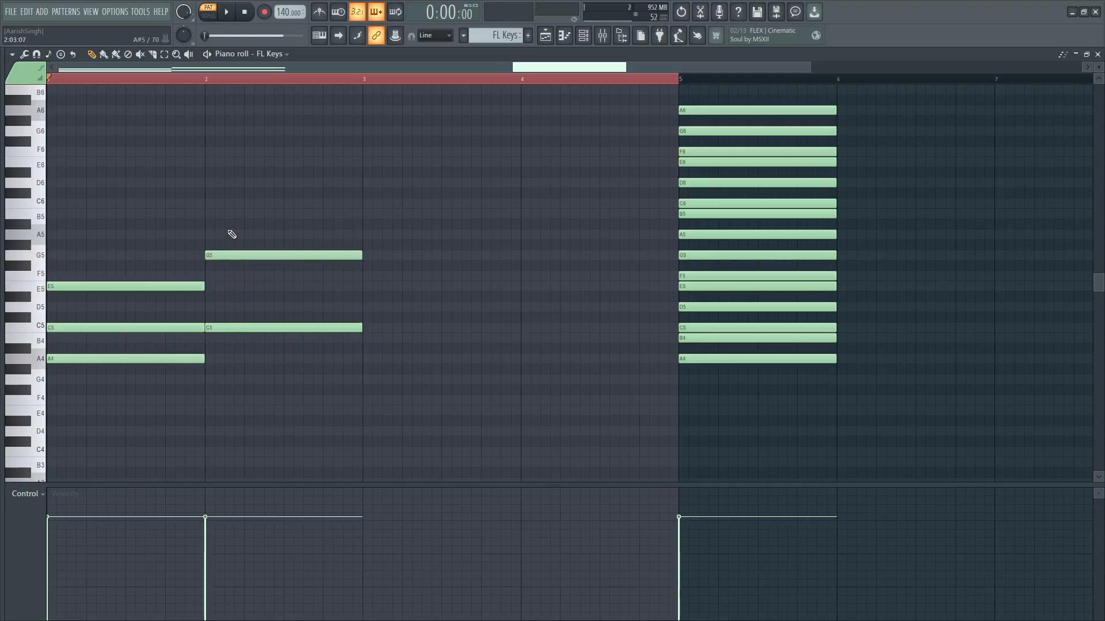
# Play back the C5 and G5 notes in bar 2 after the bar 1 chord and delete both.
pyautogui.moveTo(232, 234); pyautogui.dragTo(235, 356)
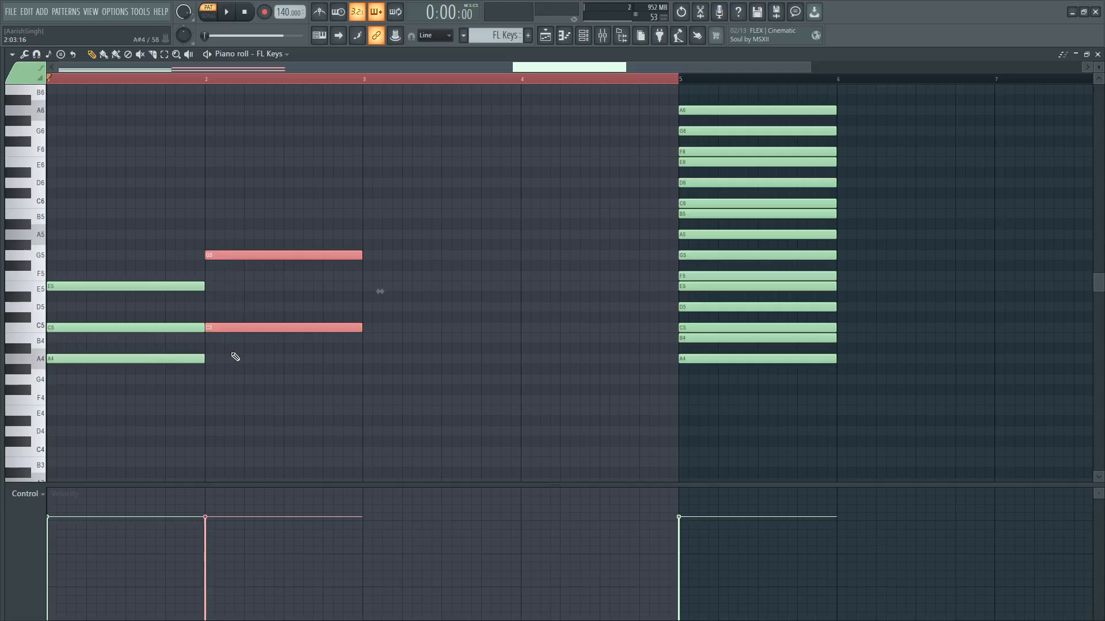
pyautogui.press('space')
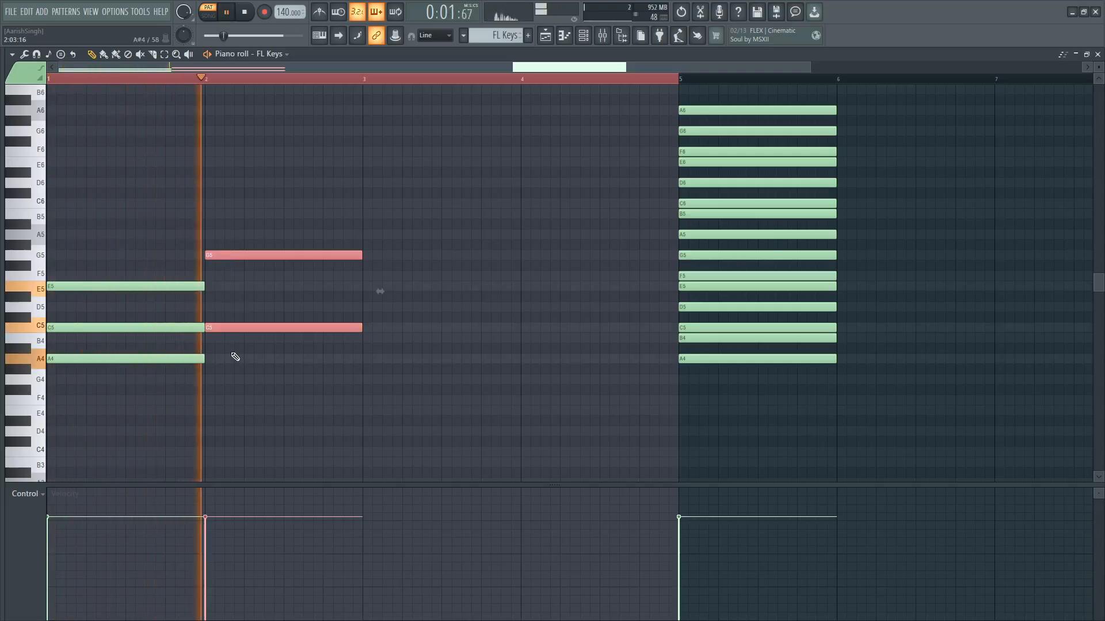
pyautogui.press('space')
pyautogui.rightClick(245, 254)
pyautogui.rightClick(248, 328)
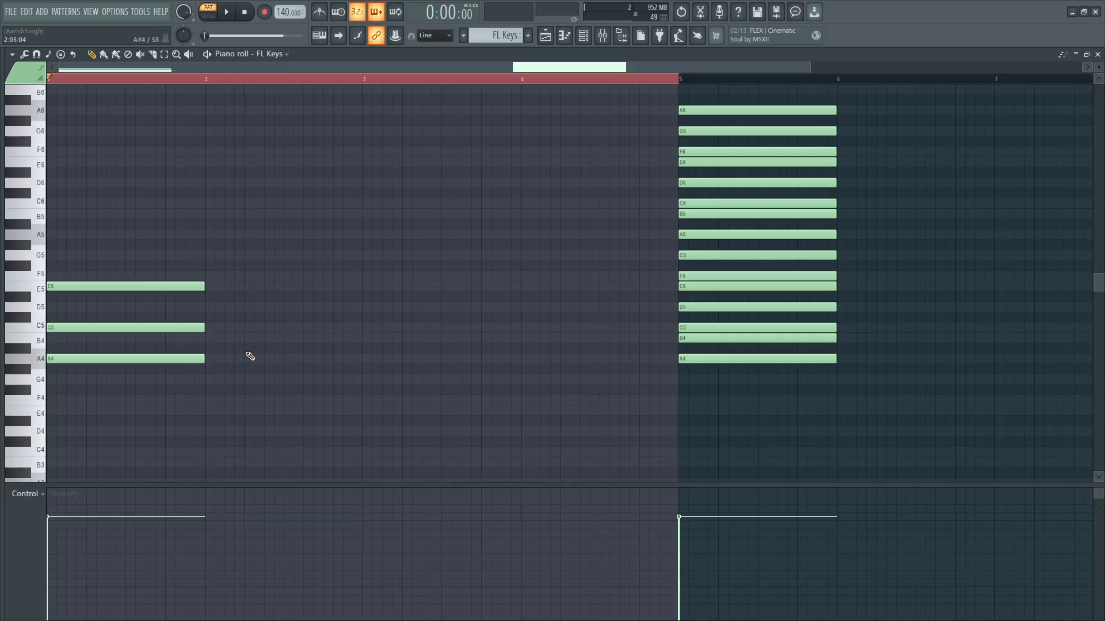
# Highlight the bar 1 C5 note, build a one-bar G4, B4 and D5 chord in bar 2 and play it back.
pyautogui.click(178, 327)
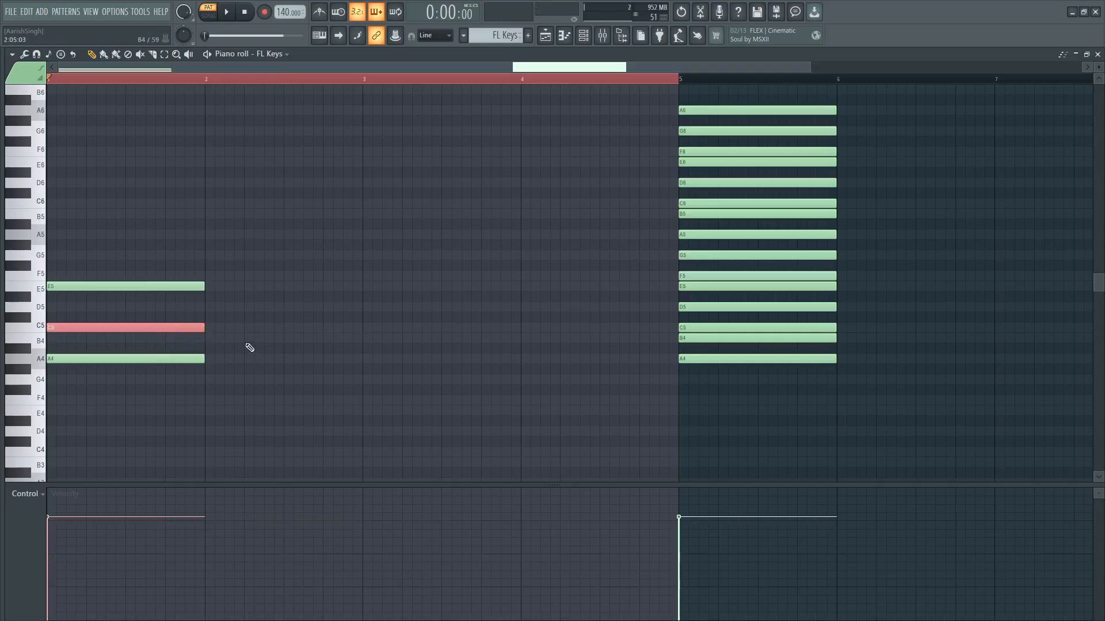
pyautogui.click(210, 381)
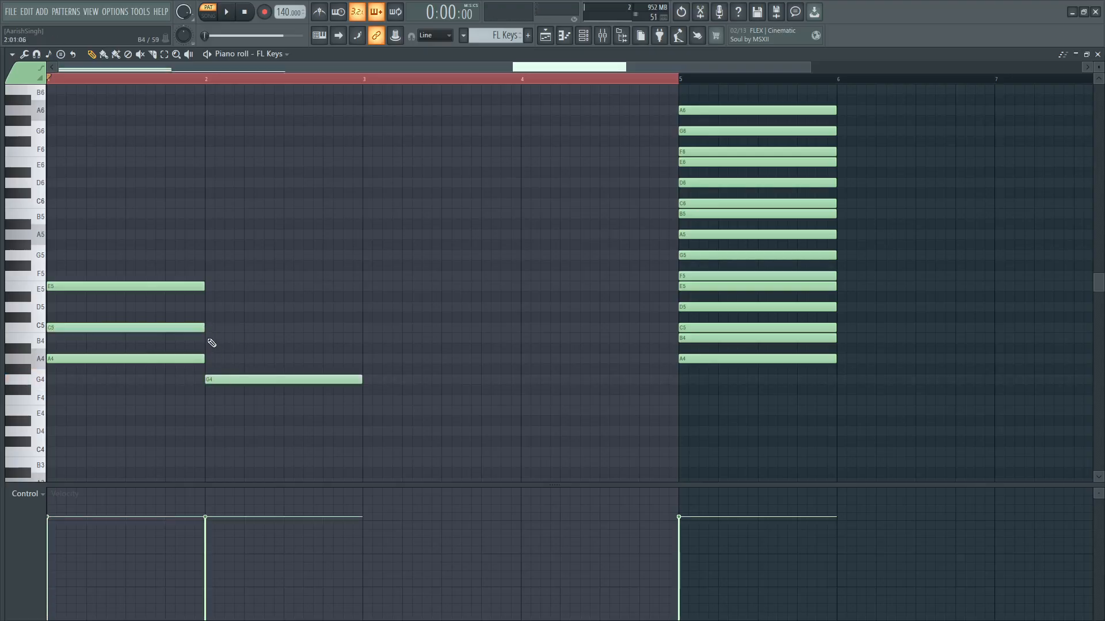
pyautogui.click(210, 338)
pyautogui.click(209, 306)
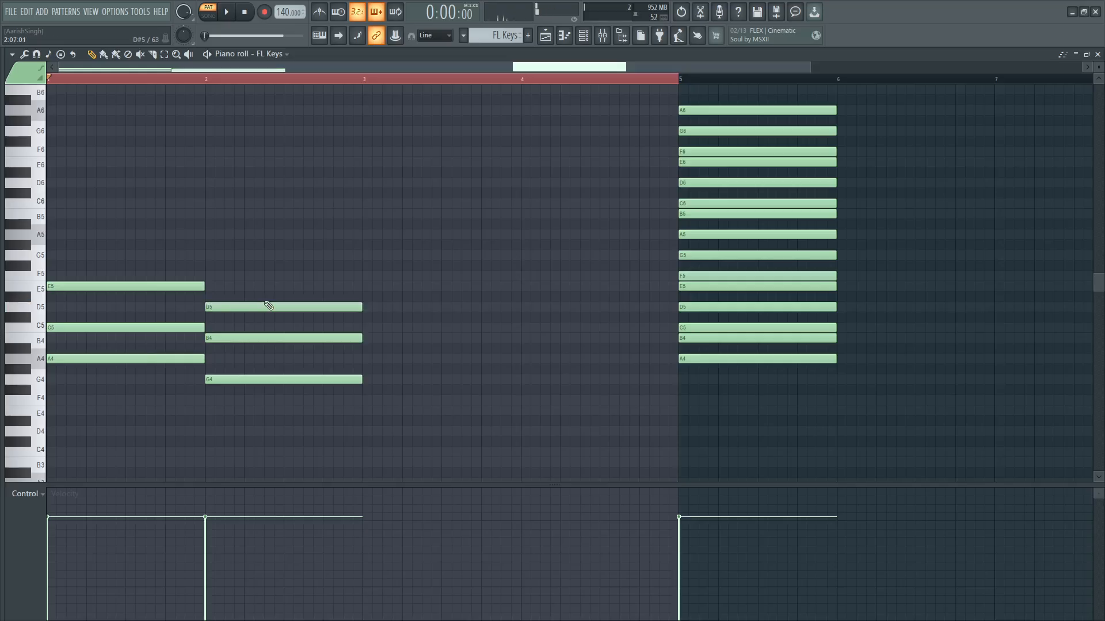
pyautogui.press('space')
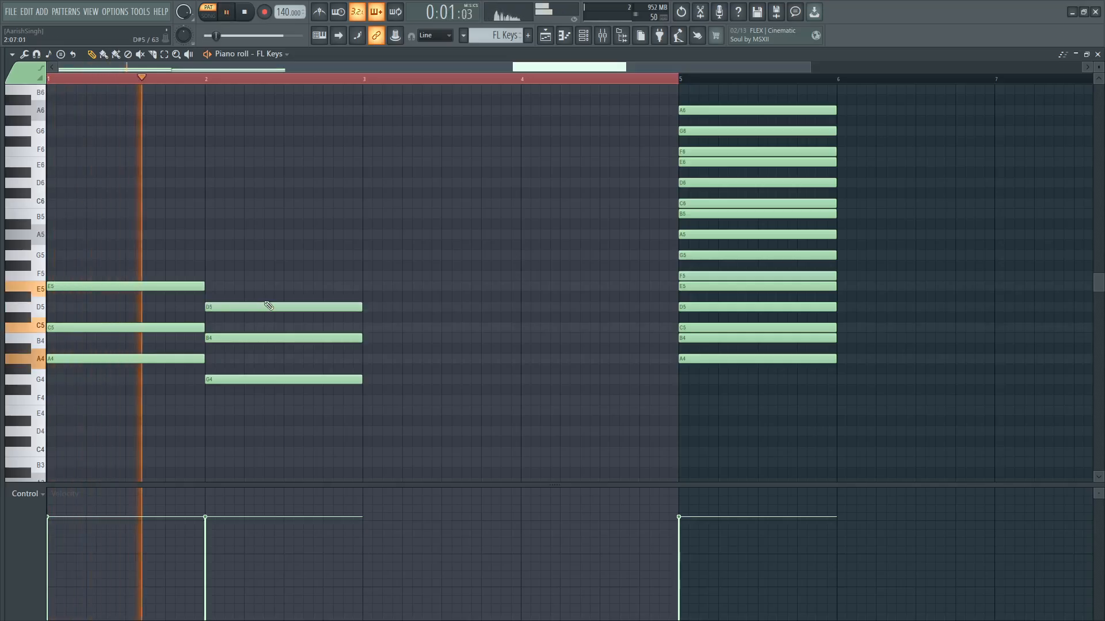
pyautogui.press('space')
# Delete the D5, B4 and G4 notes from bar 2.
pyautogui.rightClick(258, 307)
pyautogui.rightClick(255, 339)
pyautogui.rightClick(248, 380)
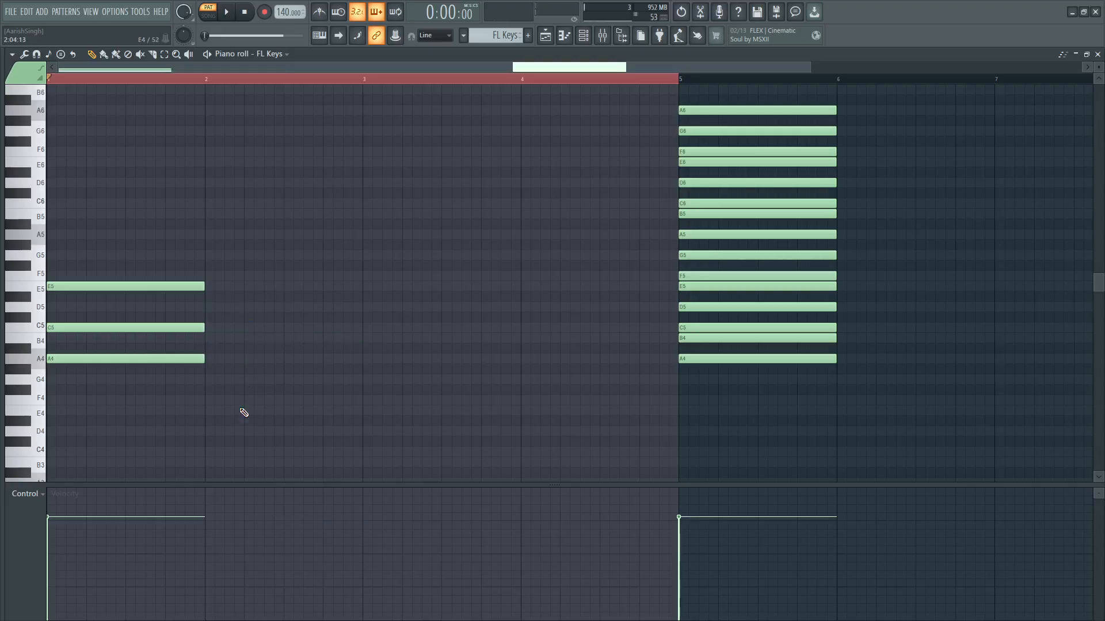
# Highlight the E5 note of the bar 1 chord and step down the bar 5 scale notes from F5 to B4.
pyautogui.click(175, 286)
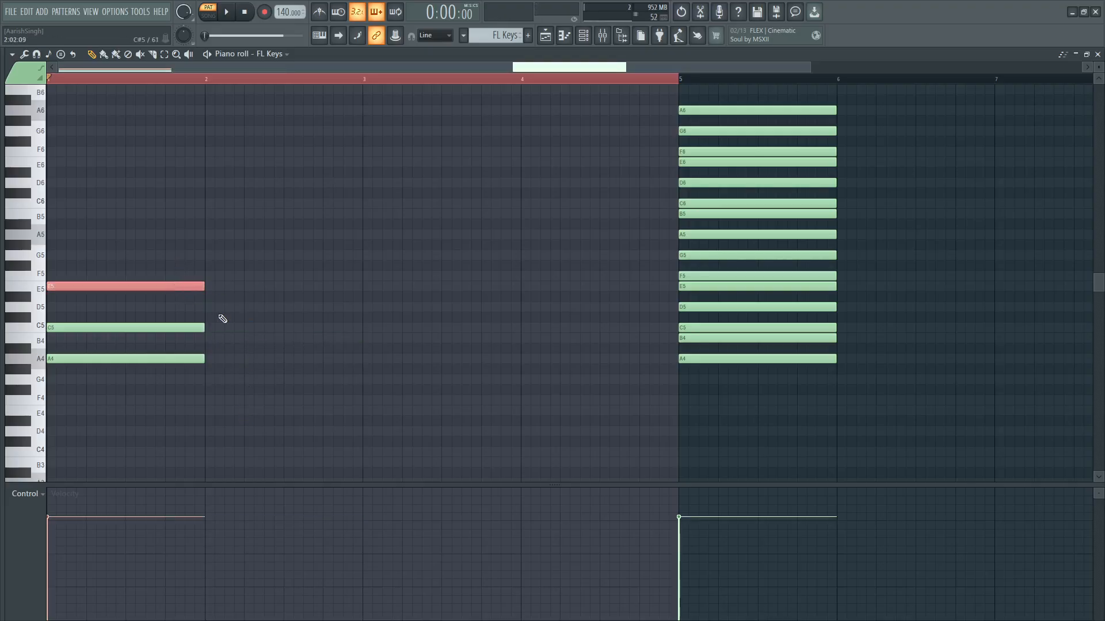
pyautogui.click(693, 276)
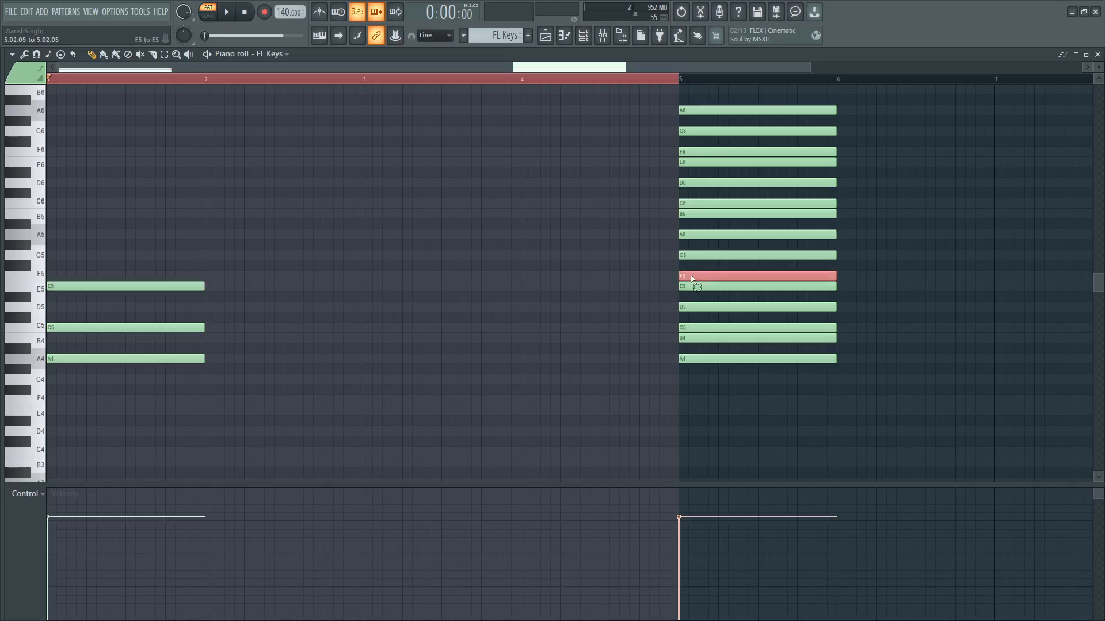
pyautogui.click(693, 286)
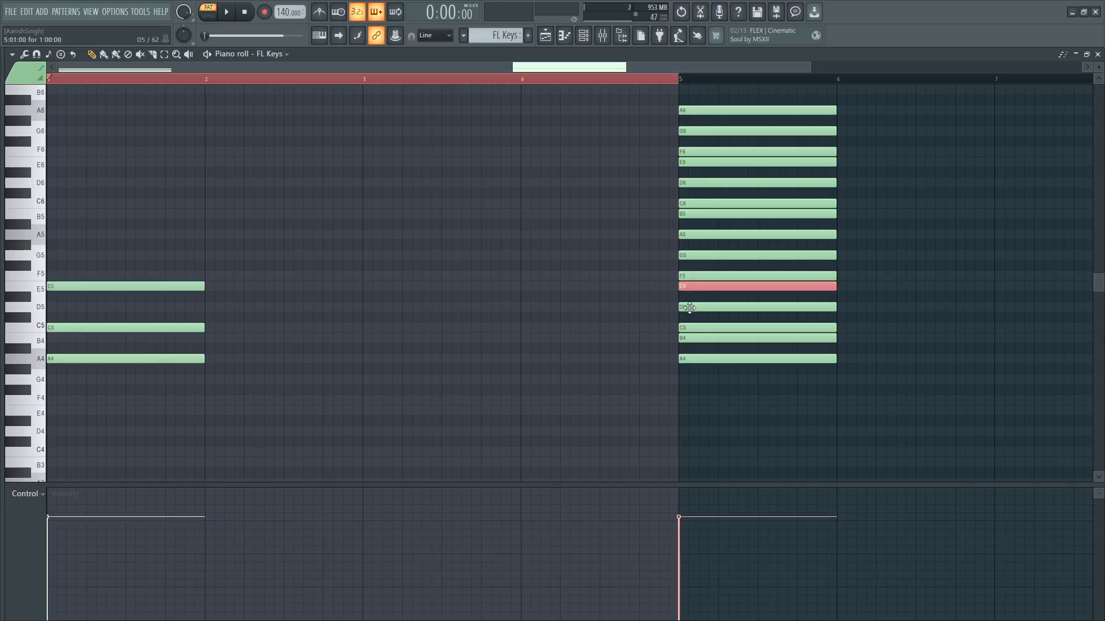
pyautogui.click(690, 307)
pyautogui.click(681, 327)
pyautogui.click(684, 338)
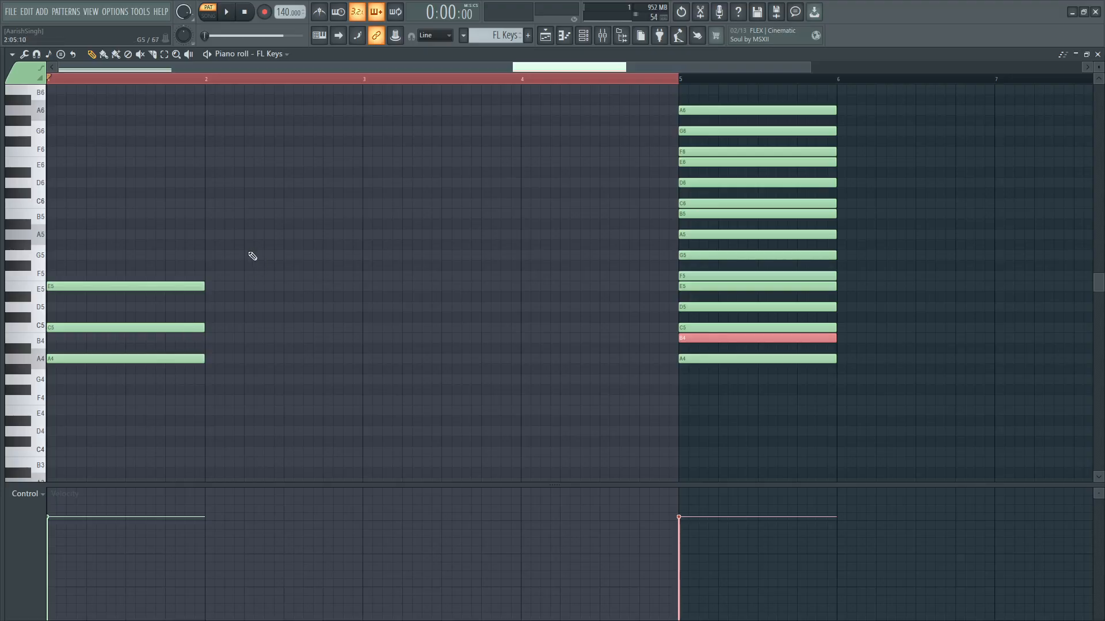
# Clear the selection, highlight the bar 1 E5 note again and count down the bar 5 scale notes from E5 to B4.
pyautogui.keyDown('ctrl'); pyautogui.click(242, 316); pyautogui.keyUp('ctrl')
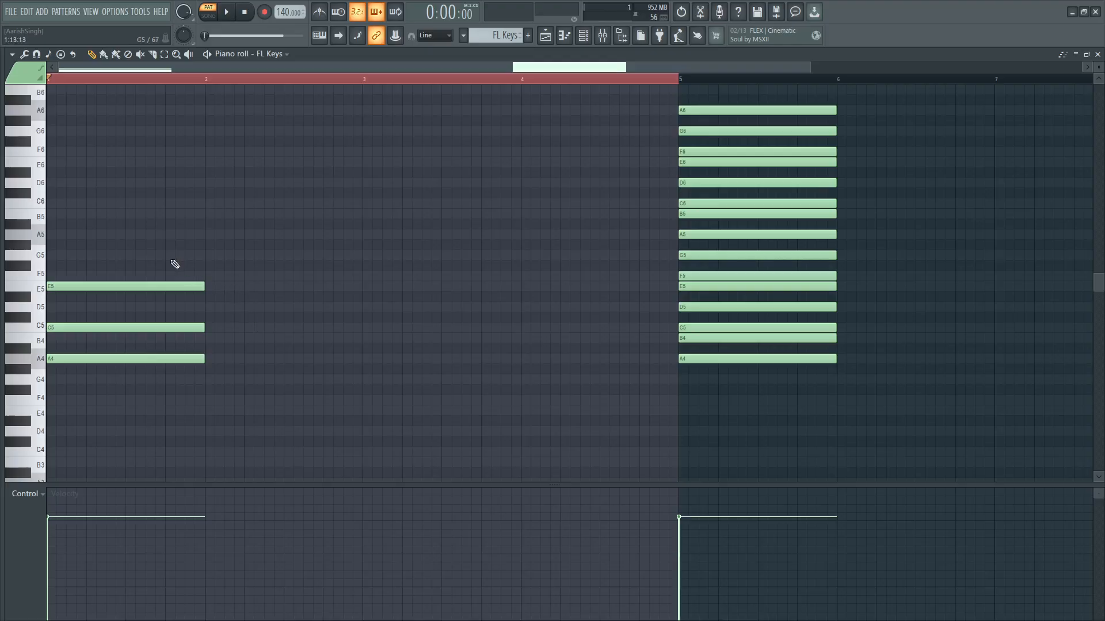
pyautogui.moveTo(184, 264); pyautogui.dragTo(211, 317)
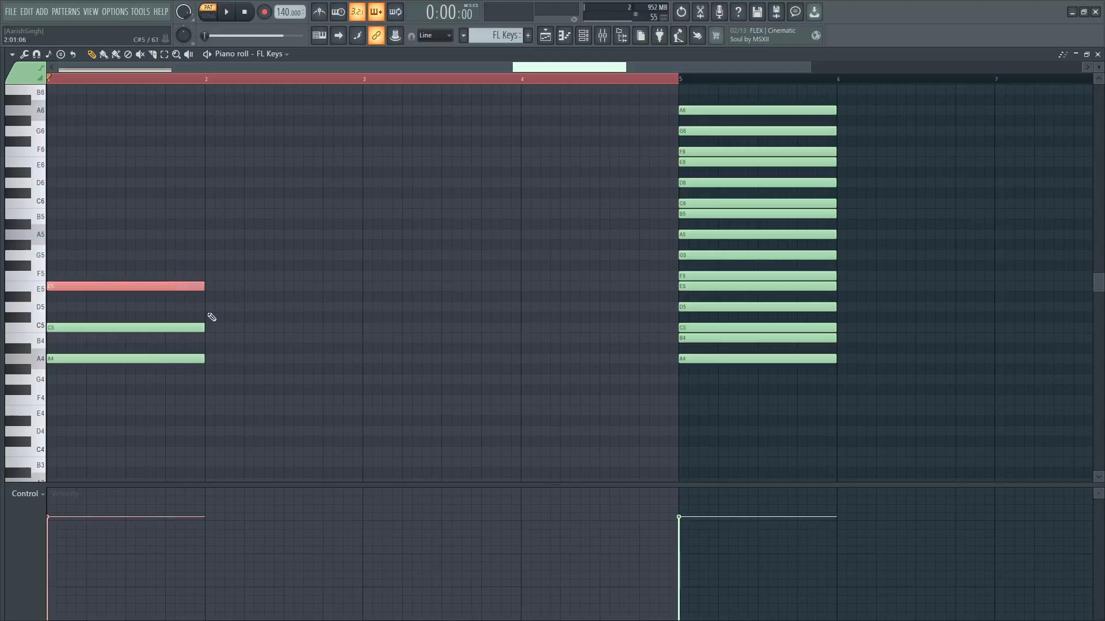
pyautogui.click(705, 286)
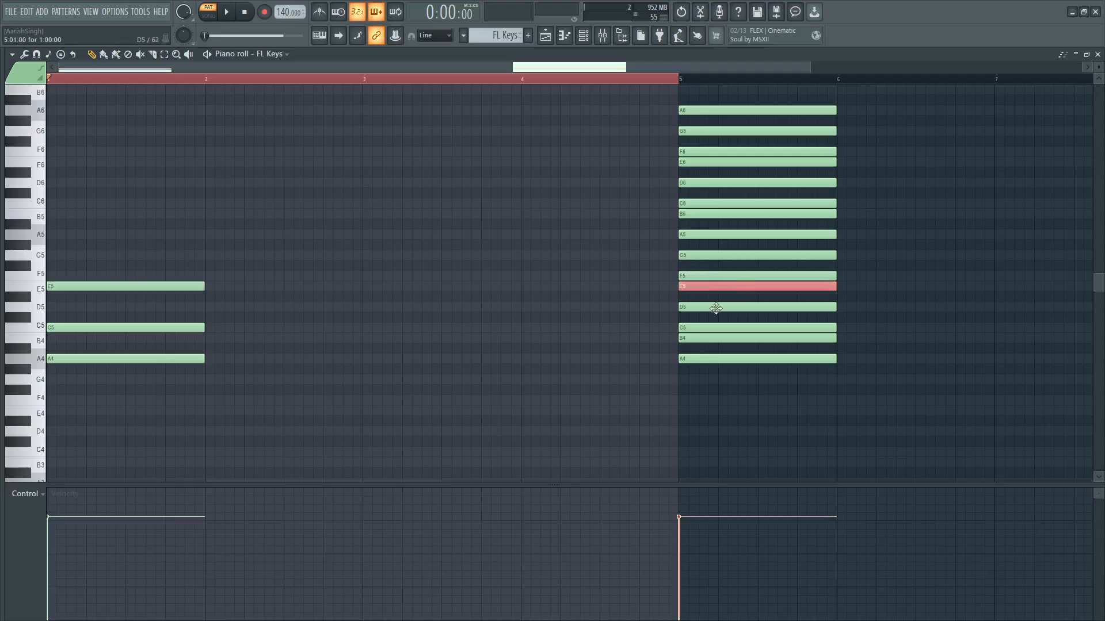
pyautogui.click(693, 308)
pyautogui.click(695, 328)
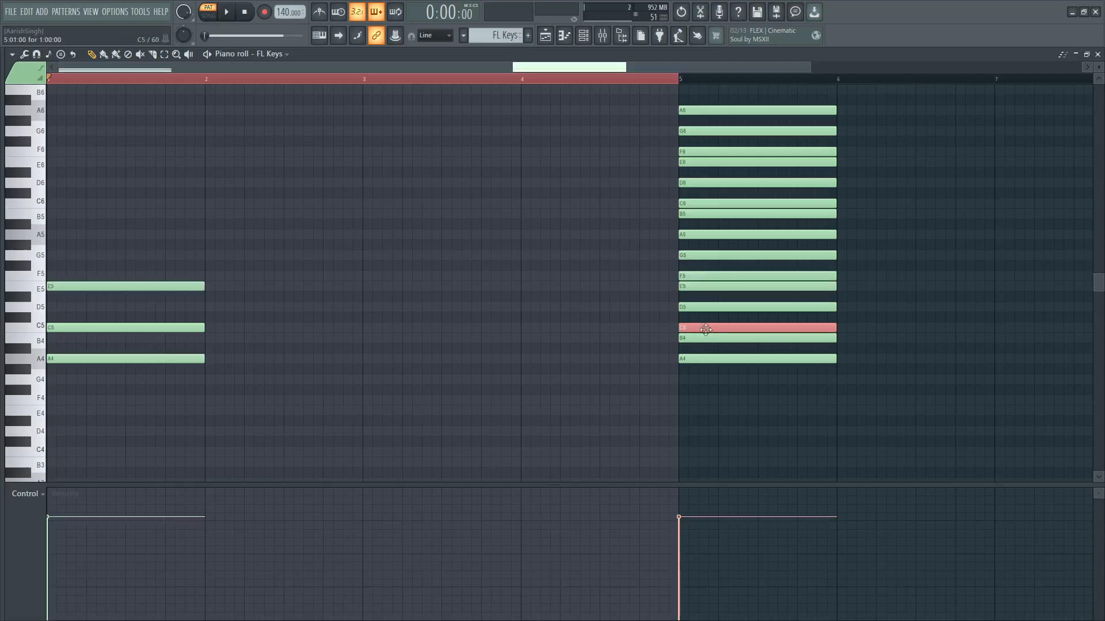
pyautogui.click(696, 339)
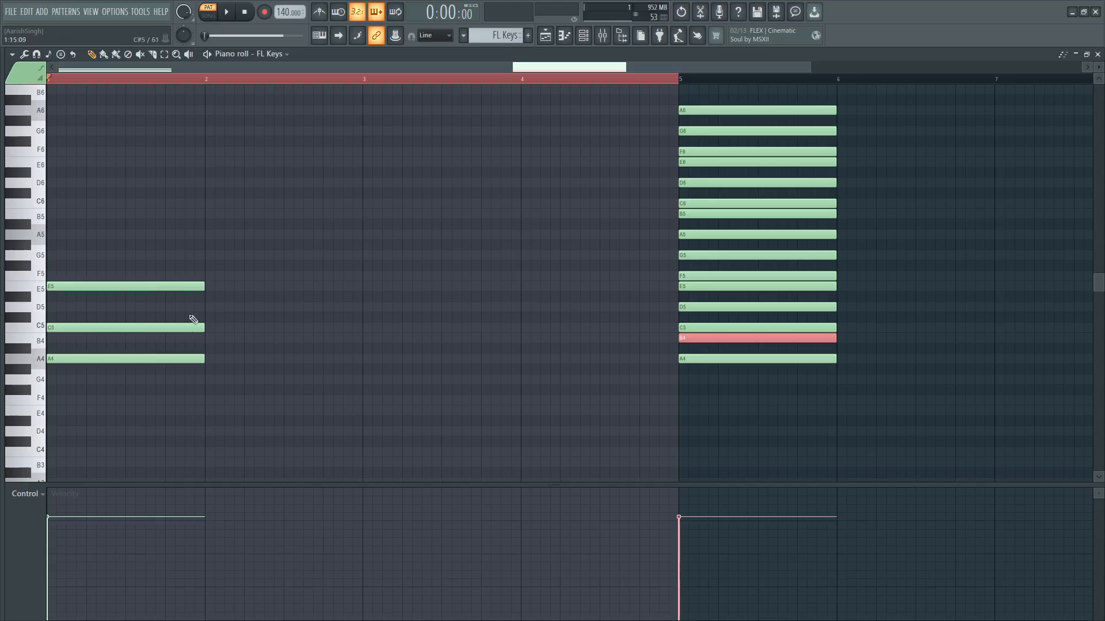
# Build a one-bar chord in bar 2 from B4, D5 and F5, and play both chords back twice.
pyautogui.click(208, 338)
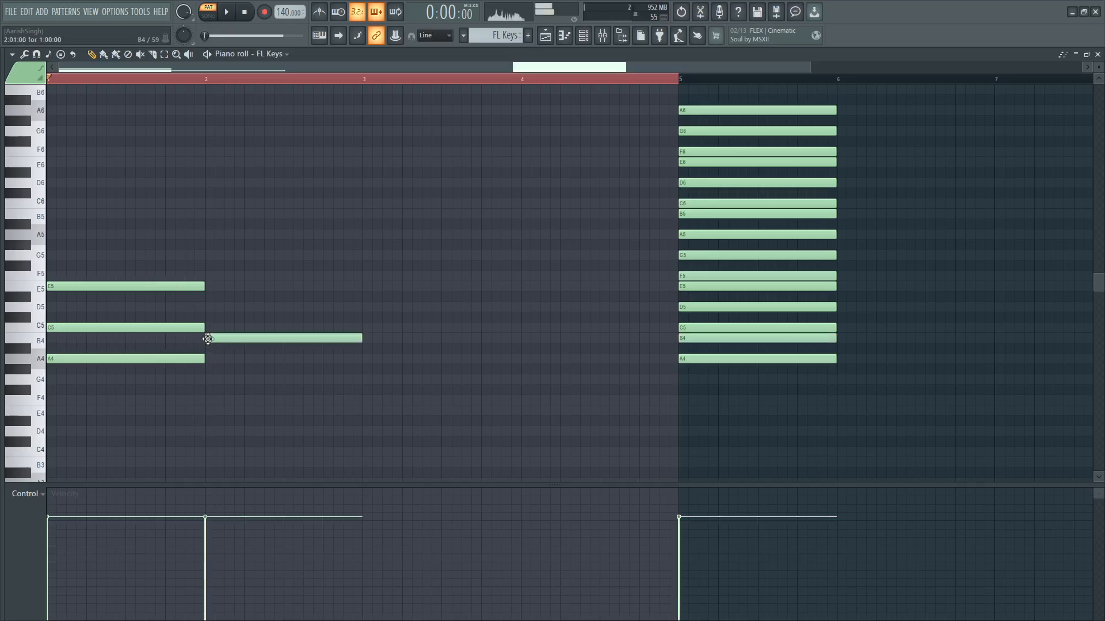
pyautogui.click(209, 307)
pyautogui.click(208, 276)
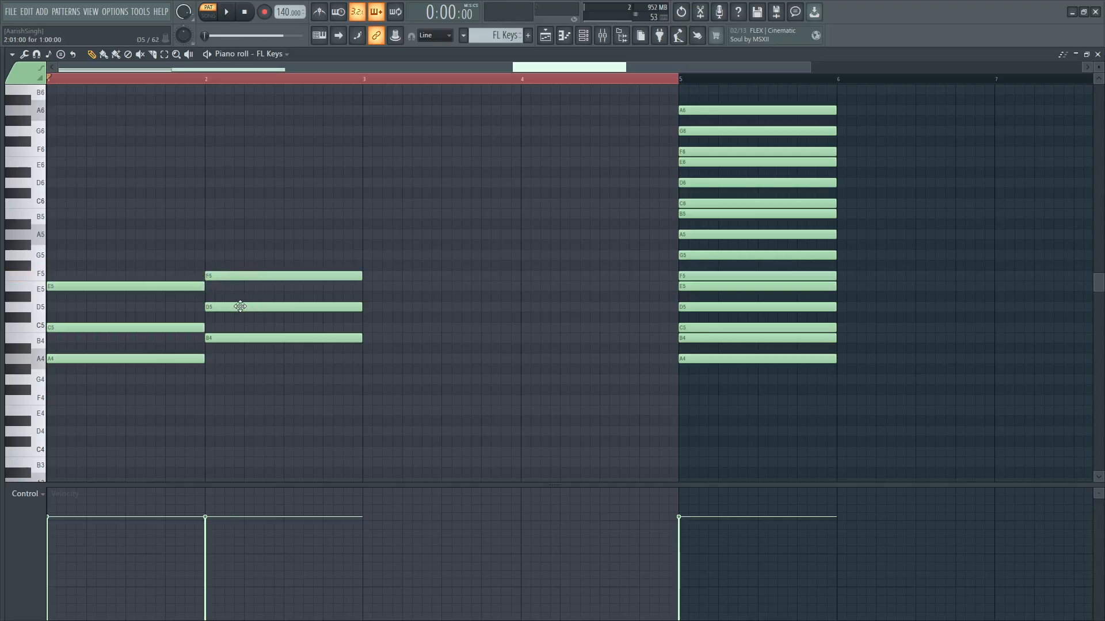
pyautogui.press('space')
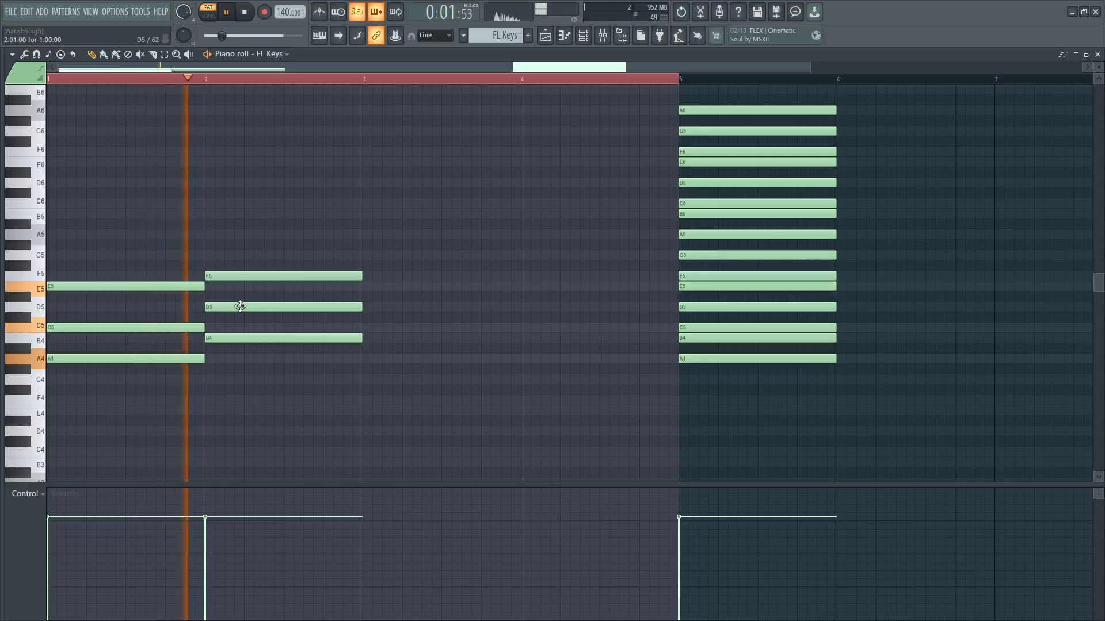
pyautogui.press('space')
pyautogui.press('space')
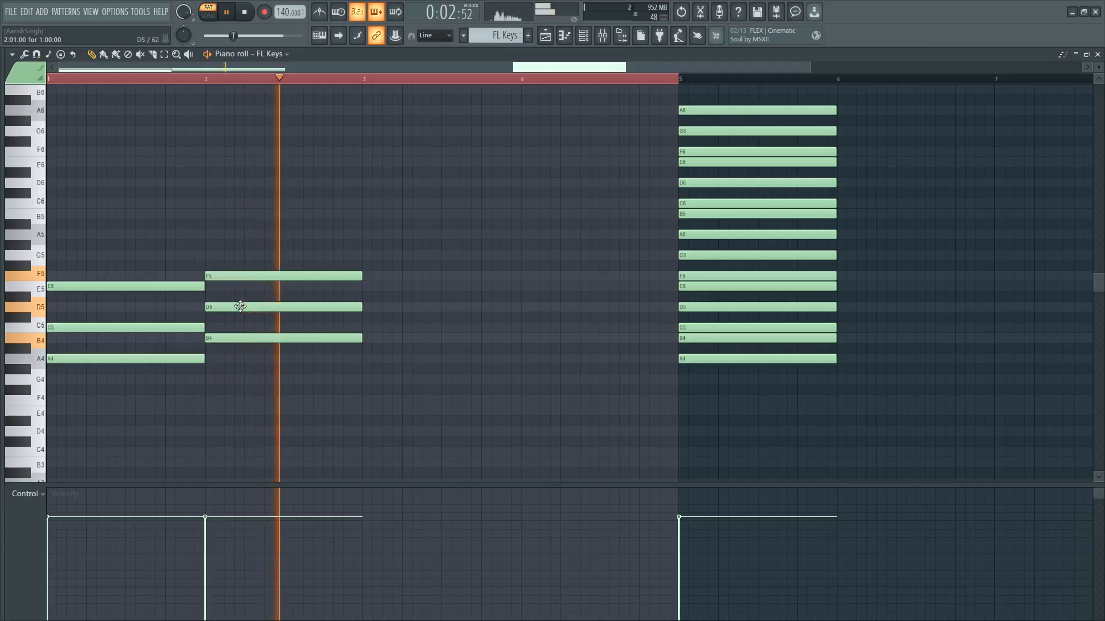
pyautogui.press('space')
# Delete the F5, D5 and B4 notes from bar 2.
pyautogui.rightClick(242, 276)
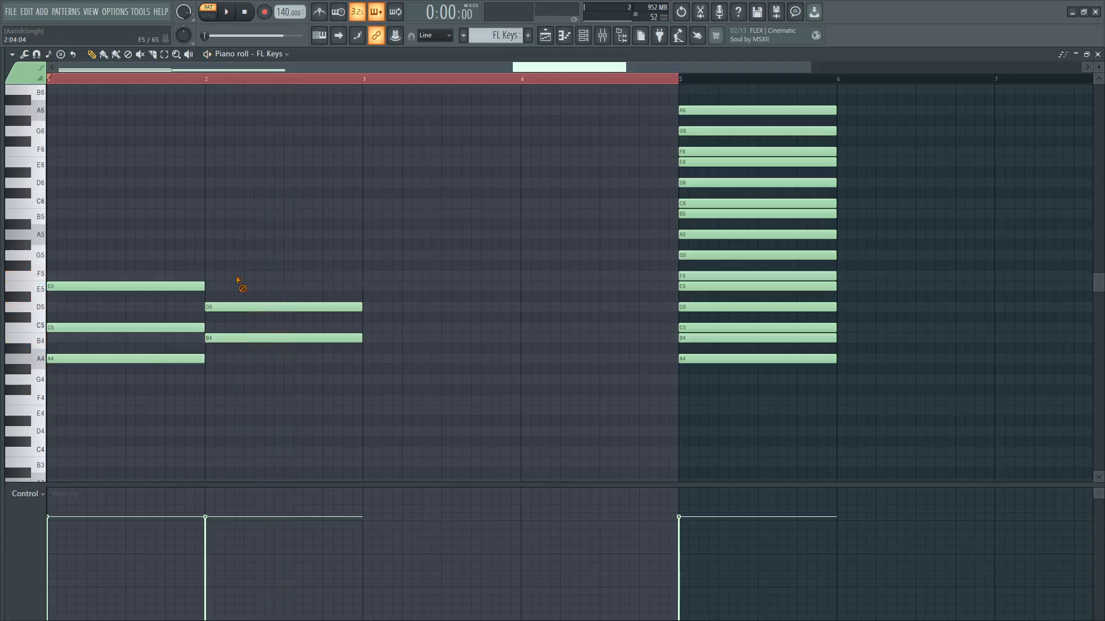
pyautogui.rightClick(242, 307)
pyautogui.rightClick(242, 338)
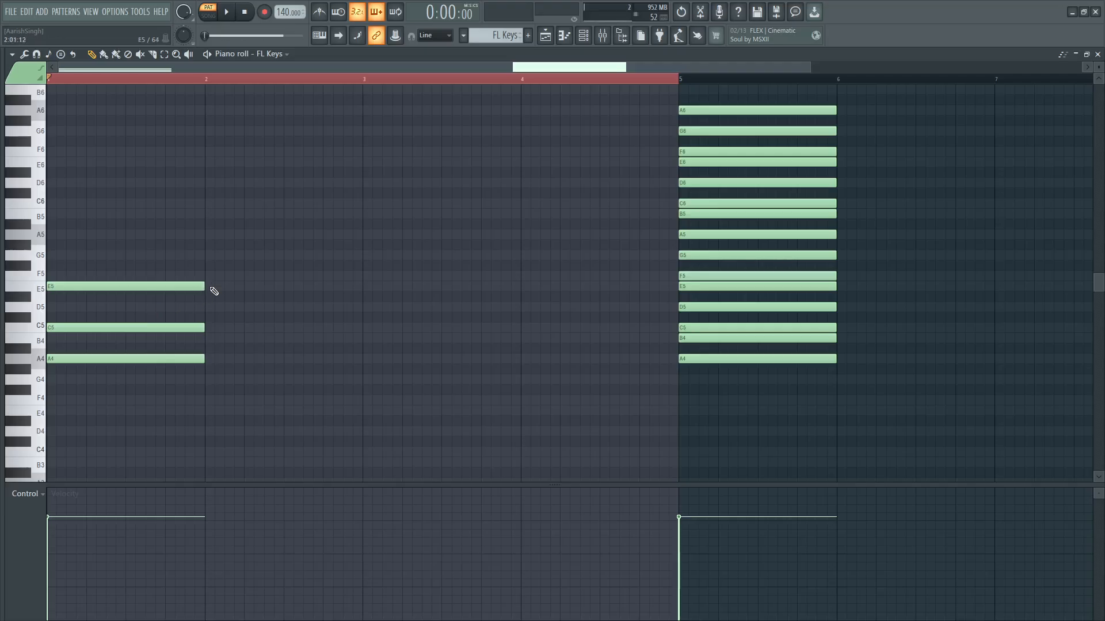
# Build a one-bar chord in bar 2 from E5, G5 and B5, and play both chords back.
pyautogui.click(211, 287)
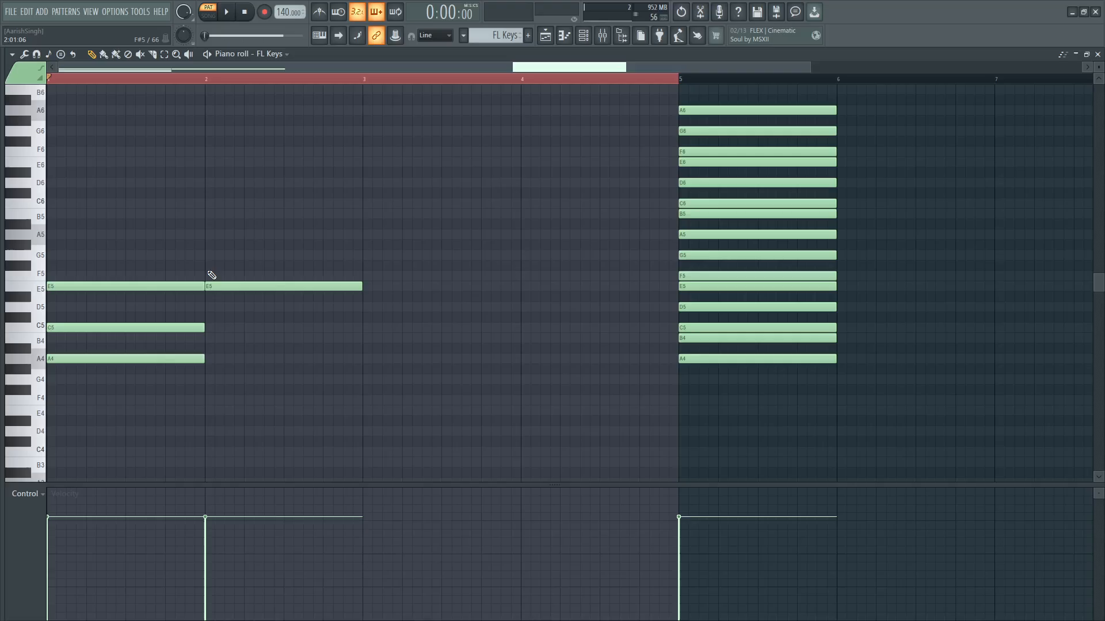
pyautogui.click(208, 254)
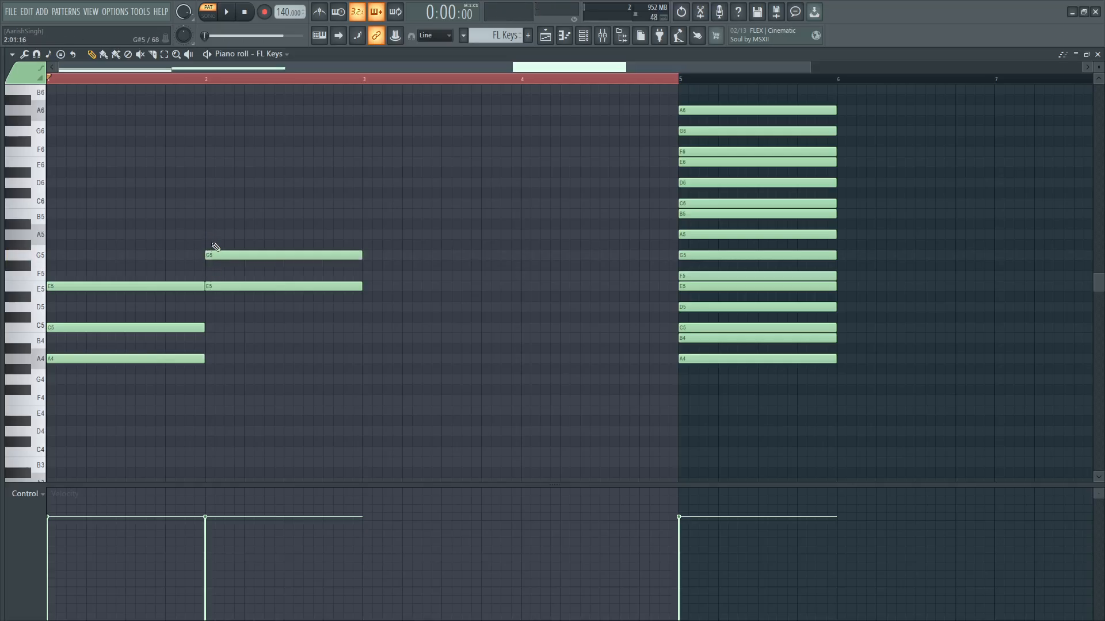
pyautogui.click(213, 214)
pyautogui.press('space')
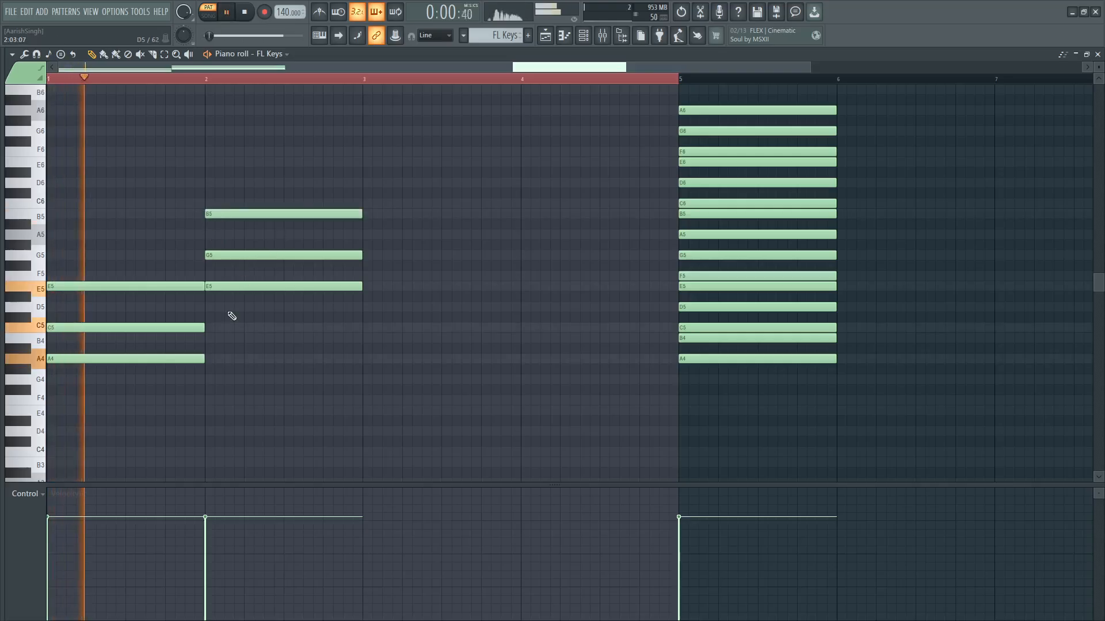
pyautogui.press('space')
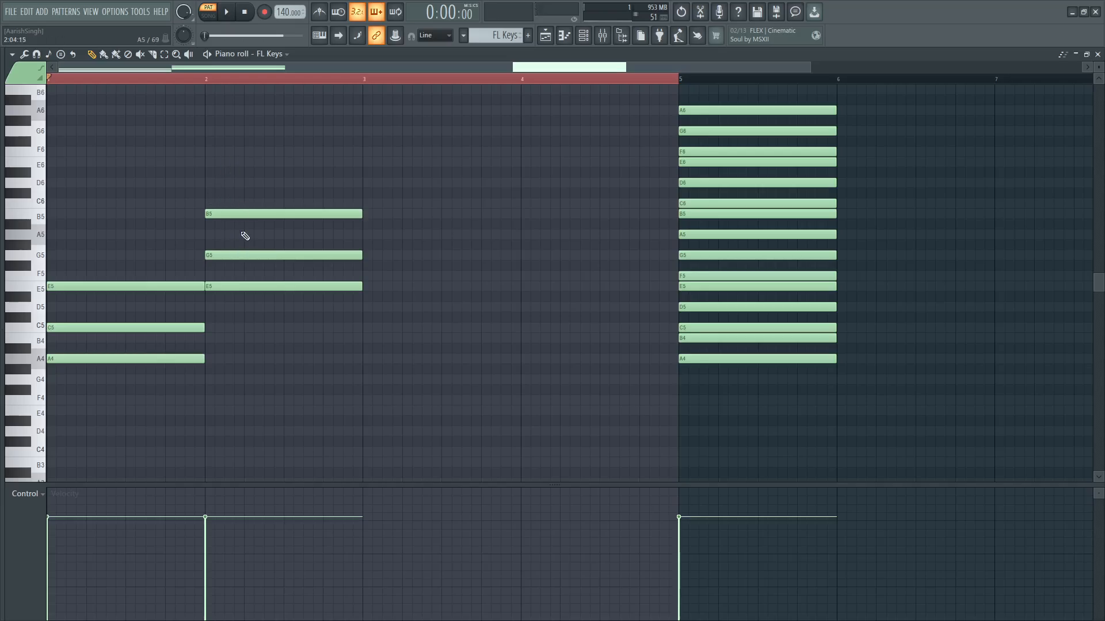
# Delete the G5, B5 and E5 notes from bar 2.
pyautogui.rightClick(229, 255)
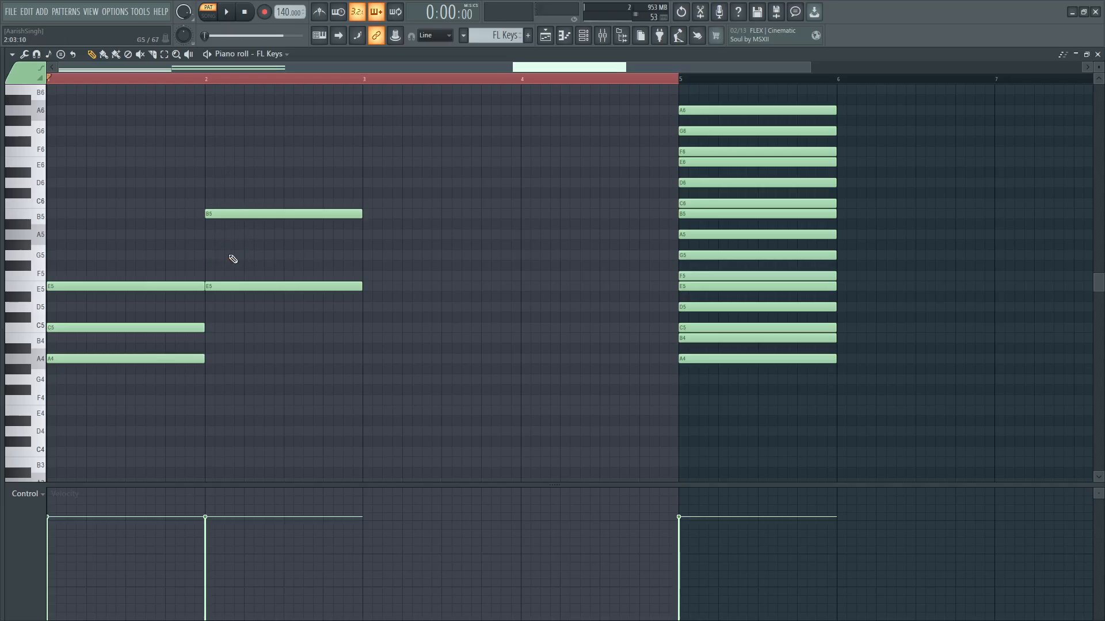
pyautogui.rightClick(228, 212)
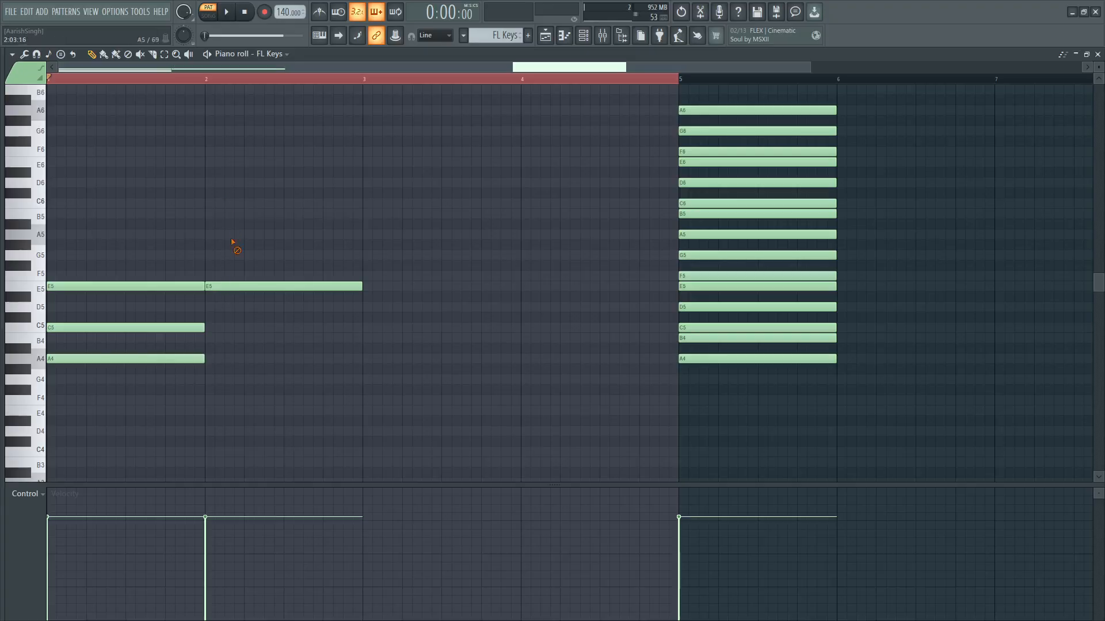
pyautogui.rightClick(232, 286)
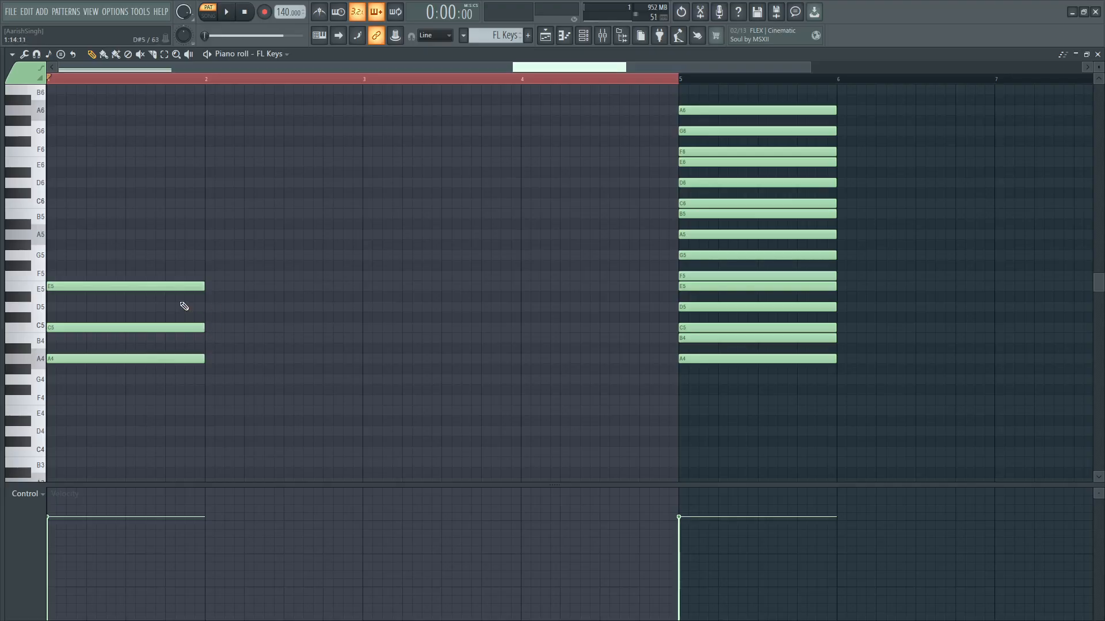
# Rebuild the bar 2 chord from B4, D5 and F5, and play it back after the bar 1 chord.
pyautogui.click(209, 338)
pyautogui.click(209, 307)
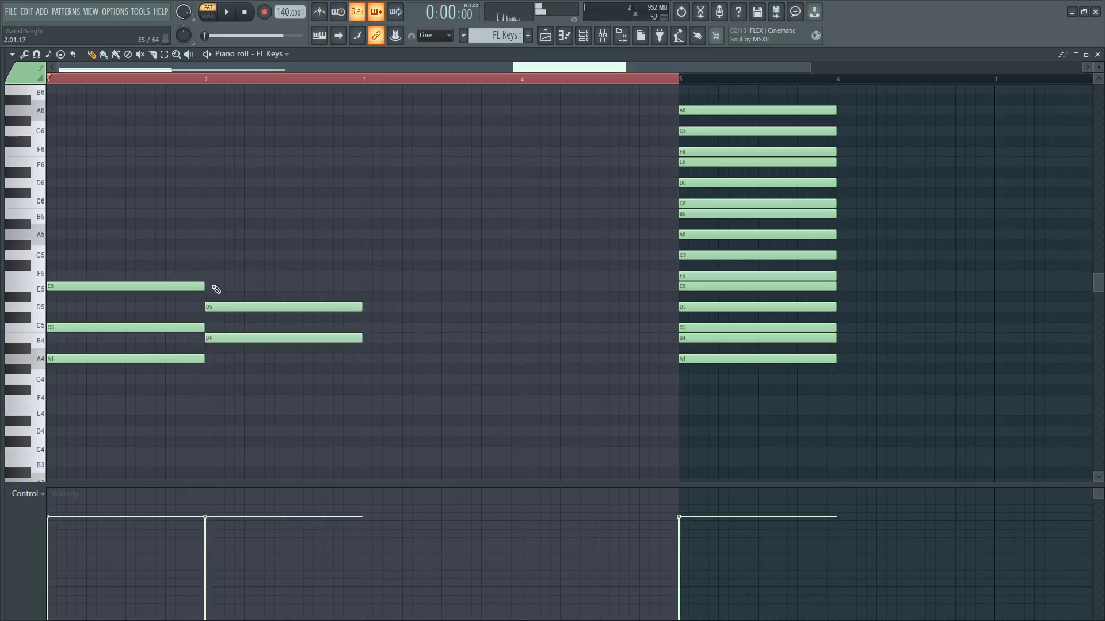
pyautogui.click(208, 276)
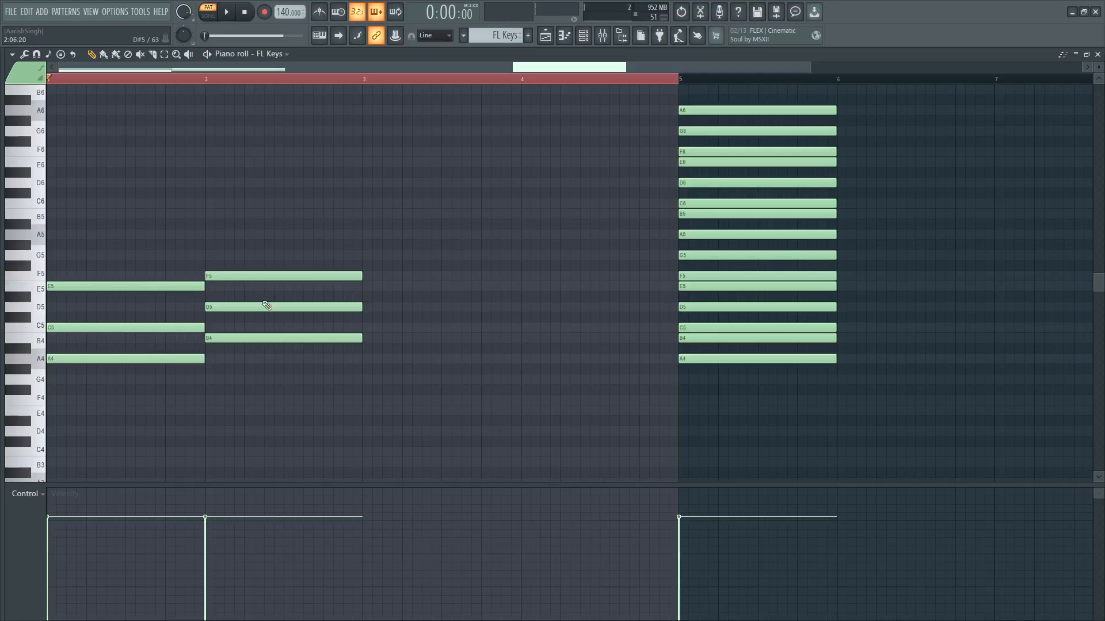
pyautogui.press('space')
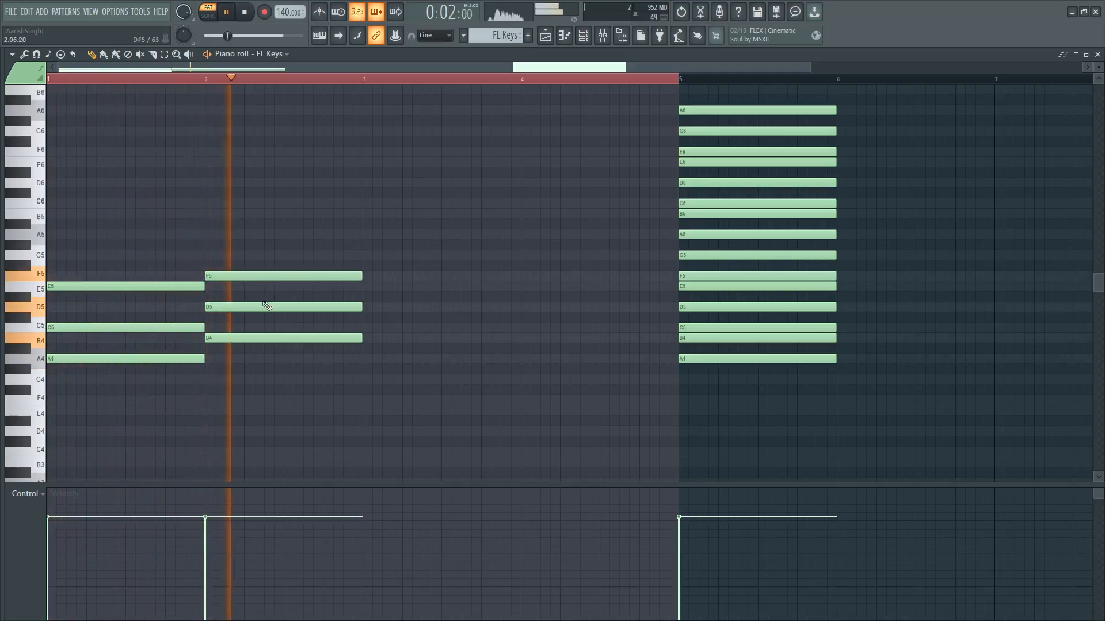
pyautogui.press('space')
# Clear the F5, D5 and B4 notes out of bar 2.
pyautogui.rightClick(253, 276)
pyautogui.rightClick(250, 307)
pyautogui.rightClick(247, 338)
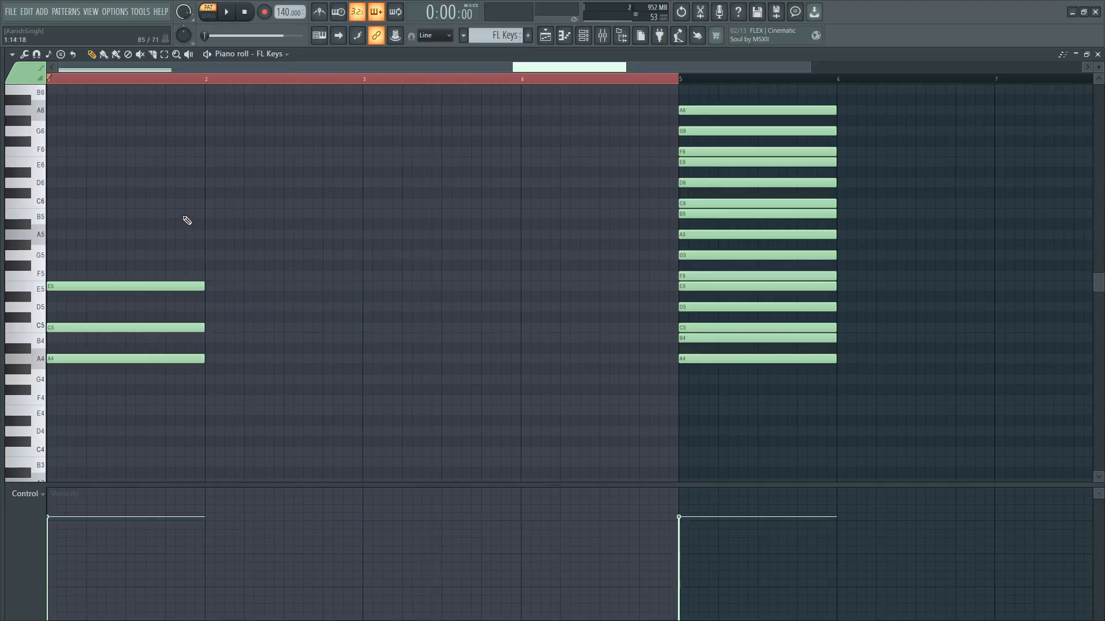
# Highlight the A4 root of the bar 1 chord and build a one-bar chord in bar 2 from D5, F5 and A5.
pyautogui.click(188, 357)
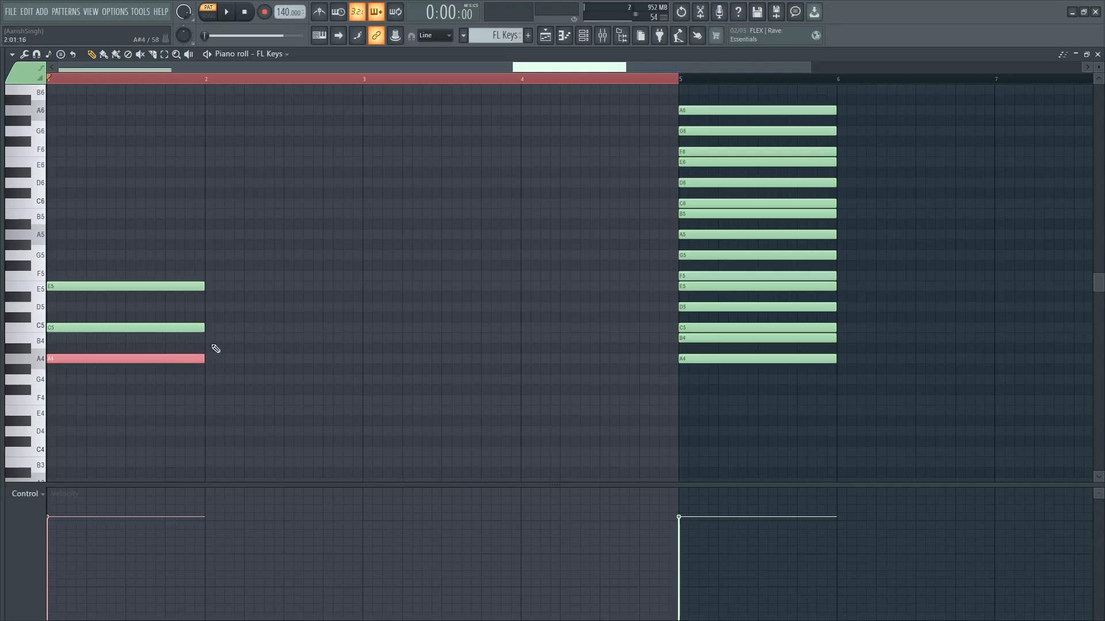
pyautogui.click(208, 307)
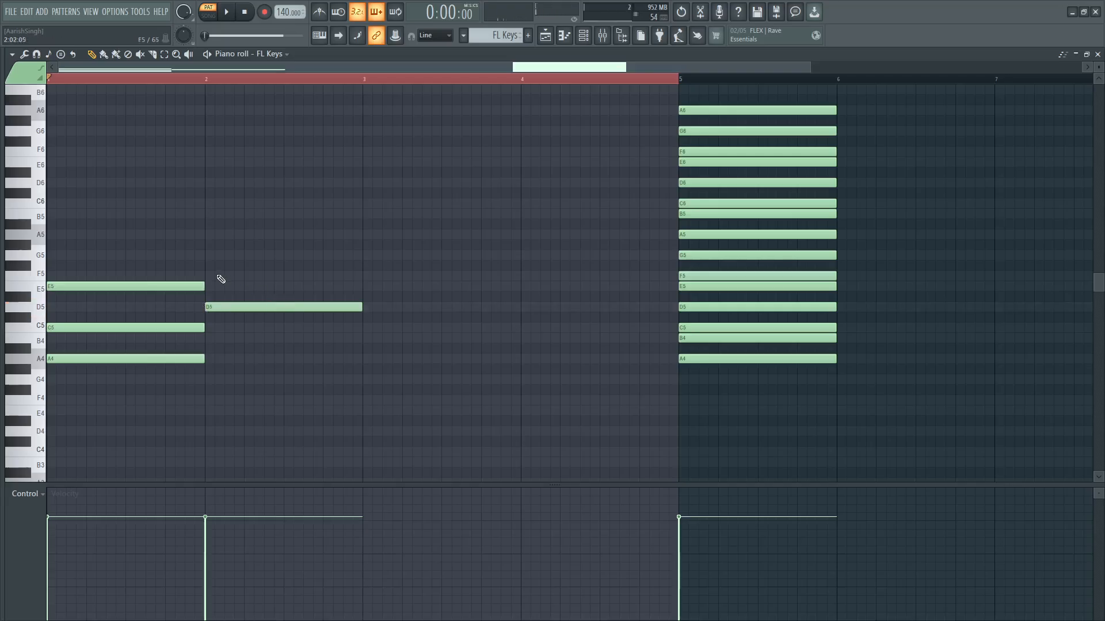
pyautogui.click(210, 275)
pyautogui.click(208, 235)
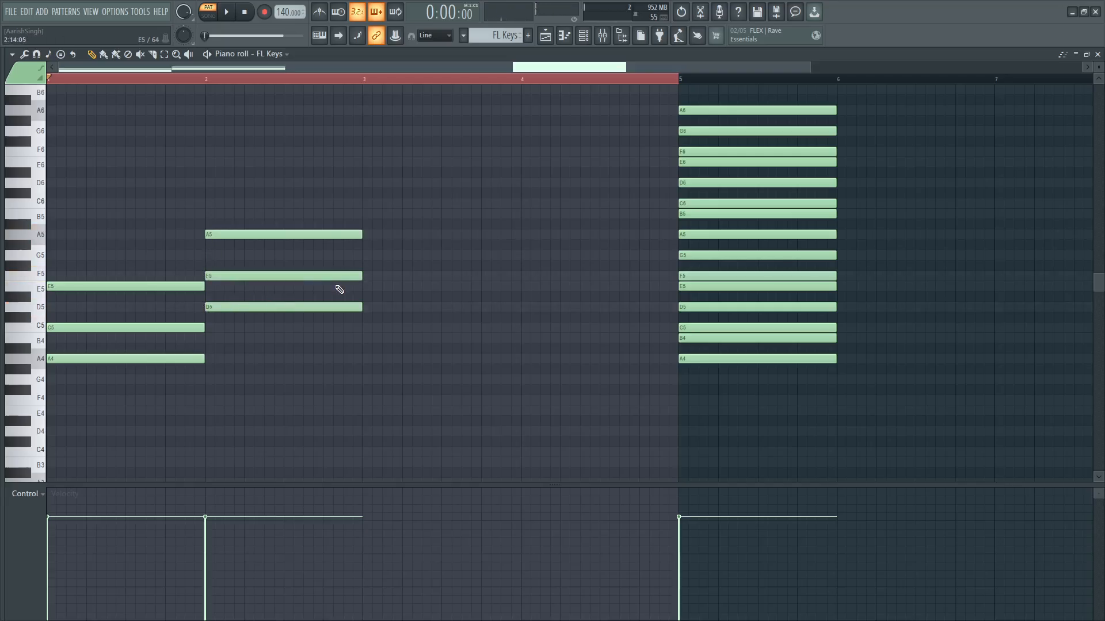
# Highlight the D5 and F5 notes of bar 2 in turn and build a one-bar chord in bar 3 from C5, E5 and G5.
pyautogui.click(349, 307)
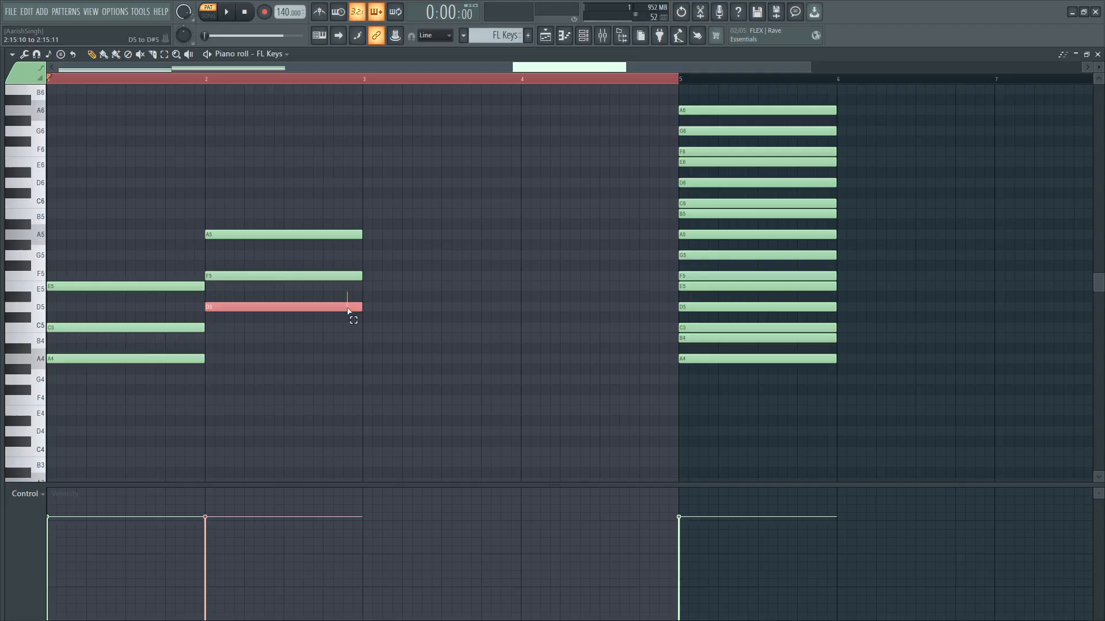
pyautogui.click(369, 361)
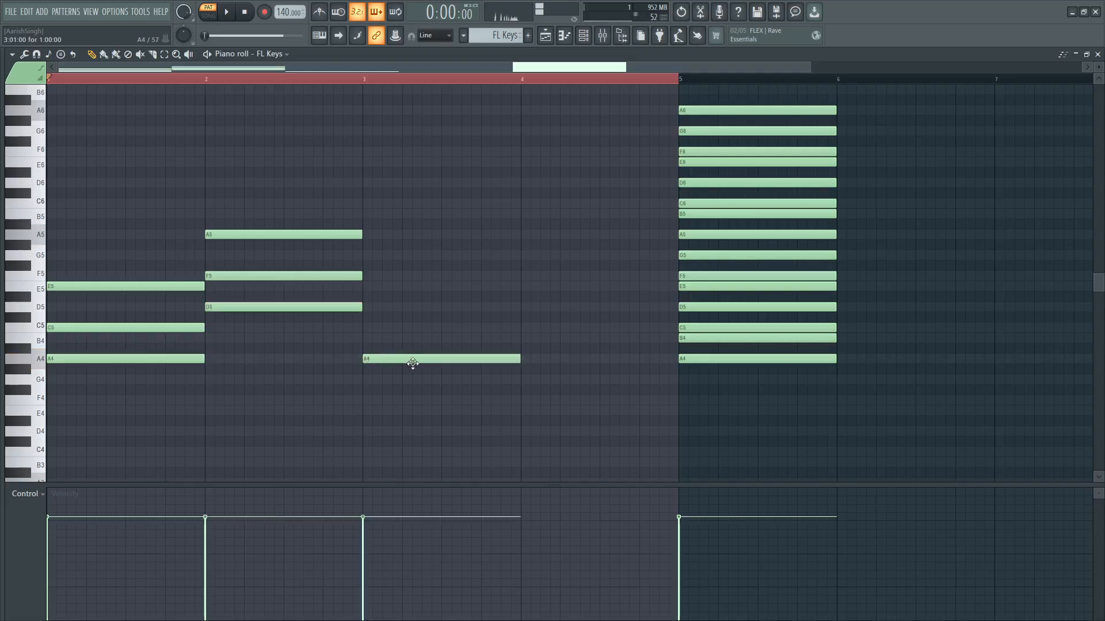
pyautogui.rightClick(376, 360)
pyautogui.click(354, 277)
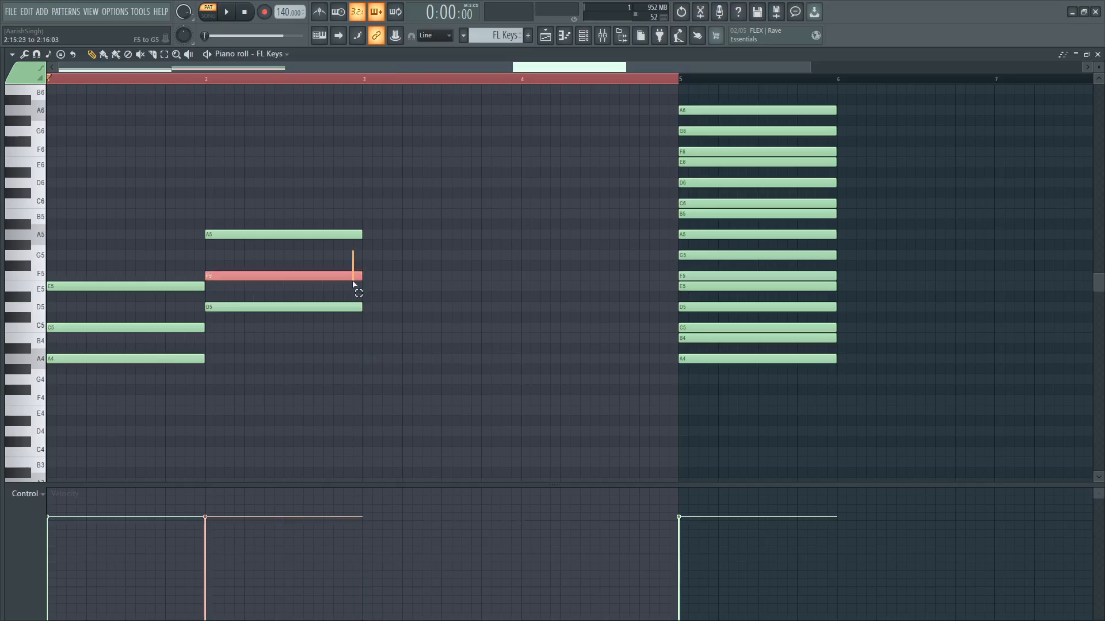
pyautogui.click(366, 328)
pyautogui.click(368, 288)
pyautogui.click(368, 255)
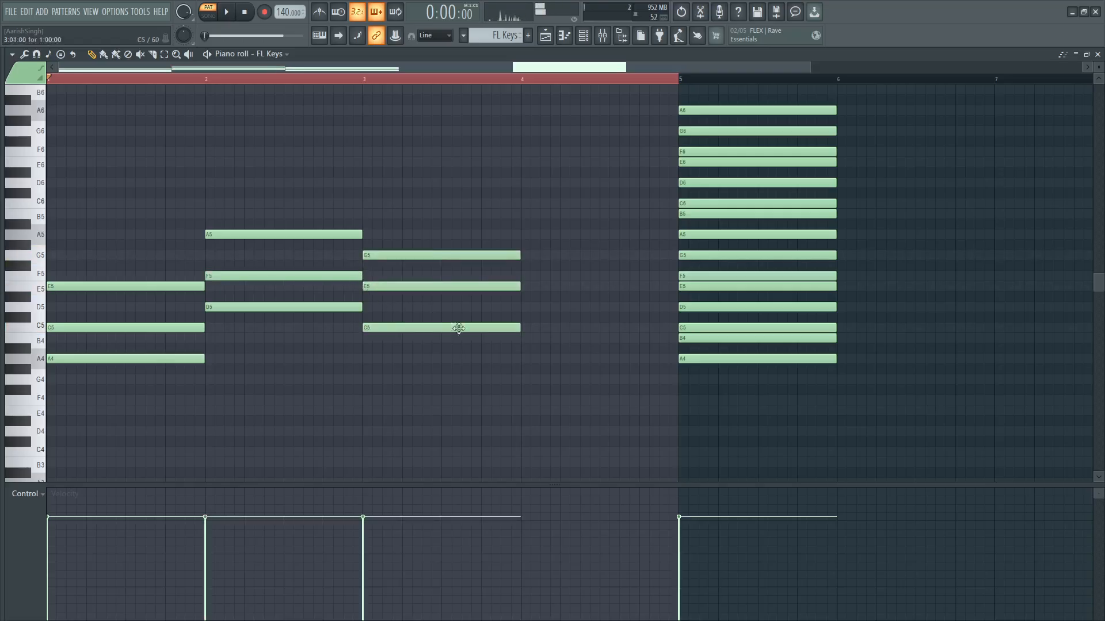
# Highlight the C5 root of bar 3, build a G4, B4 and D5 chord in bar 4, and play the four-chord progression.
pyautogui.moveTo(443, 303); pyautogui.dragTo(447, 360)
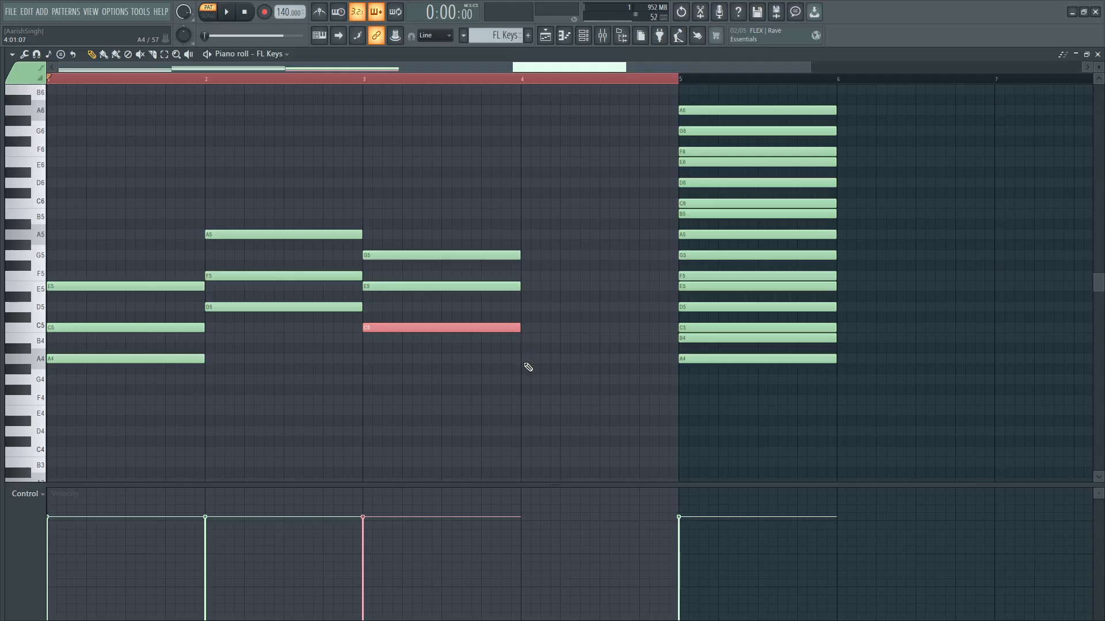
pyautogui.click(527, 381)
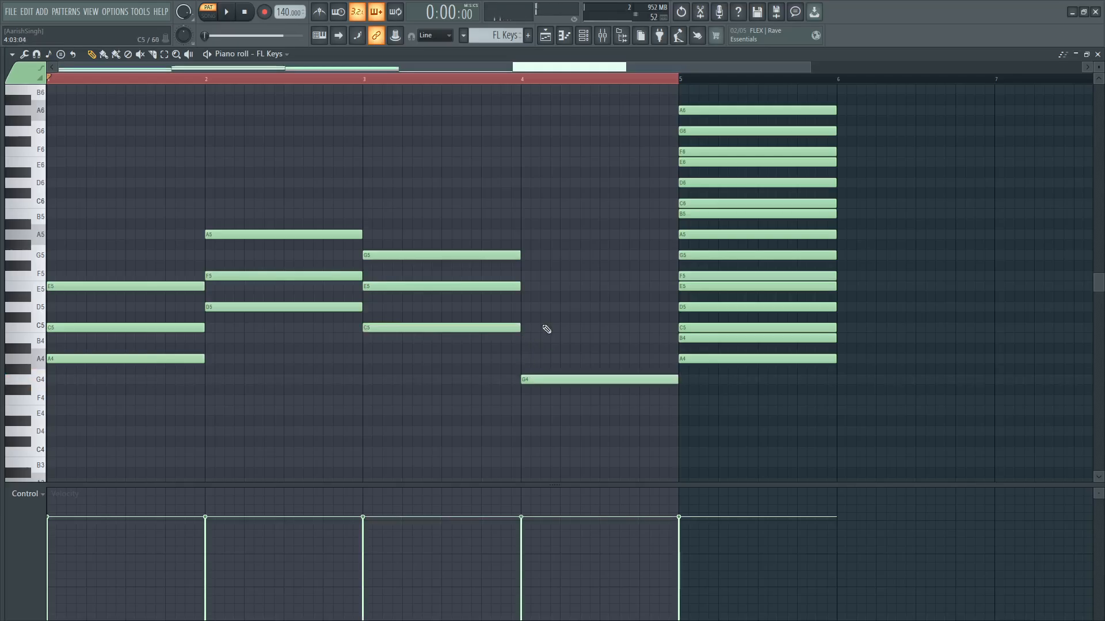
pyautogui.click(526, 338)
pyautogui.click(526, 307)
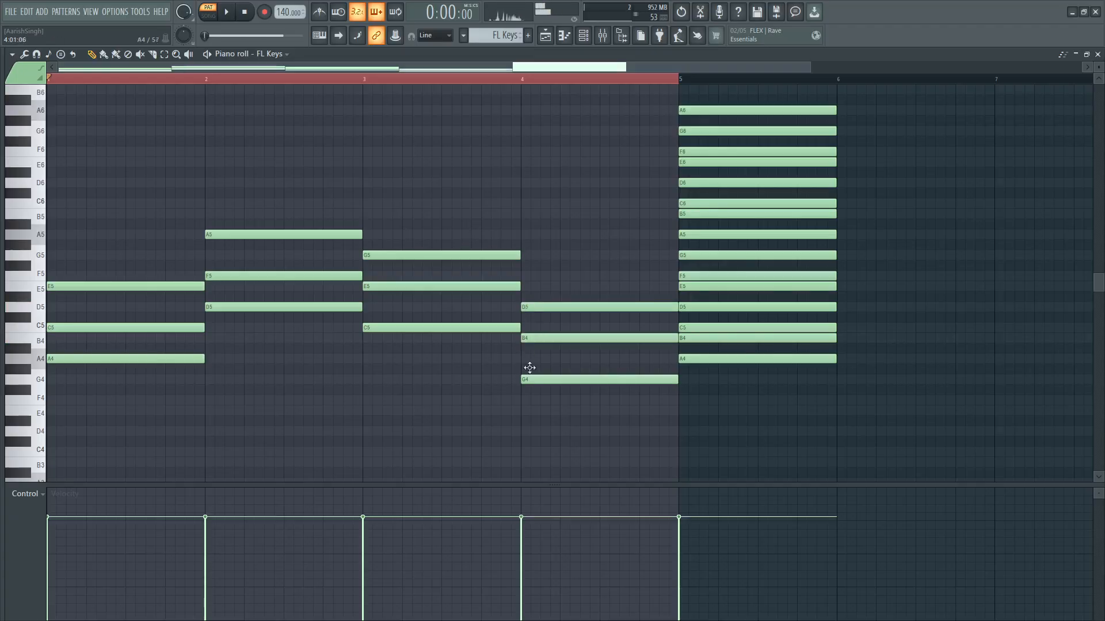
pyautogui.press('space')
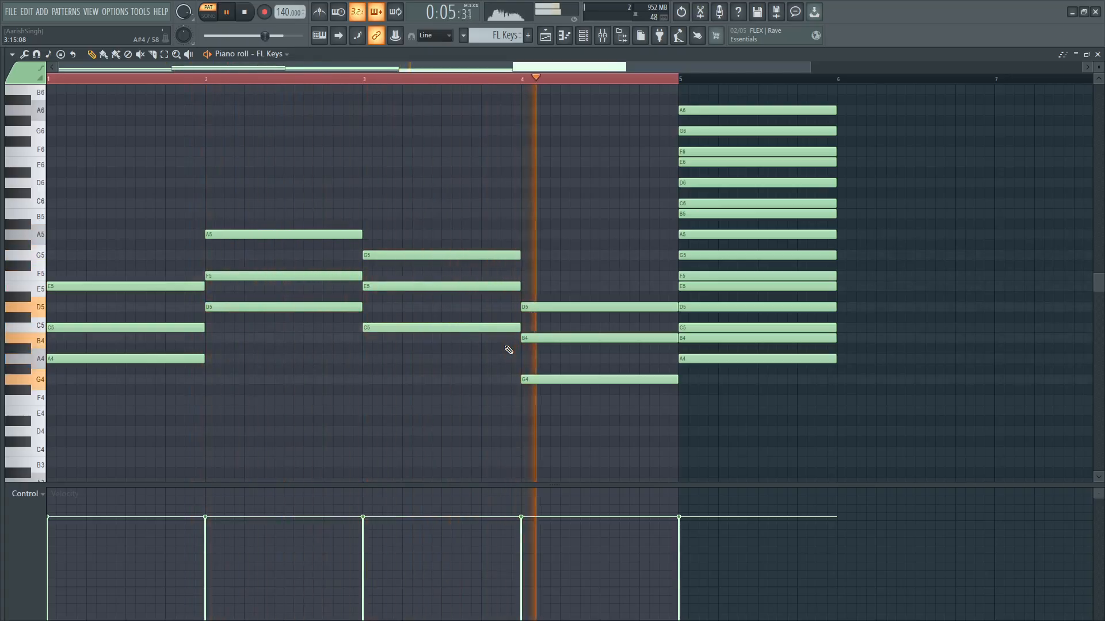
pyautogui.press('space')
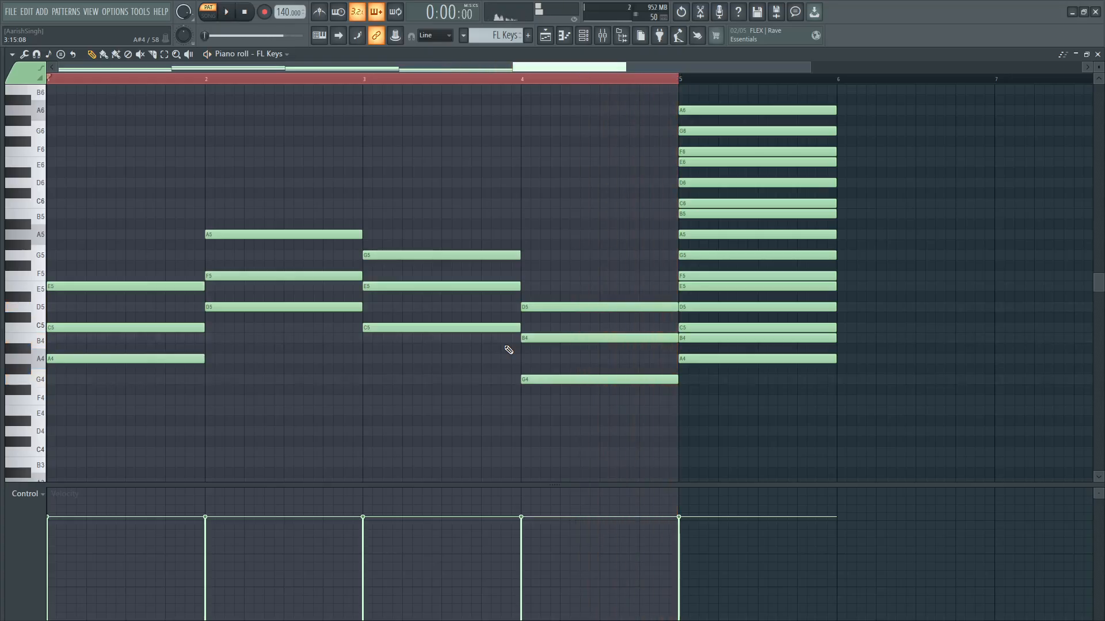
# Move the A5 note of bar 2 and the G5 note of bar 3 down one octave and play the progression.
pyautogui.click(344, 232)
pyautogui.moveTo(371, 246); pyautogui.dragTo(453, 267)
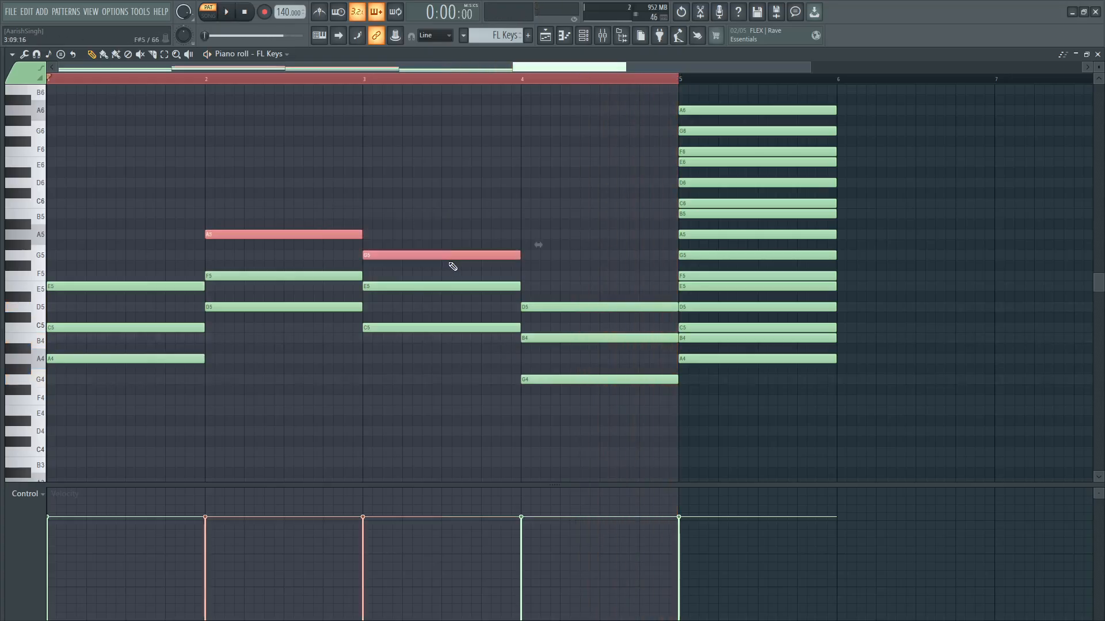
pyautogui.hotkey('ctrl', 'Down')
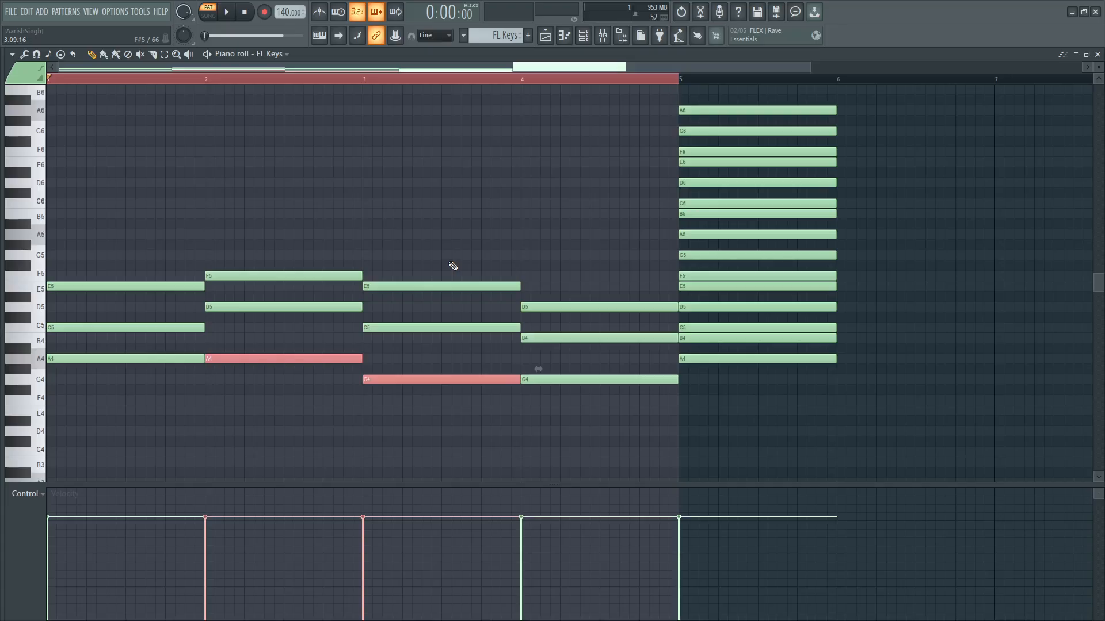
pyautogui.press('space')
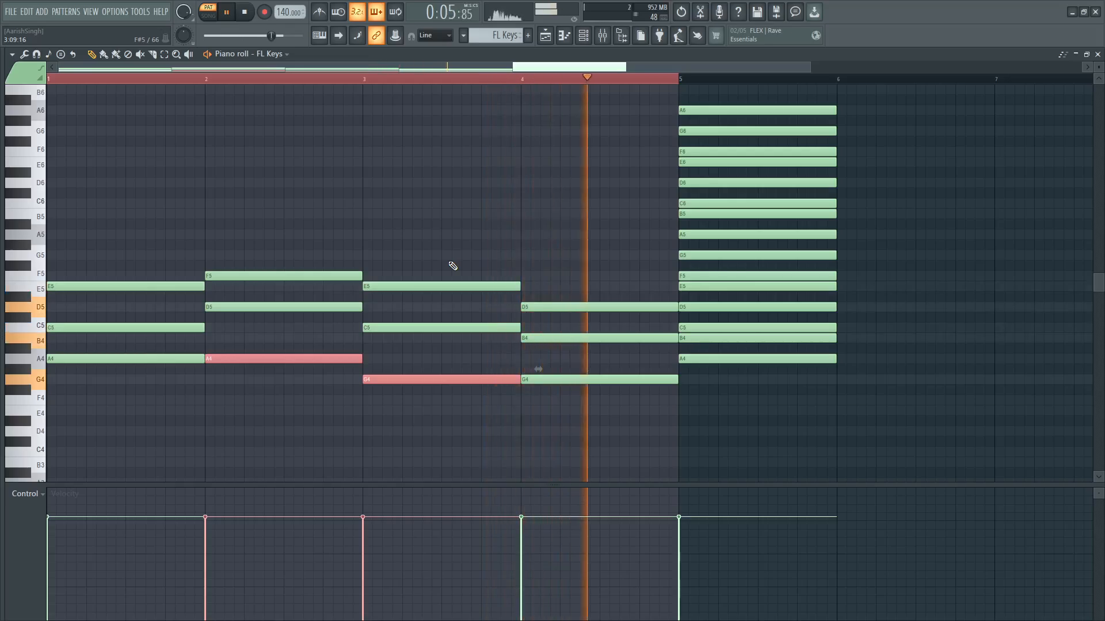
pyautogui.press('space')
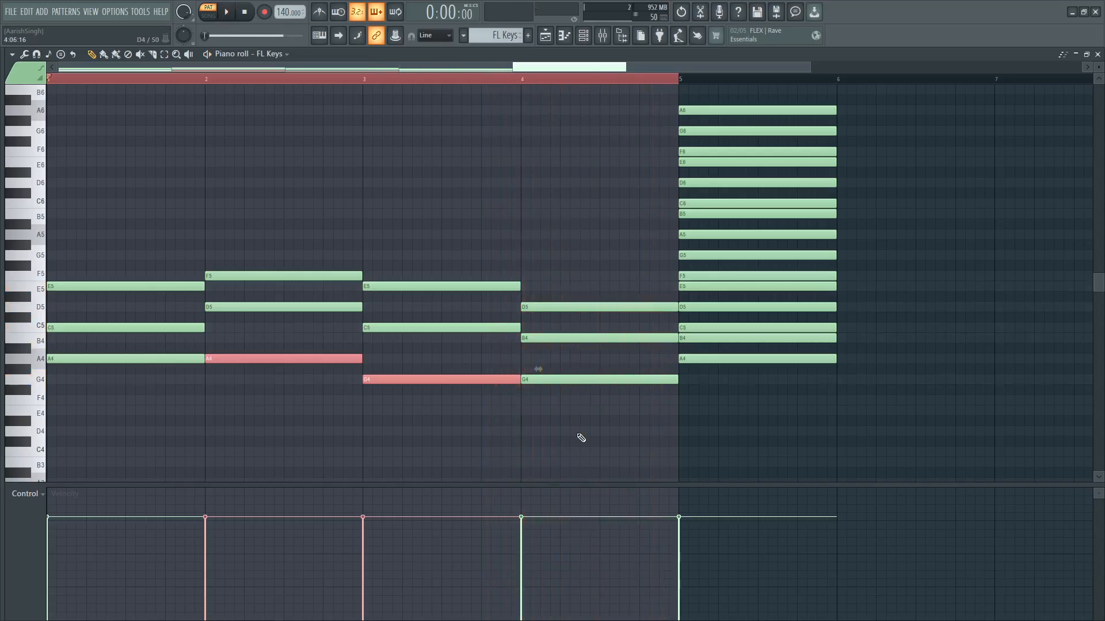
# Delete all chord notes from bars 4, 3 and 2, keeping only the bar 1 chord and the bar 5 scale notes.
pyautogui.rightClick(575, 380)
pyautogui.rightClick(564, 338)
pyautogui.rightClick(550, 307)
pyautogui.rightClick(489, 287)
pyautogui.rightClick(423, 328)
pyautogui.rightClick(397, 379)
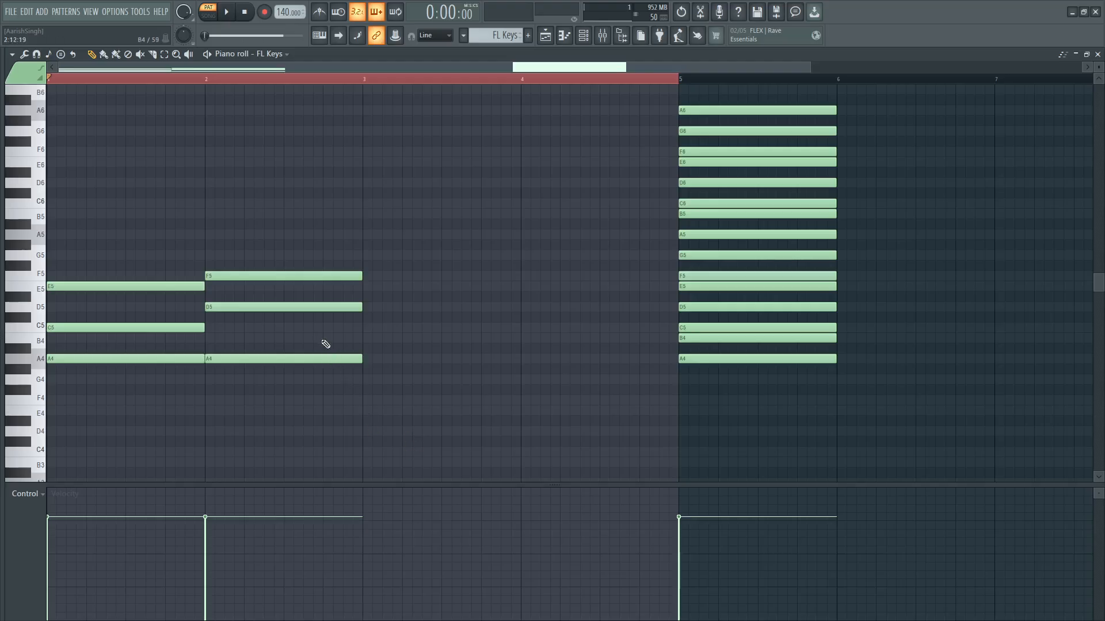
pyautogui.rightClick(259, 276)
pyautogui.rightClick(250, 307)
pyautogui.rightClick(234, 358)
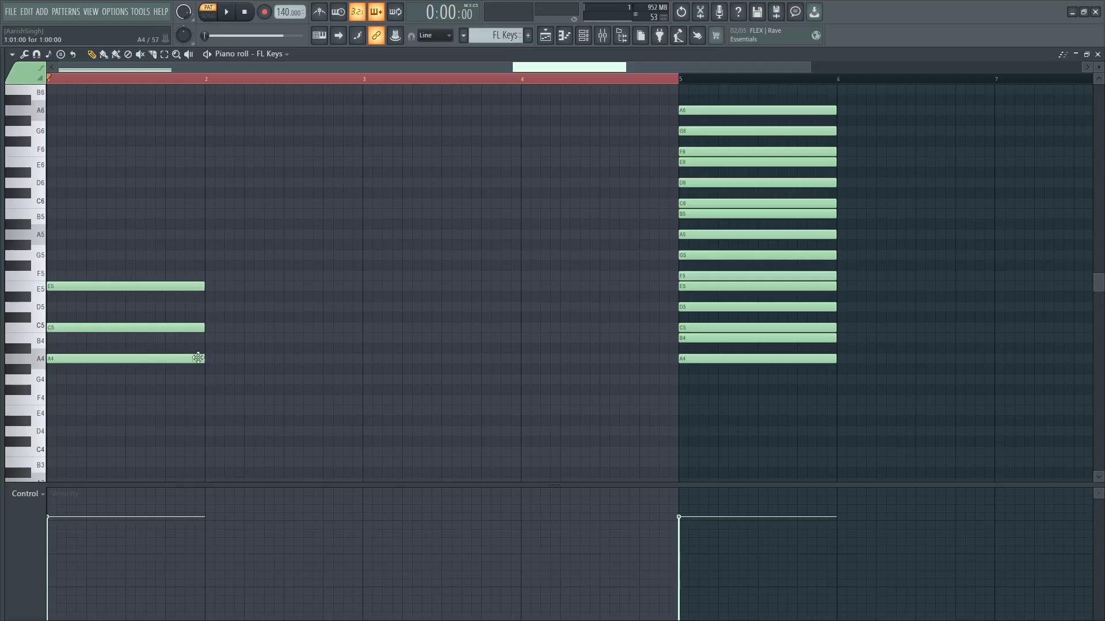
# Highlight the E5 note of the bar 1 chord, place a one-bar B4 note in bar 2 and lower it to A4.
pyautogui.moveTo(196, 262); pyautogui.dragTo(198, 294)
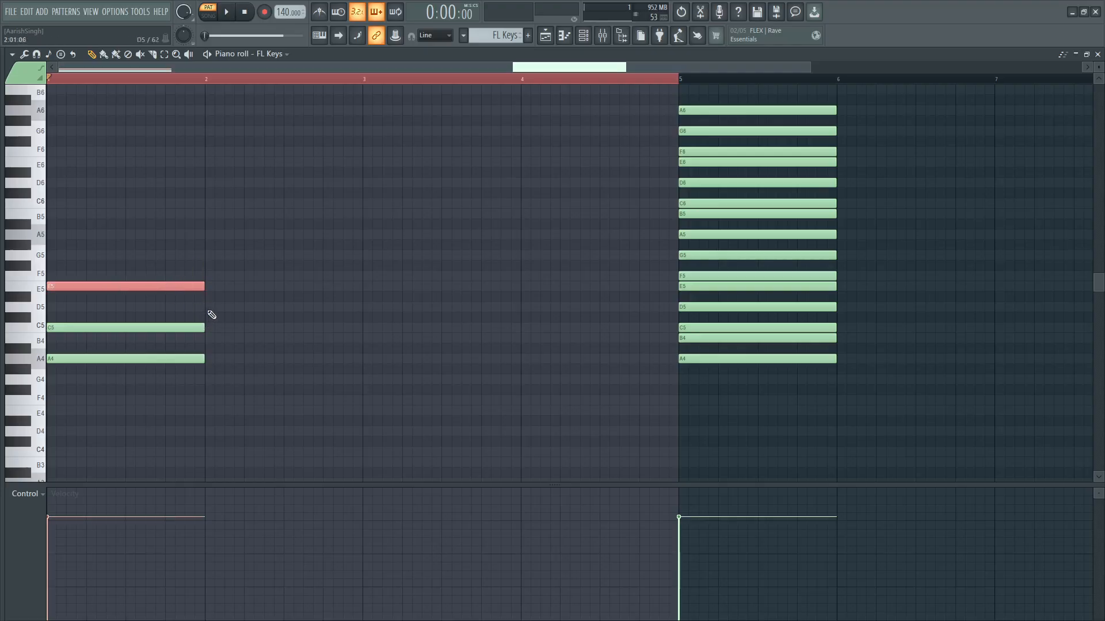
pyautogui.click(207, 339)
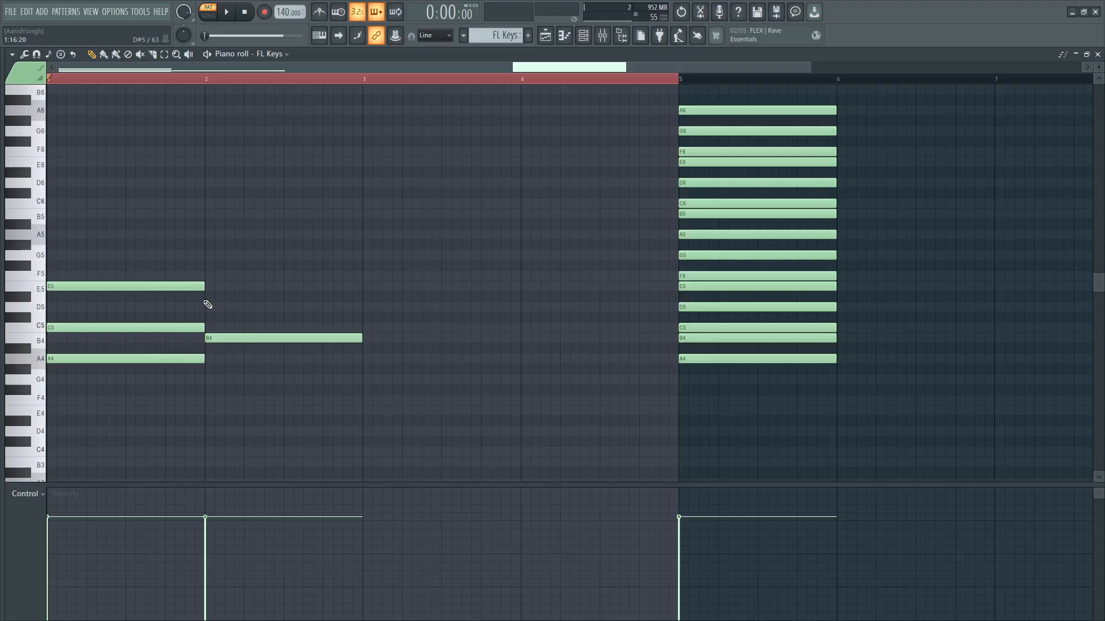
pyautogui.click(224, 342)
pyautogui.moveTo(224, 341); pyautogui.dragTo(224, 360)
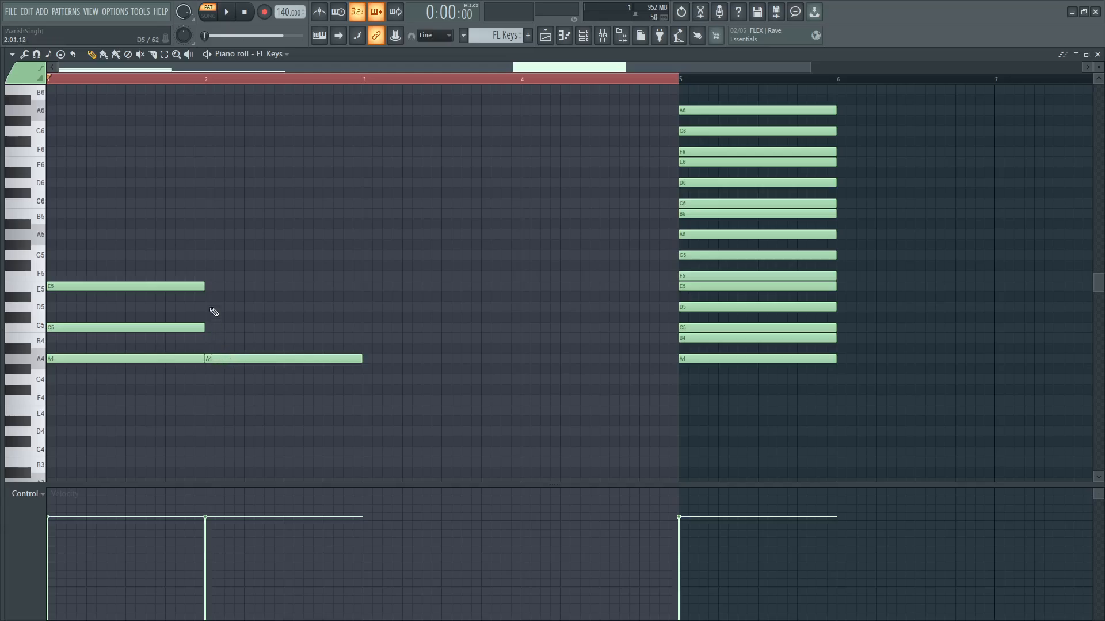
# Replace the A4 note in bar 2 with an E5, G5 and B5 chord.
pyautogui.click(209, 286)
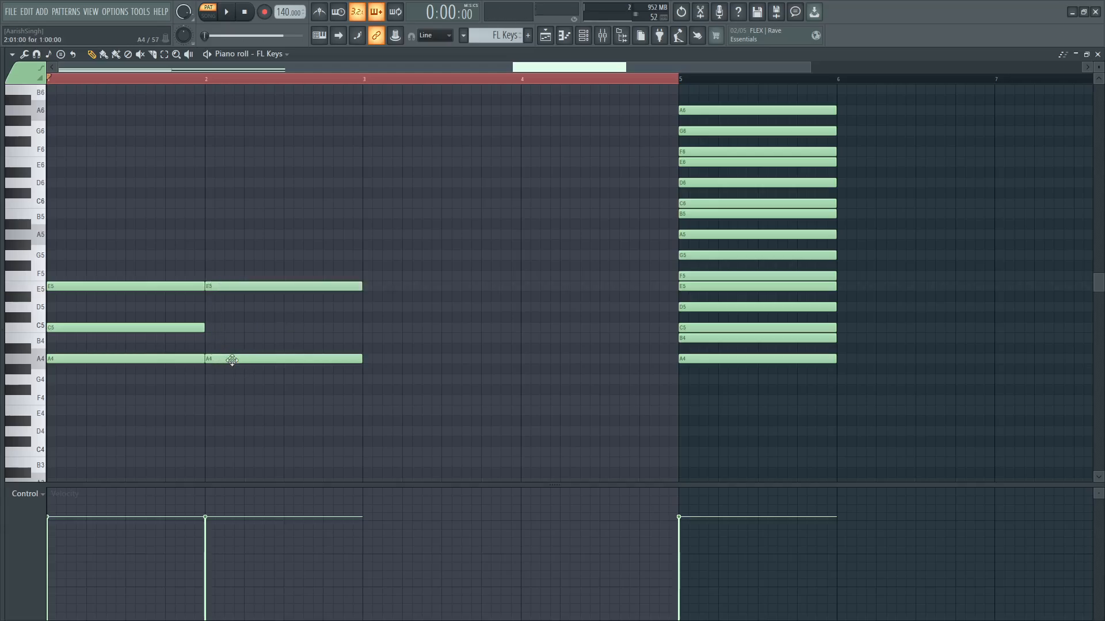
pyautogui.rightClick(230, 359)
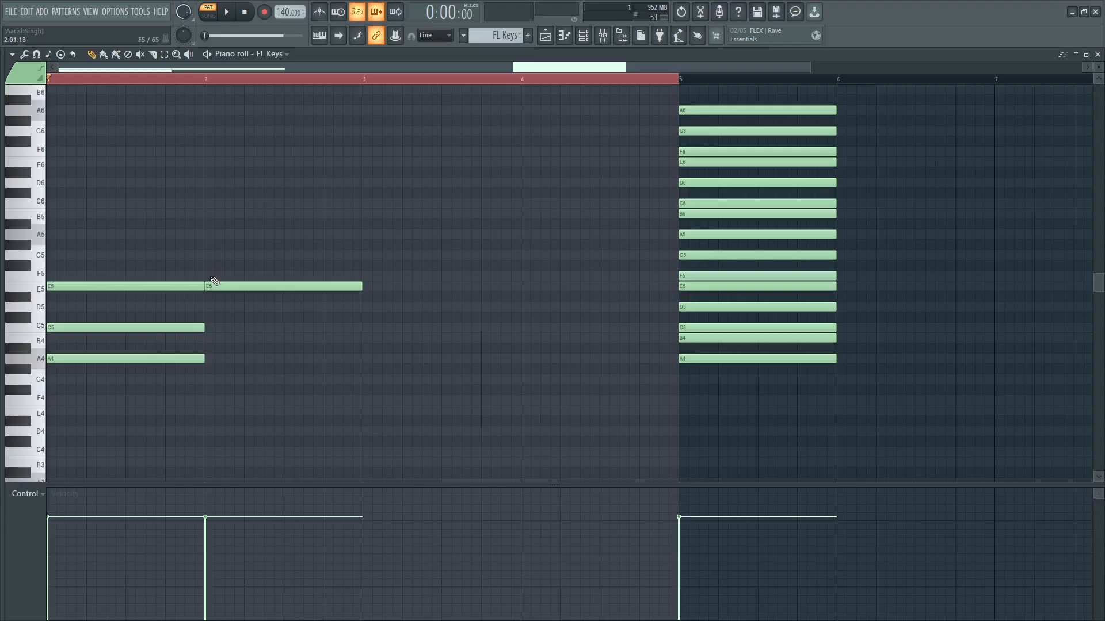
pyautogui.click(209, 256)
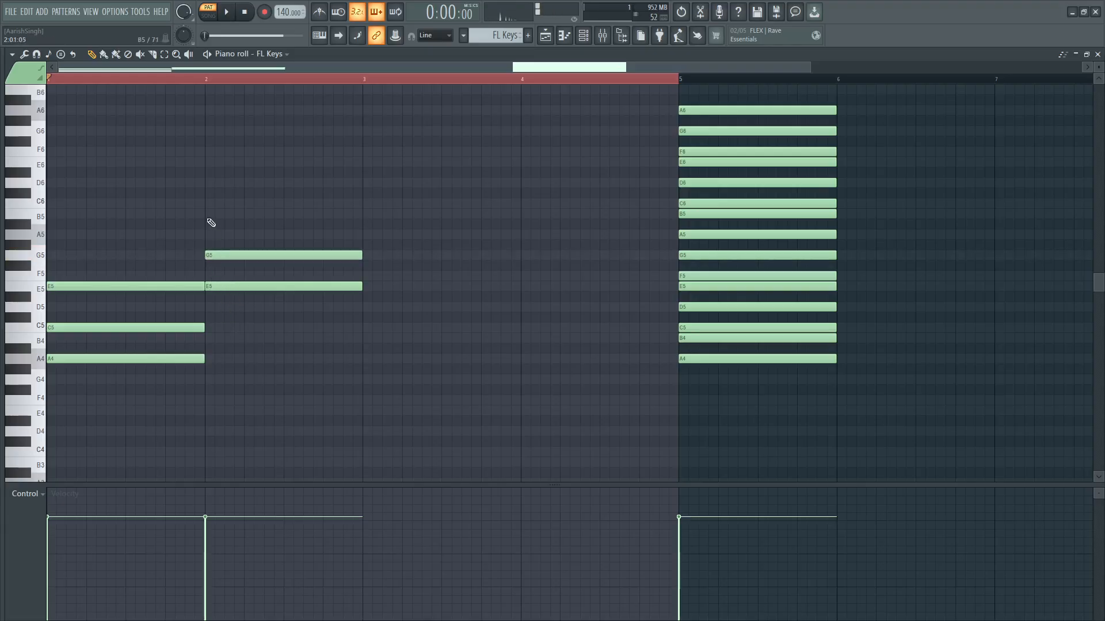
pyautogui.click(209, 214)
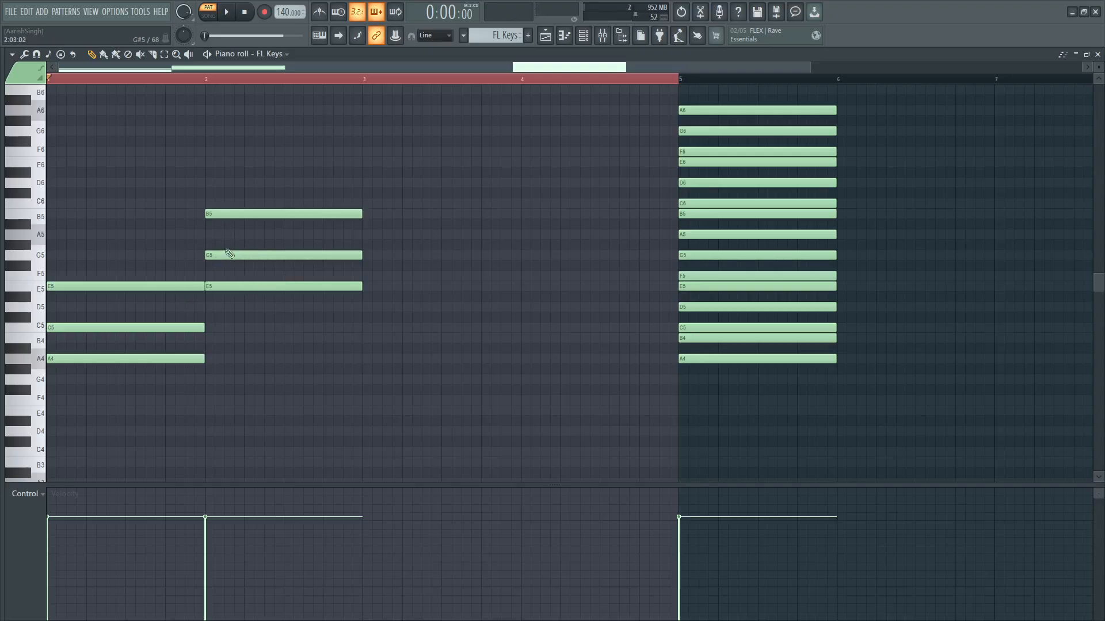
# Delete the B5, G5 and E5 notes from bar 2.
pyautogui.rightClick(230, 214)
pyautogui.rightClick(232, 254)
pyautogui.rightClick(235, 285)
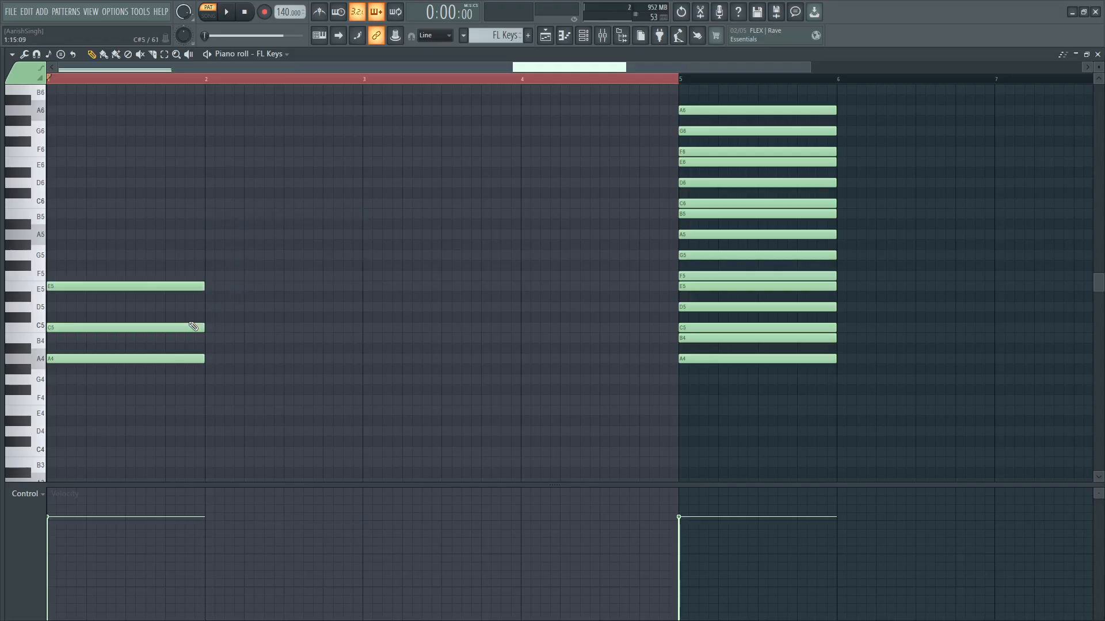
# Count down the scale in bar 2 with one-bar B4, A4 and G4 notes and delete all three.
pyautogui.click(208, 337)
pyautogui.click(216, 359)
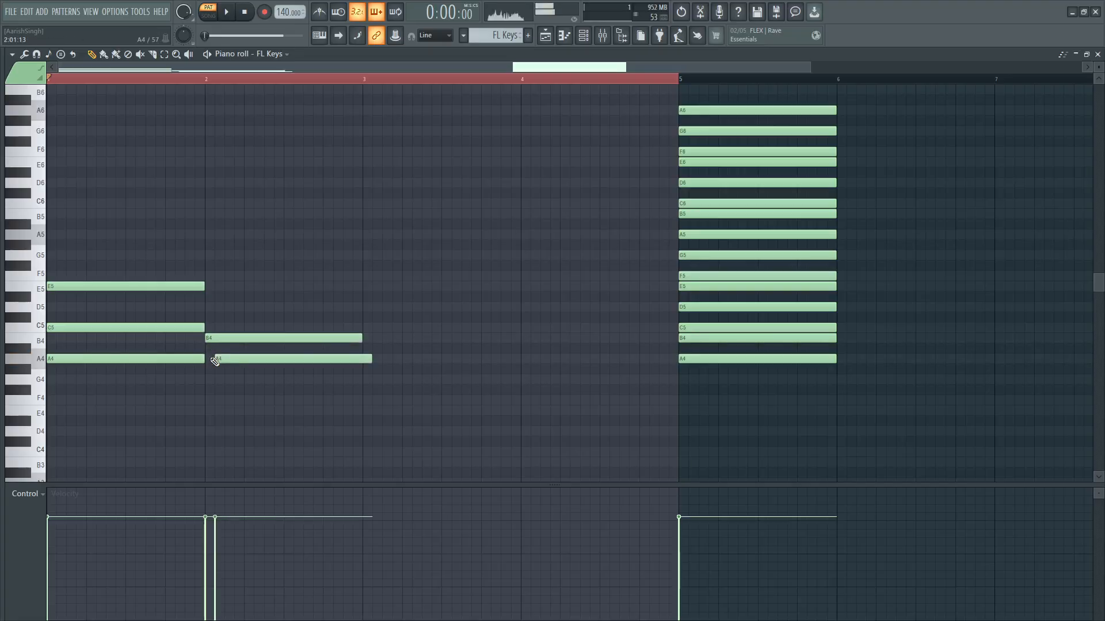
pyautogui.click(206, 379)
pyautogui.rightClick(229, 359)
pyautogui.rightClick(233, 339)
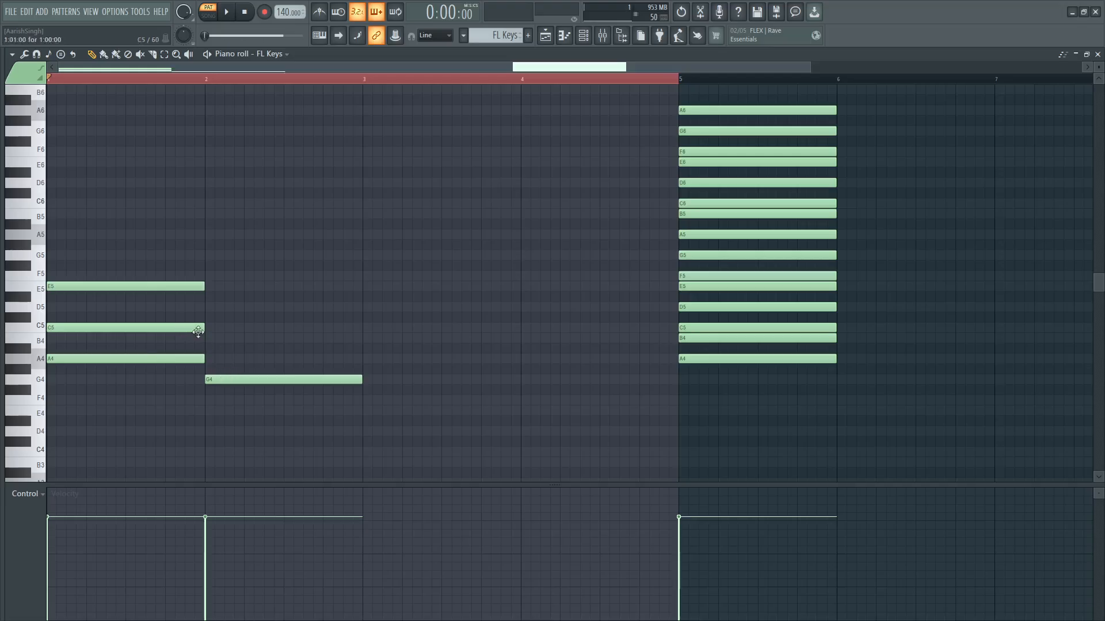
pyautogui.rightClick(230, 377)
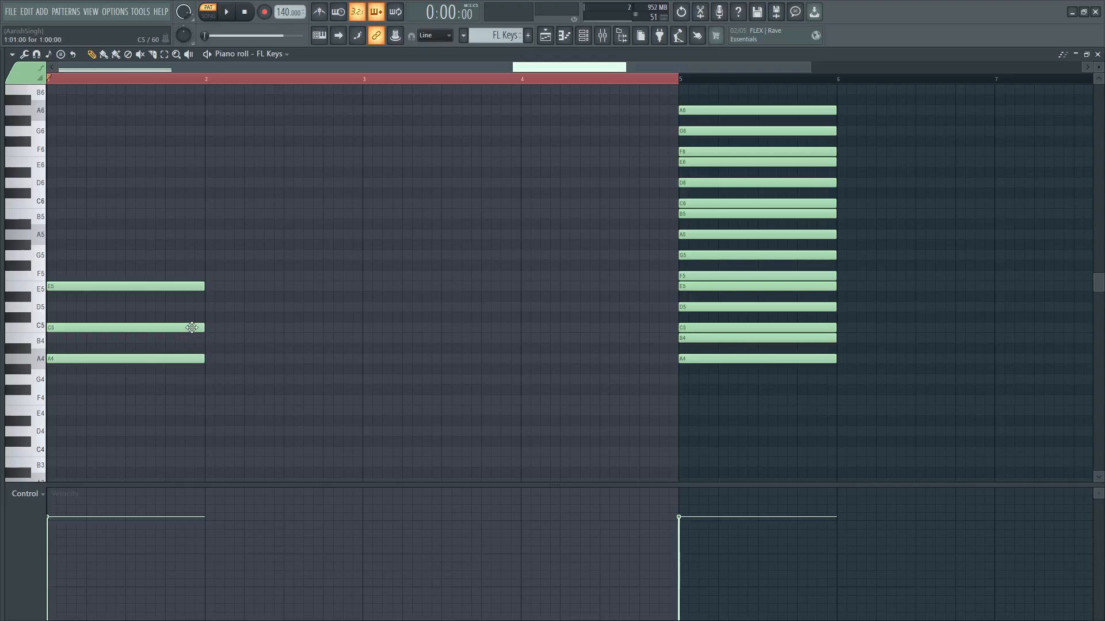
# Build a C5, E5 and G5 chord in bar 2 and delete its three notes.
pyautogui.click(209, 328)
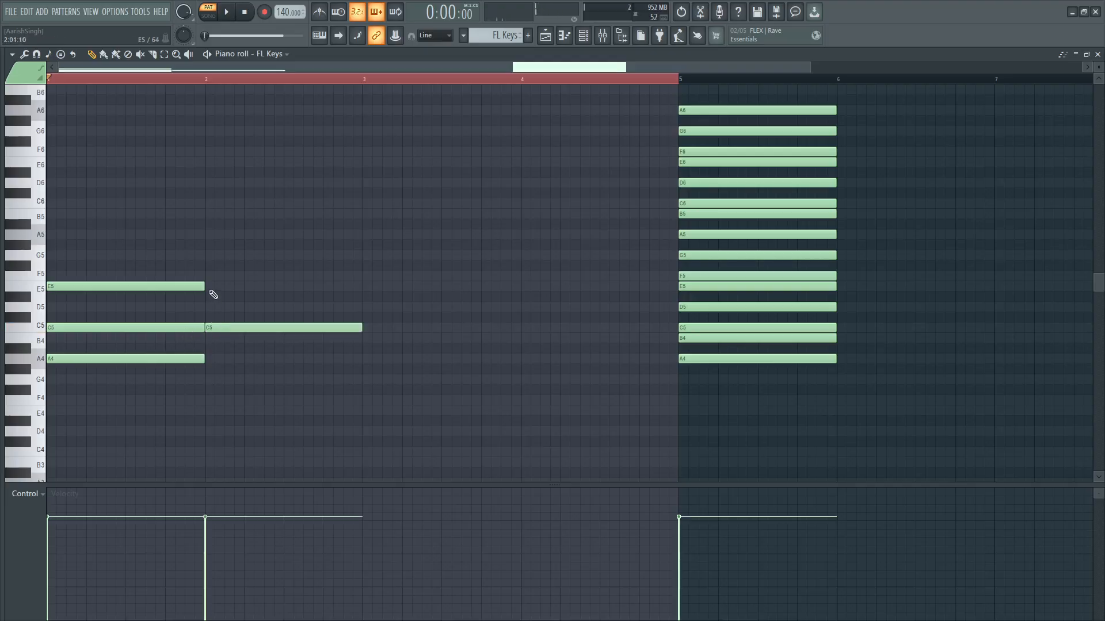
pyautogui.click(212, 286)
pyautogui.click(211, 246)
pyautogui.moveTo(246, 247); pyautogui.dragTo(246, 259)
pyautogui.rightClick(235, 287)
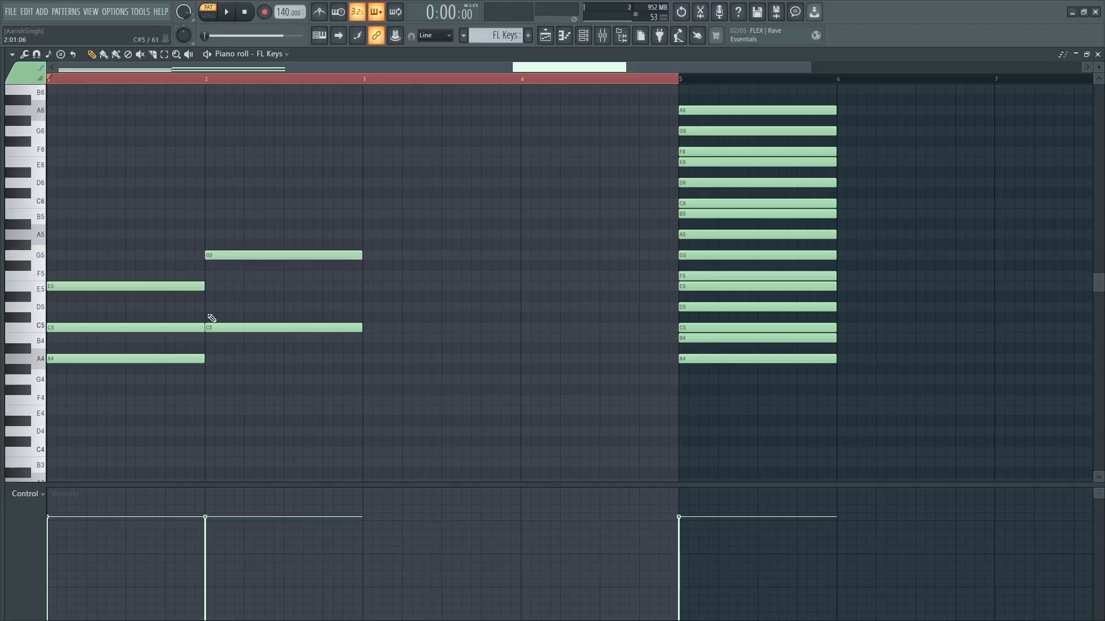
pyautogui.rightClick(239, 254)
pyautogui.rightClick(233, 328)
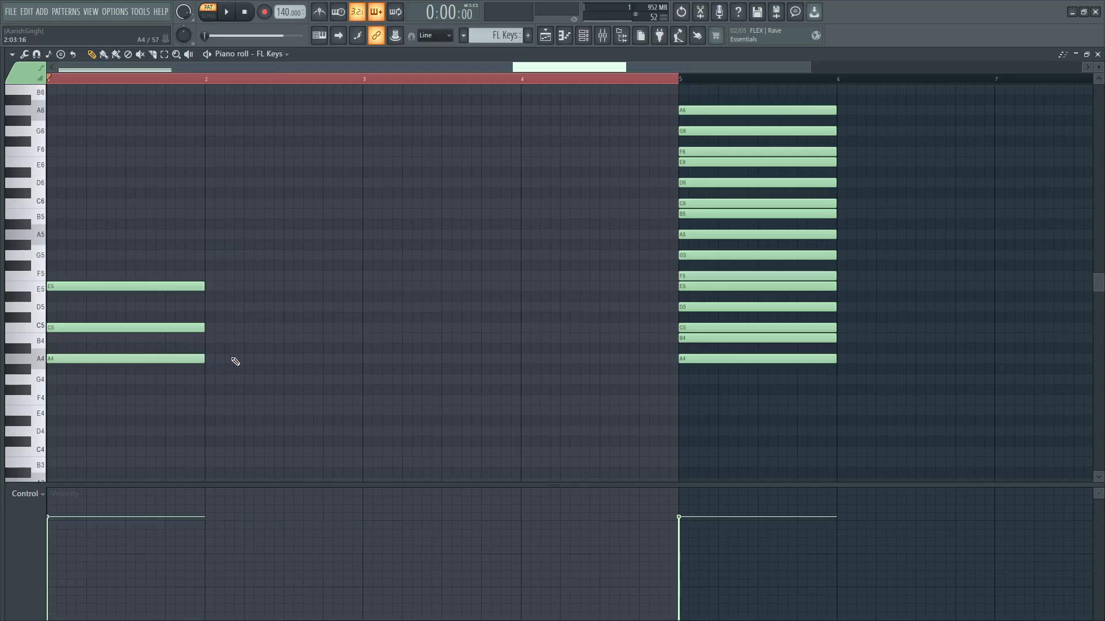
# Build a G4, B4 and D5 chord in bar 2 and play it after the bar 1 chord.
pyautogui.click(209, 379)
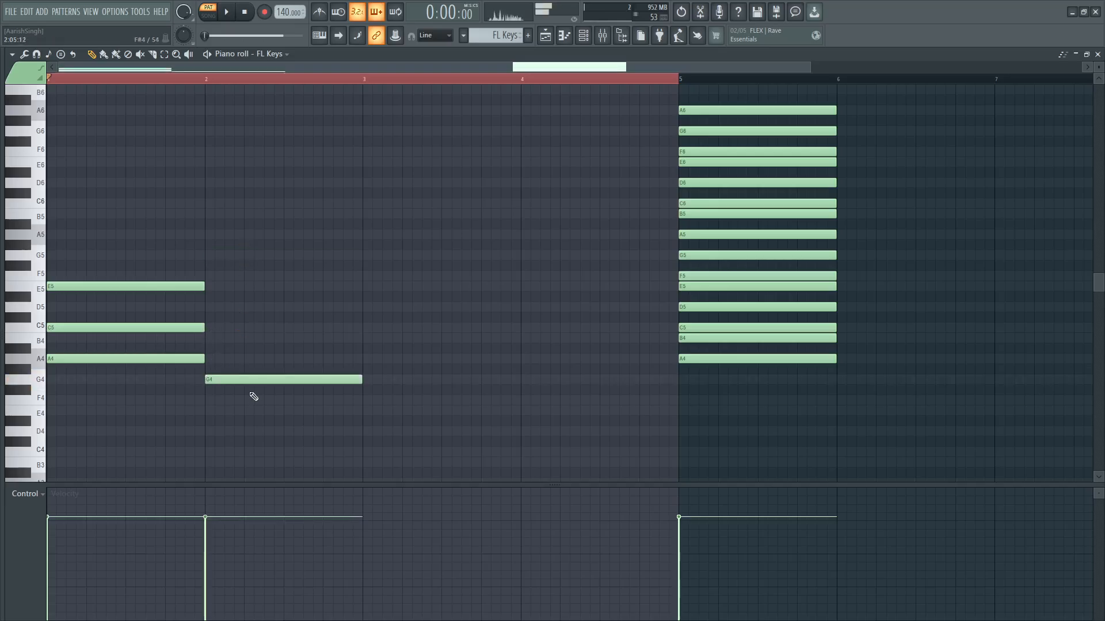
pyautogui.rightClick(235, 380)
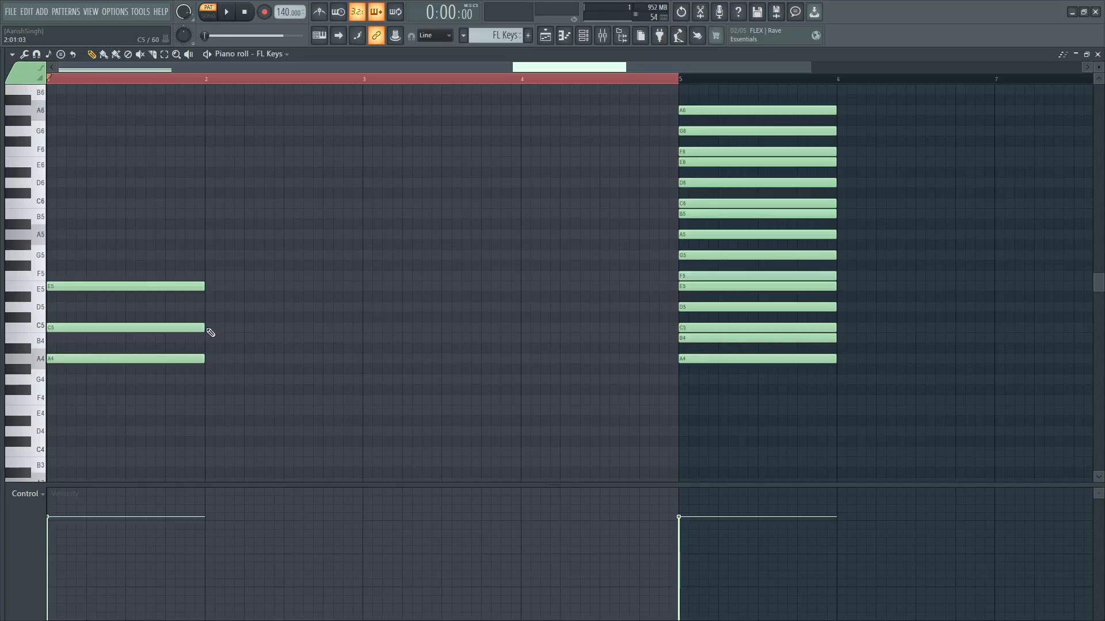
pyautogui.click(211, 381)
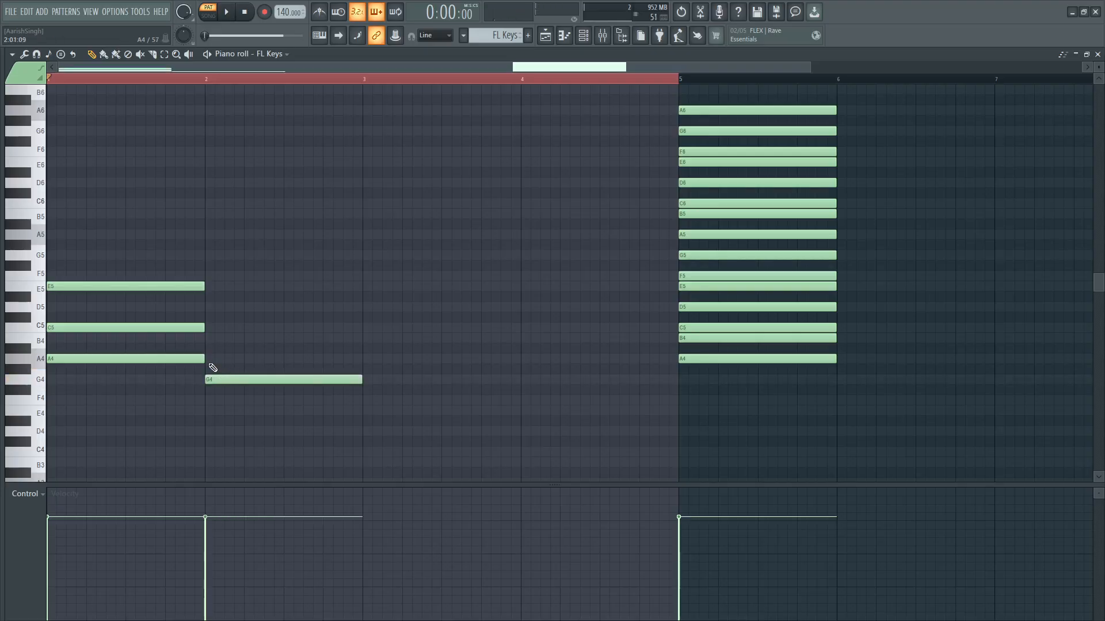
pyautogui.click(212, 339)
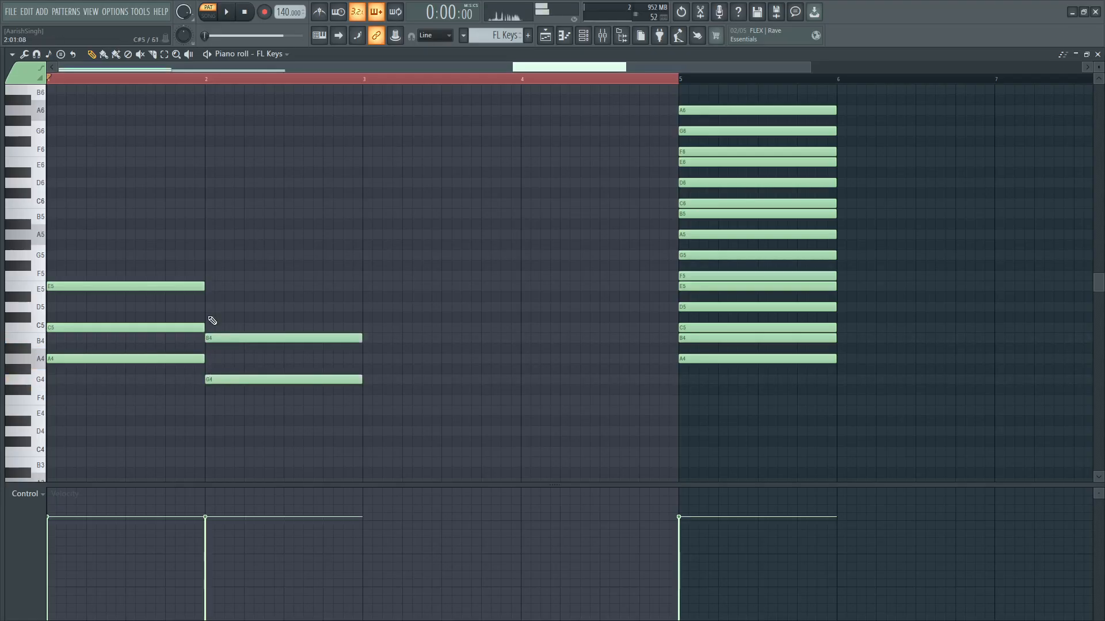
pyautogui.click(214, 307)
pyautogui.rightClick(254, 338)
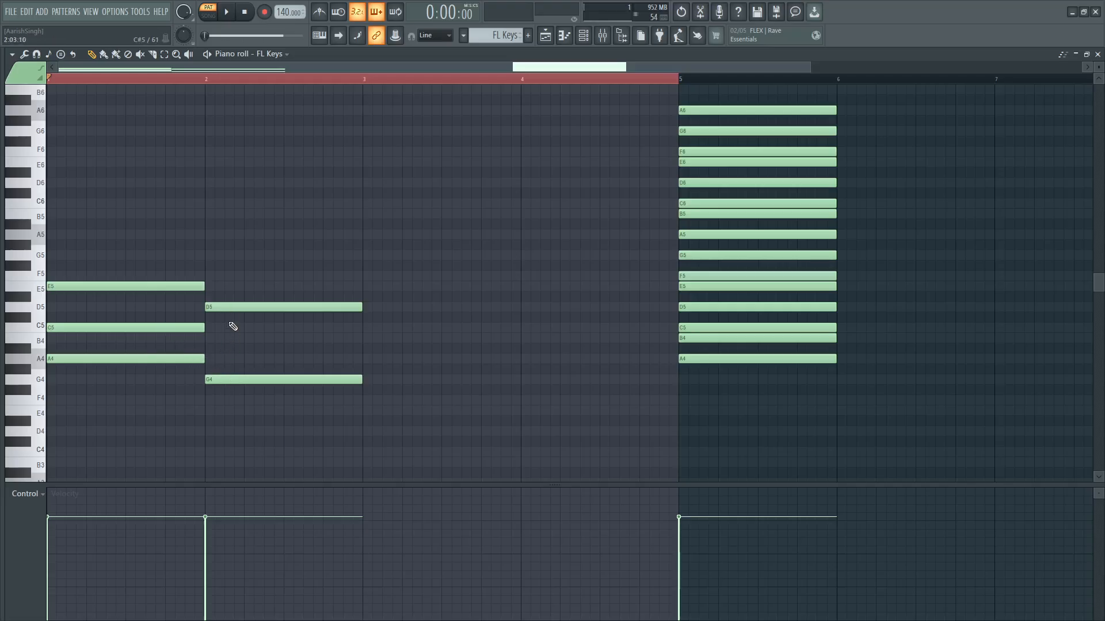
pyautogui.press('space')
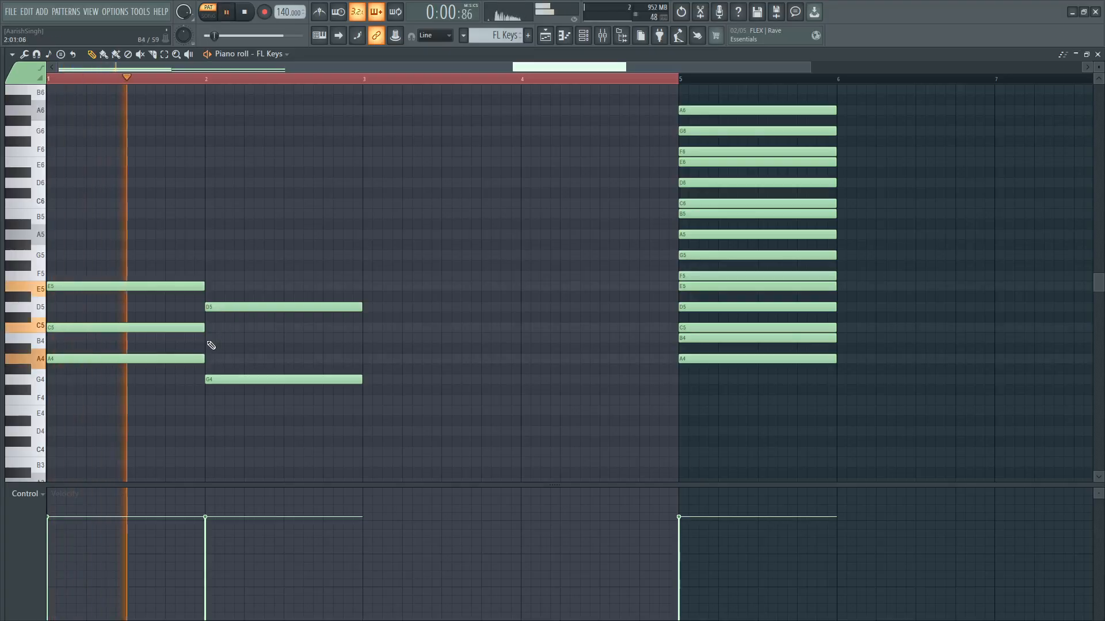
pyautogui.click(209, 341)
pyautogui.press('space')
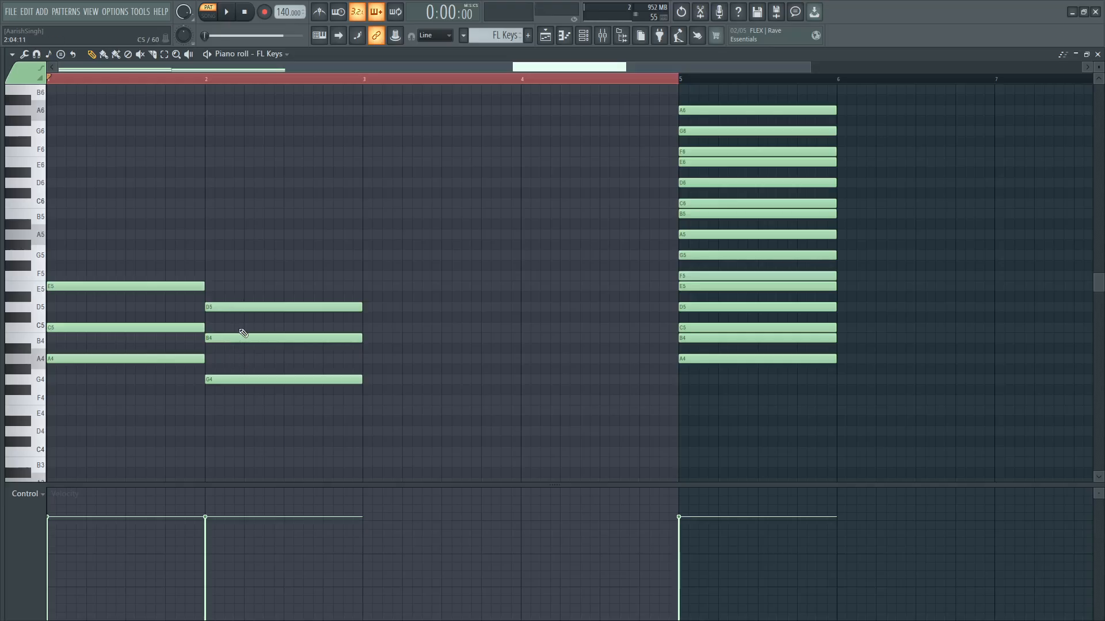
# Change the bar 2 chord to D5, F5 and A5 by replacing its G4 and B4 notes, and play the progression.
pyautogui.rightClick(243, 337)
pyautogui.rightClick(233, 380)
pyautogui.click(213, 276)
pyautogui.click(213, 234)
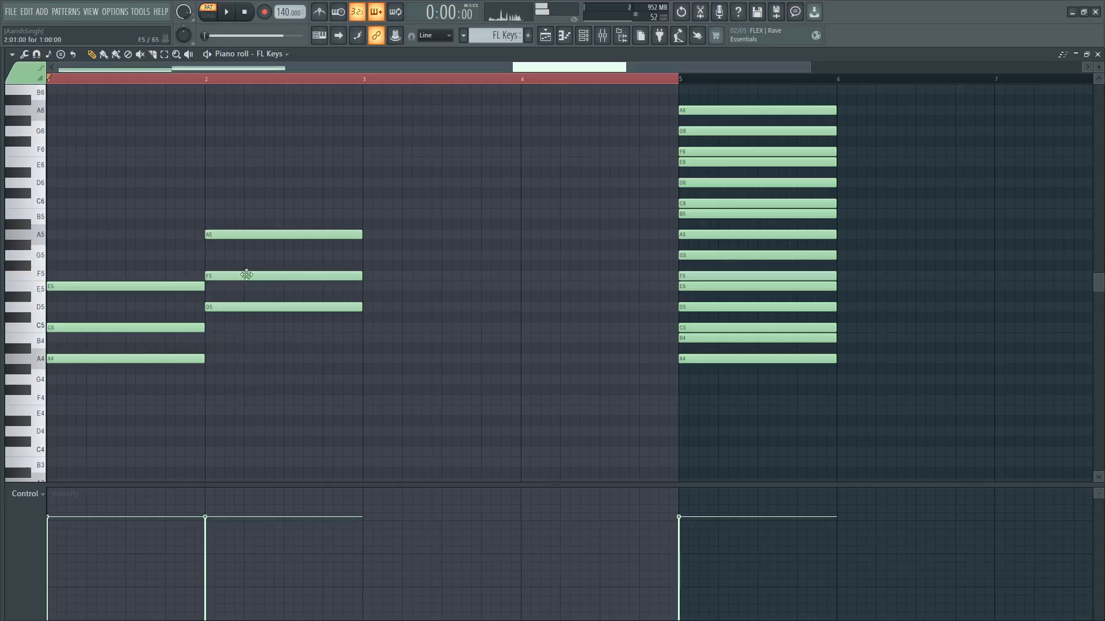
pyautogui.press('space')
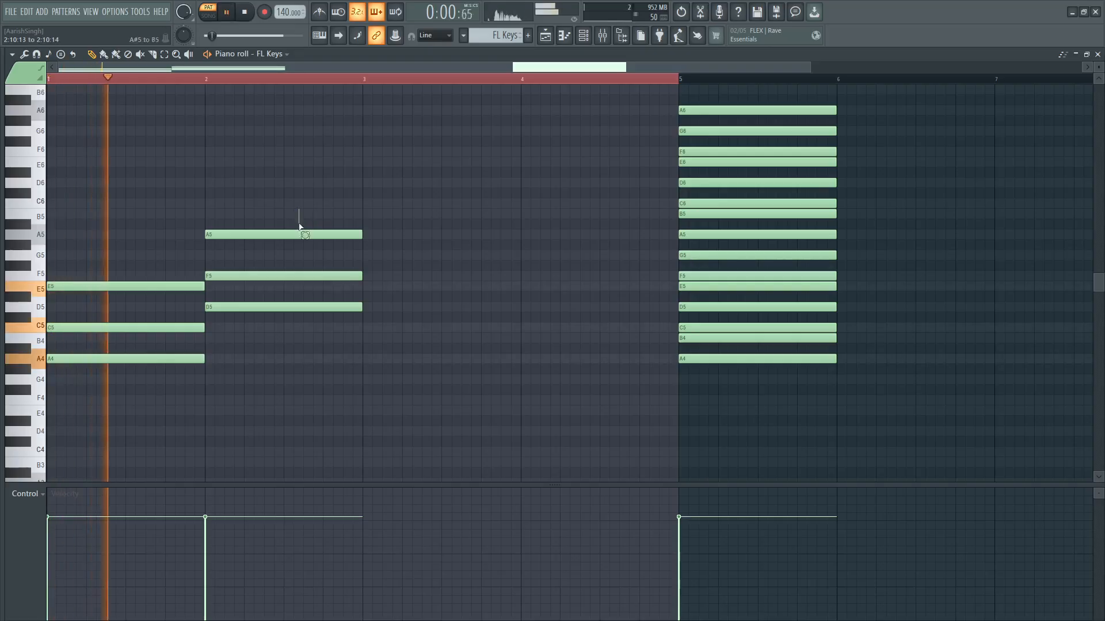
# Move the A5 note of the bar 2 chord down one octave to A4 and play the progression.
pyautogui.click(300, 234)
pyautogui.press('space')
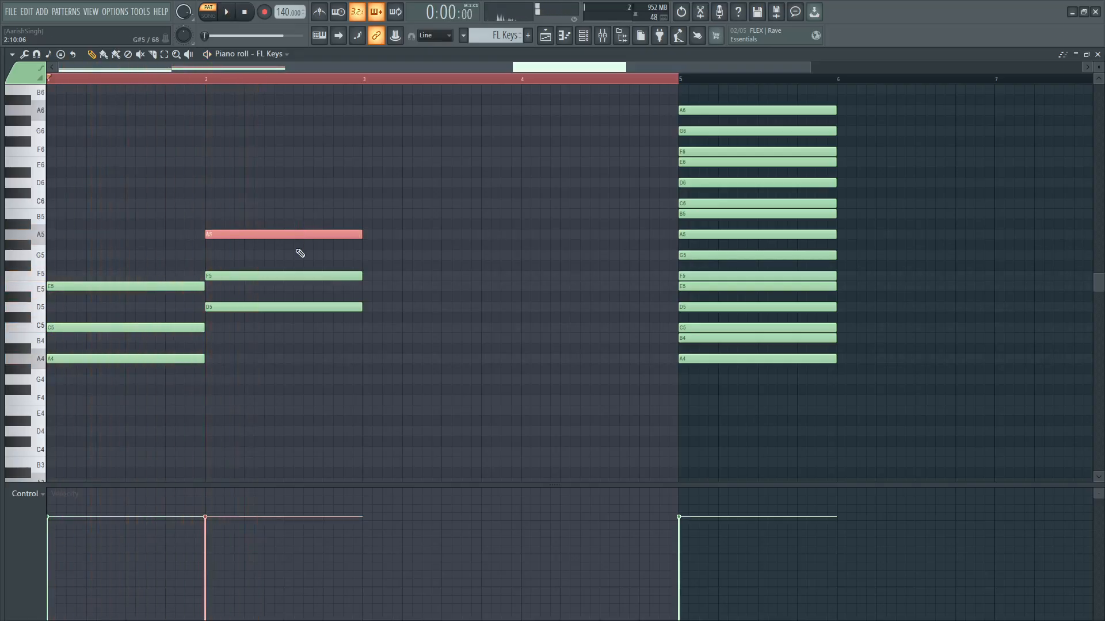
pyautogui.hotkey('ctrl', 'Down')
pyautogui.press('space')
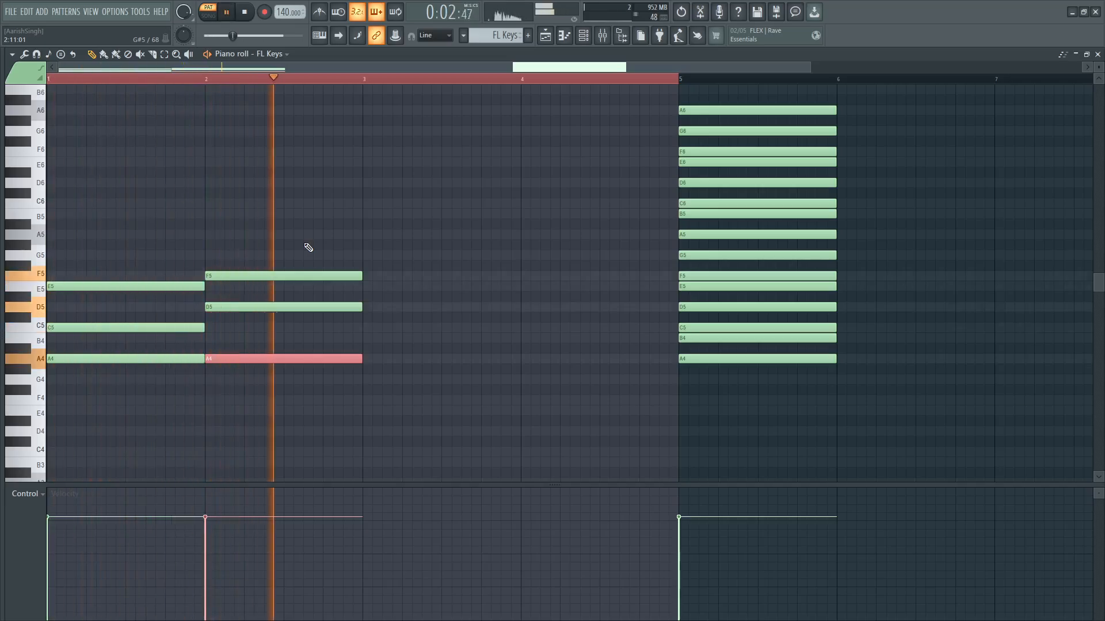
pyautogui.press('space')
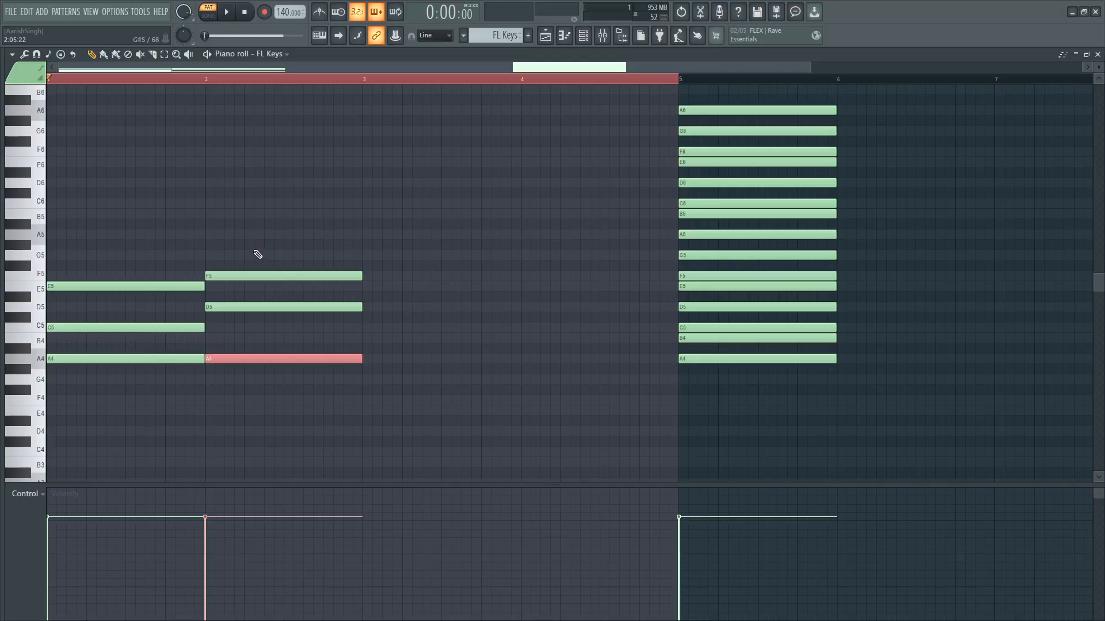
# Delete the F5, D5 and A4 notes from bar 2.
pyautogui.rightClick(258, 276)
pyautogui.rightClick(259, 307)
pyautogui.rightClick(259, 359)
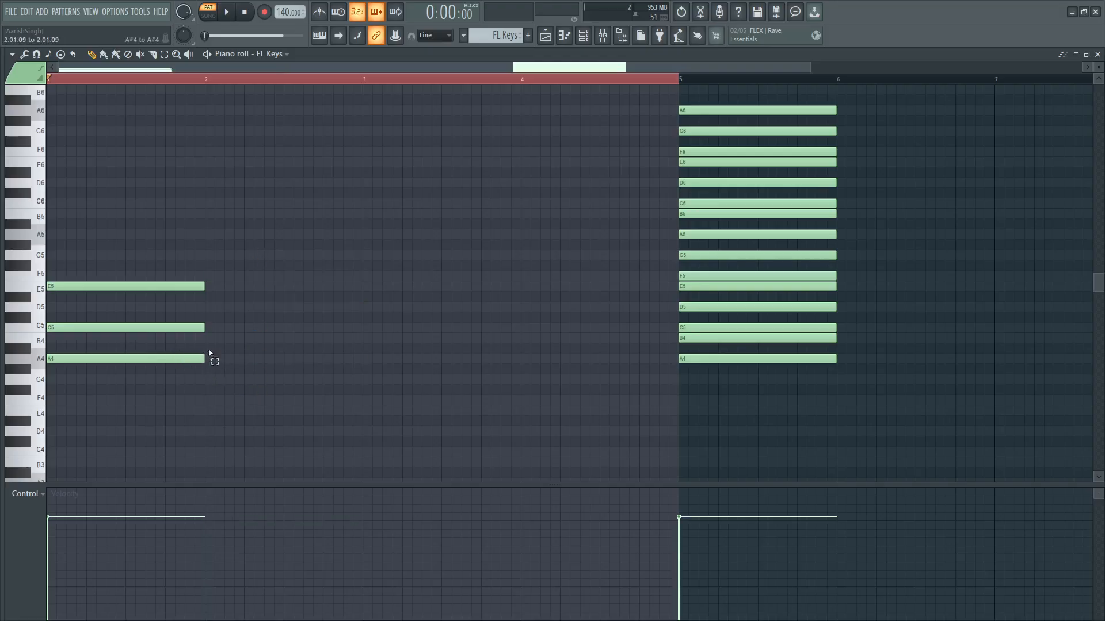
# Count down from the bar 1 A4 root through G4 and F4 to E4 in bar 2, keeping only the E4 note there.
pyautogui.click(203, 359)
pyautogui.click(208, 379)
pyautogui.click(206, 400)
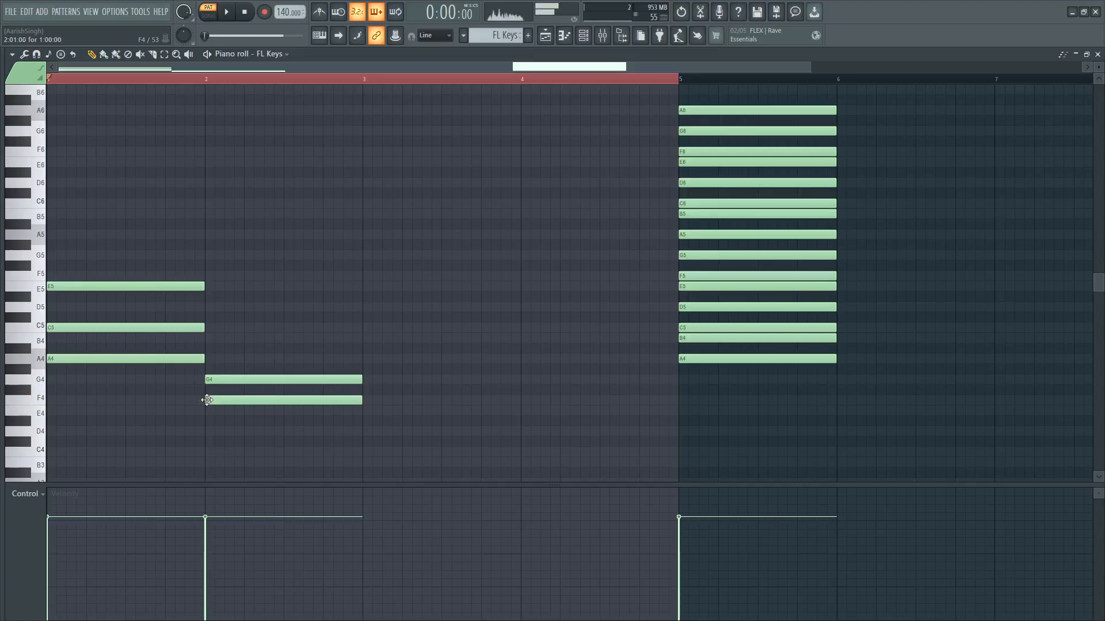
pyautogui.click(208, 410)
pyautogui.rightClick(216, 378)
pyautogui.rightClick(221, 399)
# Highlight the A4 root of bar 1 and the E4 note of bar 2, and add G4 and B4 to complete the bar 2 chord.
pyautogui.click(170, 359)
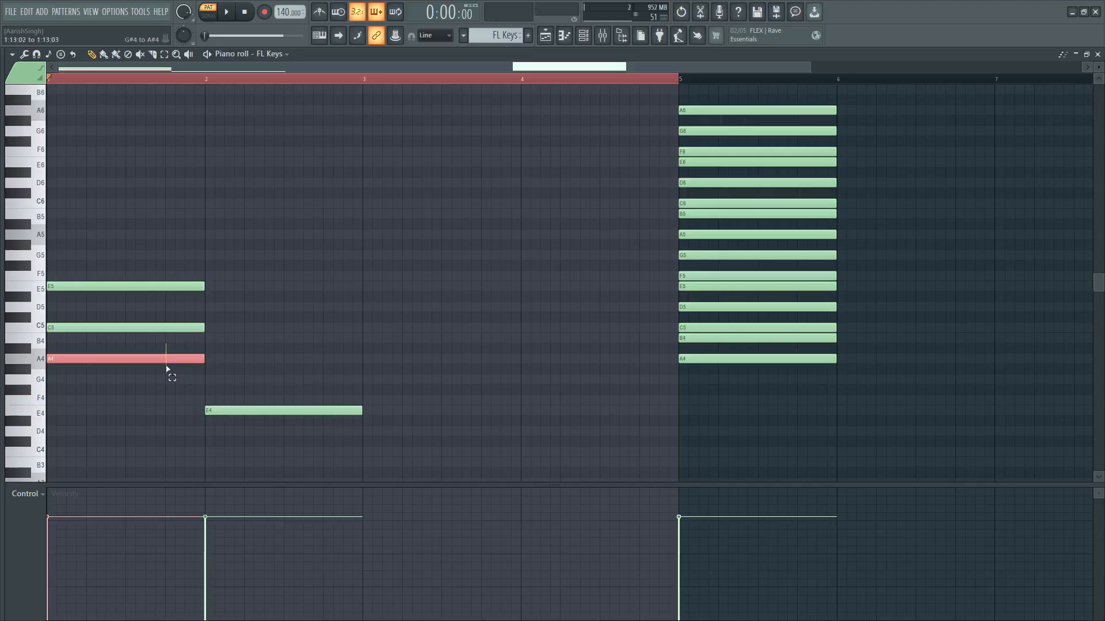
pyautogui.click(224, 410)
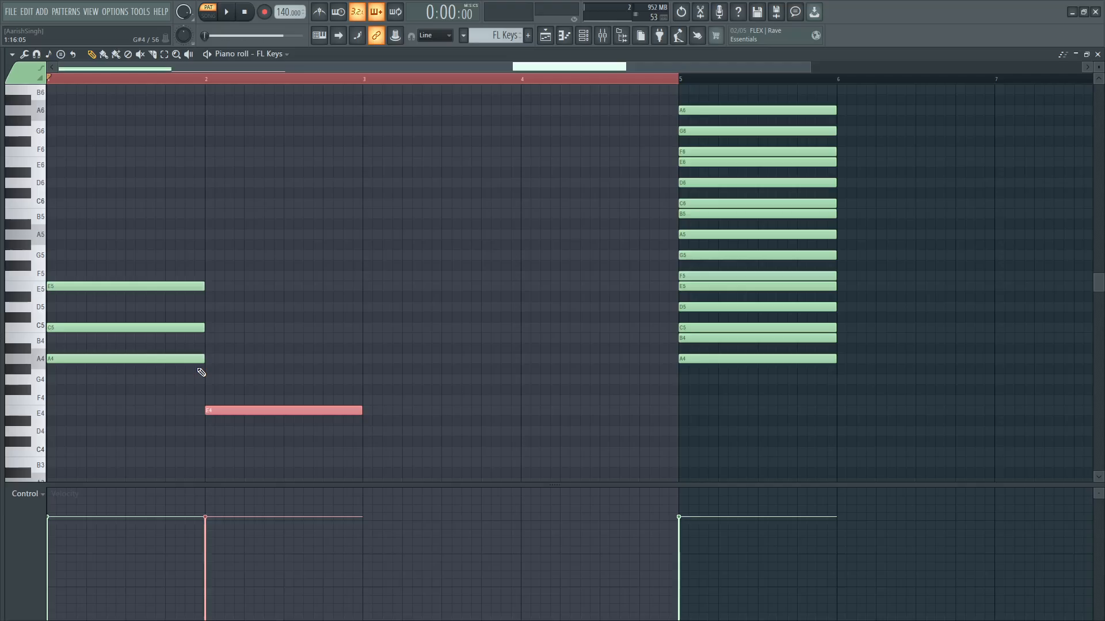
pyautogui.click(193, 353)
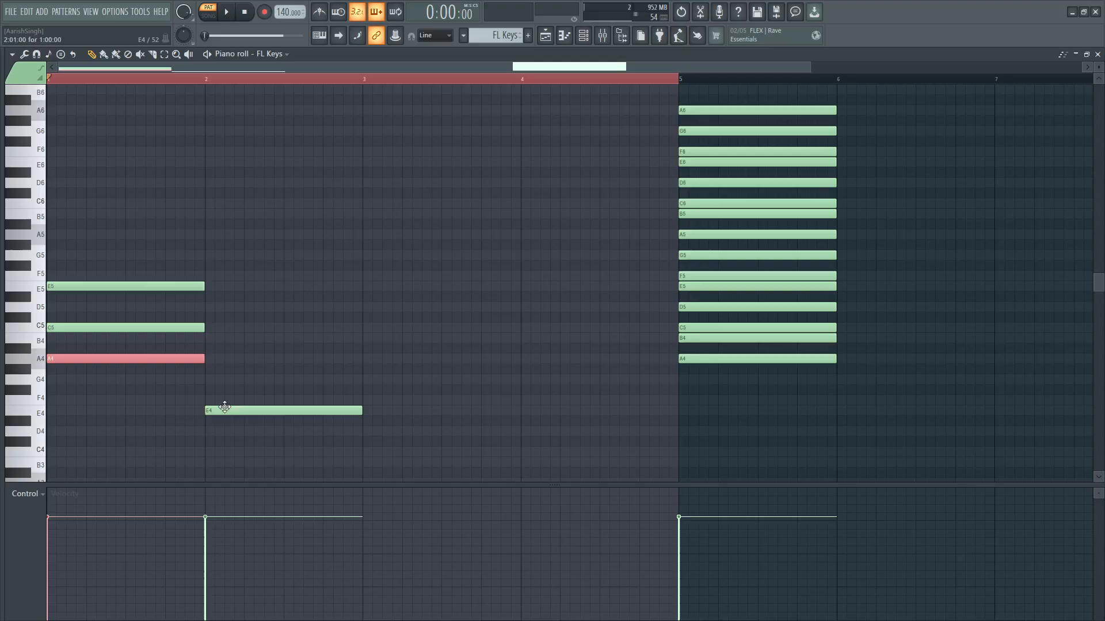
pyautogui.click(207, 378)
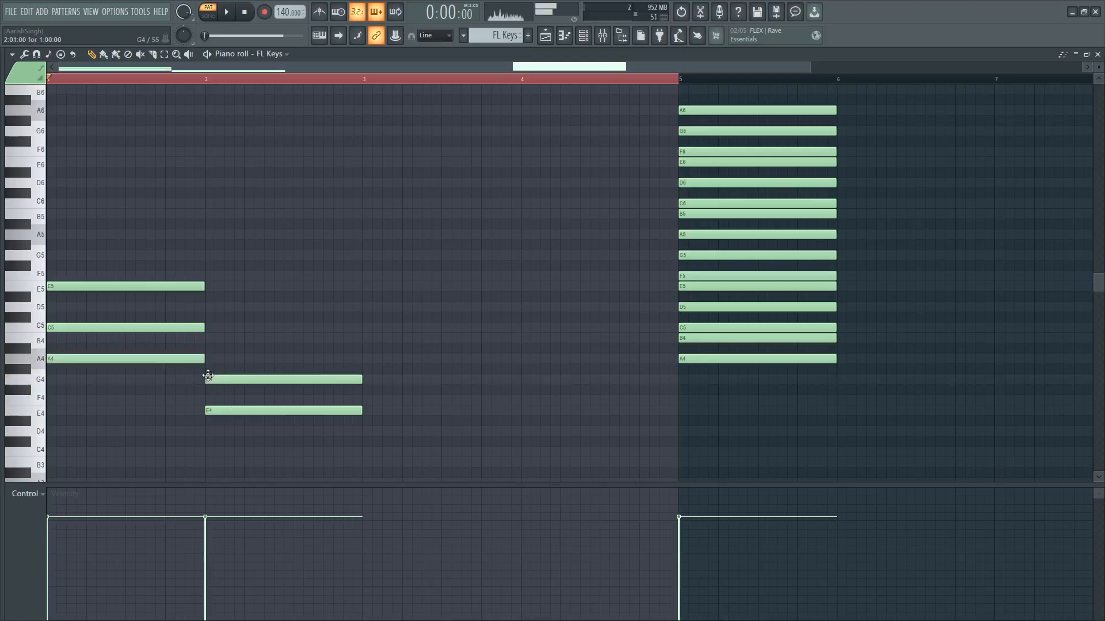
pyautogui.click(215, 338)
pyautogui.moveTo(250, 340); pyautogui.dragTo(241, 341)
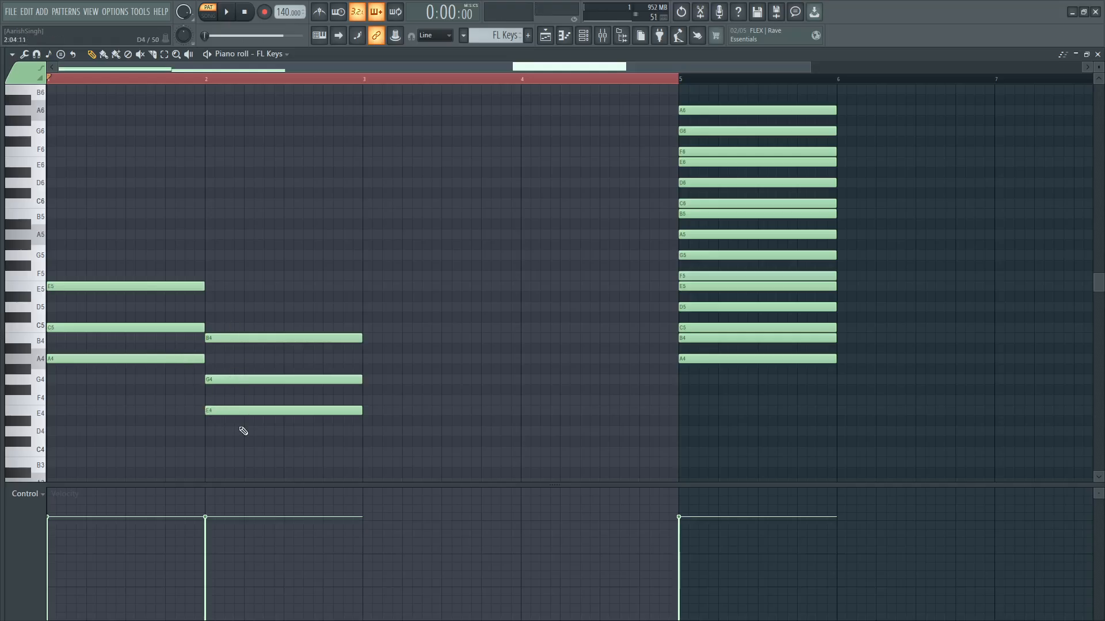
# Change the bar 2 chord to B4, D5 and F5 by deleting E4 and G4 and adding D5 and F5.
pyautogui.rightClick(222, 412)
pyautogui.rightClick(219, 379)
pyautogui.click(206, 306)
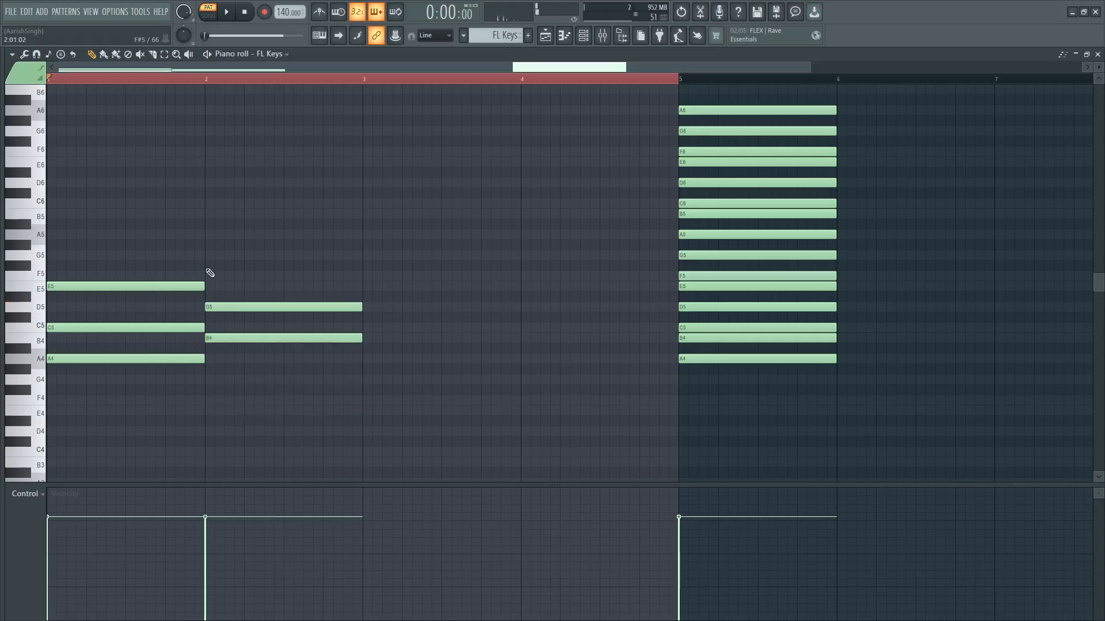
pyautogui.click(209, 276)
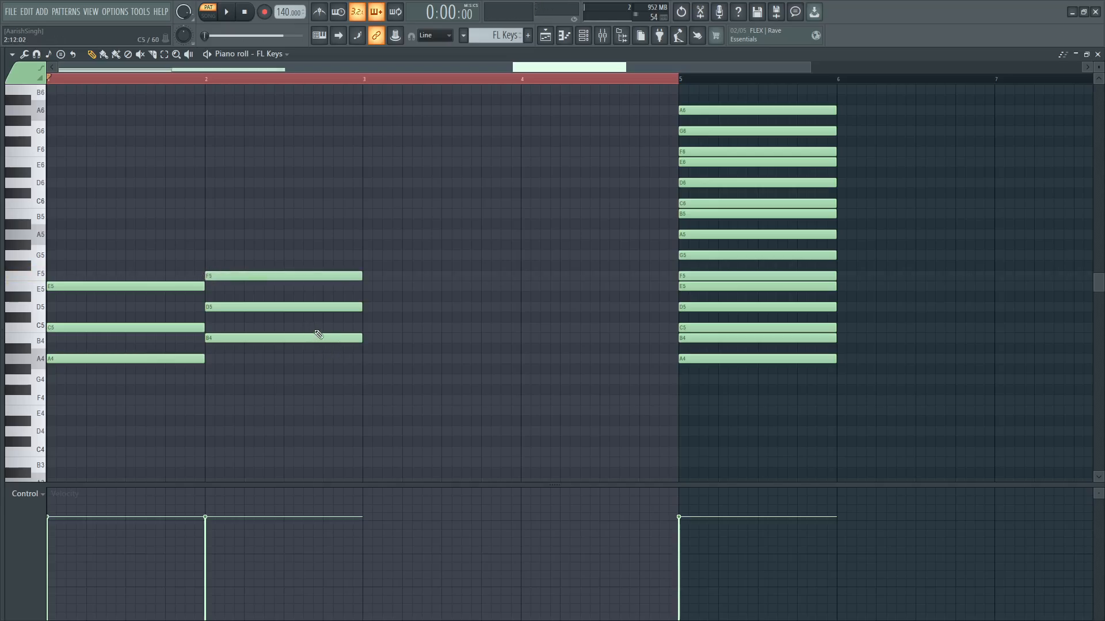
# Build an F4, A4 and C5 chord in bar 3 and delete its C5 and A4 notes, keeping only F4.
pyautogui.click(368, 402)
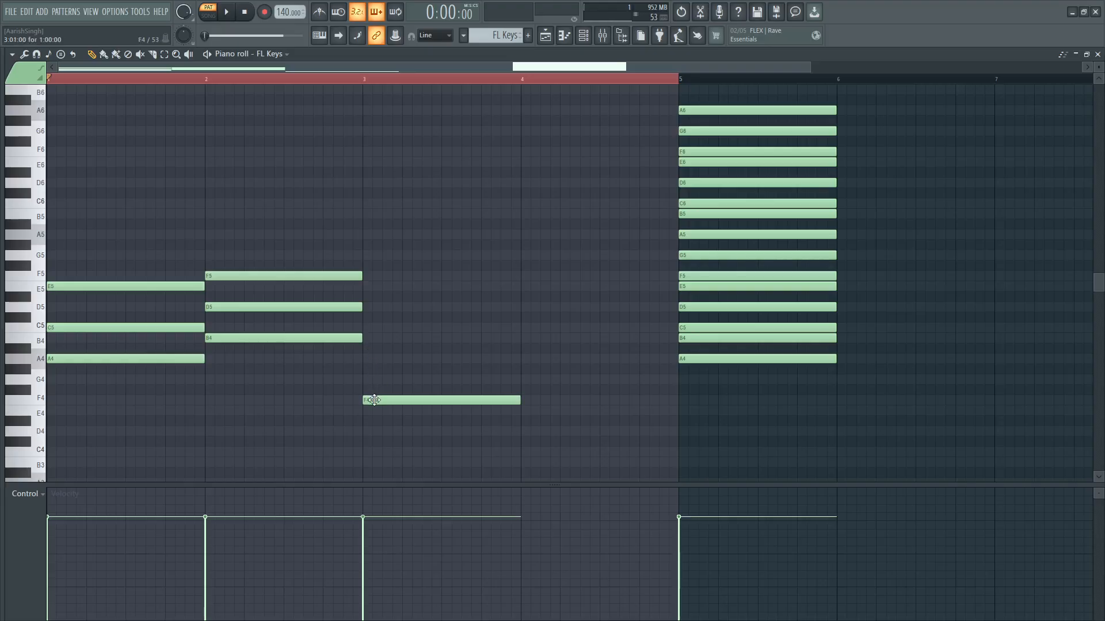
pyautogui.click(367, 361)
pyautogui.moveTo(368, 326)
pyautogui.mouseDown()
pyautogui.moveTo(403, 323)
pyautogui.moveTo(393, 330)
pyautogui.mouseUp()
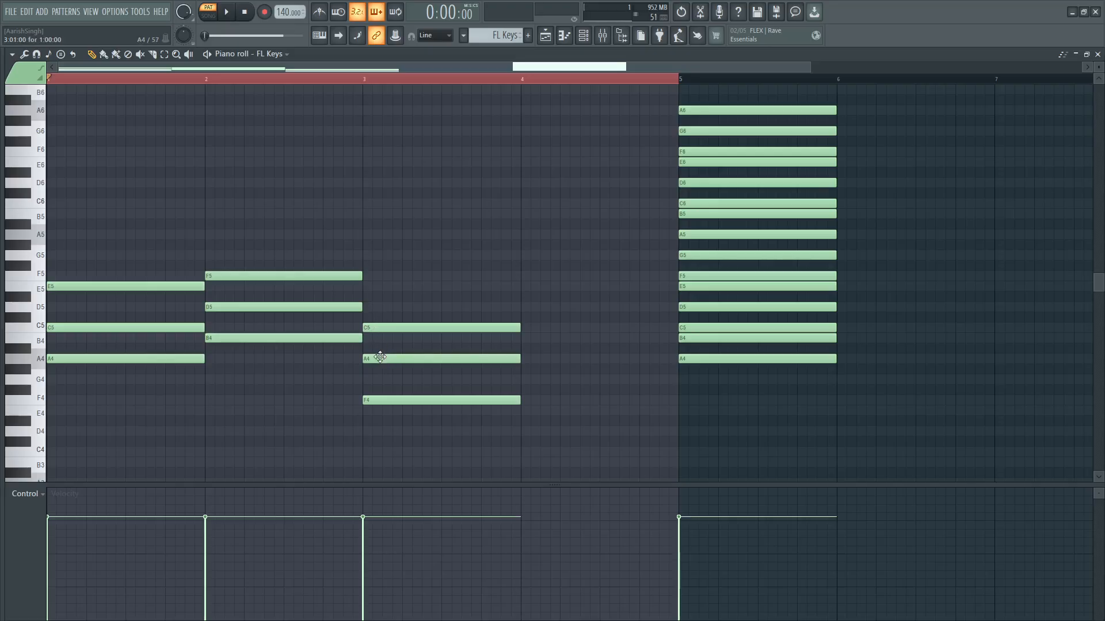
pyautogui.rightClick(392, 327)
pyautogui.rightClick(392, 358)
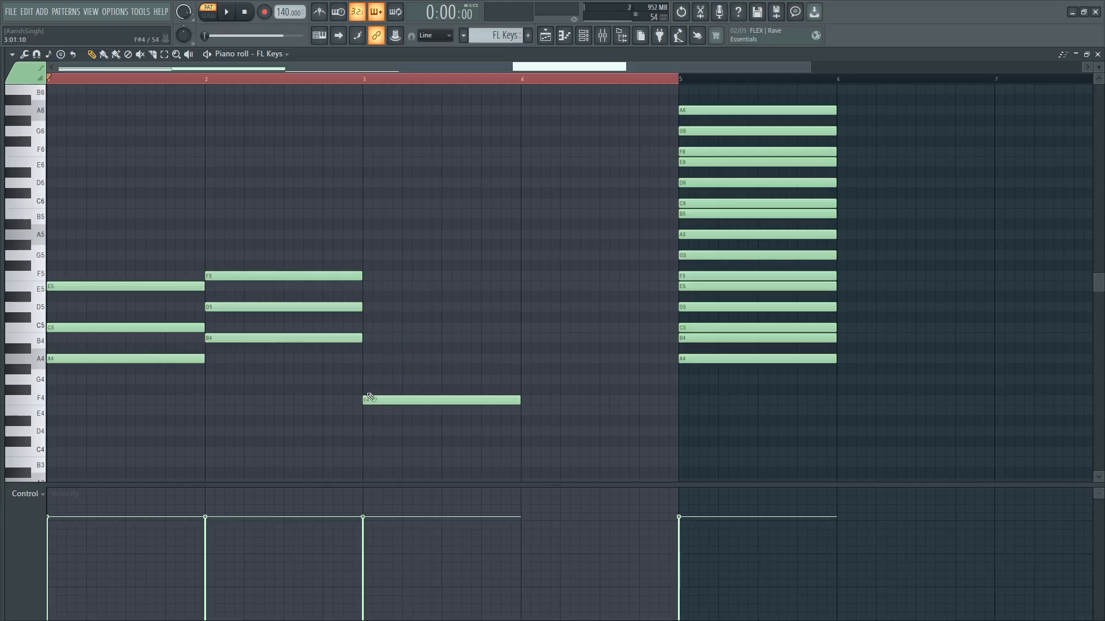
# Count up the semitones from F4 in bar 3 to add a C5 note, and play the pair from the start of bar 3.
pyautogui.click(374, 389)
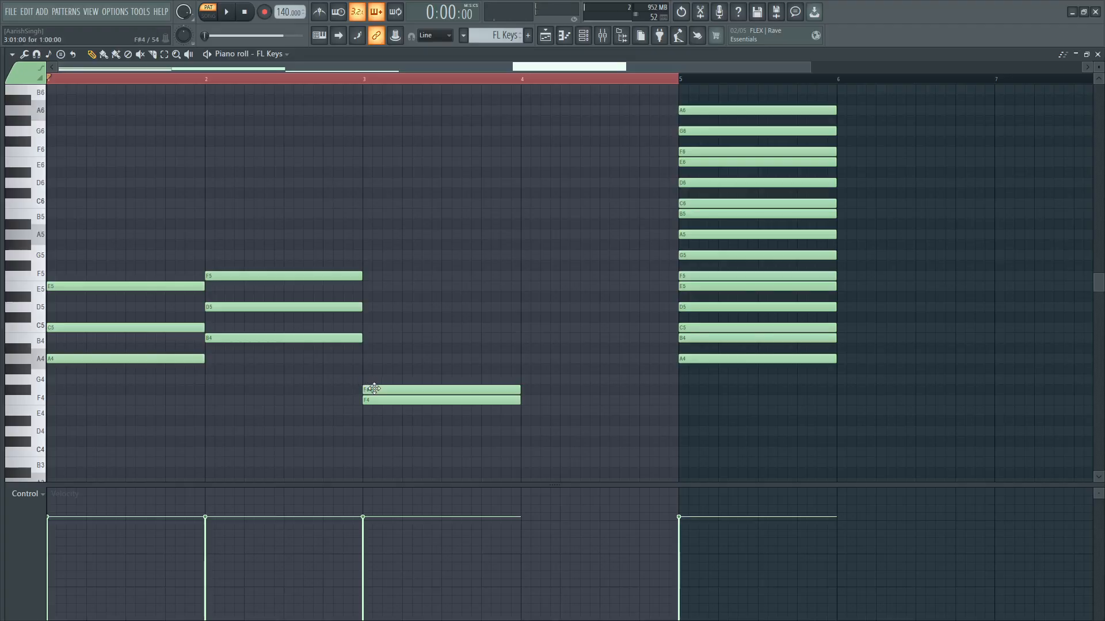
pyautogui.rightClick(374, 390)
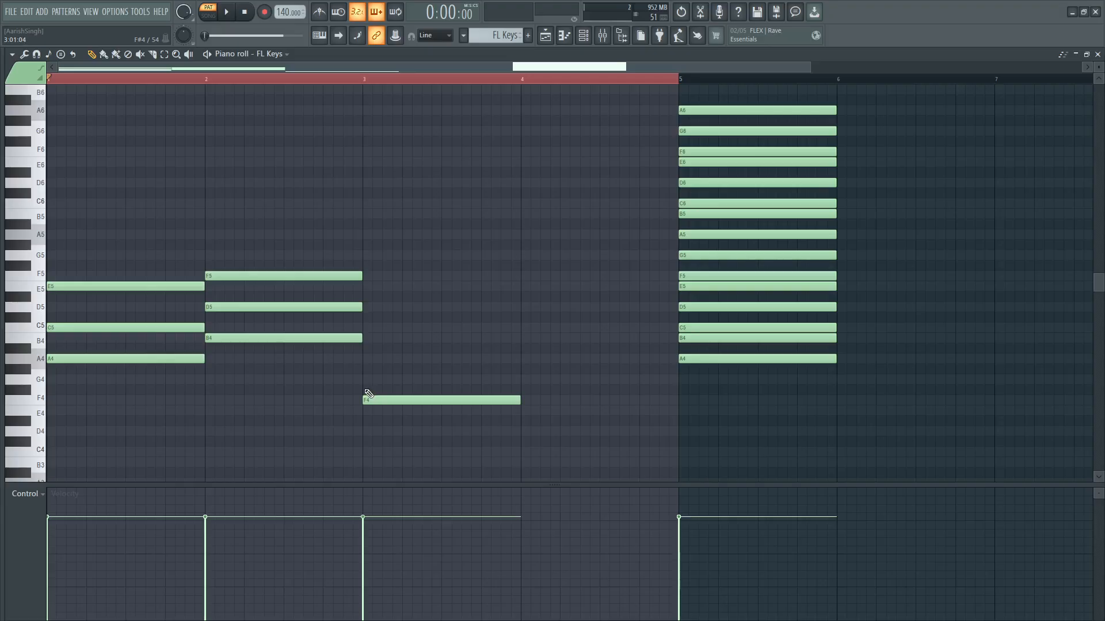
pyautogui.moveTo(368, 389); pyautogui.dragTo(386, 328)
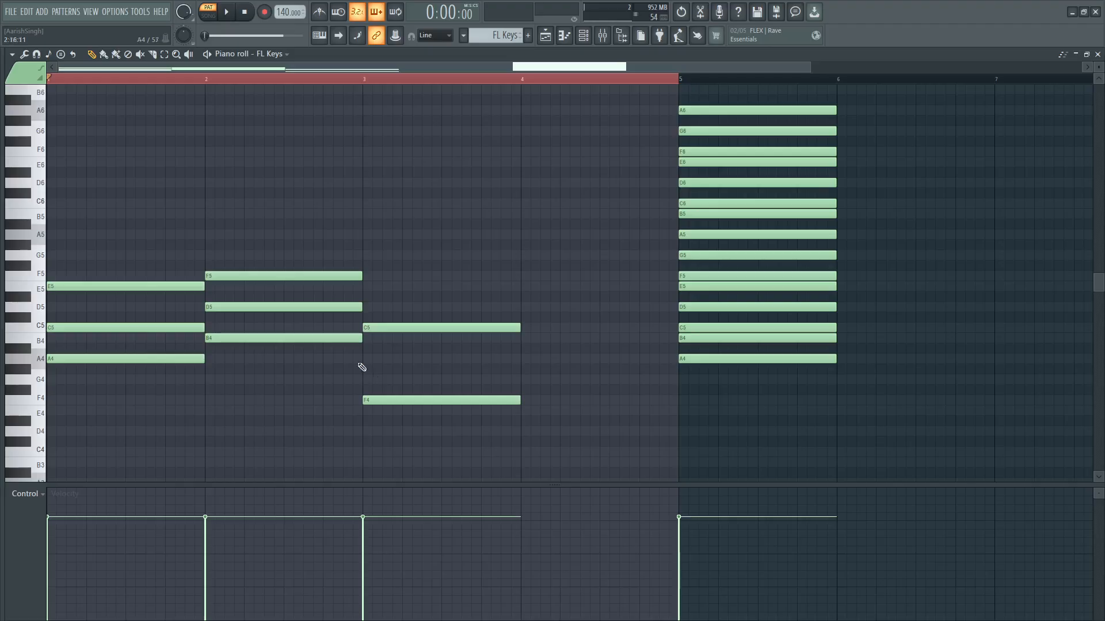
pyautogui.click(364, 81)
pyautogui.press('space')
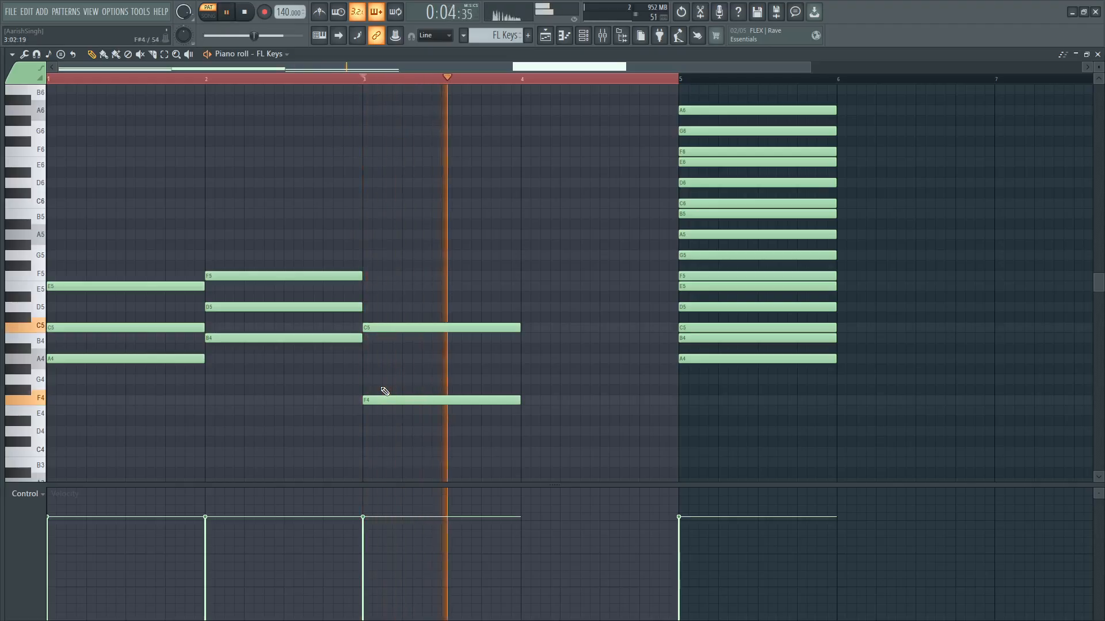
pyautogui.press('space')
# Delete the C5 and F4 notes of bar 3 and the B4, D5 and F5 chord of bar 2.
pyautogui.rightClick(409, 327)
pyautogui.rightClick(411, 400)
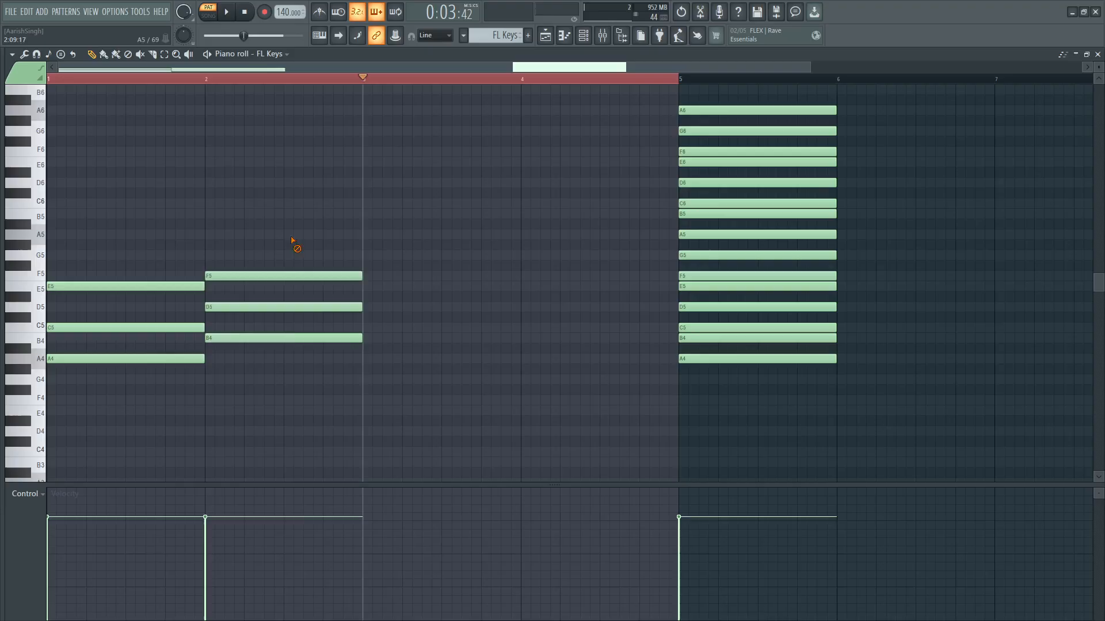
pyautogui.rightClick(280, 276)
pyautogui.rightClick(271, 307)
pyautogui.rightClick(262, 338)
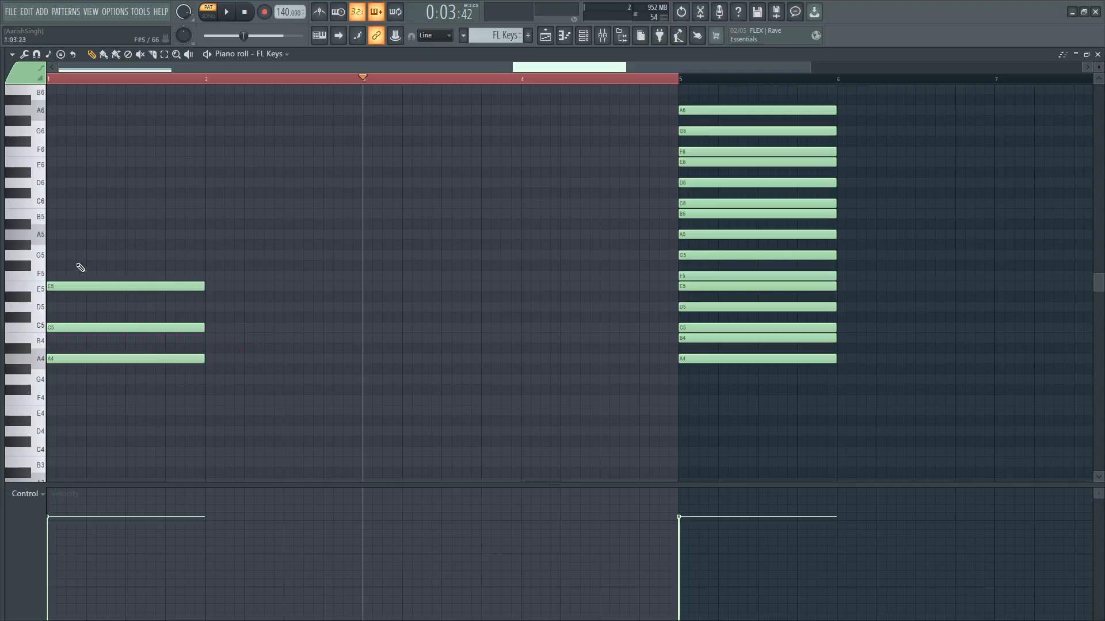
# Stack G5 and B5 on the bar 1 A minor chord, highlighting C5 and E5 as their reference notes.
pyautogui.click(98, 328)
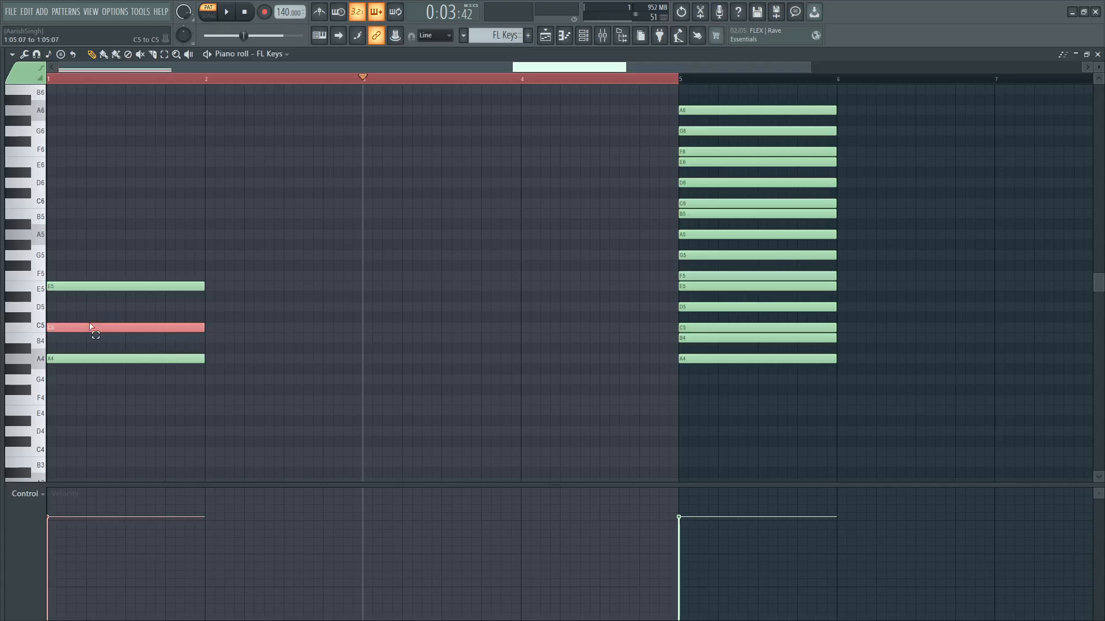
pyautogui.click(55, 256)
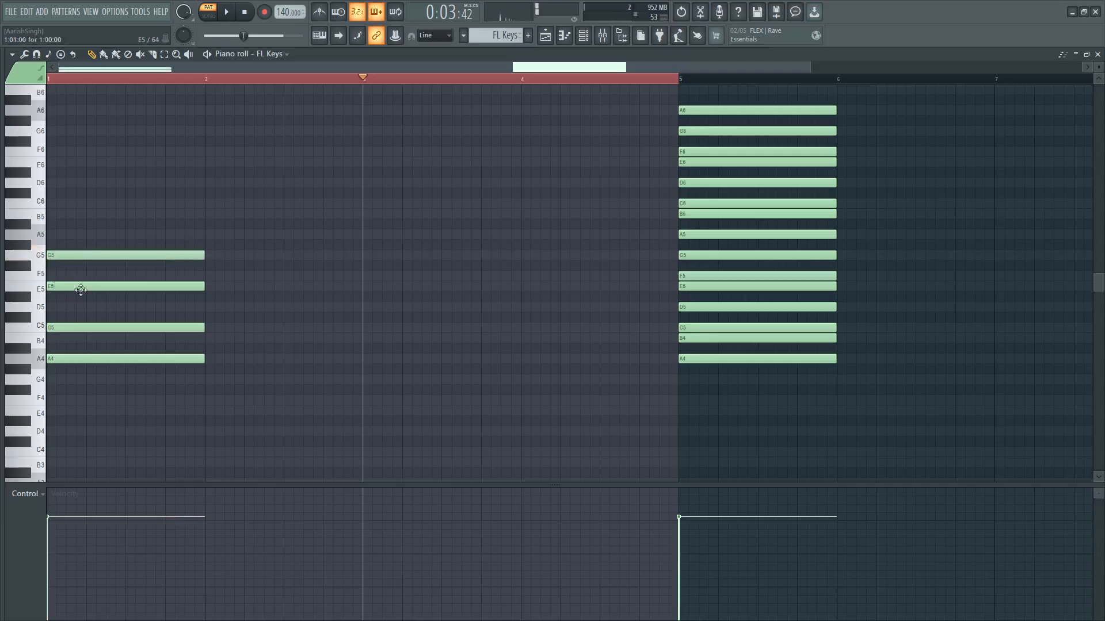
pyautogui.keyDown('ctrl'); pyautogui.click(71, 326); pyautogui.keyUp('ctrl')
pyautogui.click(64, 256)
pyautogui.keyDown('ctrl'); pyautogui.click(73, 253); pyautogui.keyUp('ctrl')
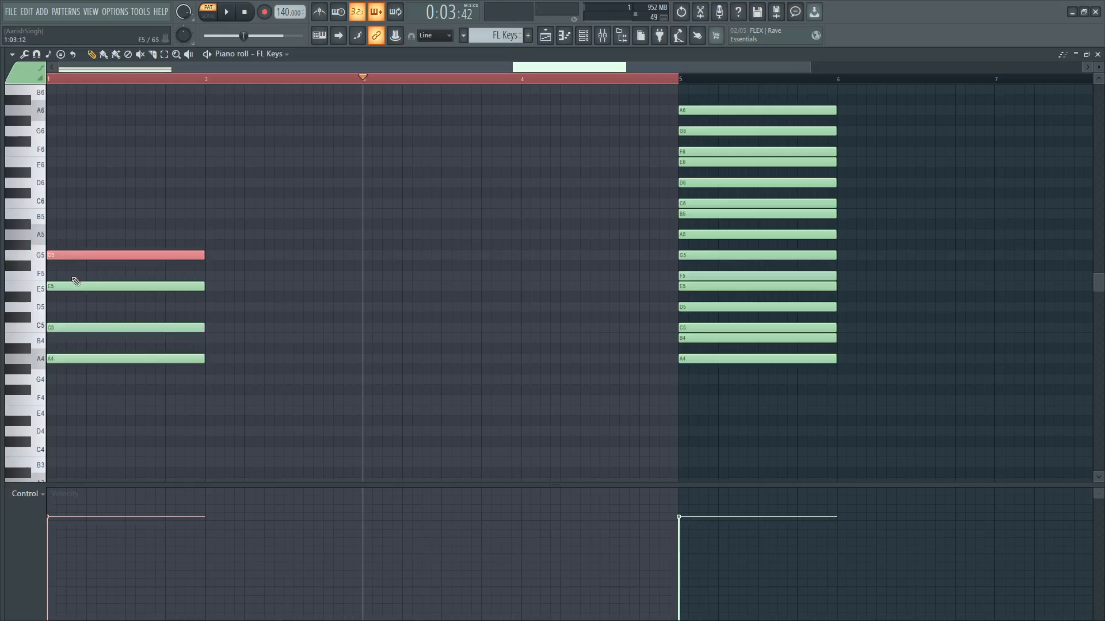
pyautogui.keyDown('ctrl'); pyautogui.click(77, 243); pyautogui.keyUp('ctrl')
pyautogui.keyDown('ctrl'); pyautogui.click(65, 288); pyautogui.keyUp('ctrl')
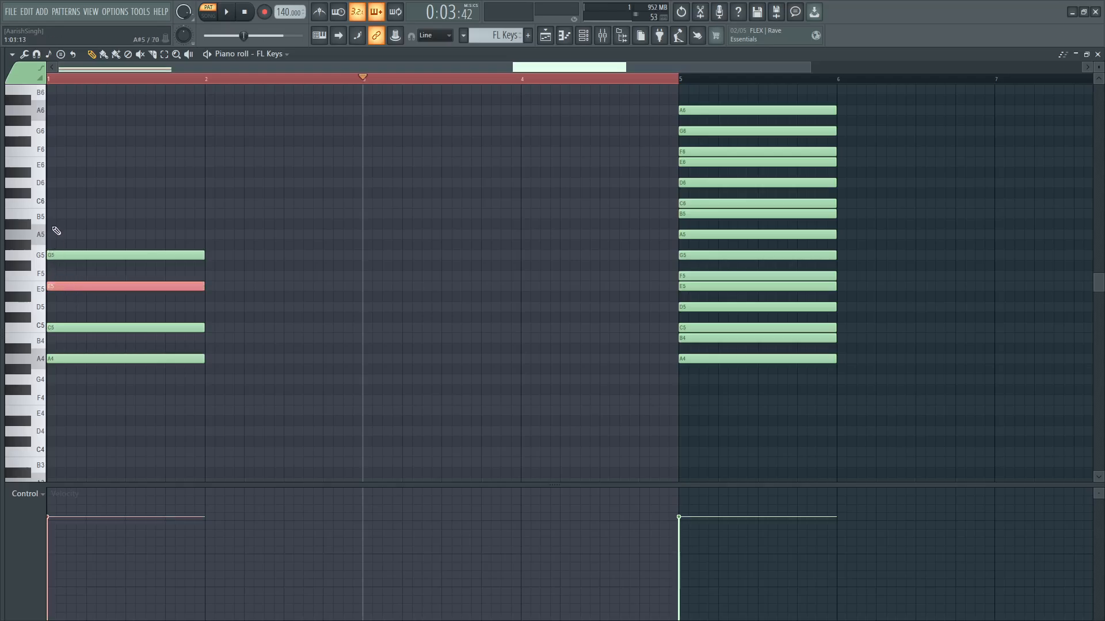
pyautogui.click(136, 211)
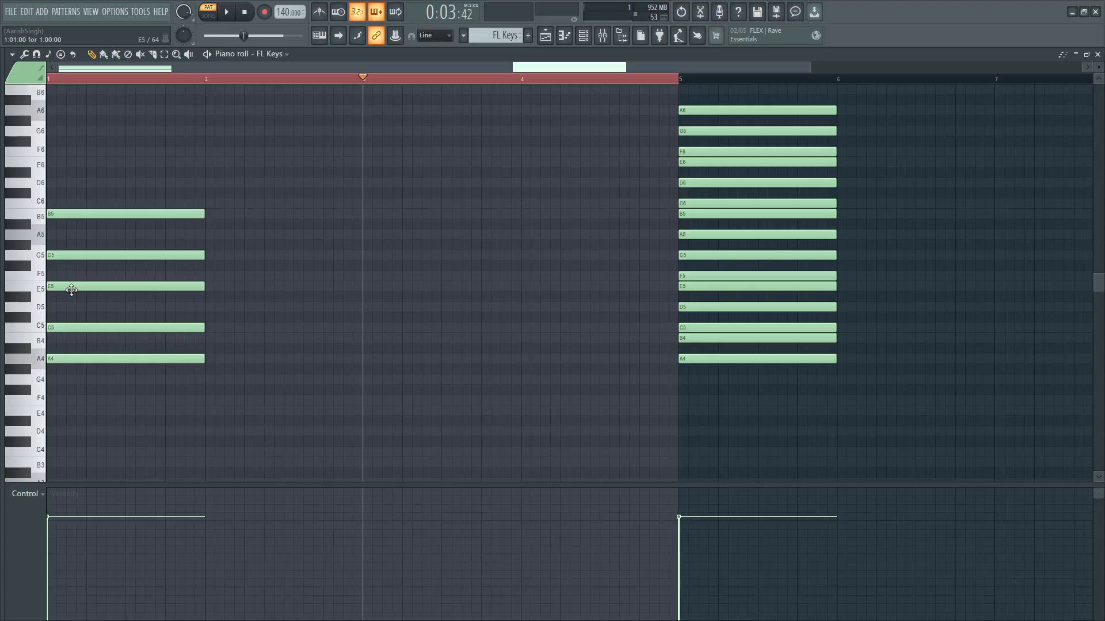
# Play the extended bar 1 chord from the start, delete B5 and play the chord without it.
pyautogui.moveTo(86, 78); pyautogui.dragTo(50, 79)
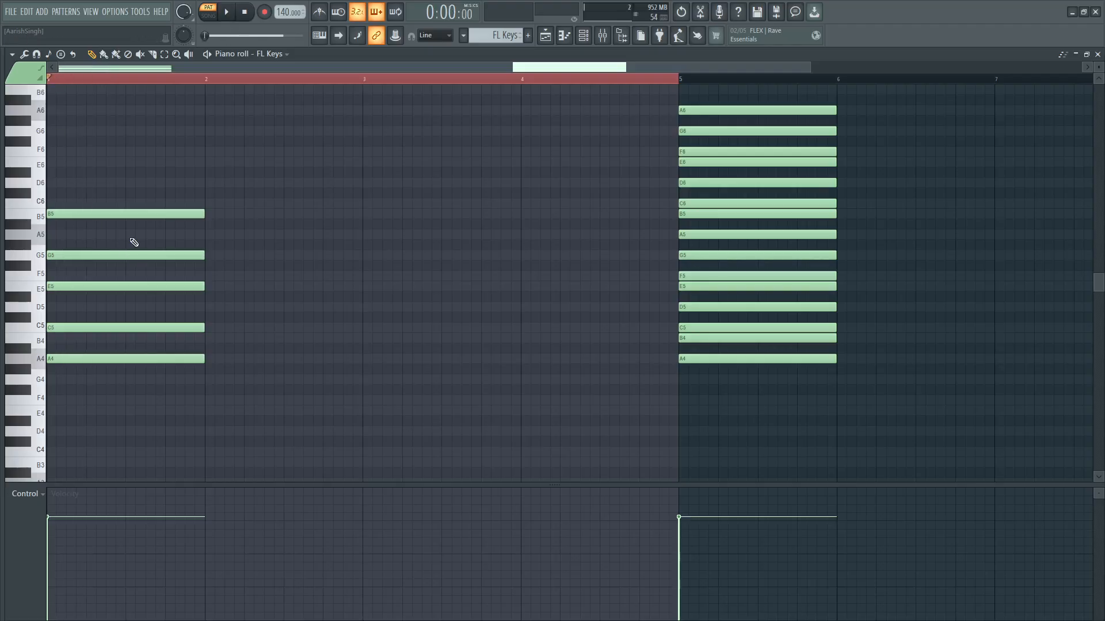
pyautogui.press('space')
pyautogui.press('space')
pyautogui.rightClick(119, 215)
pyautogui.press('space')
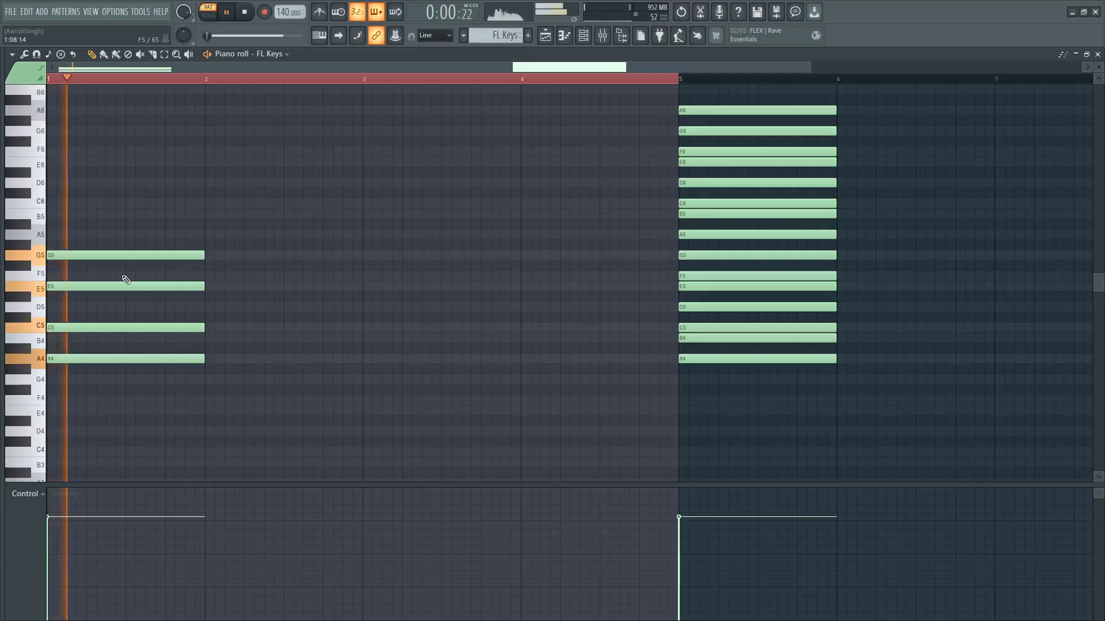
pyautogui.press('space')
# Add B5 again with E5 highlighted as its reference, play the bar 1 chord and clear the bar's notes.
pyautogui.click(81, 286)
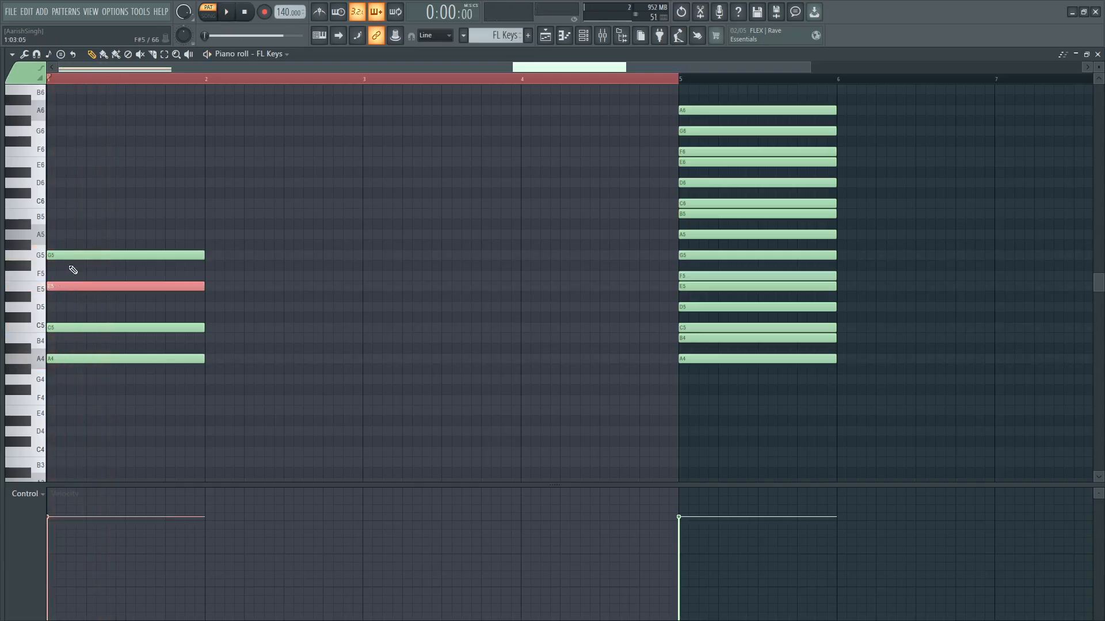
pyautogui.click(52, 214)
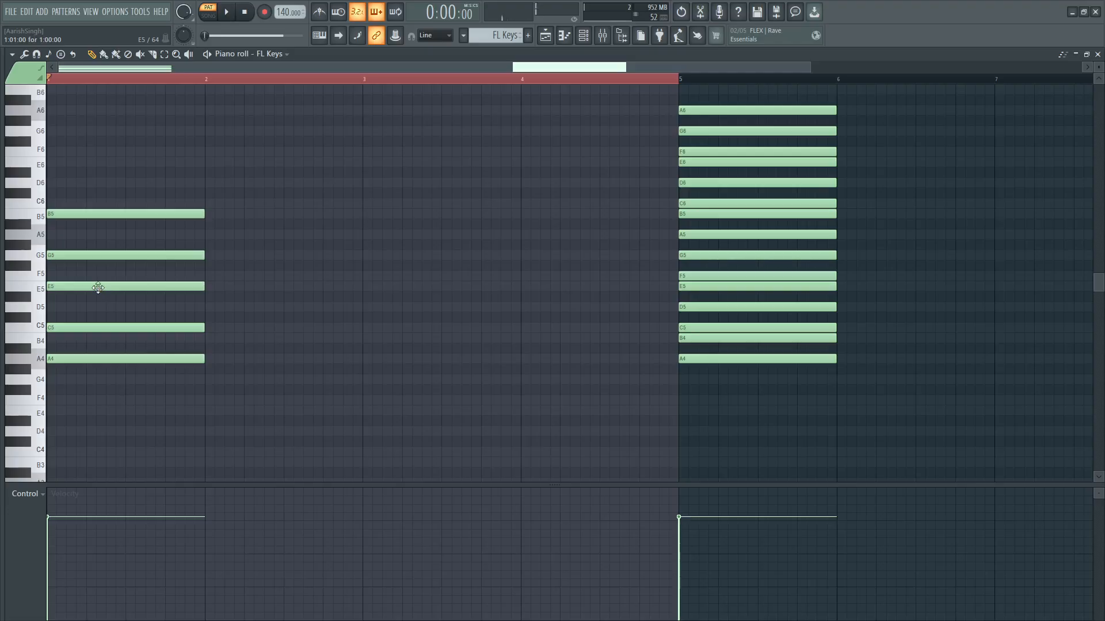
pyautogui.press('space')
pyautogui.press('space')
pyautogui.rightClick(124, 214)
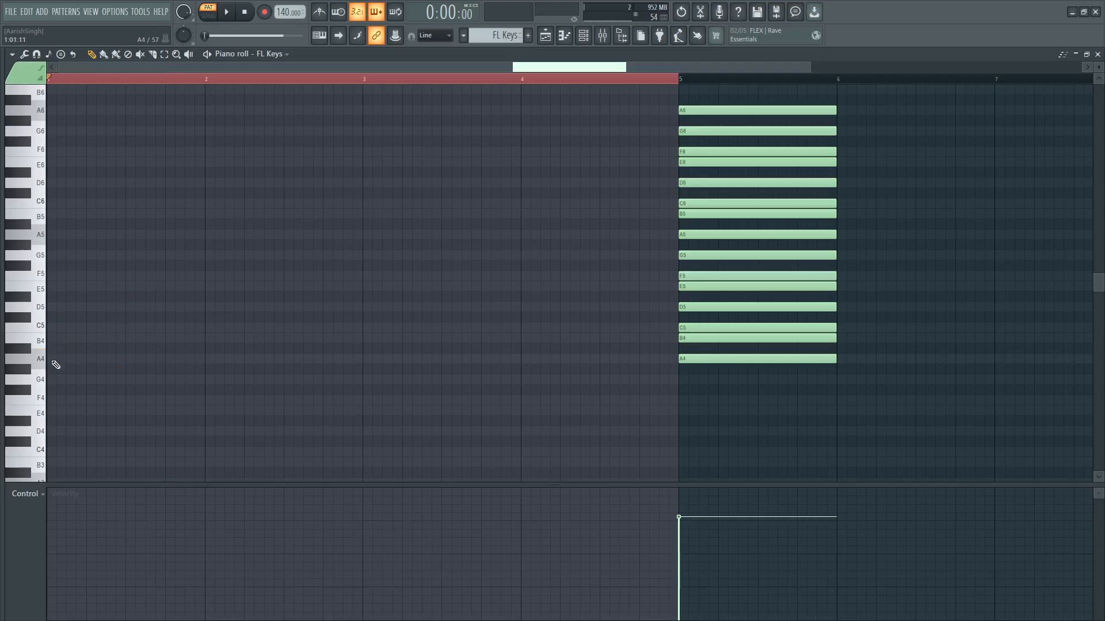
# Draw the A minor triad in bar 1 with one-bar A4, C5 and E5 notes.
pyautogui.click(55, 359)
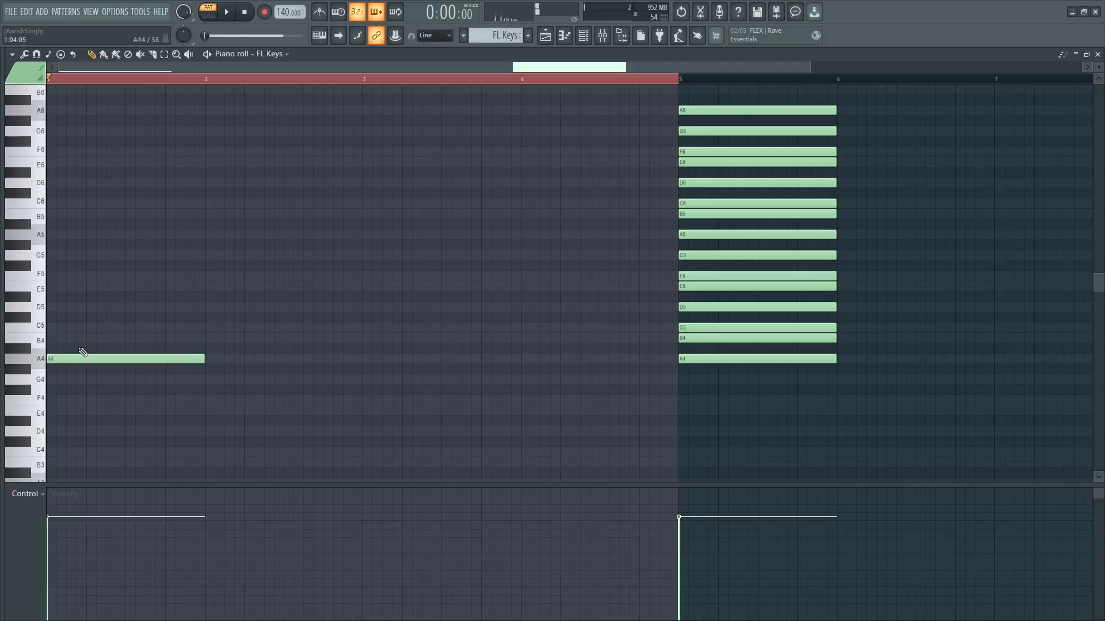
pyautogui.click(52, 327)
pyautogui.click(55, 287)
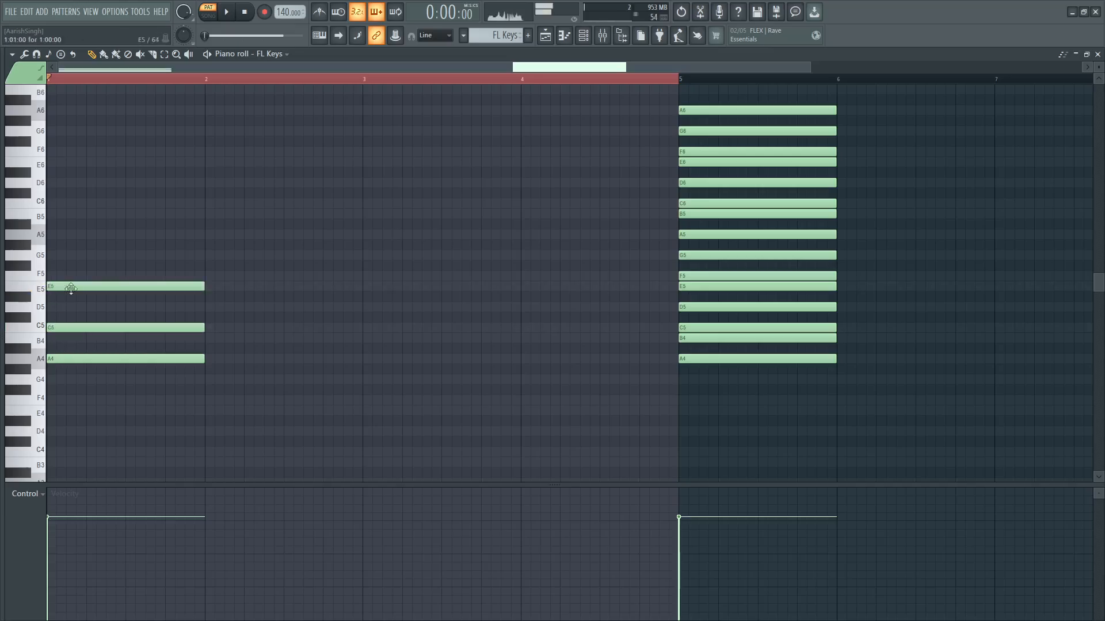
pyautogui.moveTo(156, 230); pyautogui.dragTo(134, 387)
pyautogui.keyDown('ctrl'); pyautogui.click(110, 274); pyautogui.keyUp('ctrl')
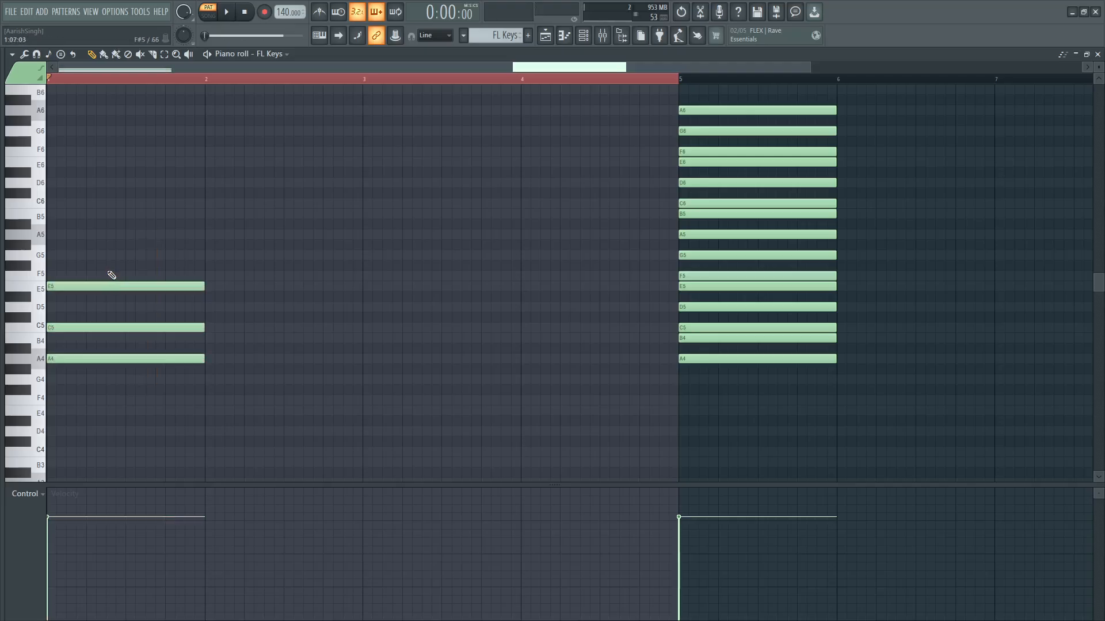
# Delete C5 from the bar 1 triad and play the remaining A4 and E5 notes.
pyautogui.rightClick(99, 326)
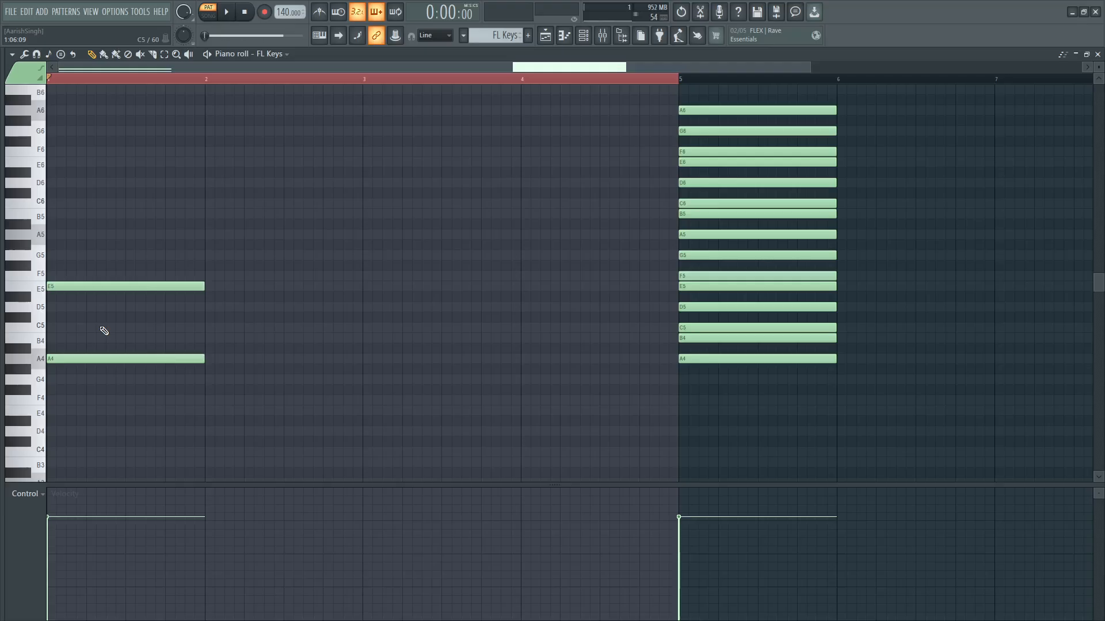
pyautogui.press('space')
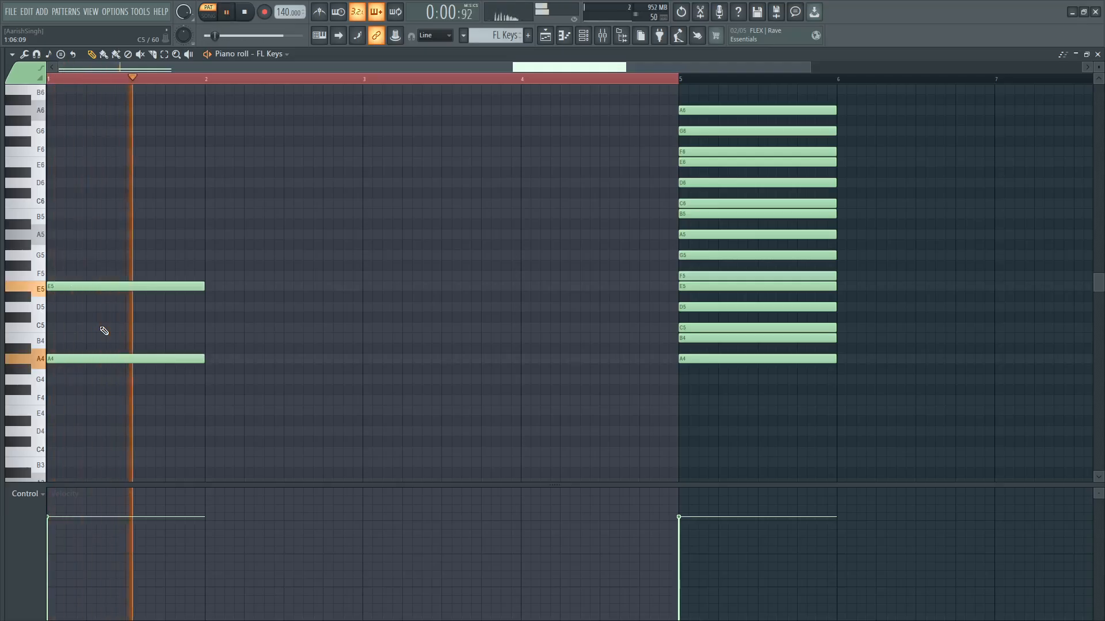
pyautogui.press('space')
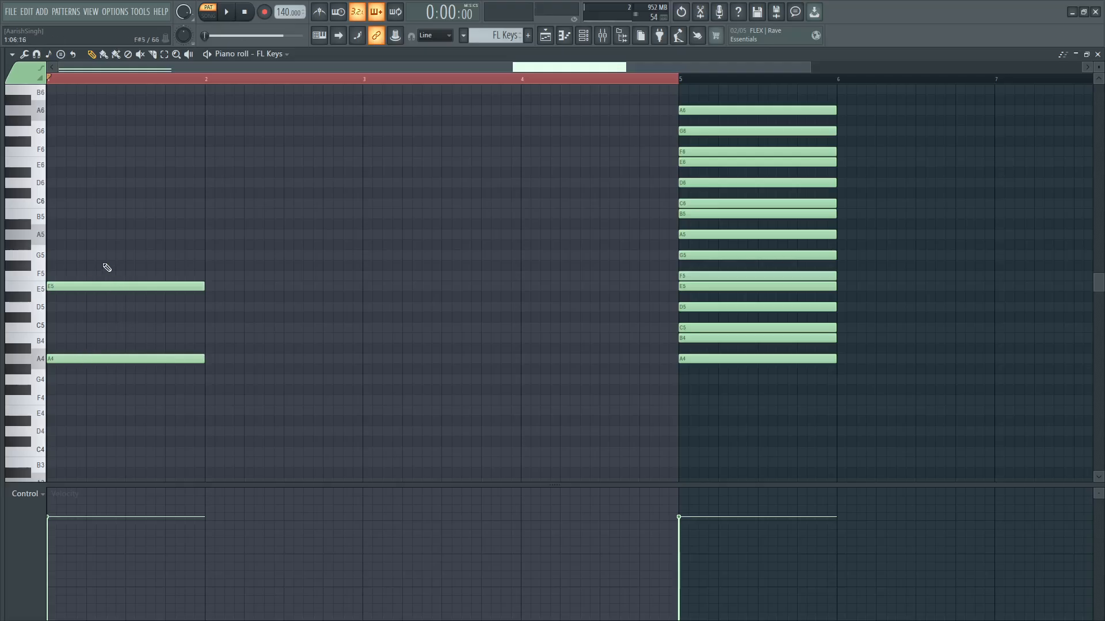
# Highlight E5, add G5 above it in bar 1, play the A4, E5 and G5 chord and delete G5.
pyautogui.moveTo(102, 251); pyautogui.dragTo(90, 311)
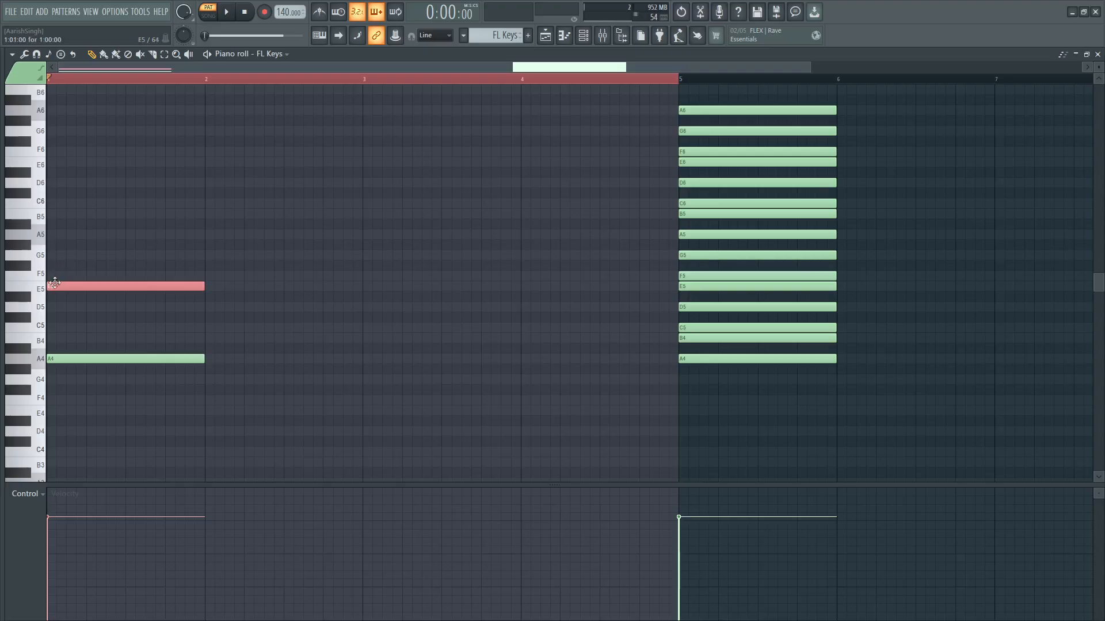
pyautogui.click(51, 255)
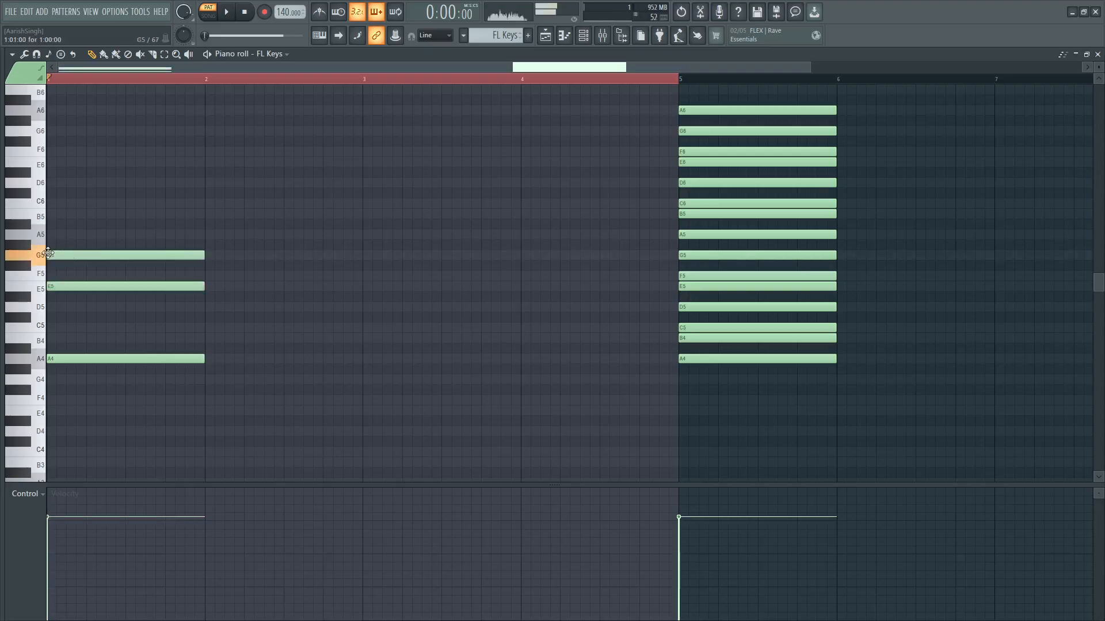
pyautogui.press('space')
pyautogui.press('space')
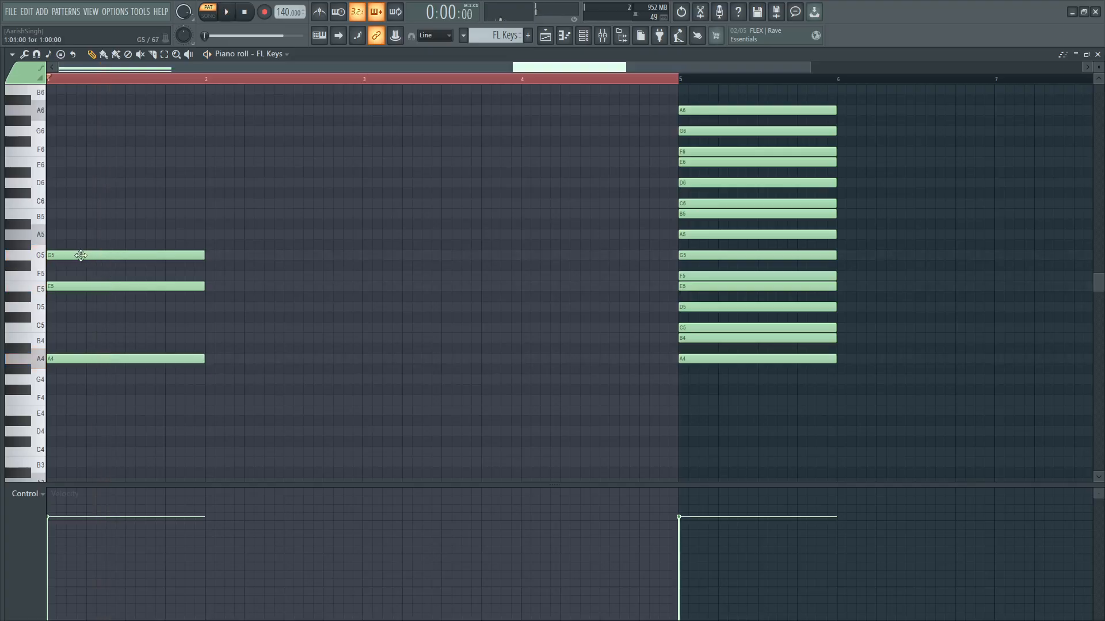
pyautogui.press('space')
pyautogui.press('space')
pyautogui.rightClick(71, 256)
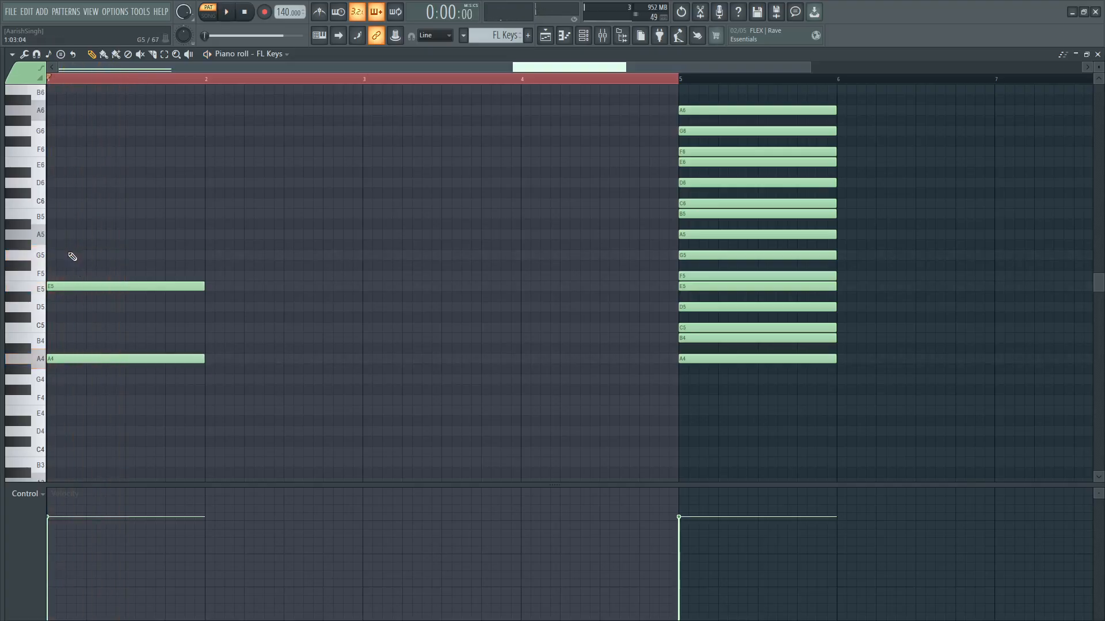
# Put C5 back into the bar 1 chord and add G5 on top, using the highlighted C5 as reference.
pyautogui.click(56, 331)
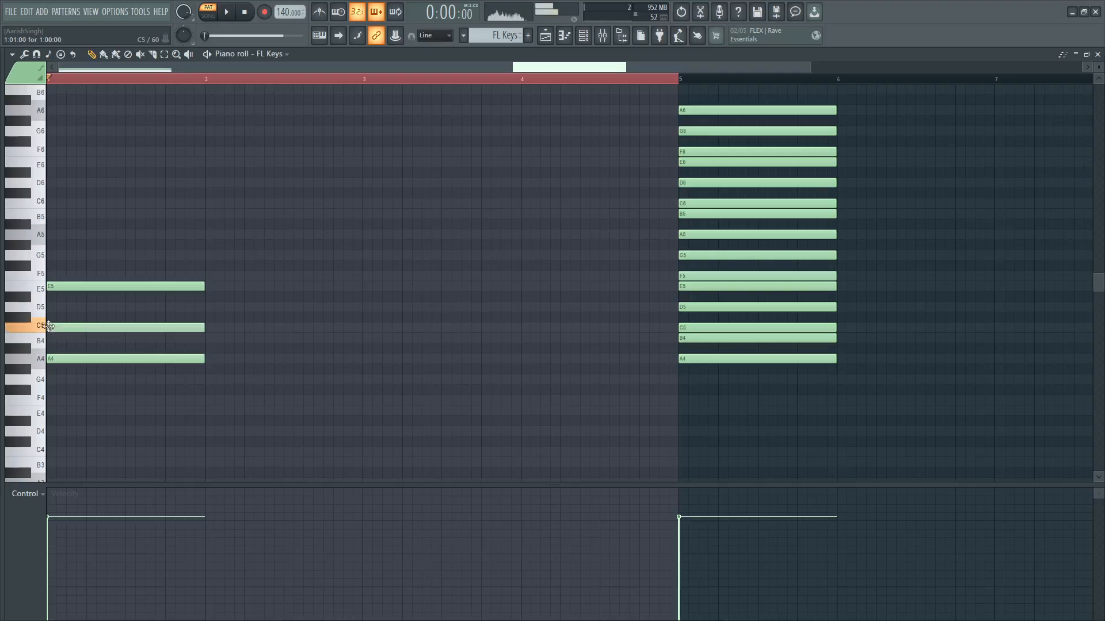
pyautogui.keyDown('ctrl'); pyautogui.click(141, 329); pyautogui.keyUp('ctrl')
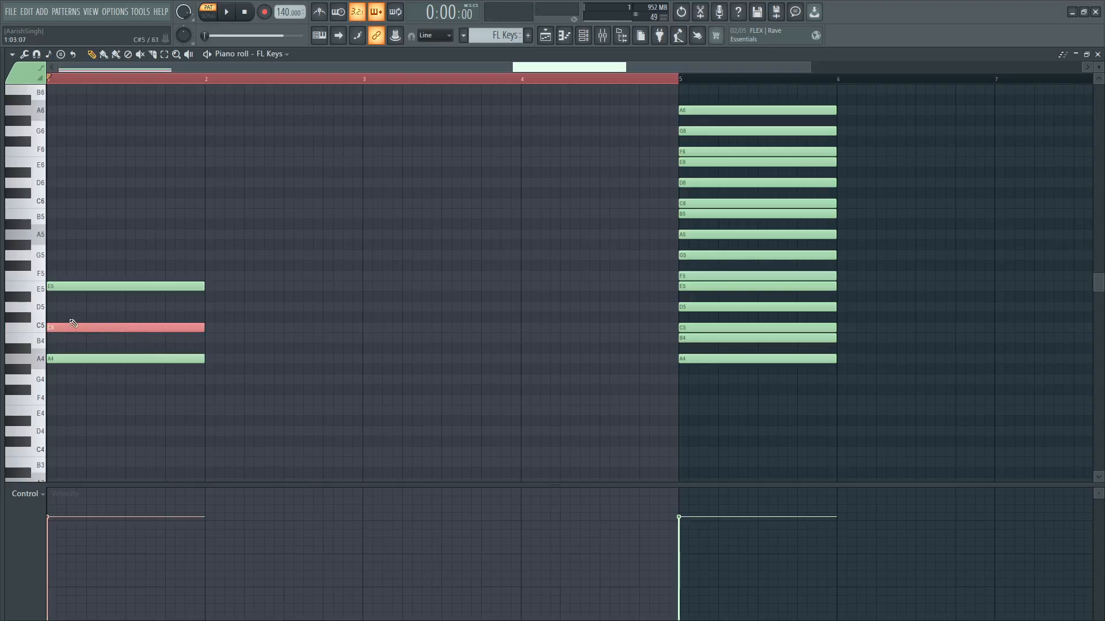
pyautogui.click(52, 257)
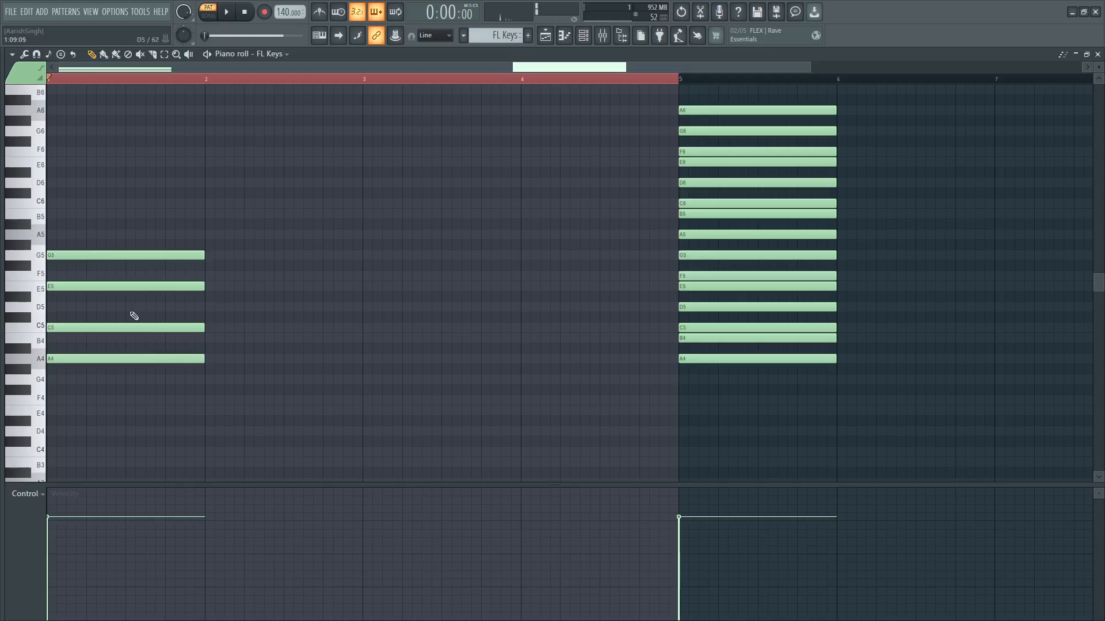
# Delete E5 and A4 from bar 1 to play only C5 and G5, and restore both deleted notes.
pyautogui.rightClick(81, 285)
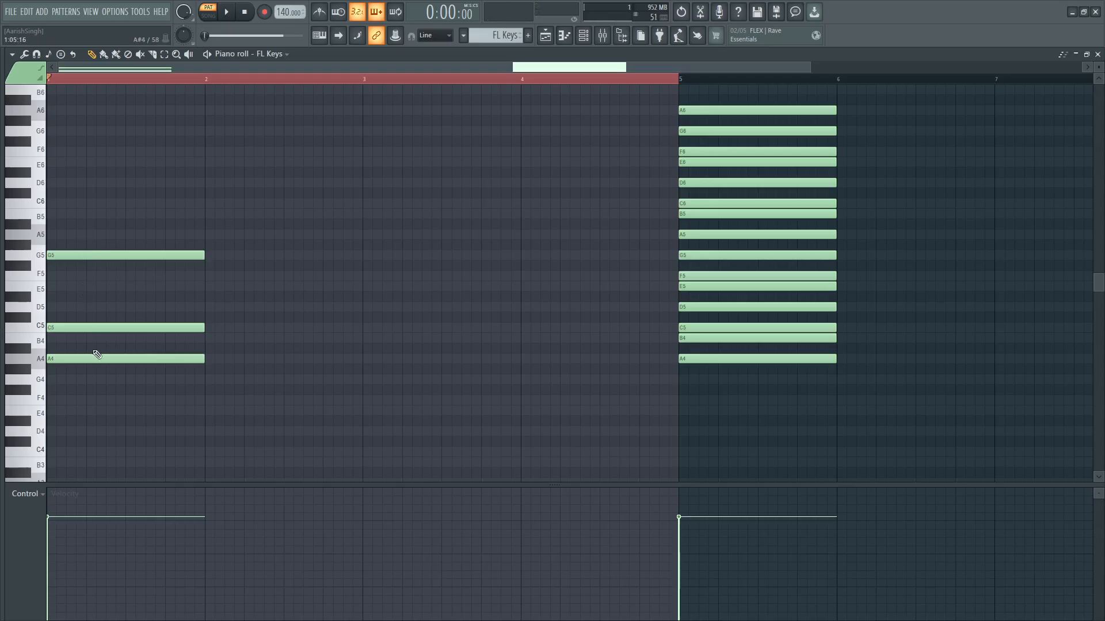
pyautogui.rightClick(98, 359)
pyautogui.press('space')
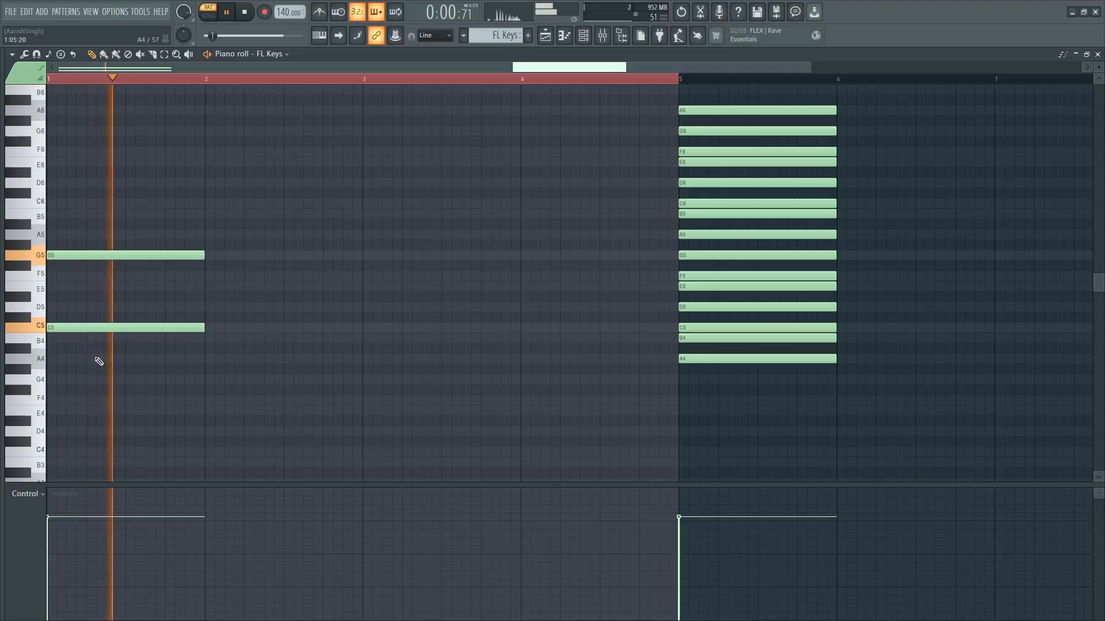
pyautogui.press('space')
pyautogui.click(95, 358)
pyautogui.hotkey('ctrl', 'z')
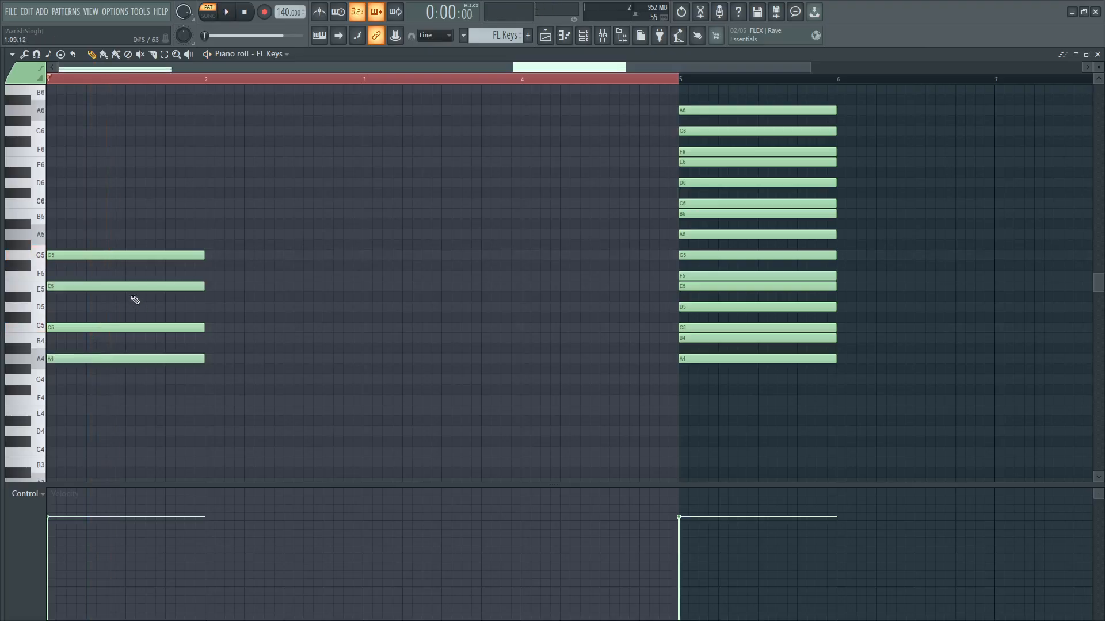
# Highlight E5, add B5 on top of the bar 1 chord and play the five-note A minor ninth.
pyautogui.moveTo(100, 280); pyautogui.dragTo(114, 306)
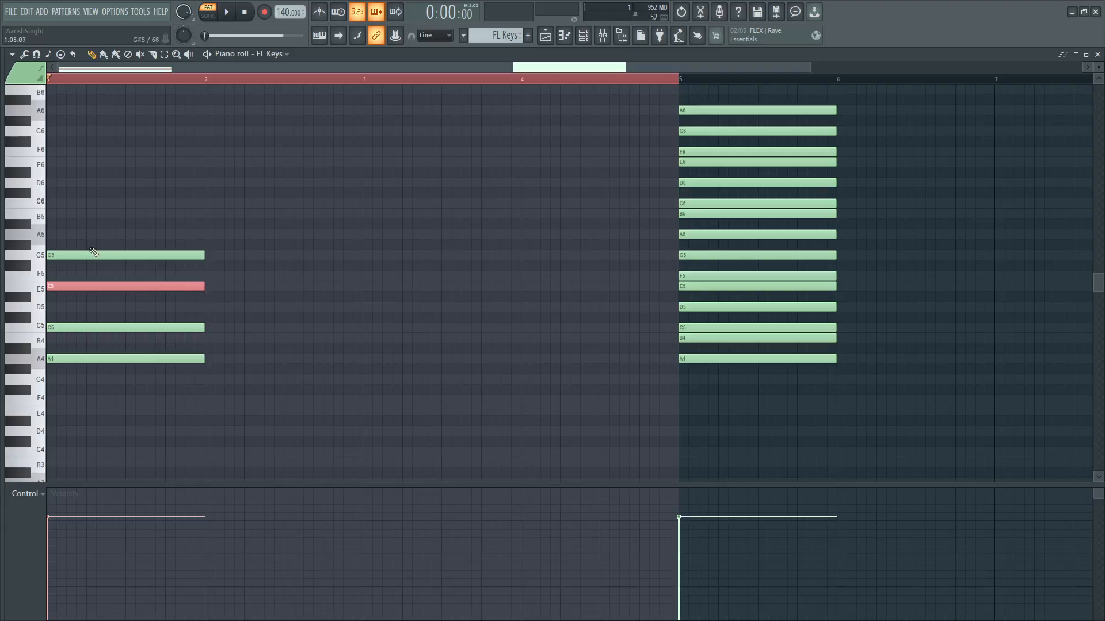
pyautogui.click(53, 215)
pyautogui.press('space')
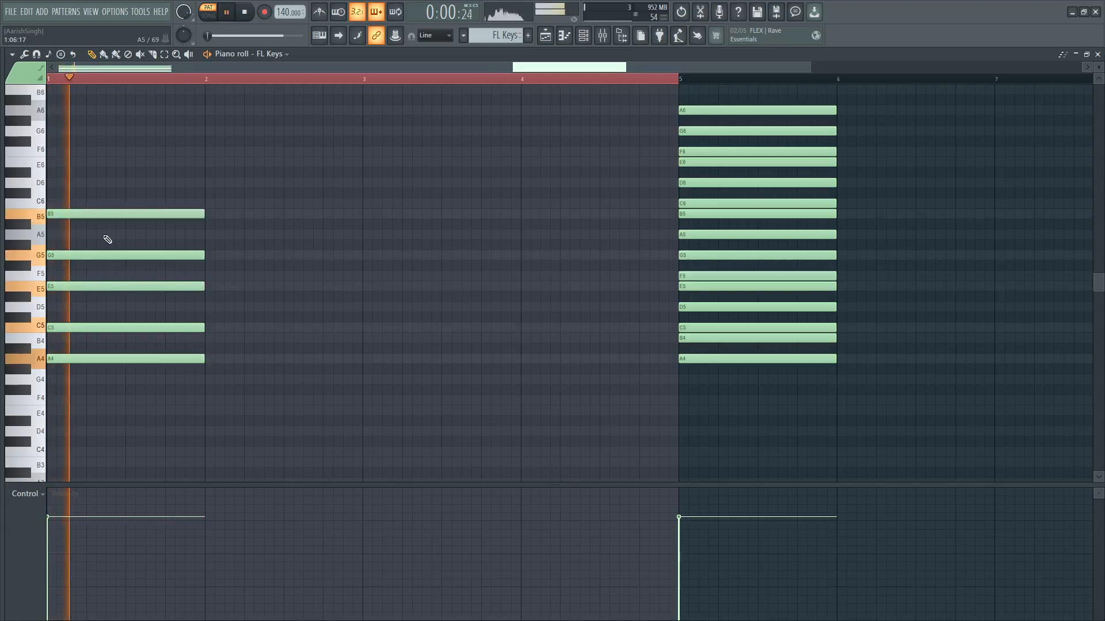
pyautogui.press('space')
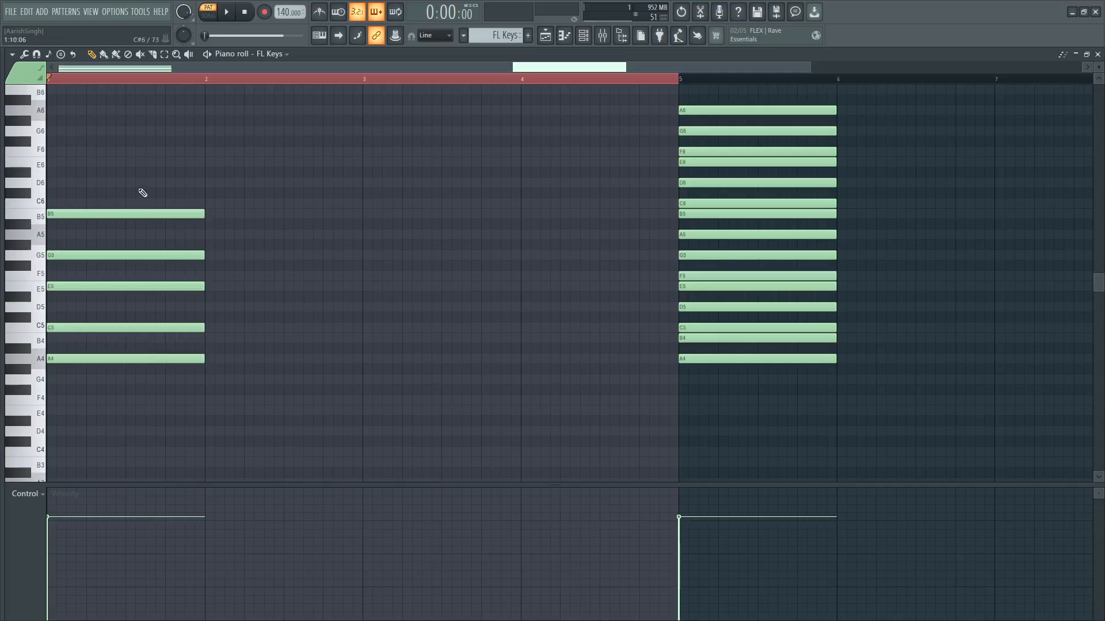
# Delete B5 and G5 from the bar 1 chord, keeping only the A4, C5 and E5 triad.
pyautogui.rightClick(136, 214)
pyautogui.rightClick(132, 255)
pyautogui.rightClick(128, 286)
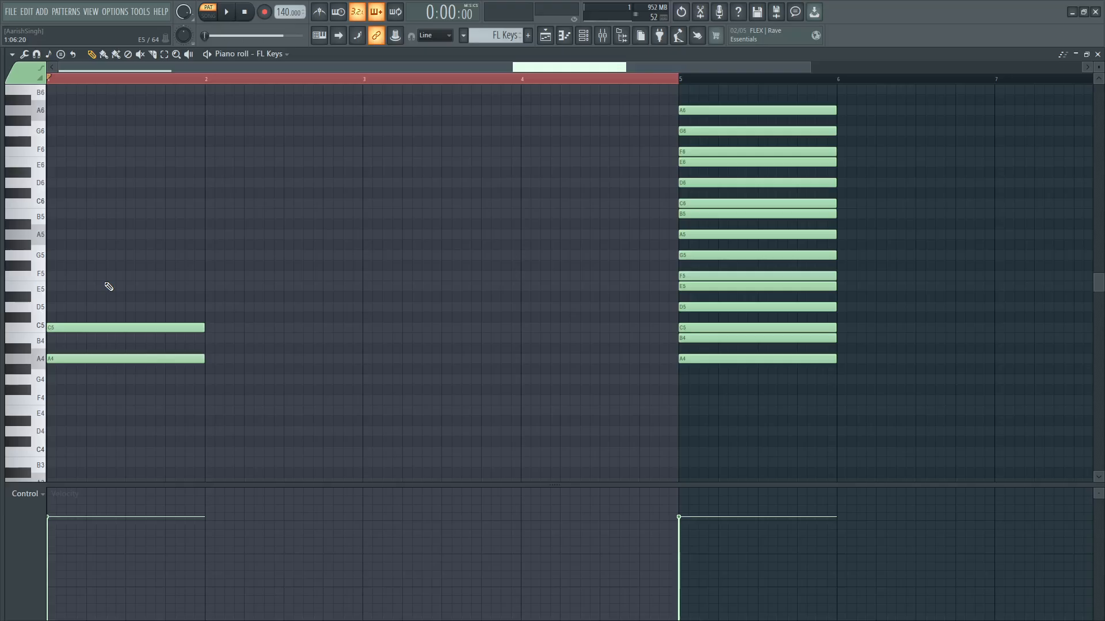
pyautogui.hotkey('ctrl', 'z')
pyautogui.rightClick(95, 214)
pyautogui.rightClick(94, 255)
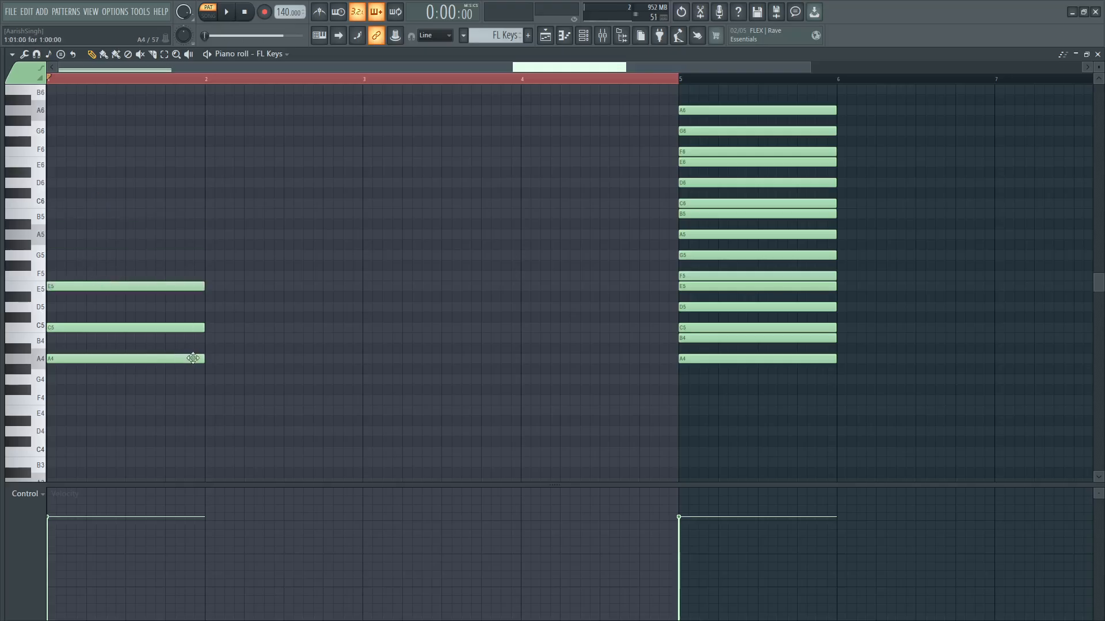
pyautogui.click(204, 358)
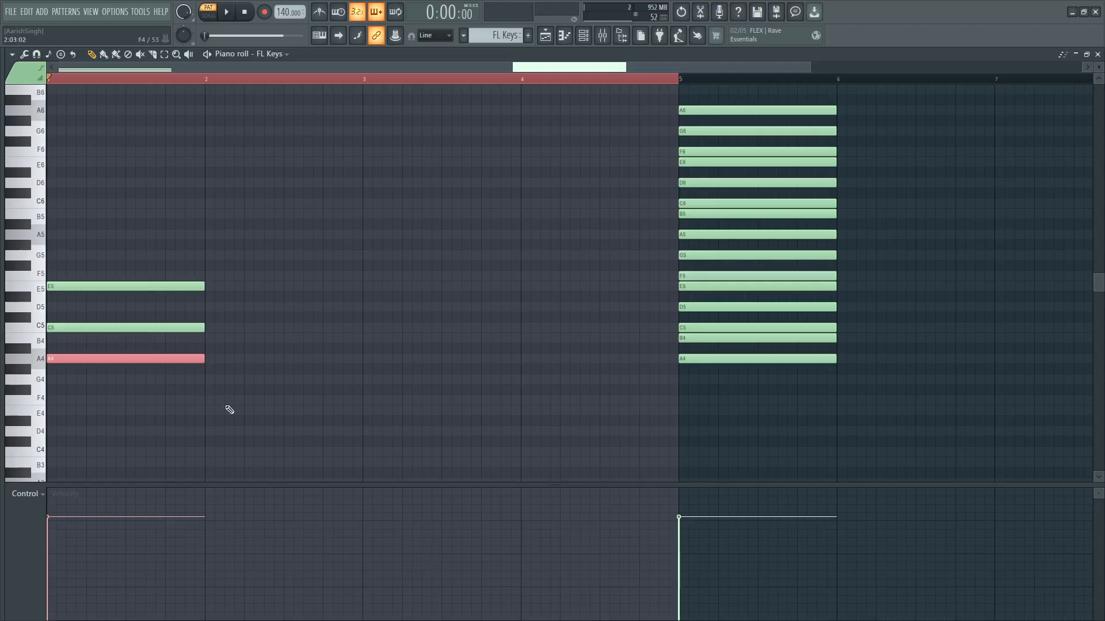
pyautogui.moveTo(154, 219); pyautogui.dragTo(157, 349)
pyautogui.click(216, 387)
pyautogui.rightClick(228, 394)
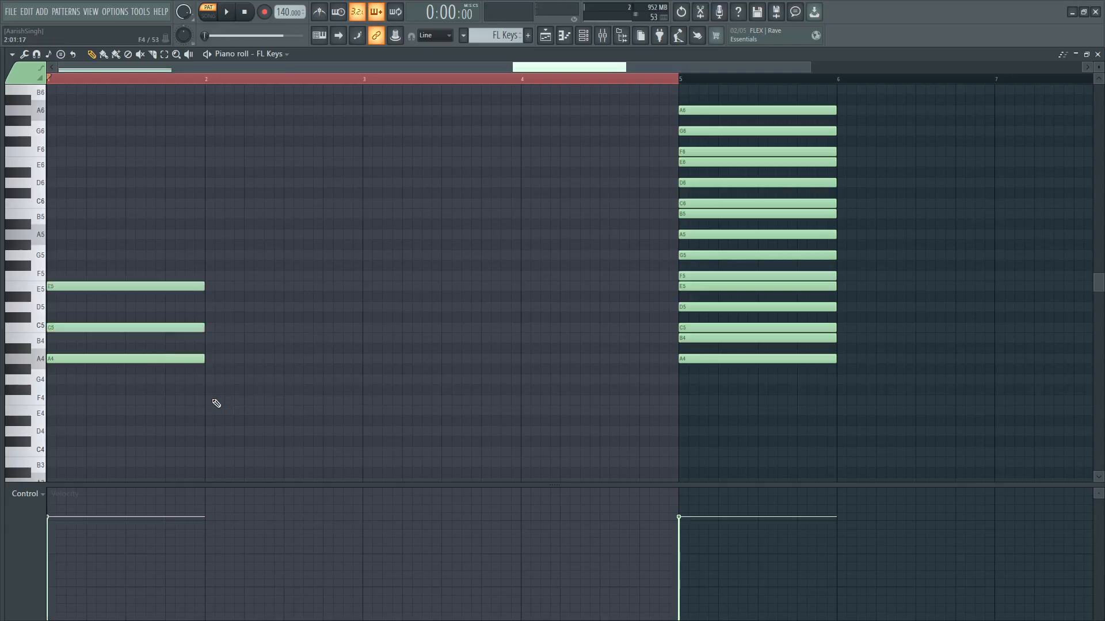
pyautogui.click(206, 401)
pyautogui.rightClick(225, 400)
# Add an E minor triad of E4, G4 and B4 in bar 2 and play it after the bar 1 chord.
pyautogui.click(213, 410)
pyautogui.click(212, 379)
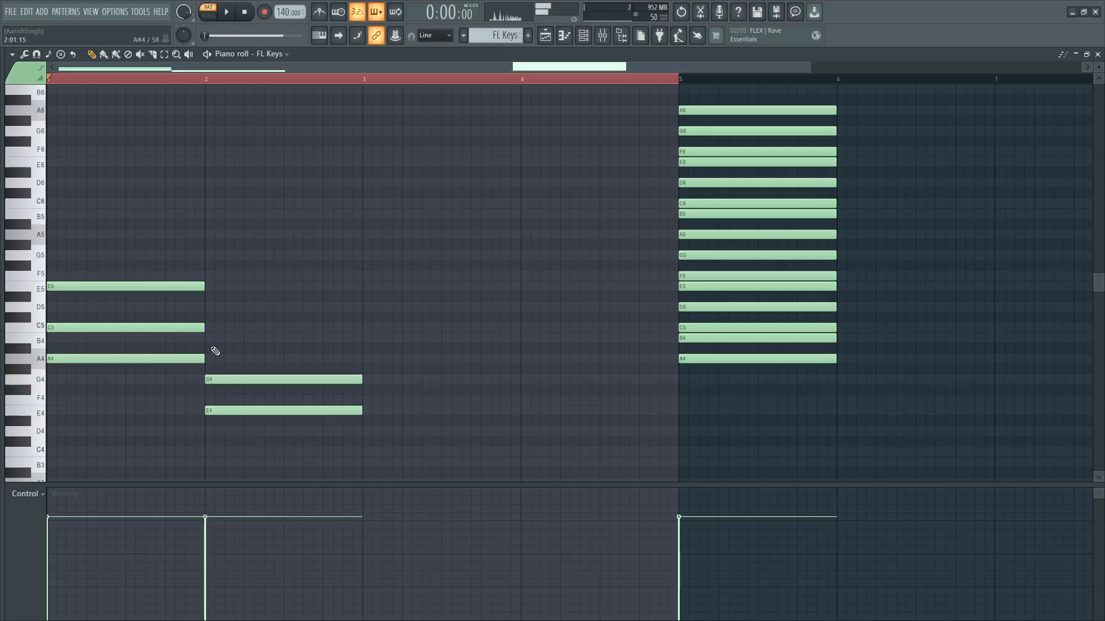
pyautogui.click(212, 338)
pyautogui.press('space')
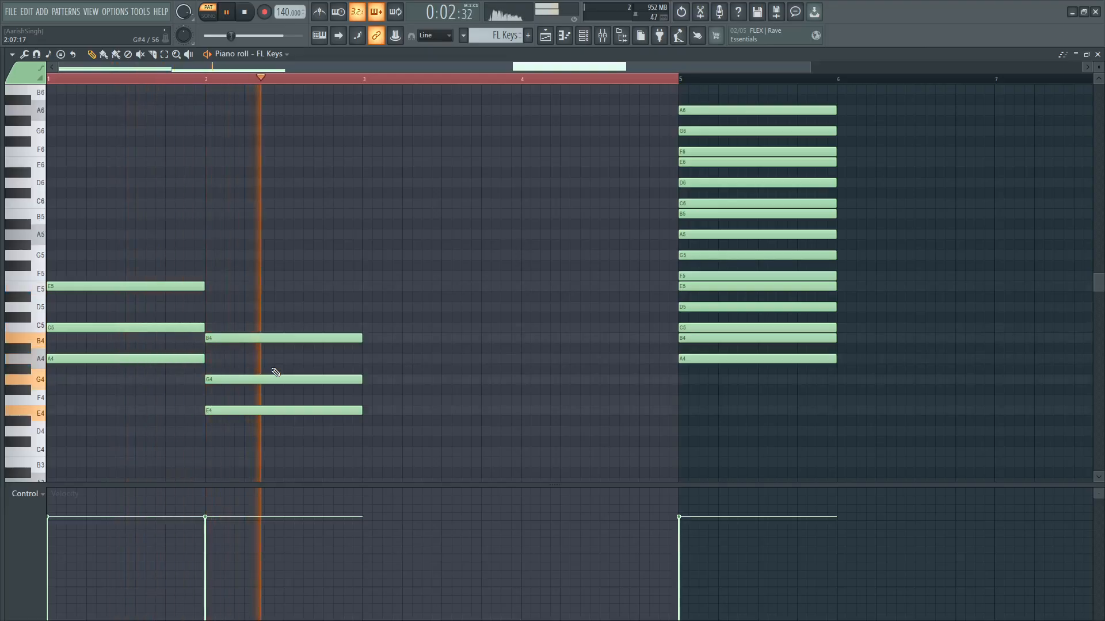
pyautogui.press('space')
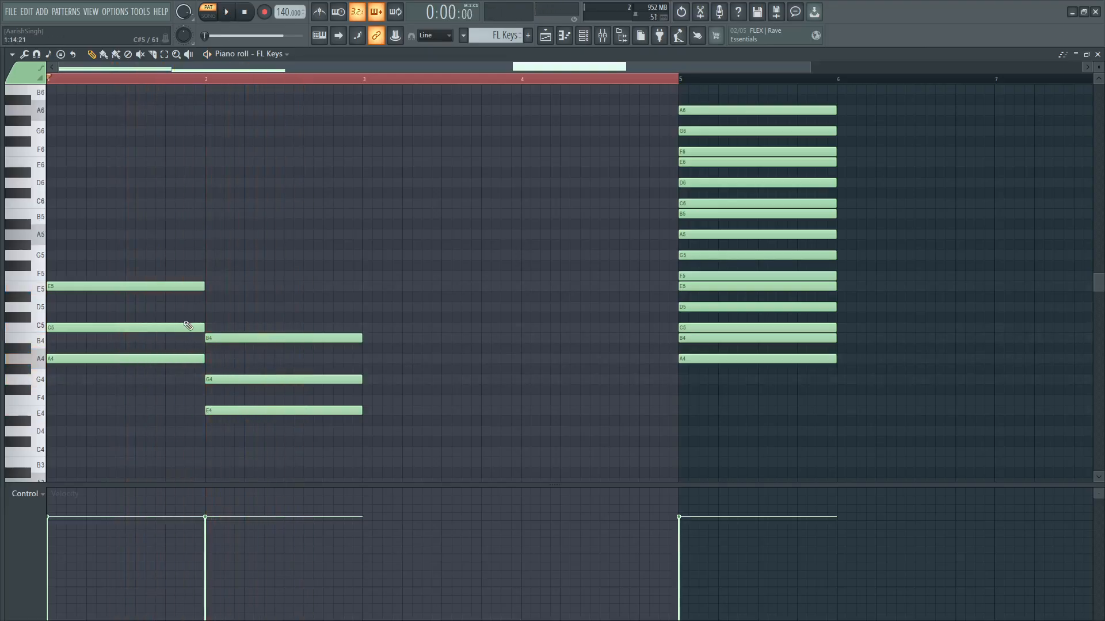
# Delete the E4, G4 and B4 chord from bar 2 and the A4, C5 and E5 chord from bar 1.
pyautogui.rightClick(224, 381)
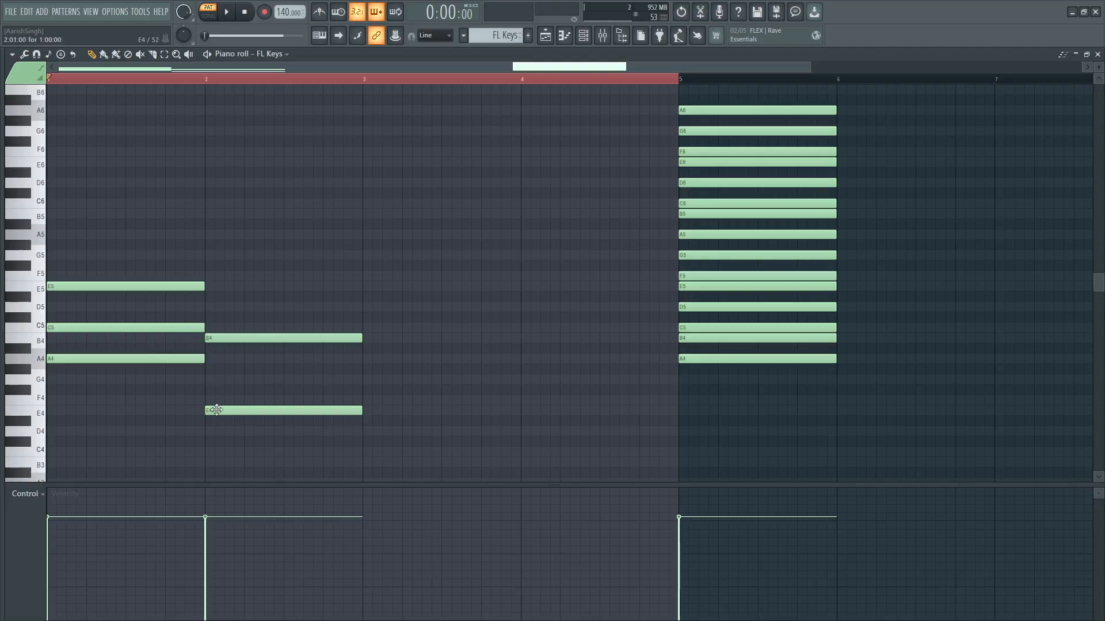
pyautogui.rightClick(239, 338)
pyautogui.rightClick(243, 411)
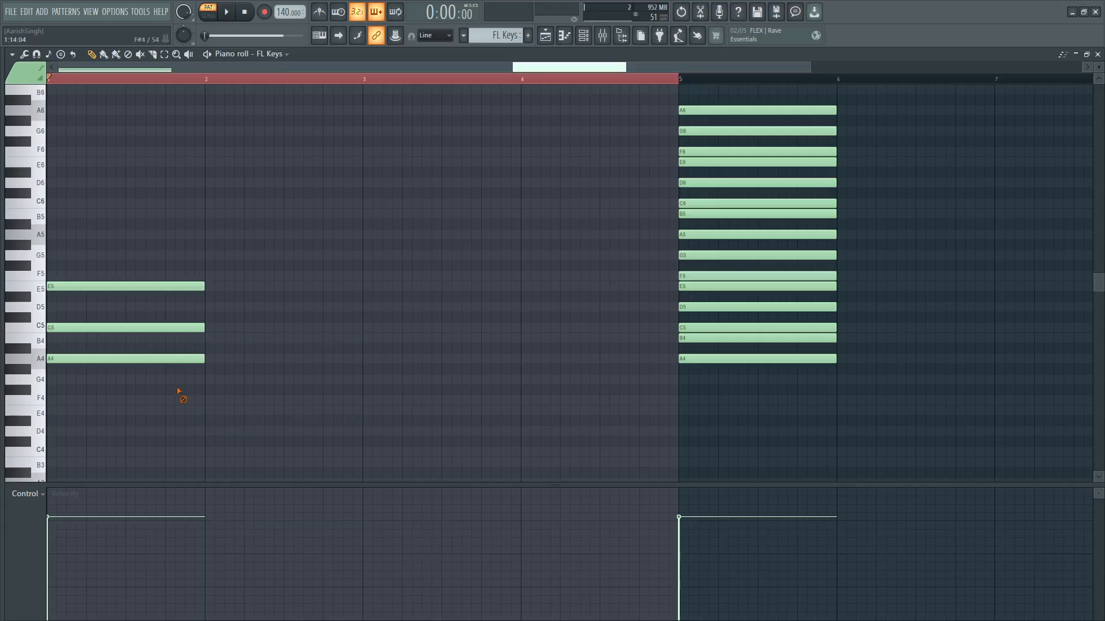
pyautogui.rightClick(176, 358)
pyautogui.rightClick(174, 328)
pyautogui.rightClick(164, 286)
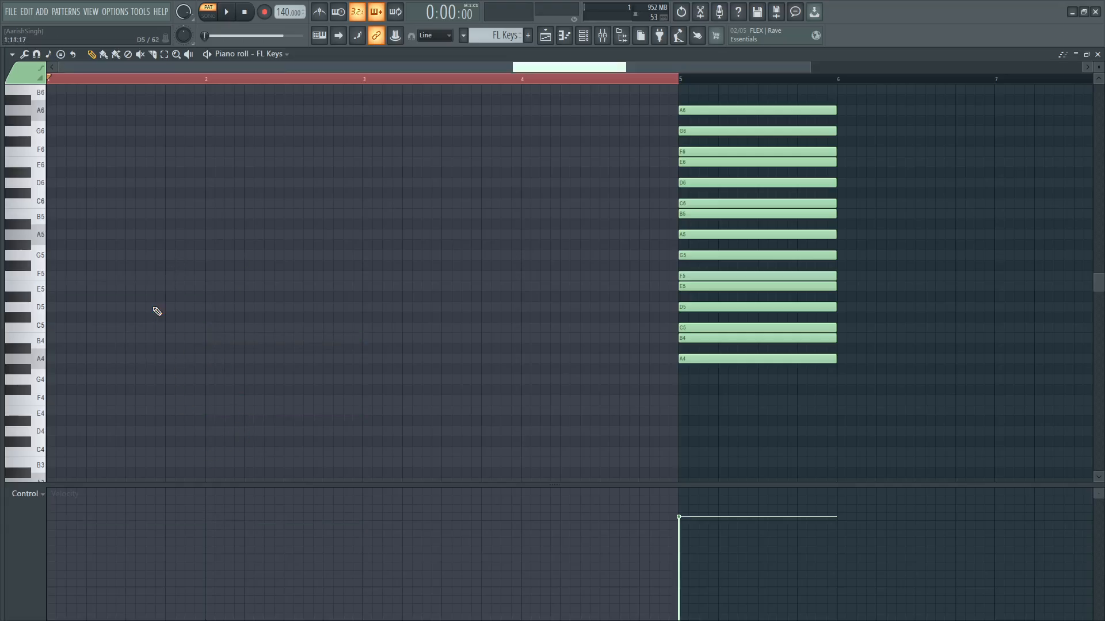